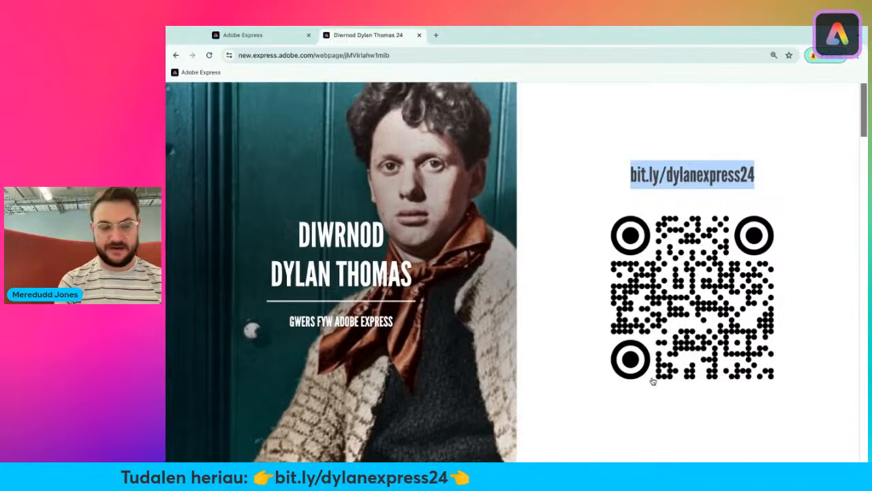
# - Find the Her 1: Dylunio Graffigol challenge on the Dylan Thomas page and enlarge its Under Milk Wood cover image
pyautogui.scroll(-5, 515, 390)
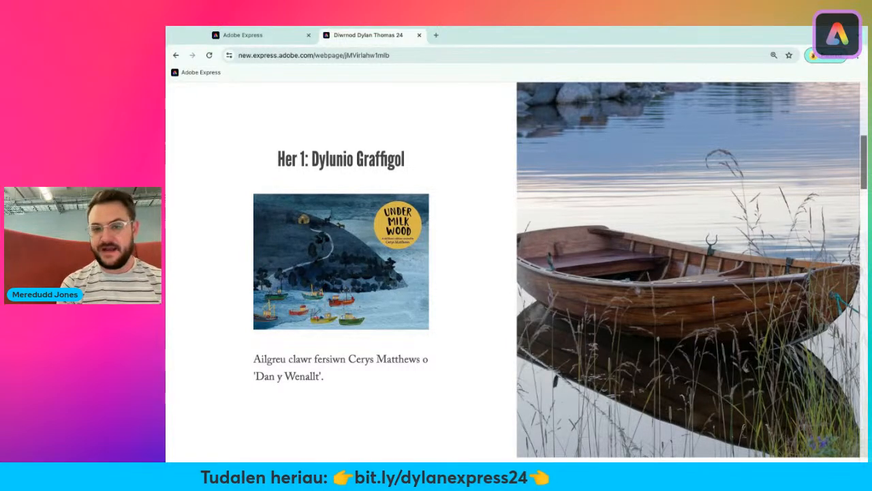
pyautogui.click(330, 264)
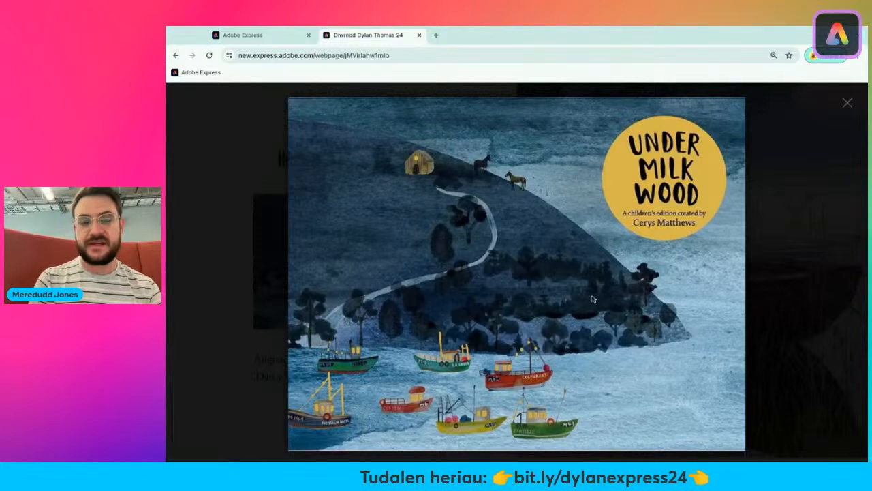
# - Return to the Adobe Express home page and change the interface language to Cymraeg (Y Deyrnas Unedig)
pyautogui.click(241, 39)
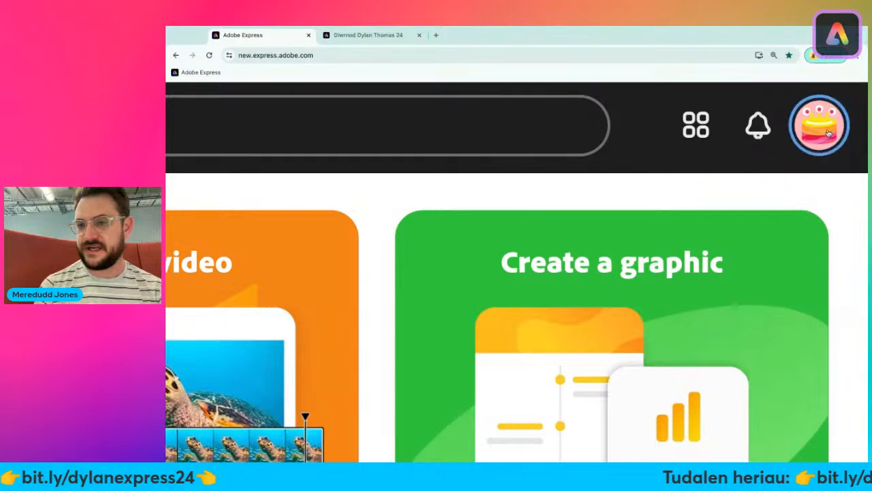
pyautogui.click(830, 133)
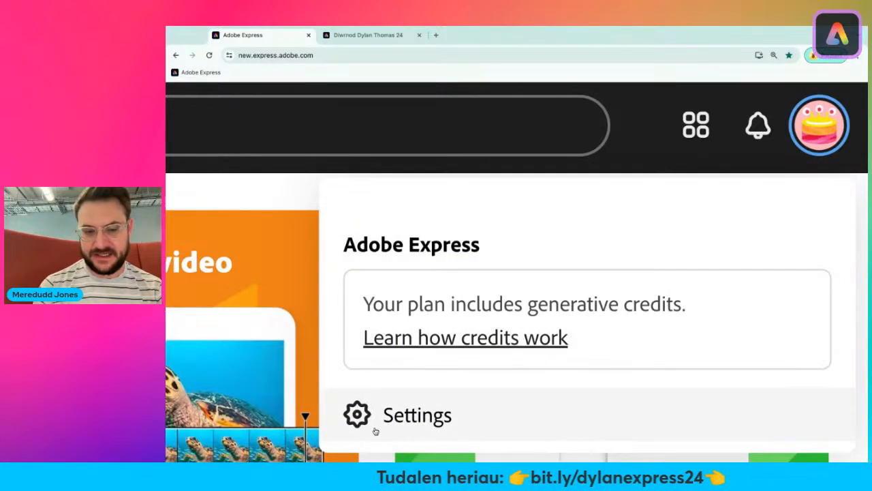
pyautogui.click(397, 423)
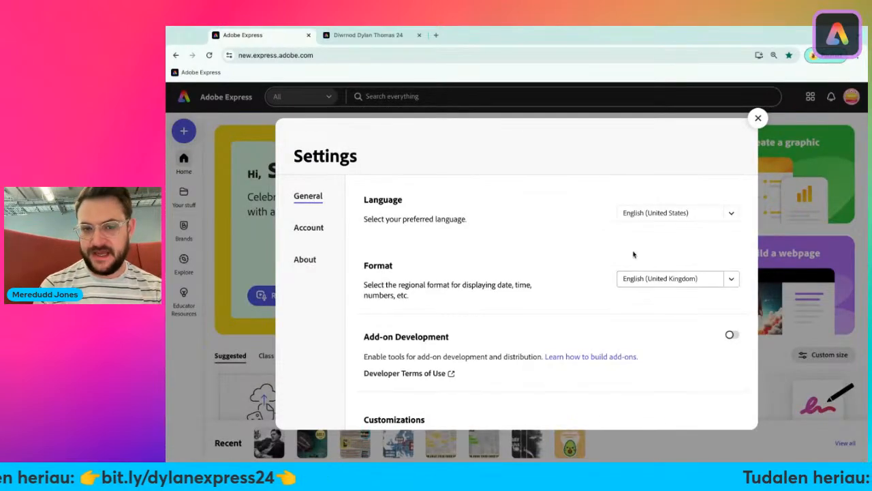
pyautogui.scroll(5, 656, 216)
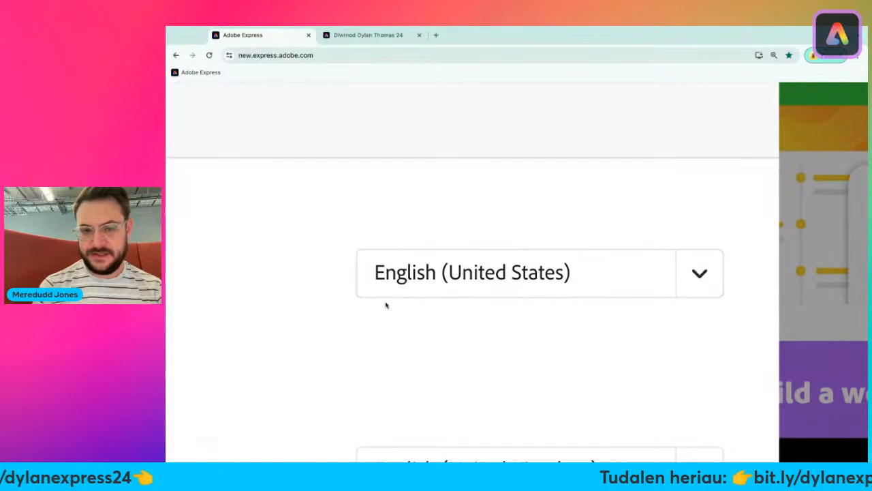
pyautogui.click(695, 274)
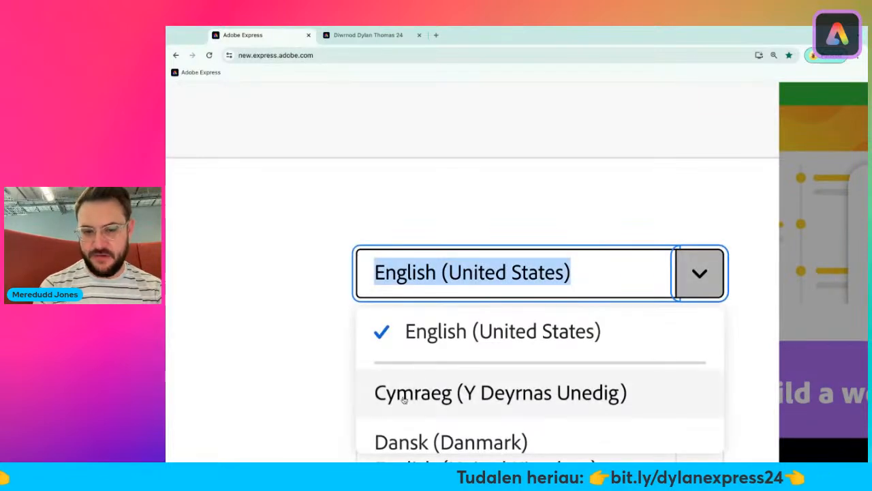
pyautogui.click(446, 394)
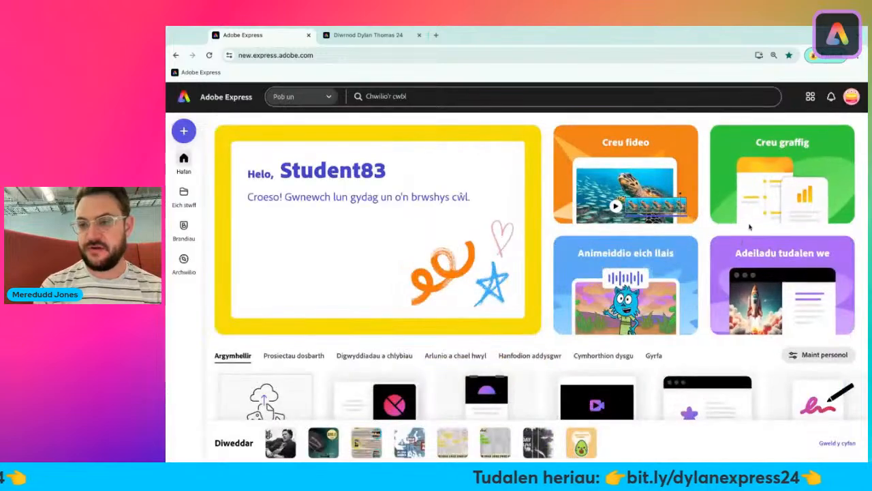
# - Start a new blank graphic project and check its page format against the Under Milk Wood reference cover
pyautogui.click(793, 191)
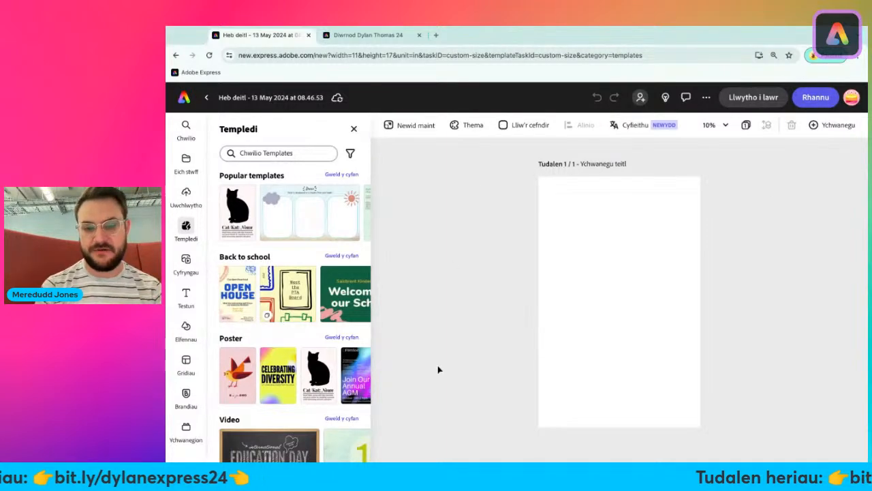
pyautogui.click(351, 32)
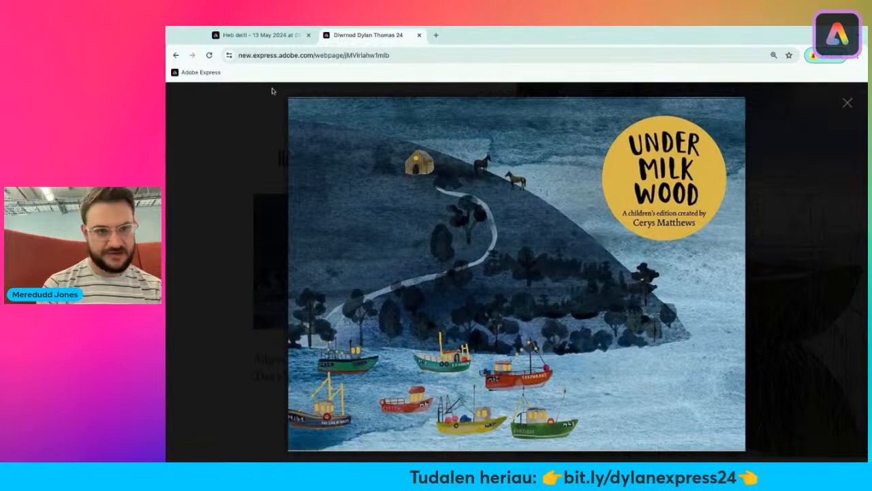
pyautogui.click(241, 39)
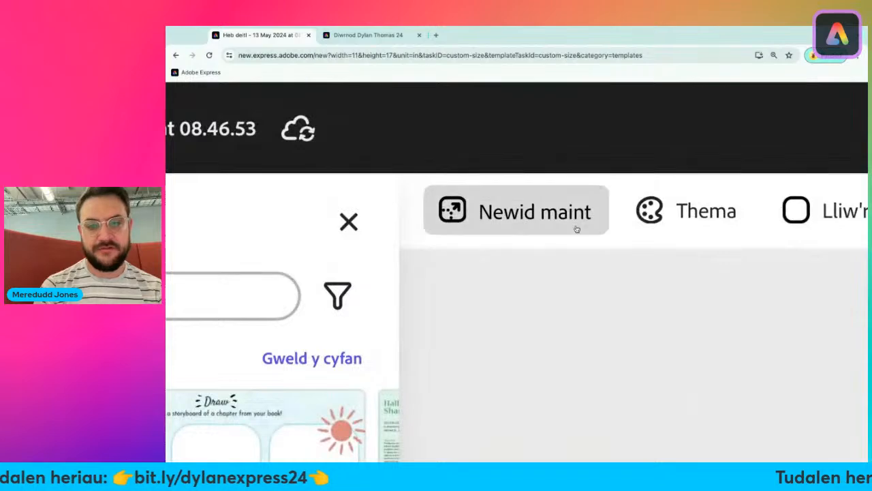
# - Resize the blank page to the Darlun preset, 2000 x 2000px, and clear the side panel away from the canvas
pyautogui.click(513, 217)
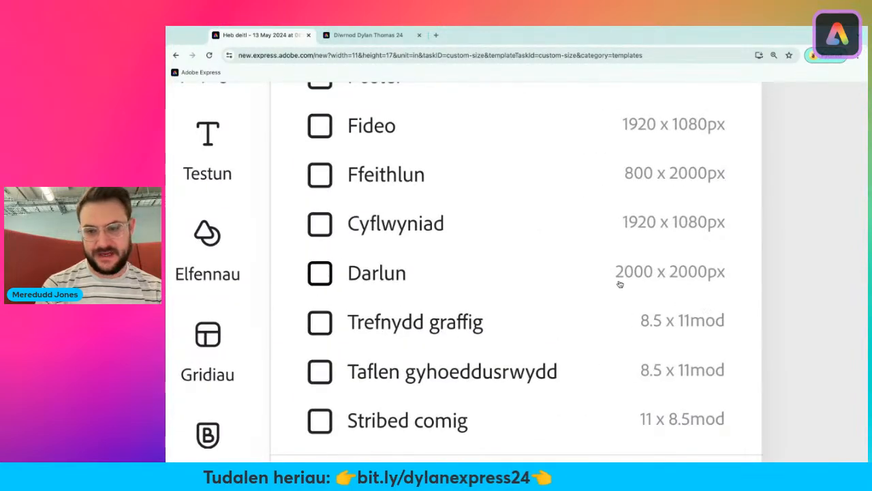
pyautogui.click(320, 274)
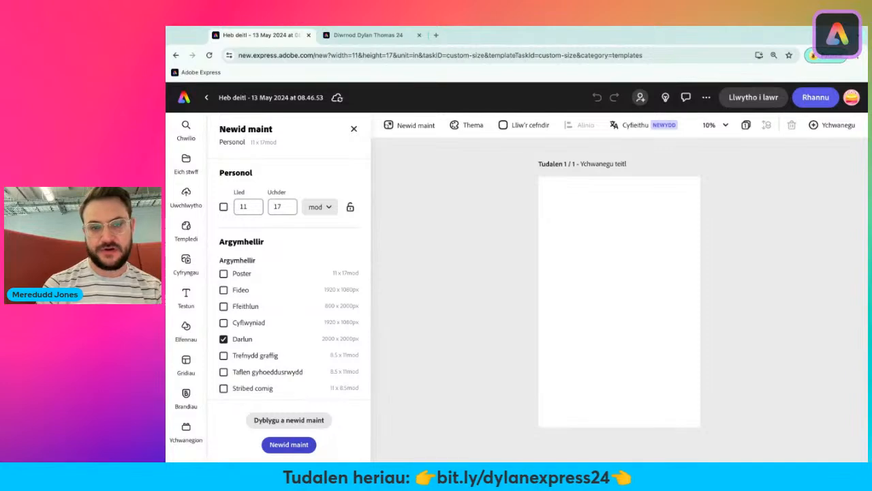
pyautogui.click(289, 444)
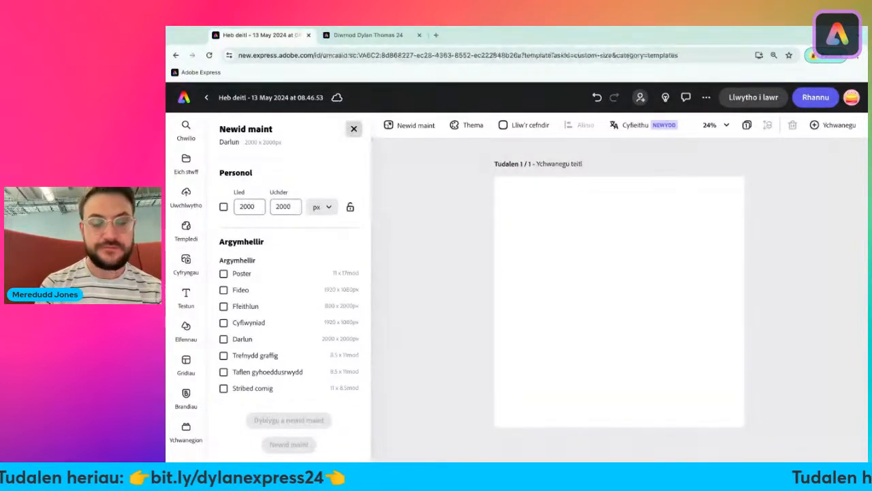
pyautogui.click(353, 128)
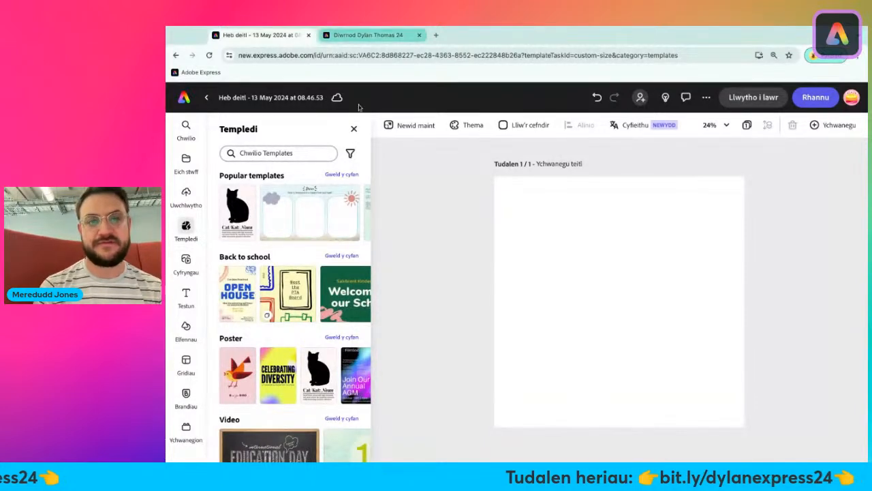
pyautogui.click(354, 129)
# - Check the Under Milk Wood reference cover once more and search the media photos for "watercolour"
pyautogui.click(351, 36)
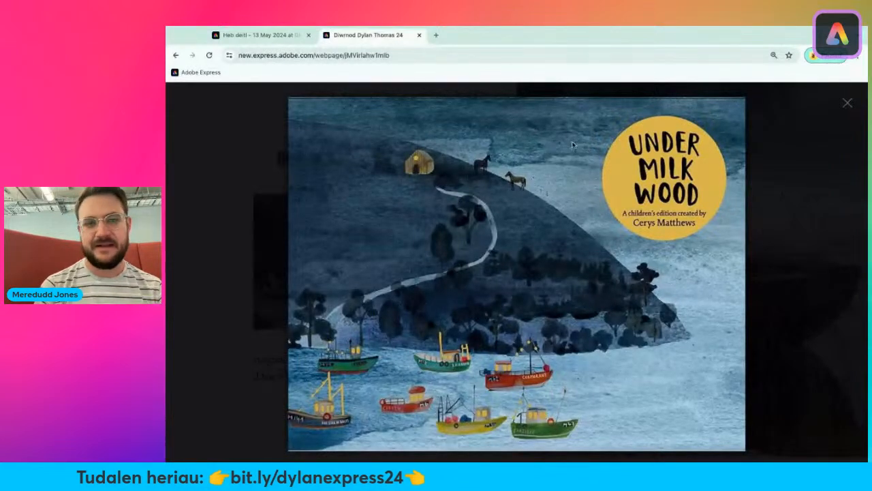
pyautogui.click(251, 36)
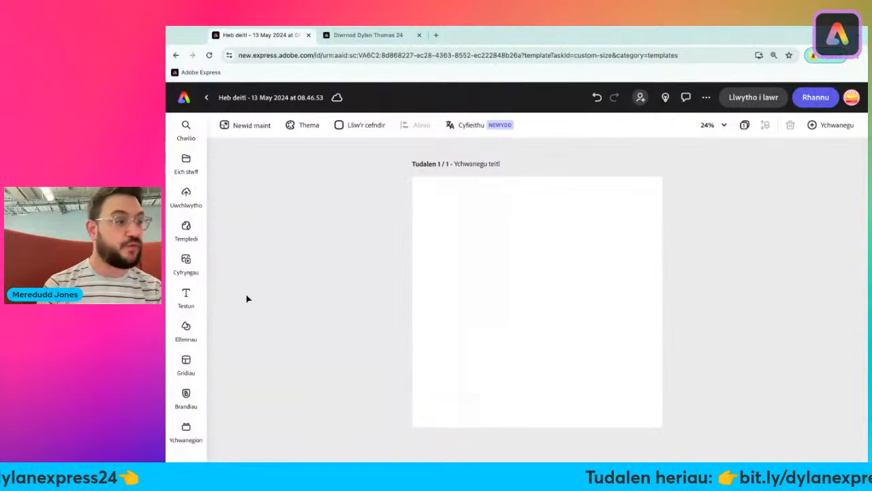
pyautogui.click(176, 272)
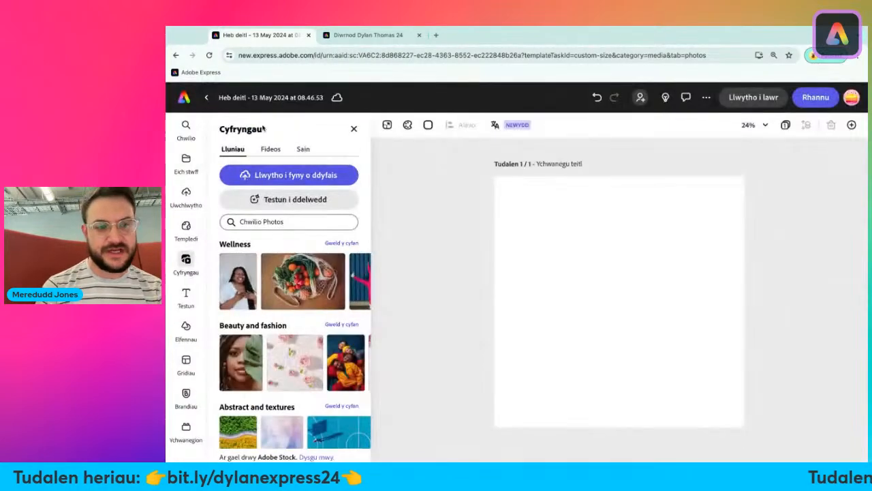
pyautogui.click(252, 222)
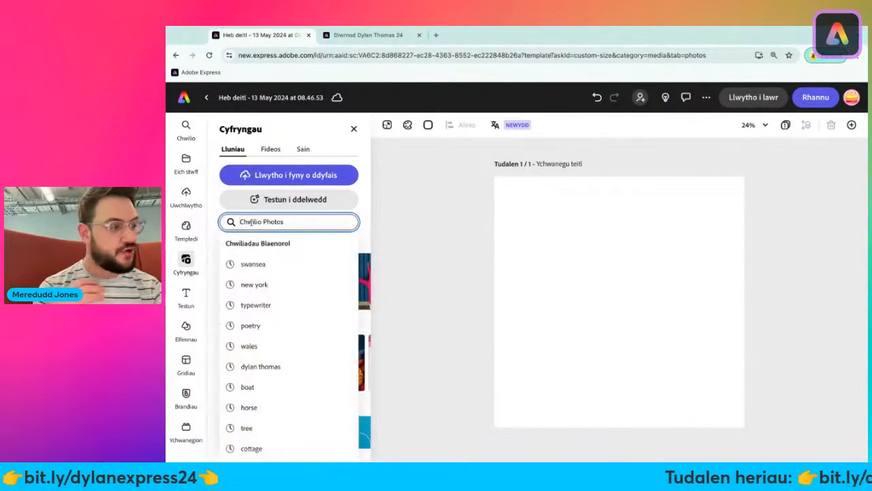
pyautogui.write('watercolour')
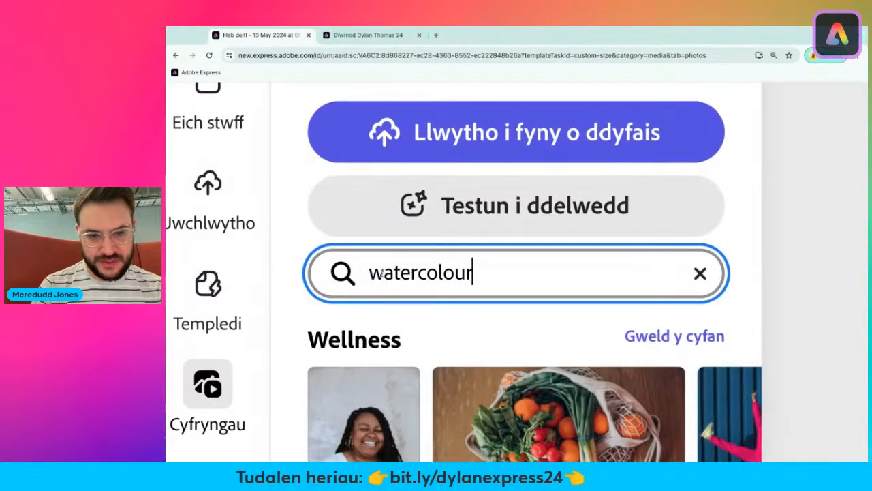
pyautogui.press('Return')
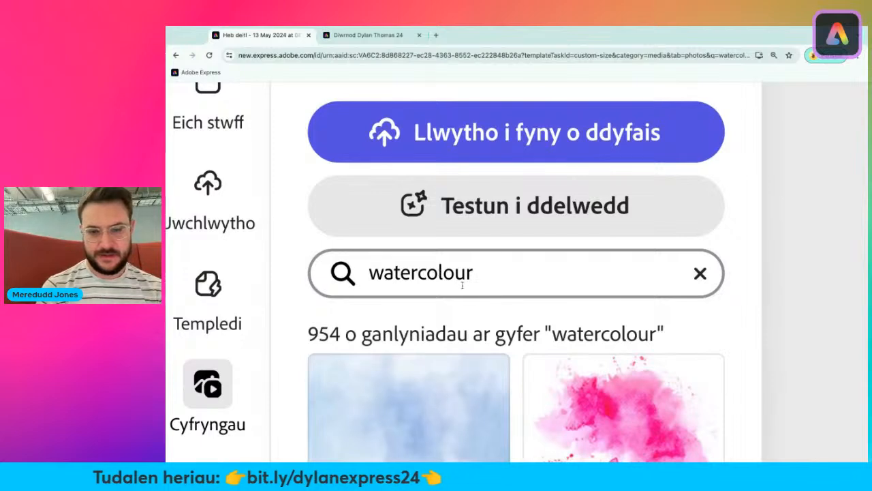
# - Browse the watercolour photos and add the dark teal-green watercolour texture to the page
pyautogui.scroll(-5, 461, 341)
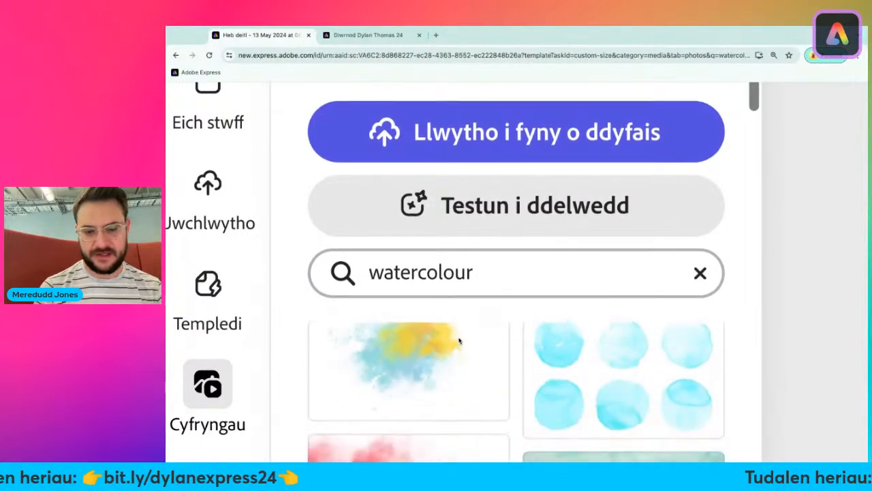
pyautogui.scroll(-6, 460, 341)
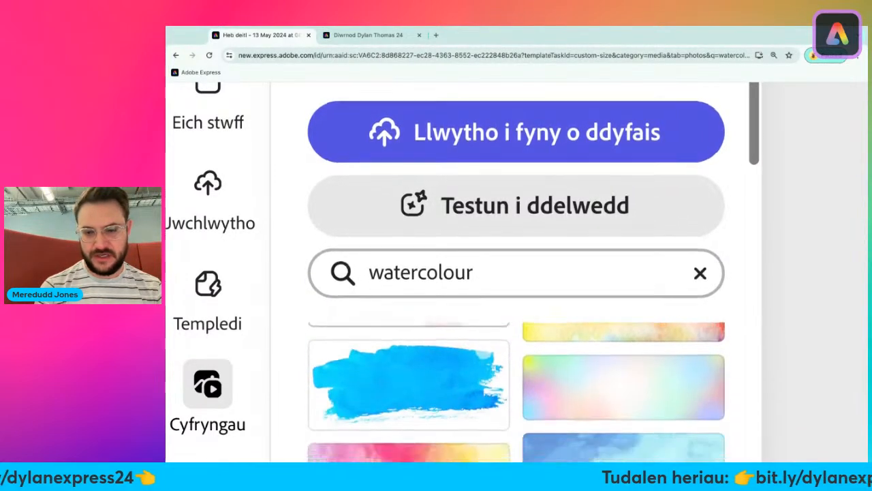
pyautogui.scroll(-8, 516, 392)
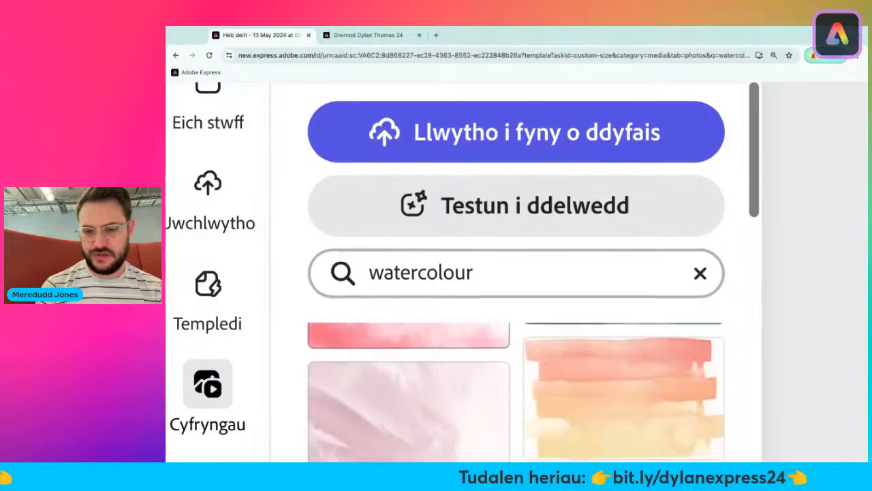
pyautogui.scroll(-8, 516, 392)
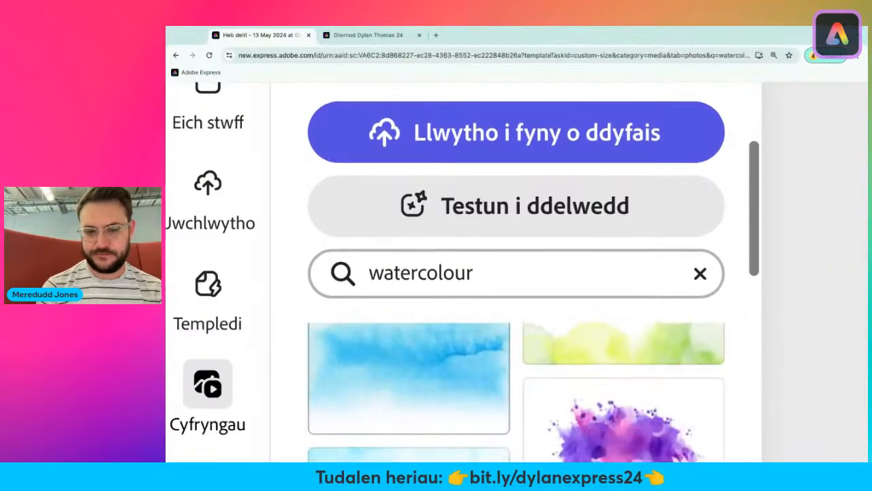
pyautogui.scroll(-8, 516, 392)
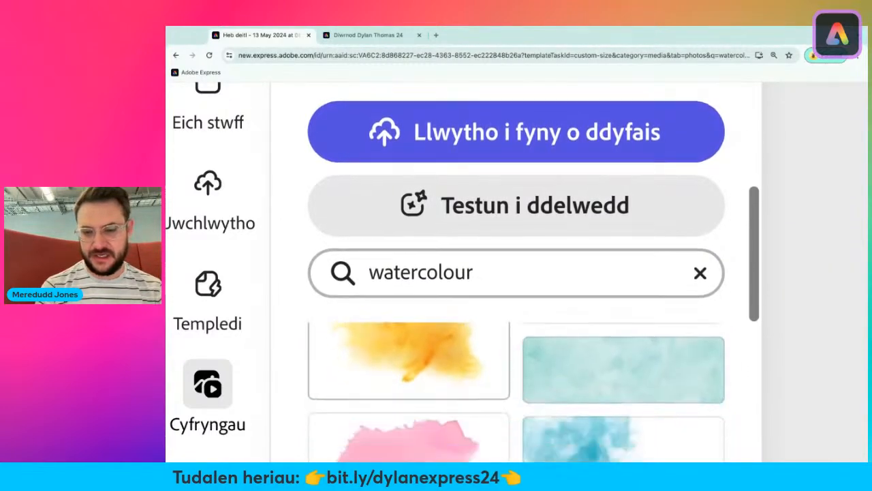
pyautogui.scroll(-8, 516, 392)
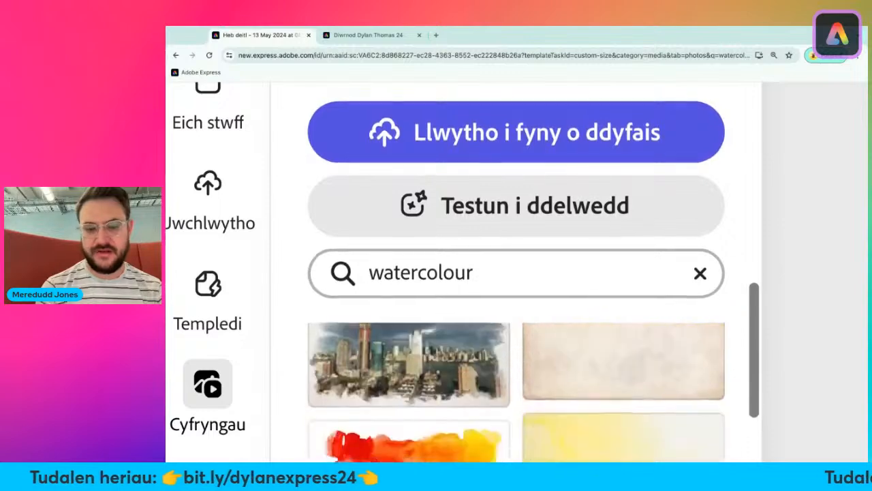
pyautogui.scroll(10, 516, 392)
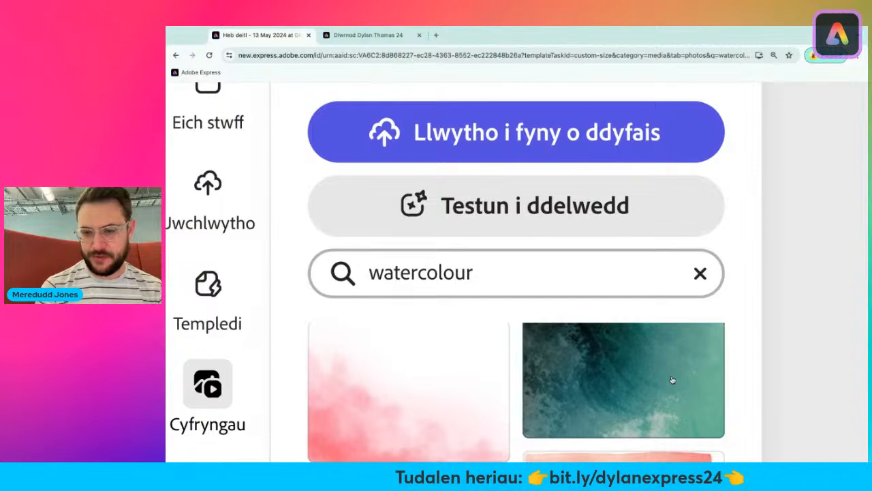
pyautogui.scroll(-10, 673, 380)
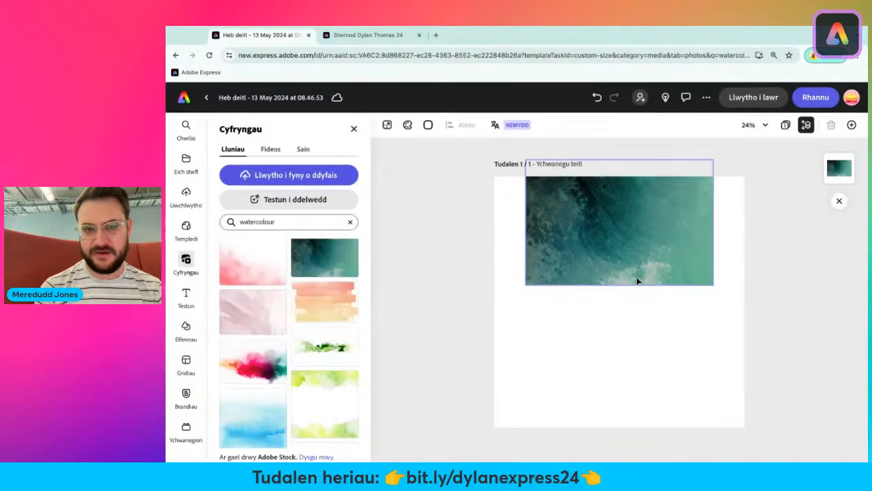
# - Set the teal watercolour image as the page background
pyautogui.click(354, 129)
pyautogui.click(545, 230)
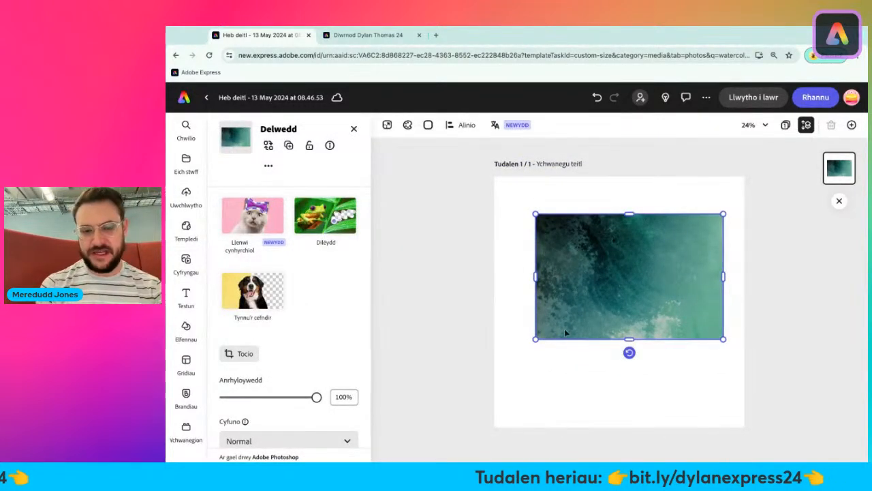
pyautogui.scroll(-3, 316, 325)
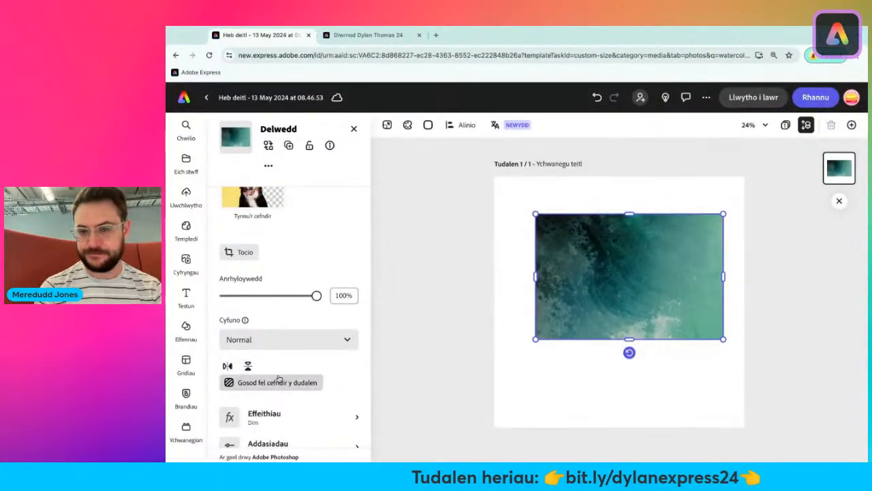
pyautogui.click(278, 382)
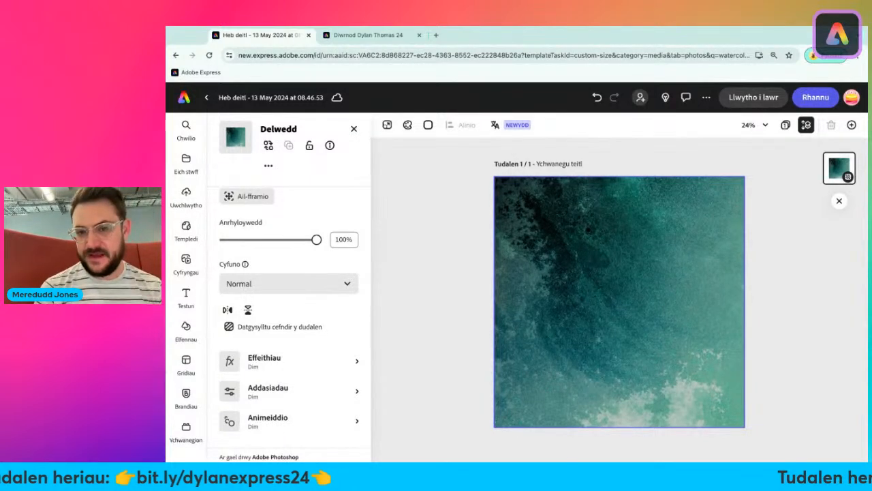
# - Try mirroring the background texture horizontally, and leave it flipped vertically only
pyautogui.click(644, 288)
pyautogui.click(507, 295)
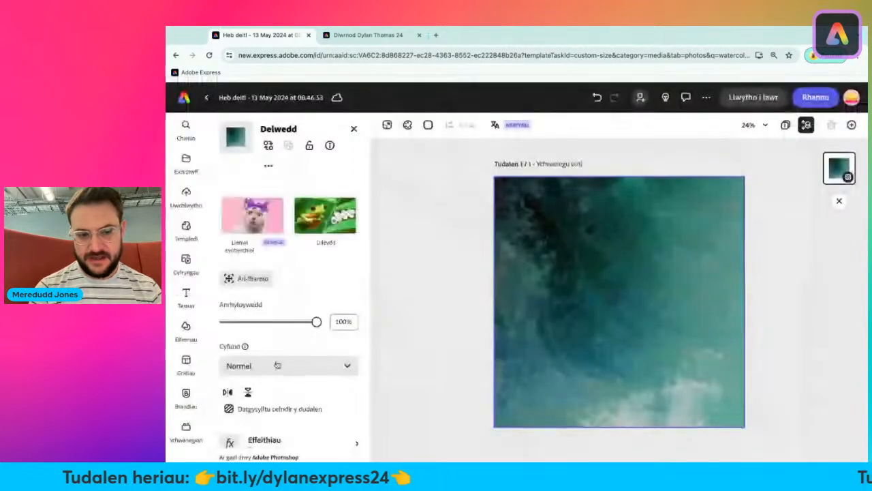
pyautogui.click(230, 392)
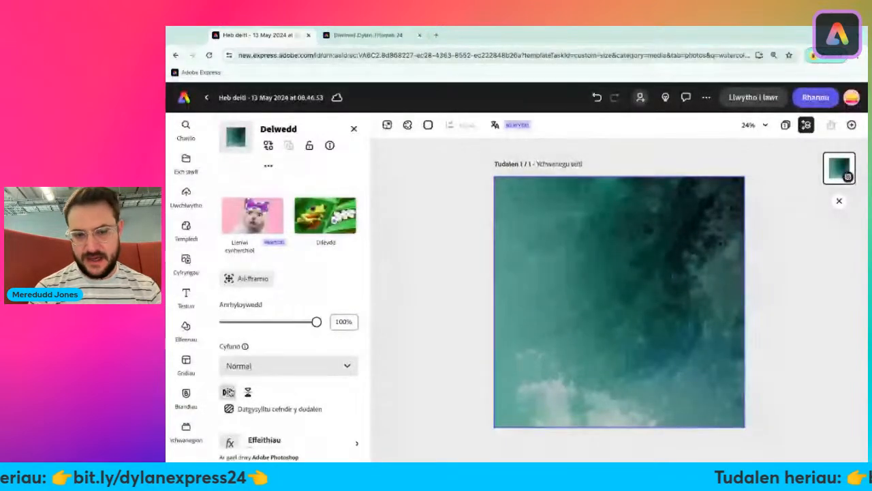
pyautogui.click(250, 394)
pyautogui.click(229, 393)
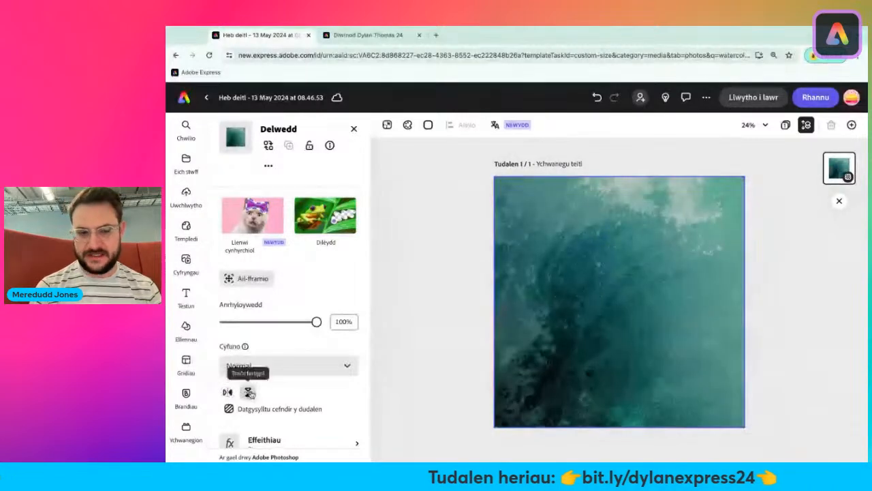
# - Try flipping the background texture vertically and horizontally once more
pyautogui.click(249, 394)
pyautogui.click(249, 393)
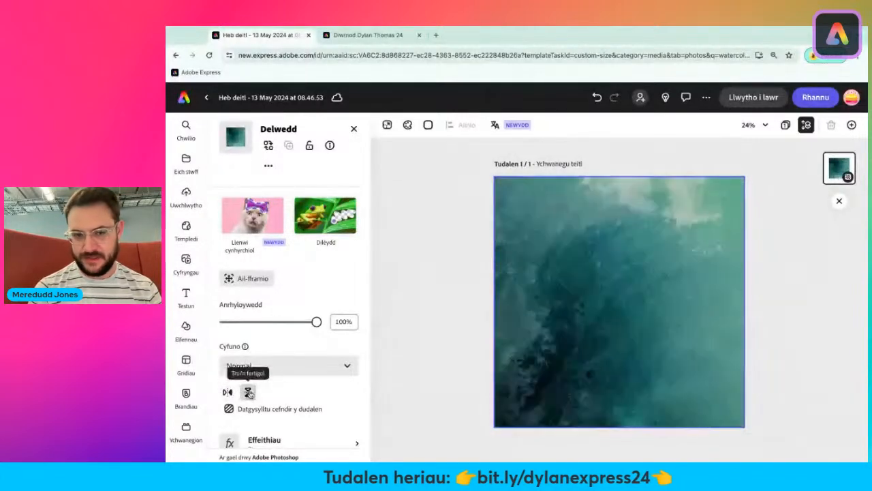
pyautogui.click(227, 393)
pyautogui.click(227, 393)
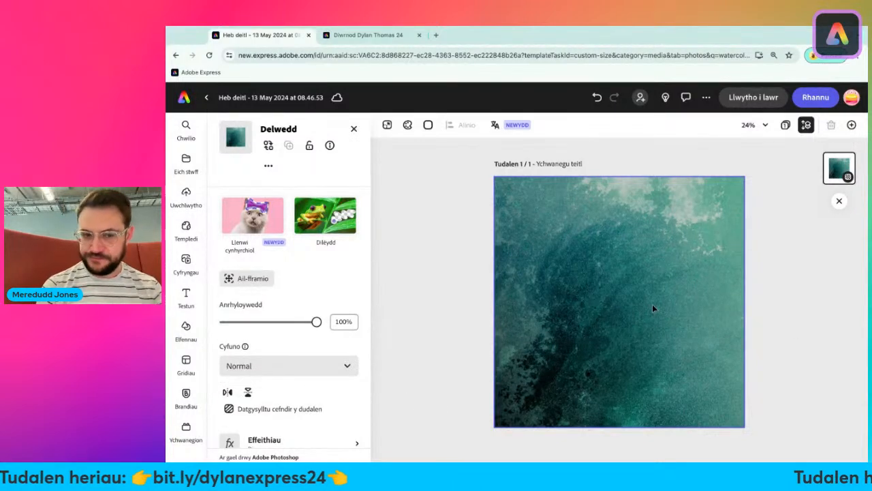
pyautogui.scroll(-3, 321, 292)
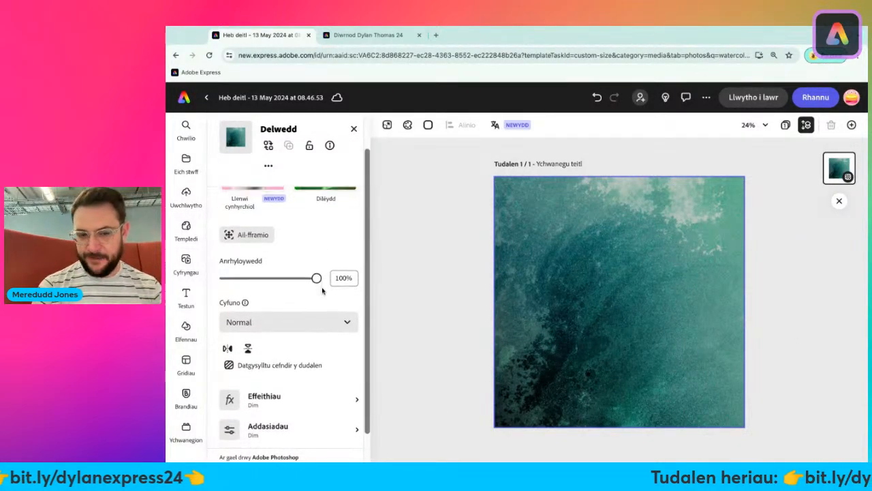
# - Check the Under Milk Wood reference cover and search the media photos for "stone"
pyautogui.click(368, 35)
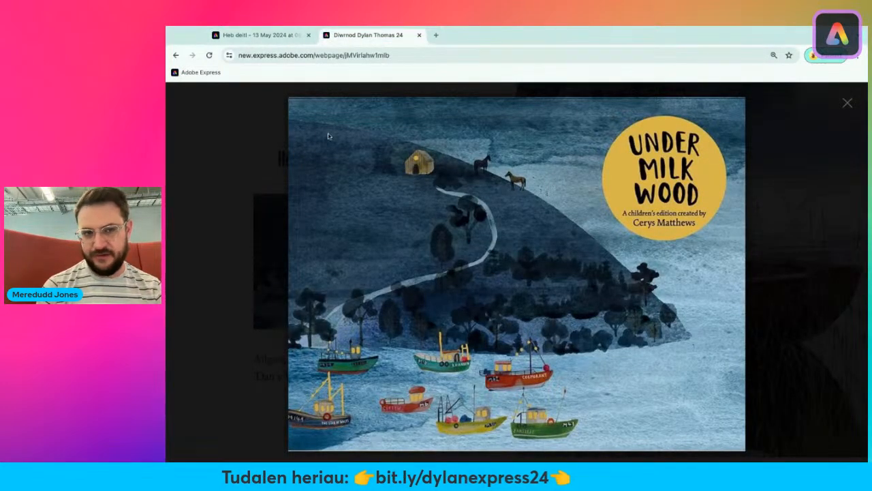
pyautogui.click(251, 36)
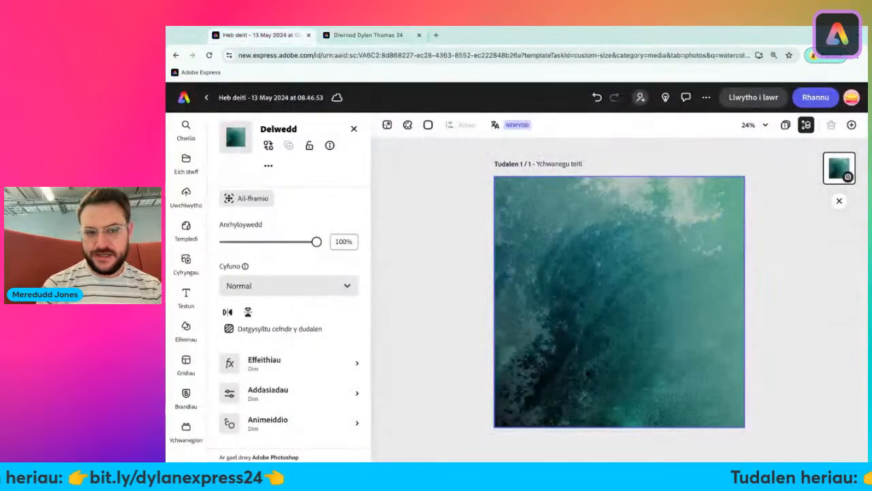
pyautogui.click(182, 266)
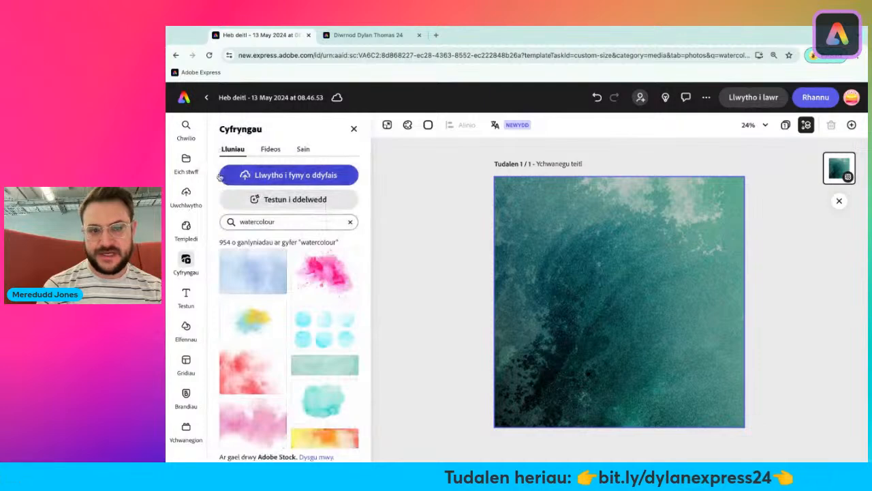
pyautogui.click(249, 219)
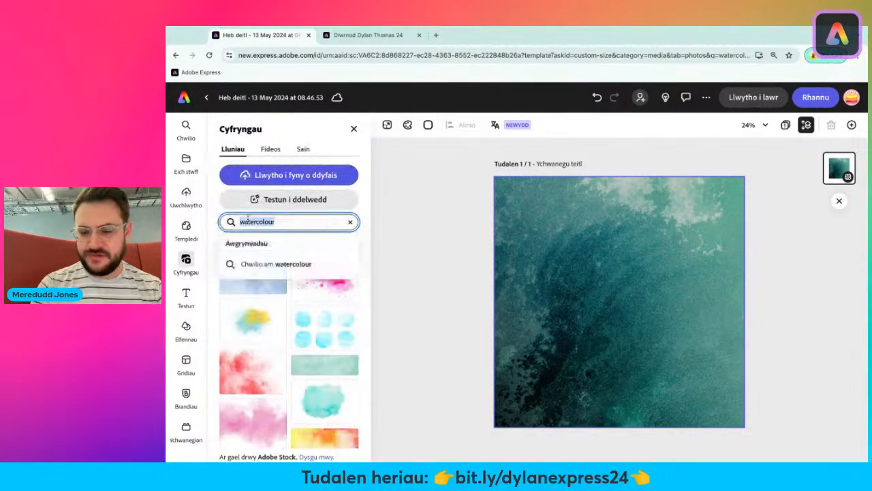
pyautogui.press('BackSpace')
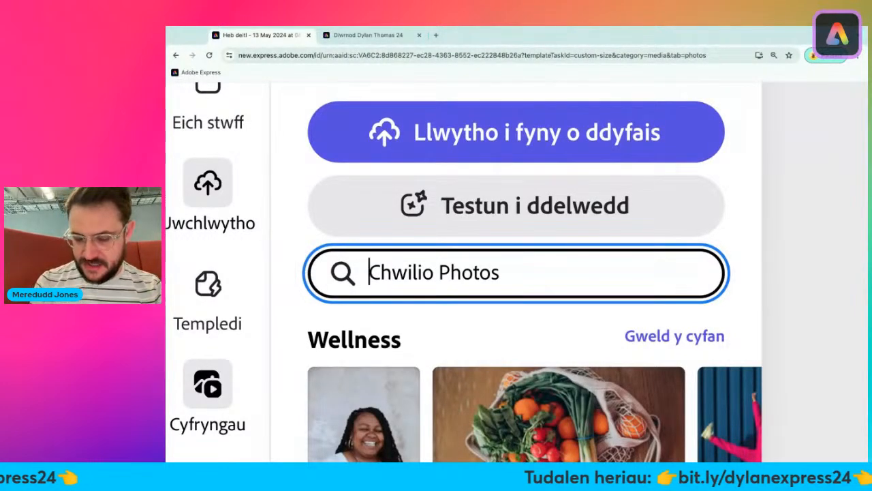
pyautogui.write('ston')
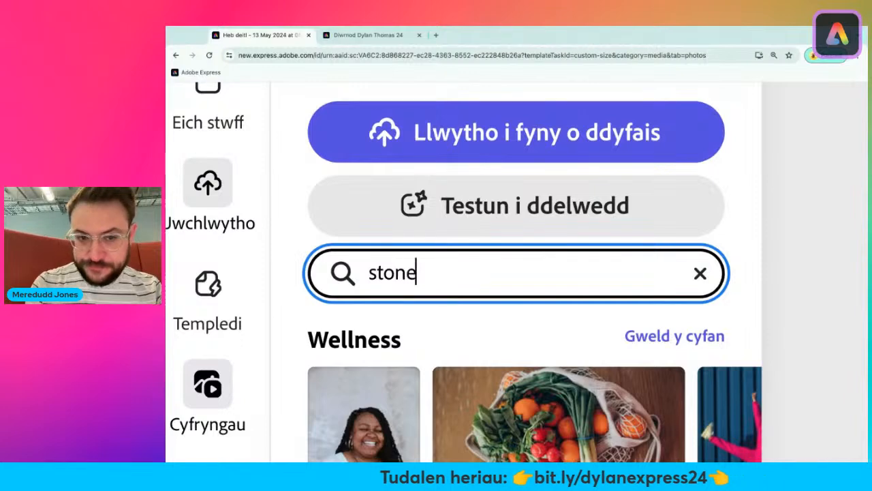
pyautogui.write('e')
pyautogui.press('Return')
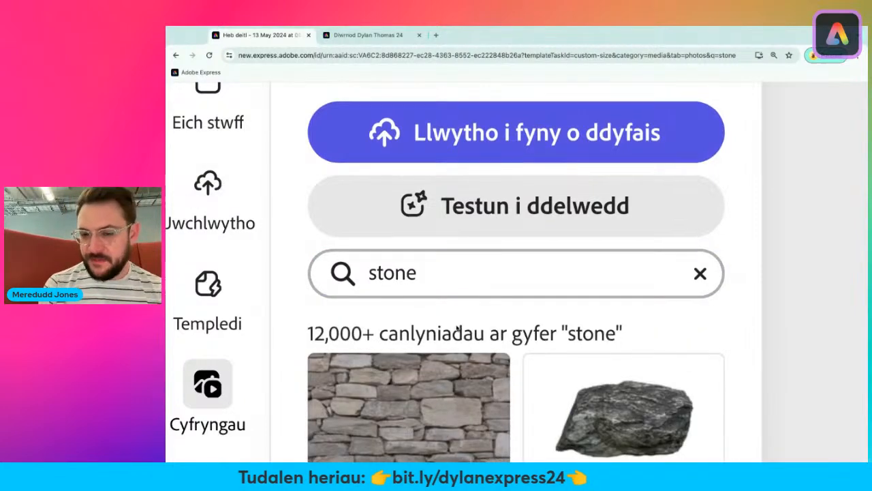
# - Add the pointed grey rock photo with the white streak from the stone results and remove its background
pyautogui.scroll(-5, 458, 329)
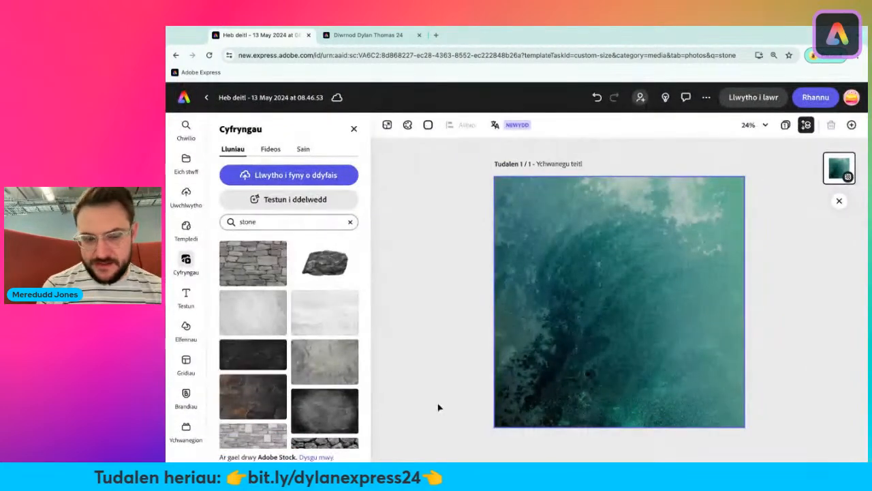
pyautogui.scroll(-5, 257, 304)
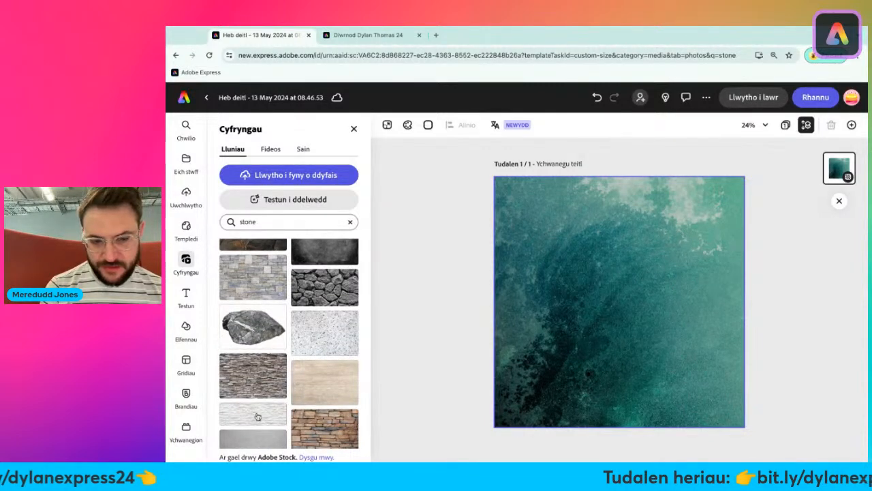
pyautogui.scroll(-5, 258, 418)
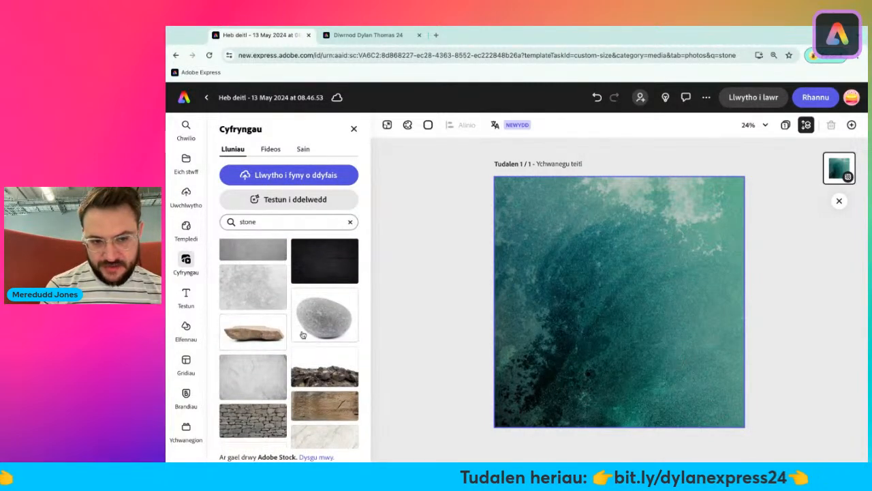
pyautogui.scroll(-10, 327, 329)
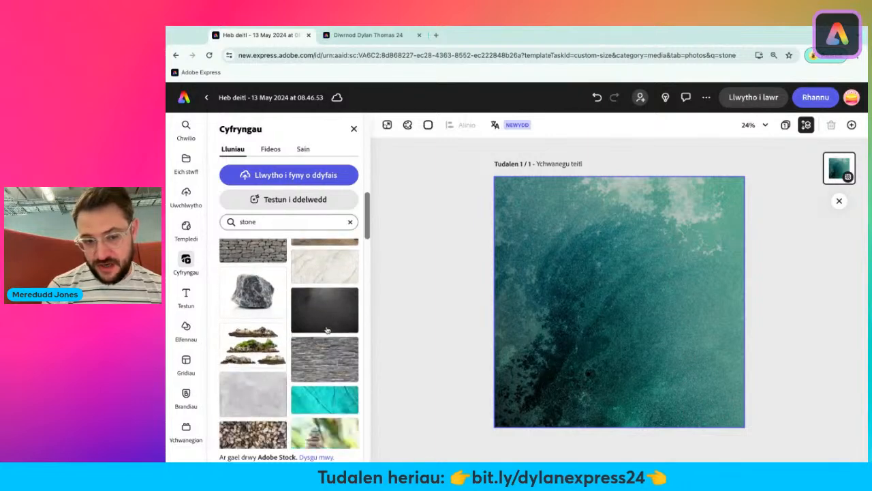
pyautogui.scroll(10, 328, 329)
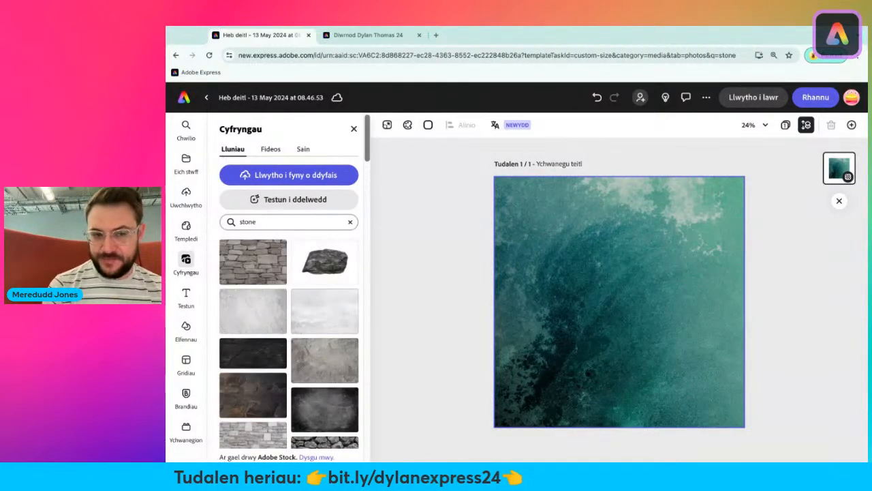
pyautogui.click(259, 376)
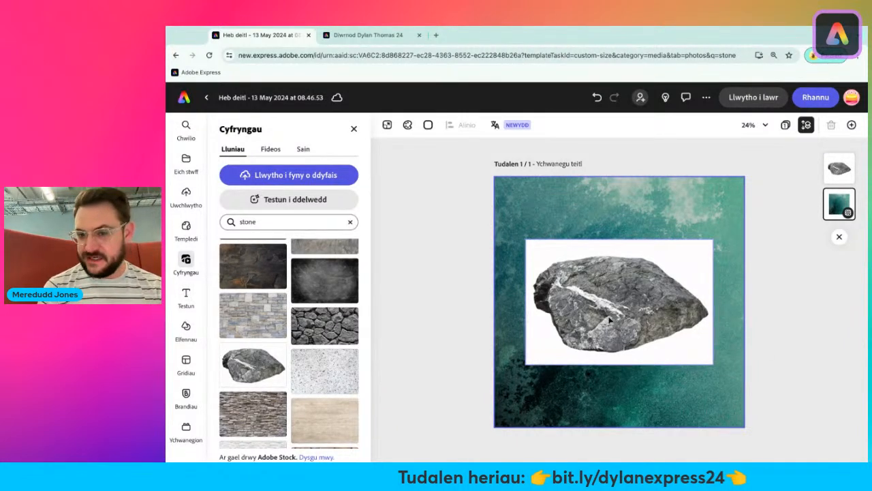
pyautogui.click(595, 294)
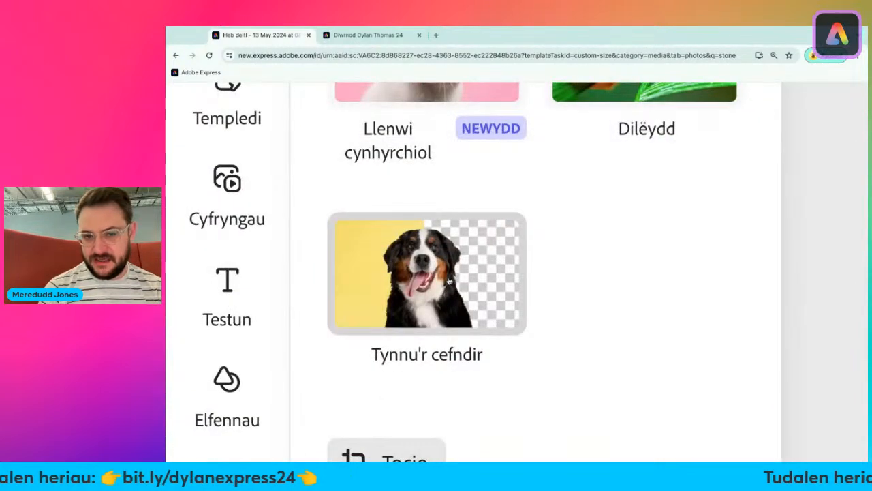
pyautogui.click(450, 281)
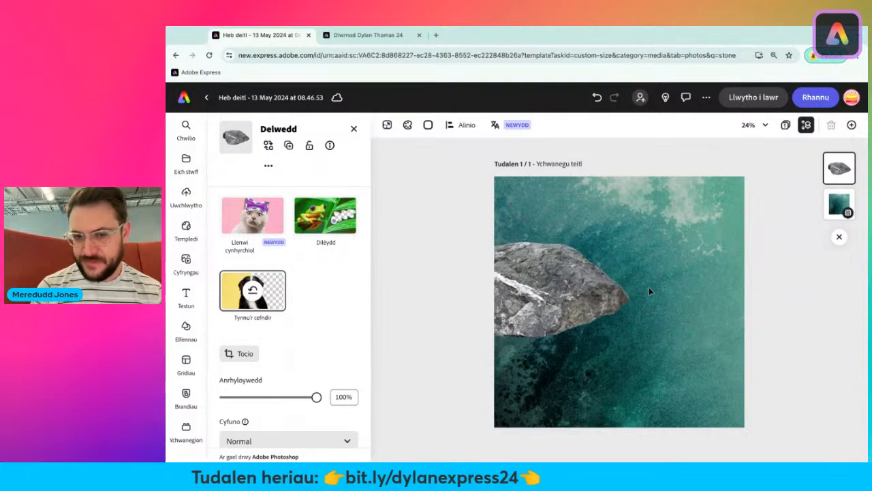
# - Move the rock partly off the page's left edge, rotate it slightly clockwise, and enlarge it to reach across most of the page
pyautogui.moveTo(649, 290); pyautogui.dragTo(570, 287)
pyautogui.moveTo(542, 354); pyautogui.dragTo(504, 351)
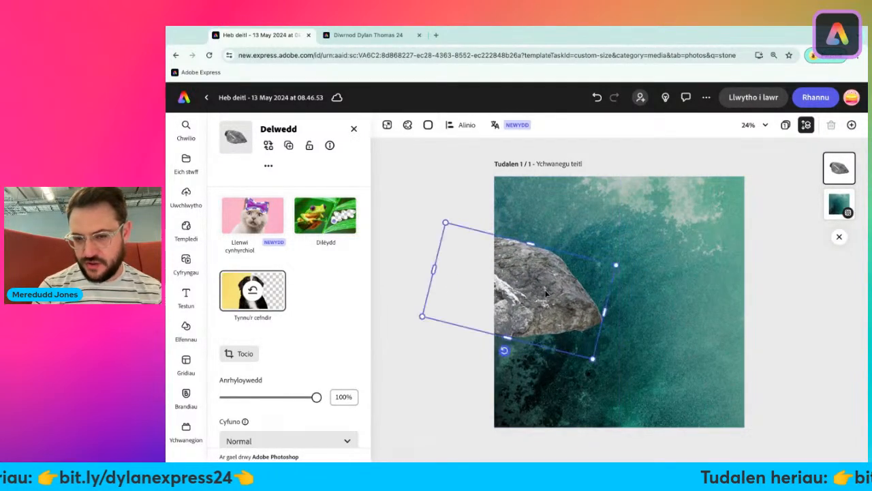
pyautogui.moveTo(595, 360); pyautogui.dragTo(646, 409)
pyautogui.moveTo(610, 341)
pyautogui.mouseDown()
pyautogui.moveTo(601, 327)
pyautogui.moveTo(609, 327)
pyautogui.mouseUp()
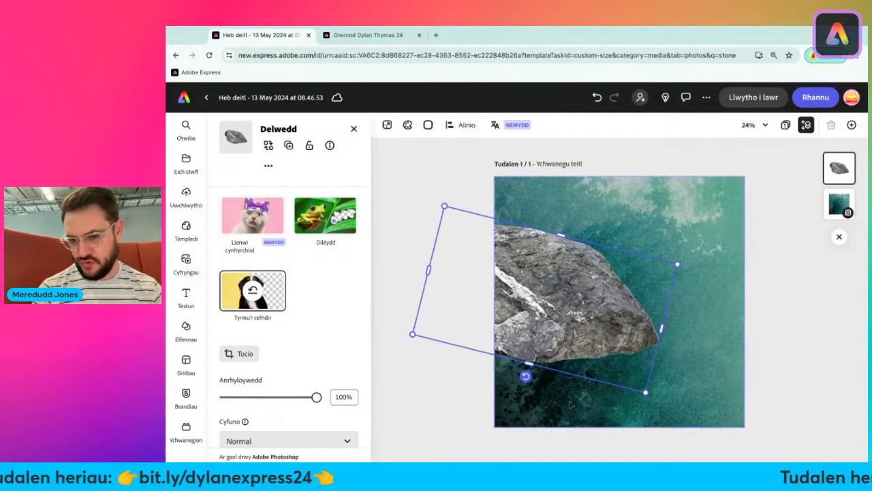
pyautogui.click(481, 378)
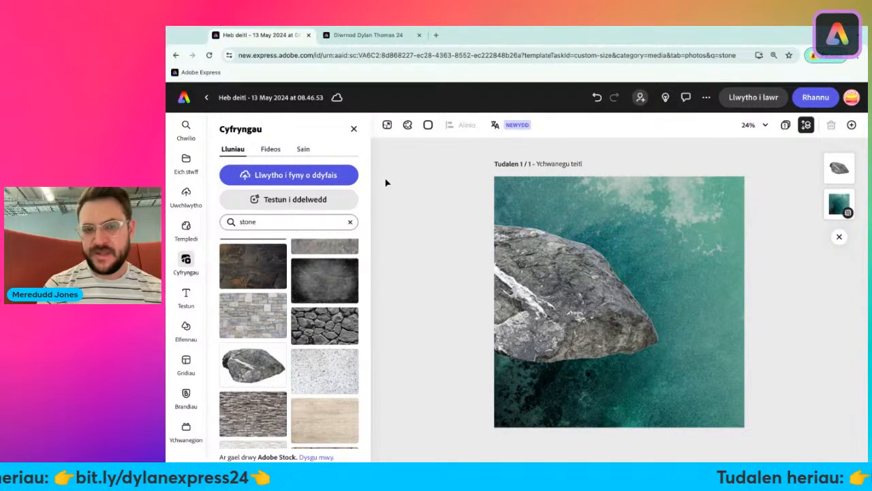
# - Compare with the reference cover and apply the Tywyllu (darken) effect to the rock
pyautogui.click(365, 35)
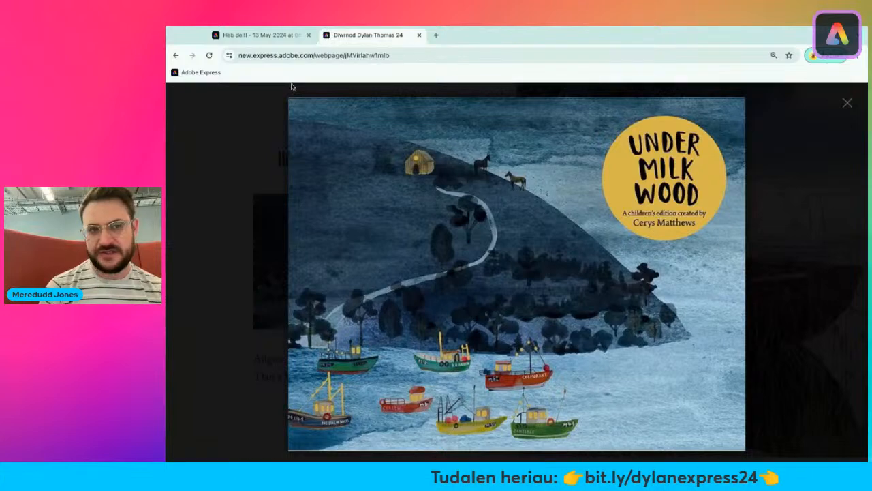
pyautogui.click(250, 34)
pyautogui.click(564, 288)
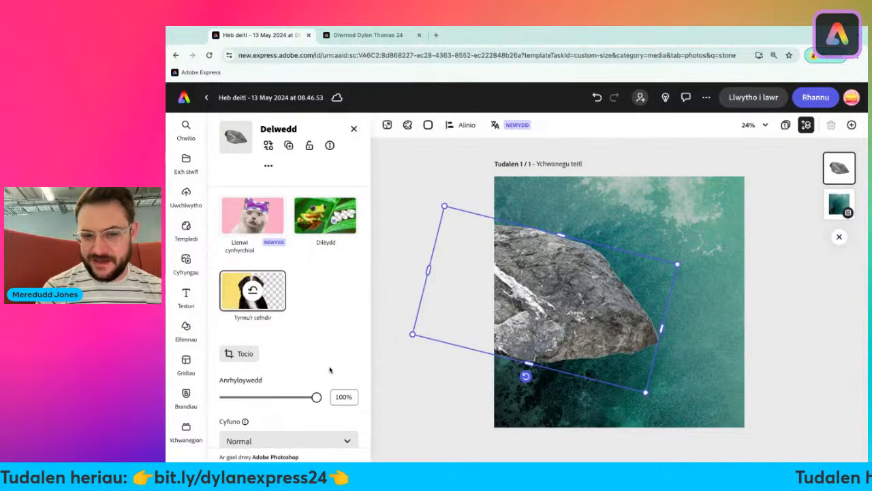
pyautogui.scroll(-3, 330, 369)
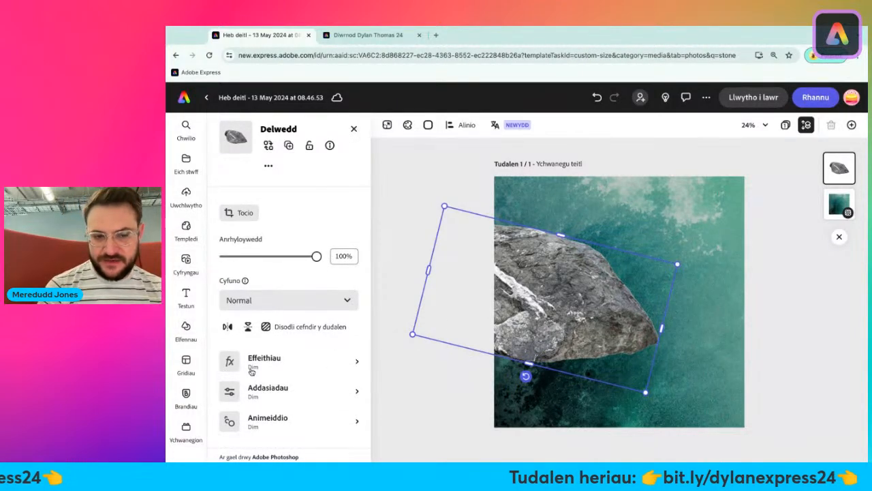
pyautogui.scroll(5, 253, 372)
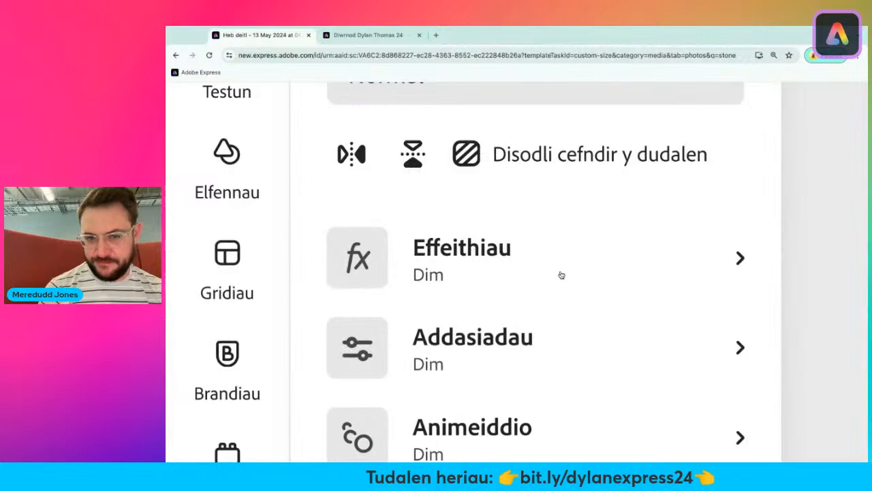
pyautogui.click(498, 257)
pyautogui.scroll(-5, 498, 259)
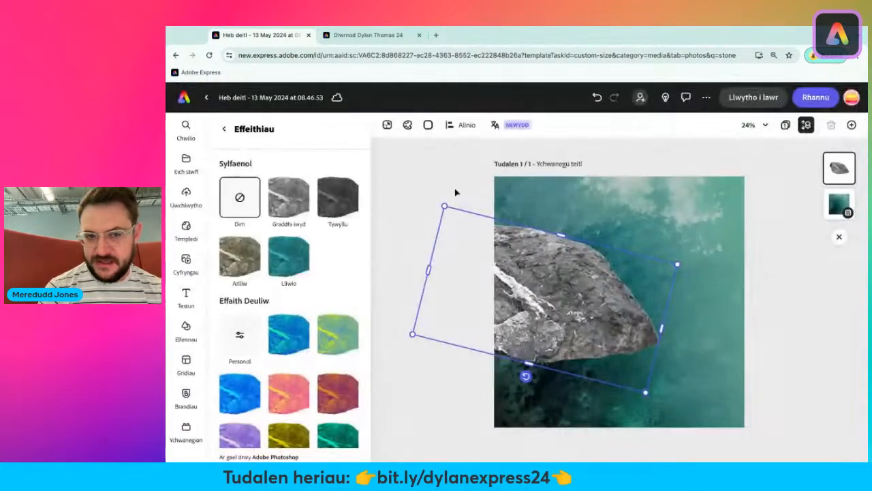
pyautogui.scroll(5, 323, 201)
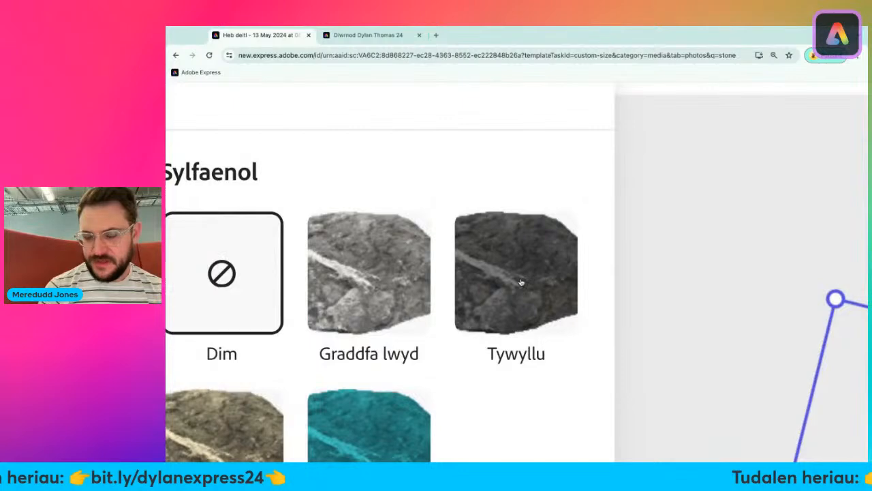
pyautogui.scroll(-5, 521, 281)
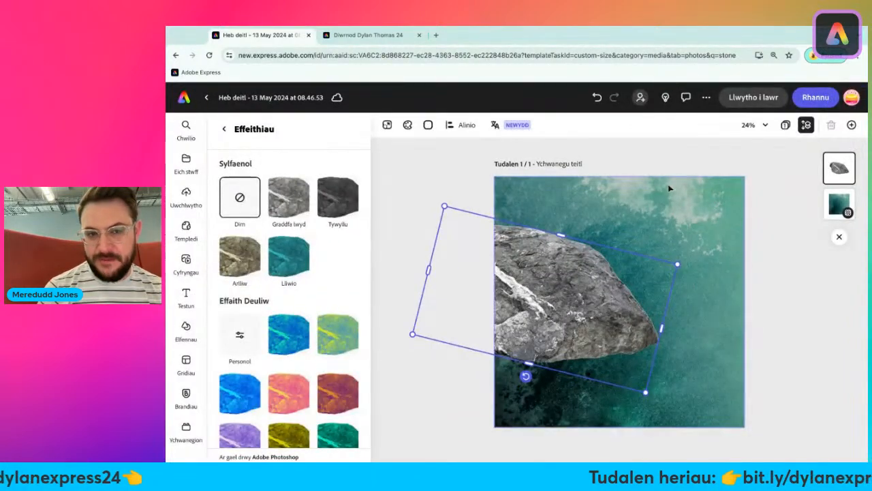
pyautogui.click(339, 195)
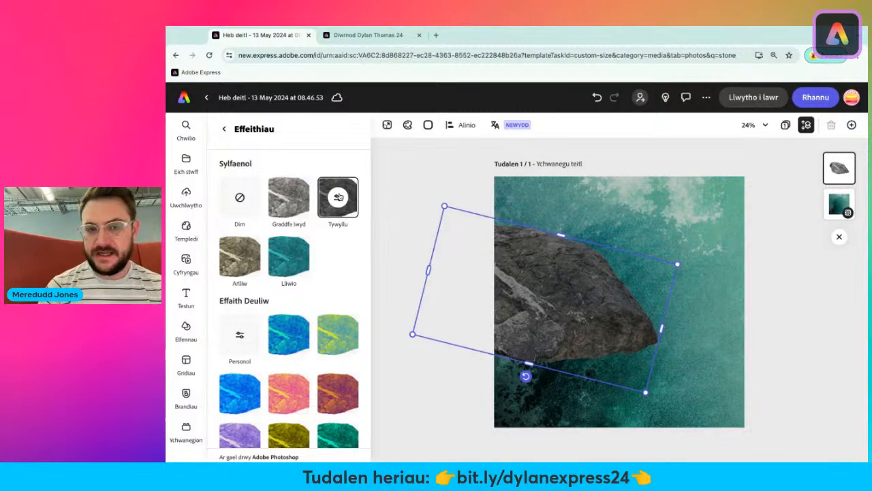
# - Set the intensity (Dwysedd) of the rock's Tywyllu effect to 59 and deselect the rock
pyautogui.click(338, 197)
pyautogui.moveTo(320, 268)
pyautogui.mouseDown()
pyautogui.moveTo(352, 267)
pyautogui.moveTo(304, 267)
pyautogui.moveTo(352, 266)
pyautogui.moveTo(326, 266)
pyautogui.mouseUp()
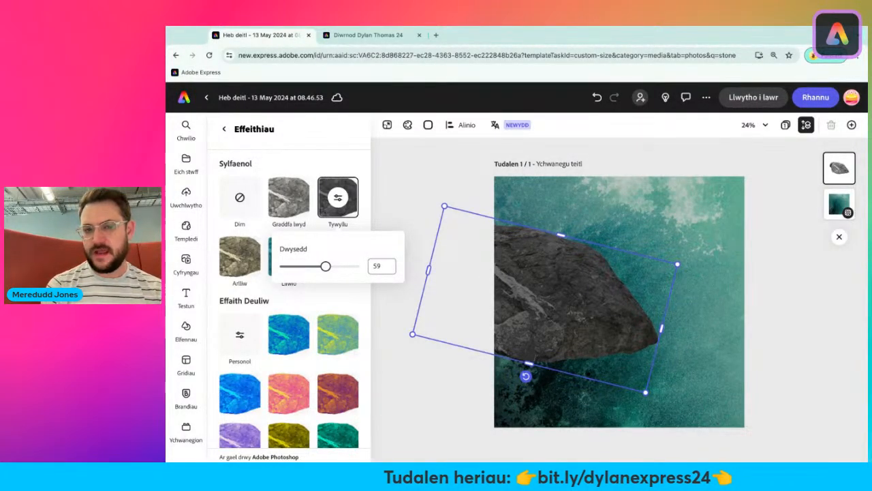
pyautogui.click(394, 204)
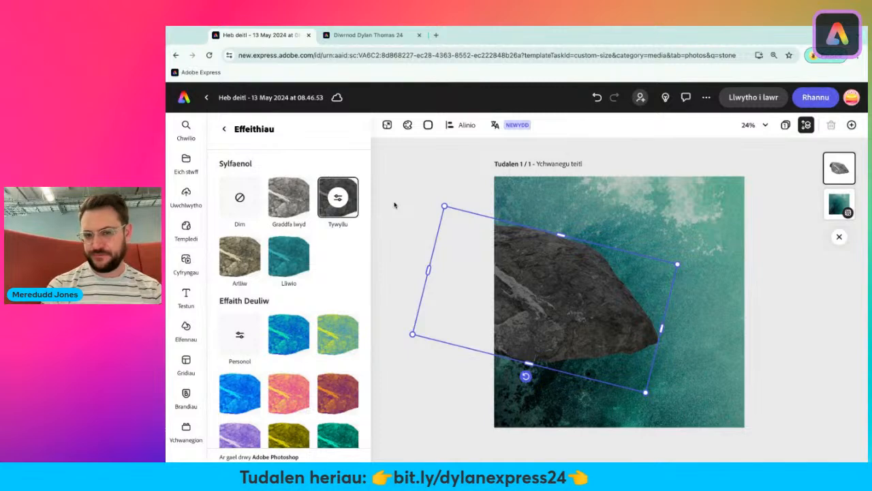
pyautogui.click(394, 205)
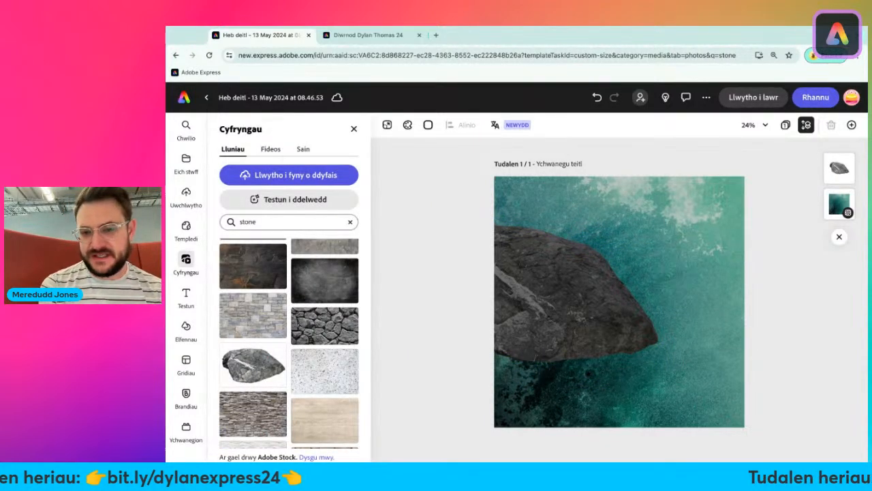
# - Check the reference cover for its winding path, and search the design assets for "squiggle"
pyautogui.click(375, 34)
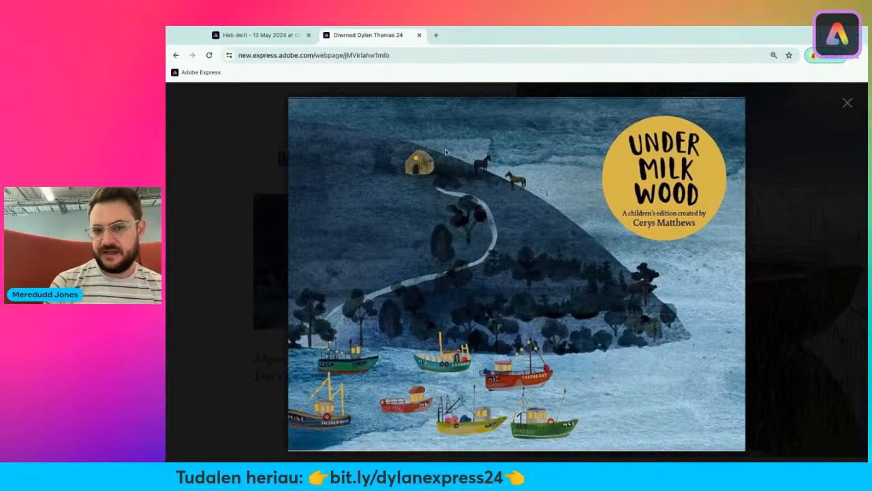
pyautogui.click(263, 35)
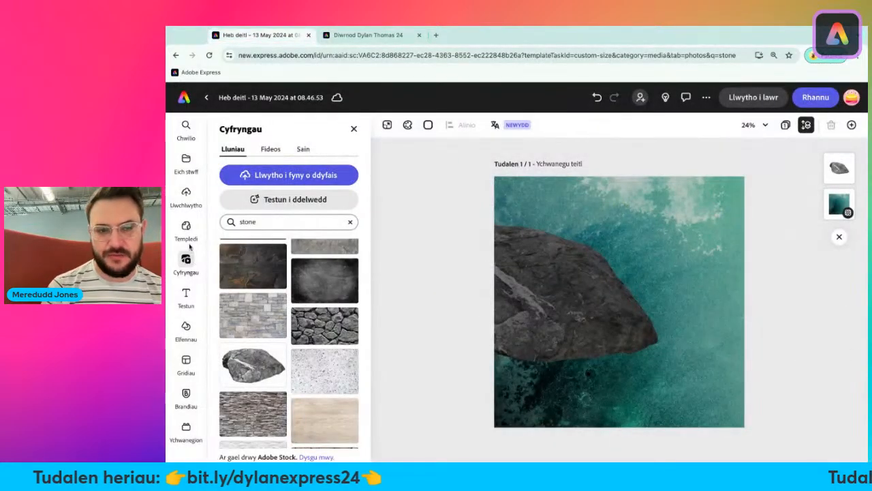
pyautogui.scroll(5, 178, 339)
pyautogui.click(252, 255)
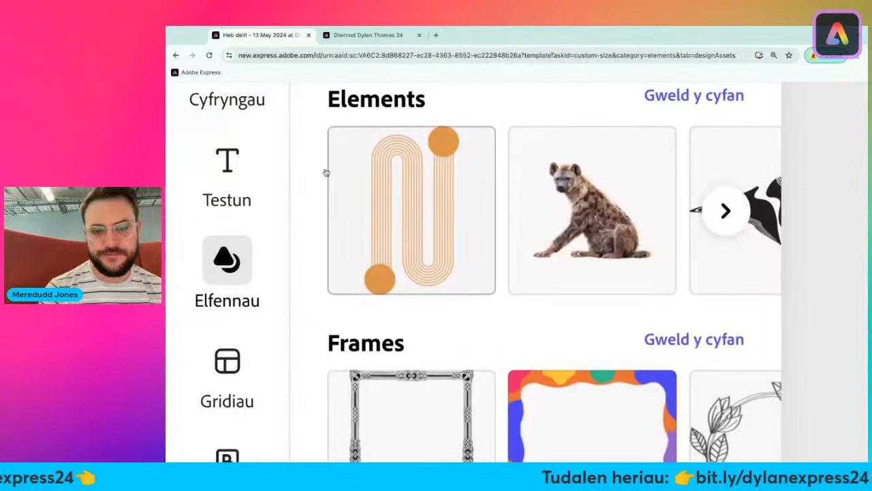
pyautogui.scroll(-5, 427, 179)
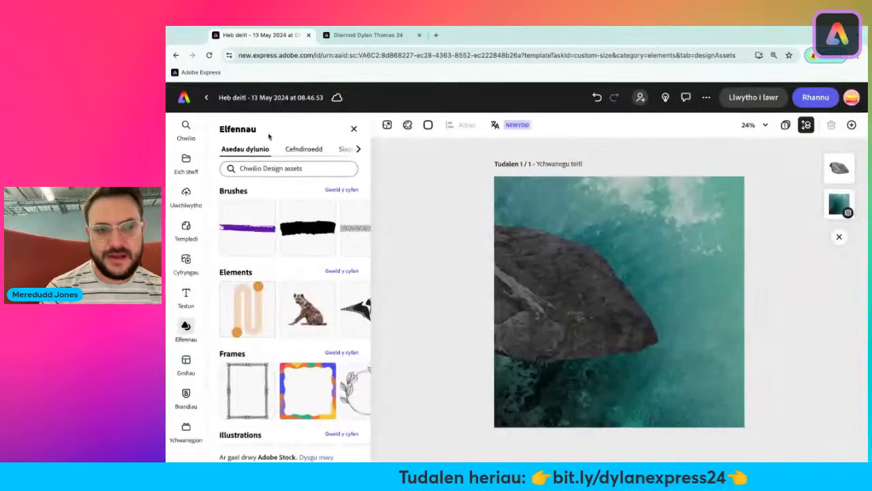
pyautogui.scroll(5, 240, 172)
pyautogui.click(249, 169)
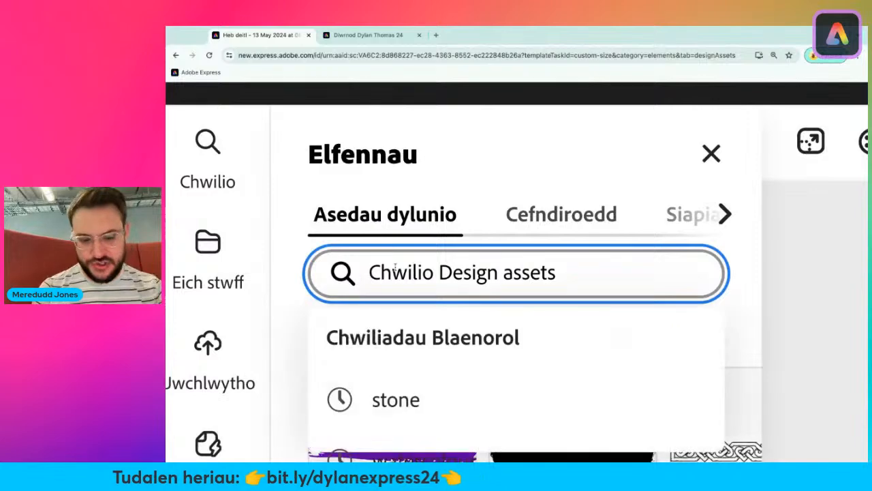
pyautogui.write('squih')
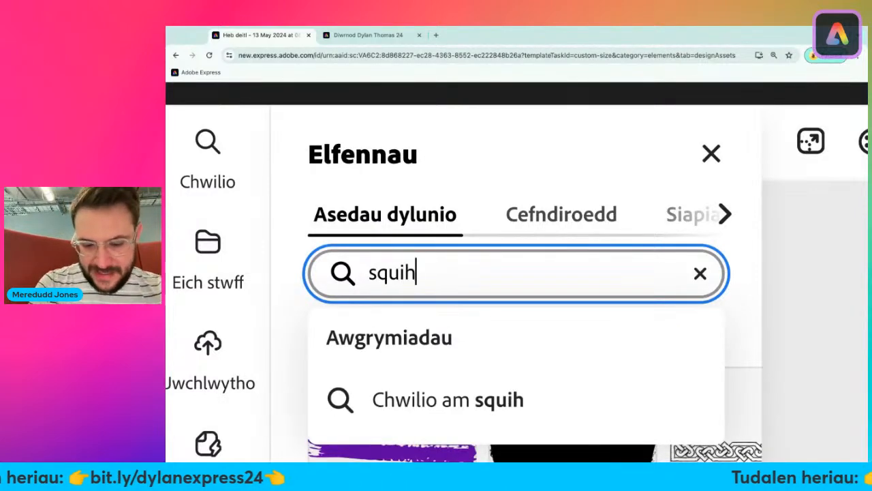
pyautogui.press('BackSpace')
pyautogui.write('le')
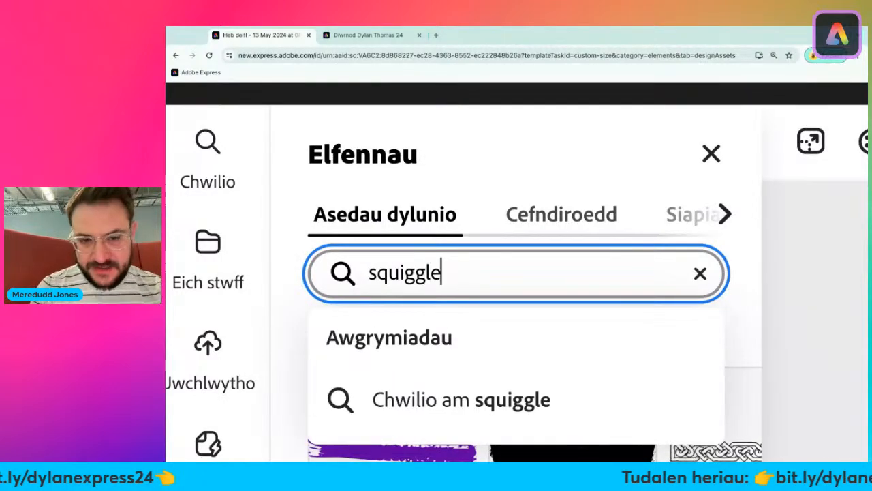
pyautogui.press('Return')
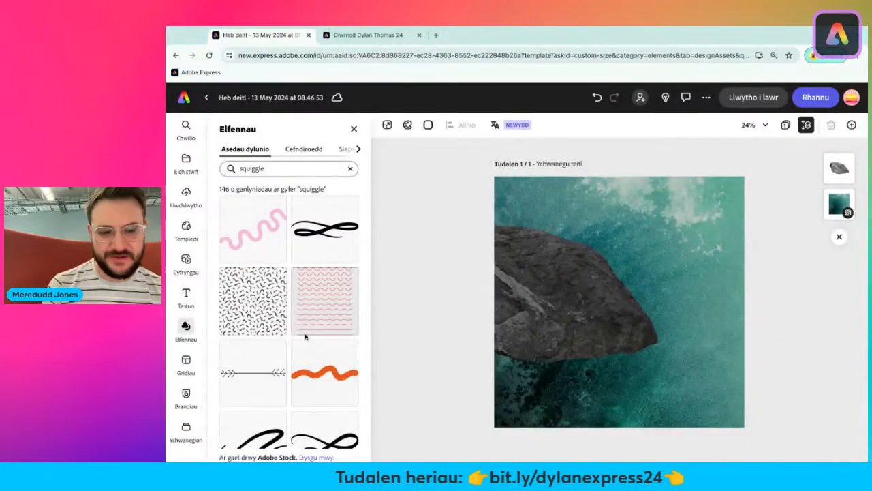
# - Add the bold black zigzag brushstroke from the squiggle results and move it off the rock onto the open sea
pyautogui.scroll(-5, 303, 334)
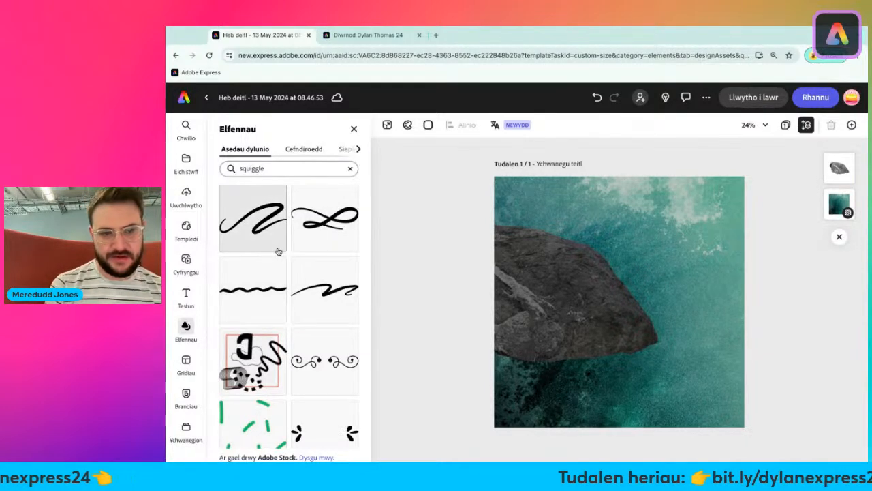
pyautogui.scroll(-5, 255, 228)
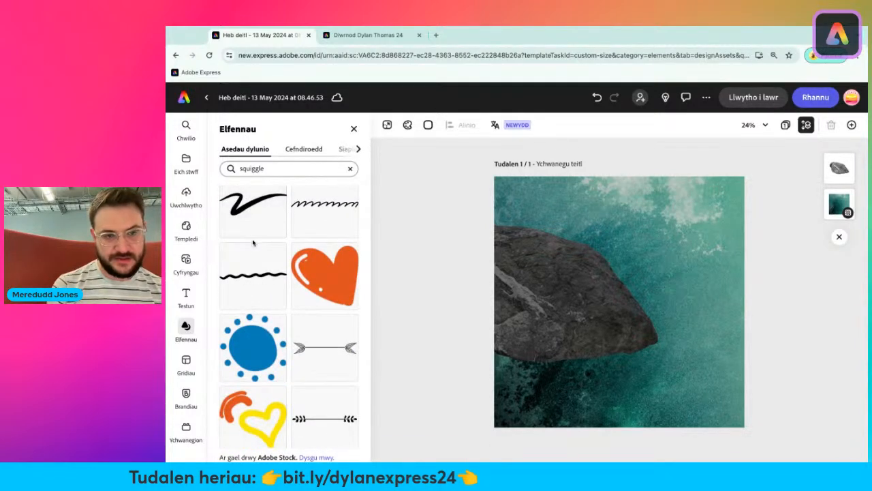
pyautogui.scroll(-5, 252, 242)
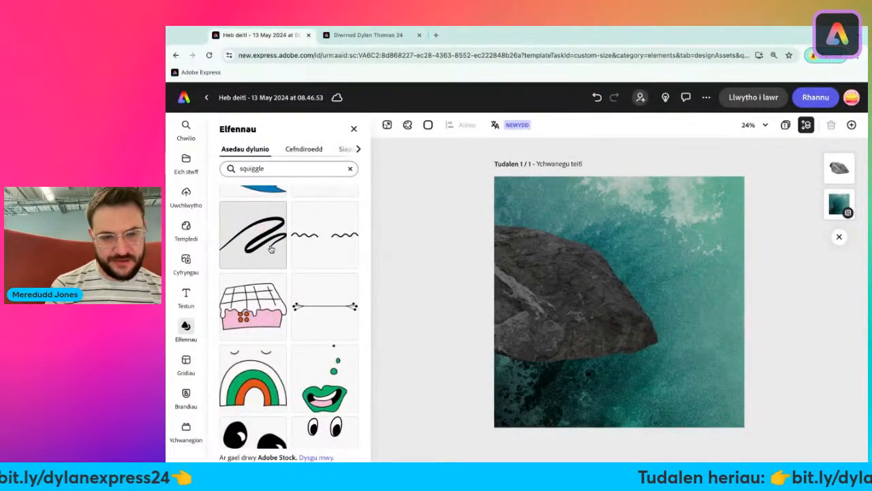
pyautogui.scroll(-10, 271, 249)
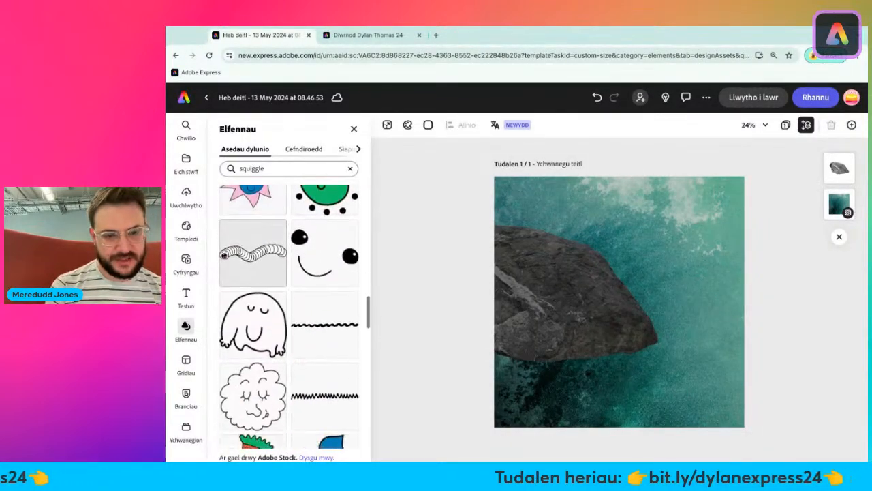
pyautogui.scroll(-10, 253, 254)
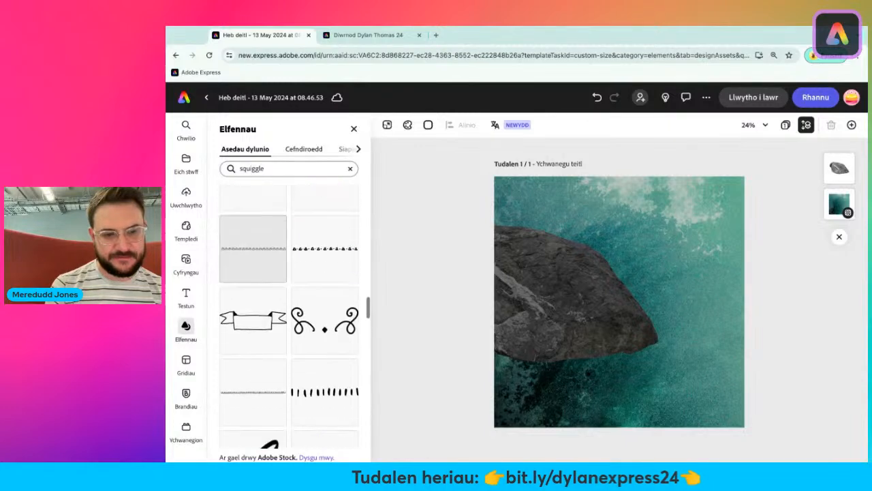
pyautogui.scroll(-5, 252, 254)
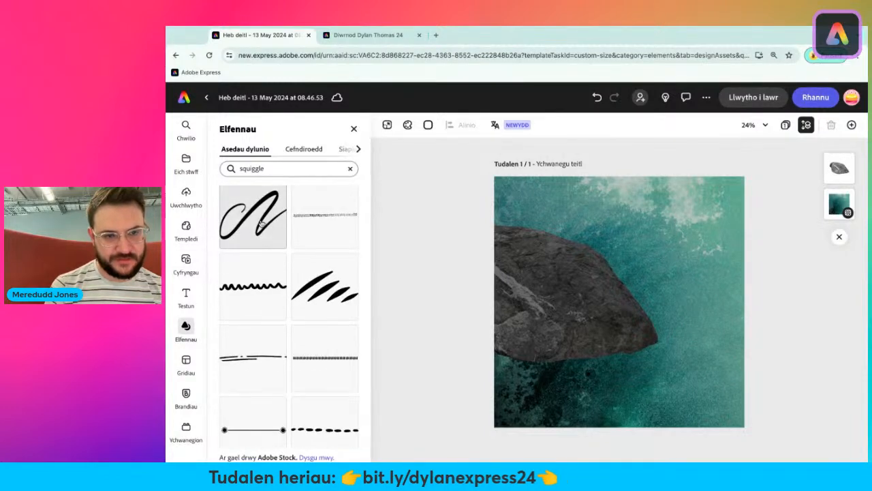
pyautogui.scroll(-10, 260, 223)
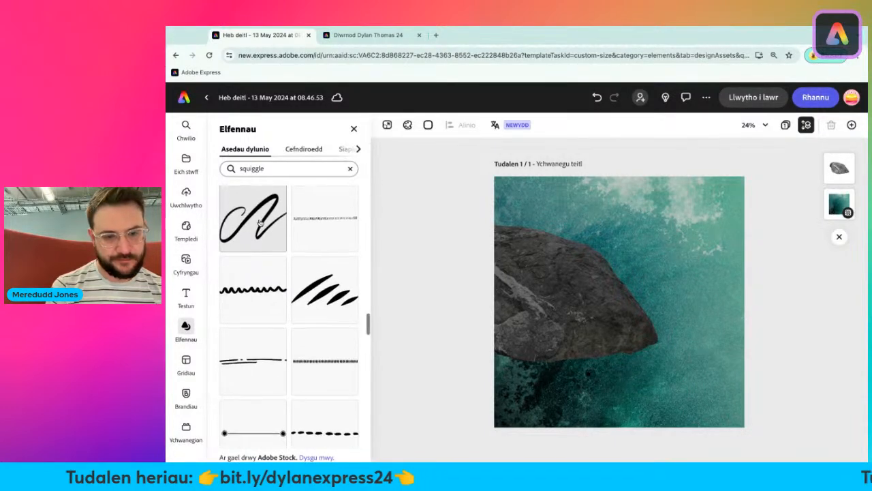
pyautogui.scroll(20, 260, 223)
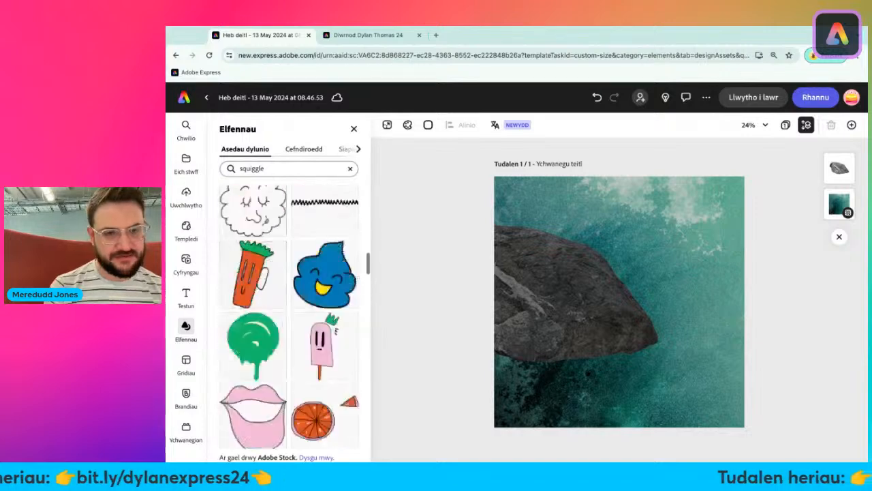
pyautogui.scroll(-5, 289, 316)
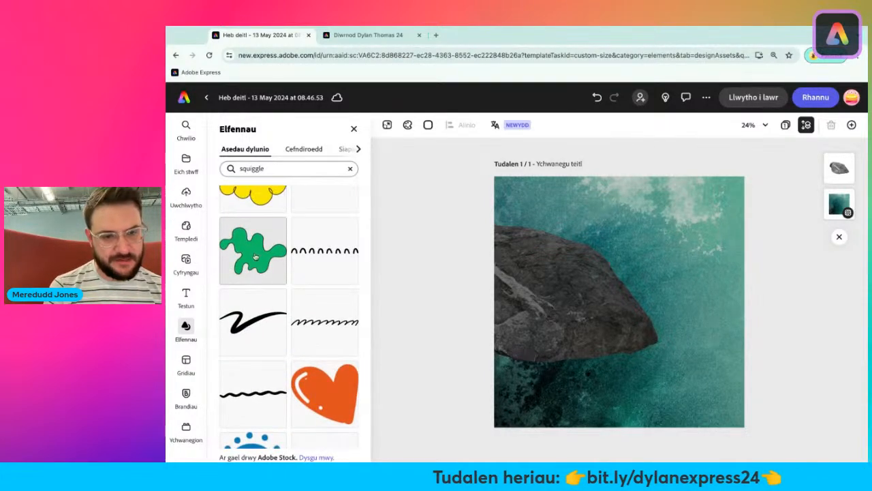
pyautogui.click(243, 327)
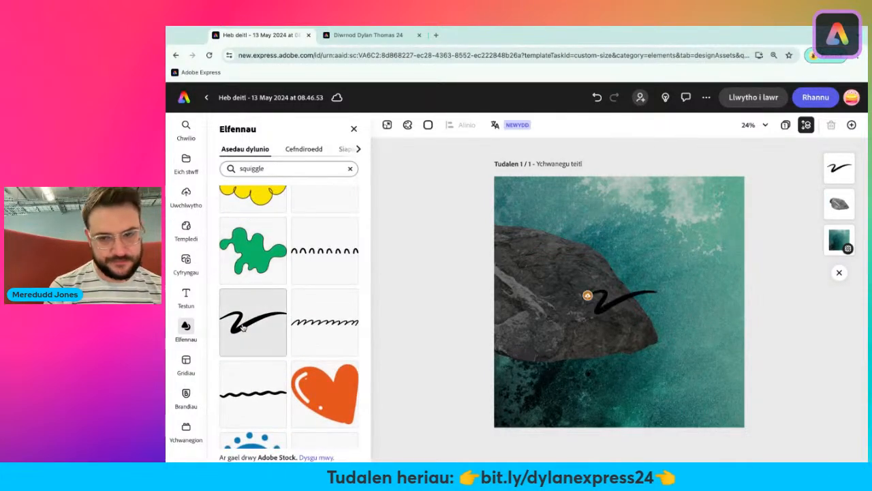
pyautogui.click(354, 129)
pyautogui.click(544, 302)
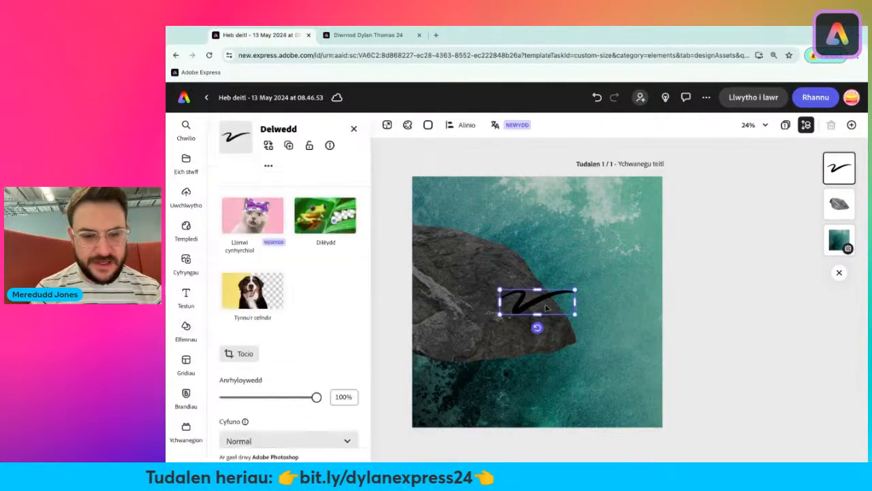
pyautogui.moveTo(620, 303); pyautogui.dragTo(651, 241)
# - Apply a custom duotone effect (Effaith Deuliw) to the squiggle with light grey as the shadow colour (Cysgodion)
pyautogui.scroll(-4, 273, 377)
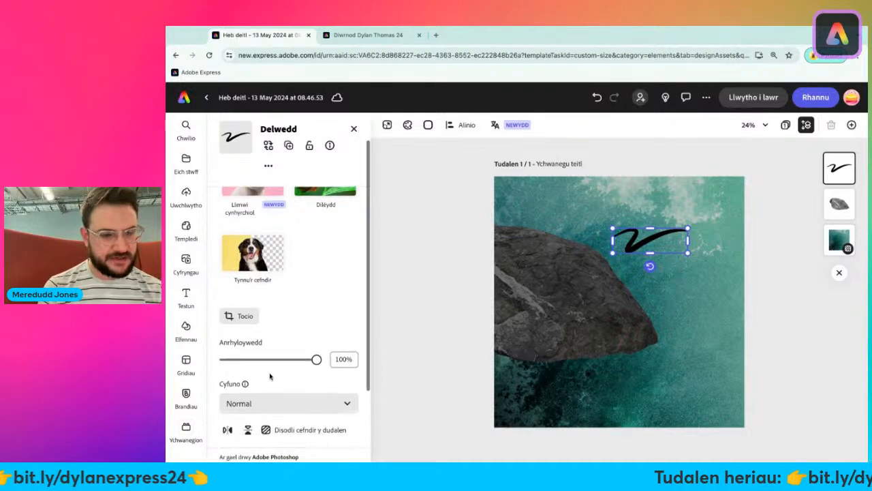
pyautogui.click(285, 371)
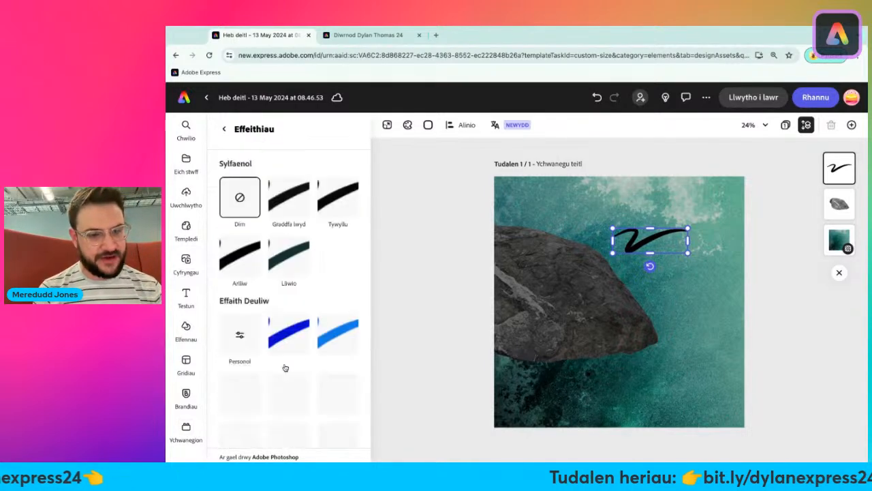
pyautogui.click(239, 337)
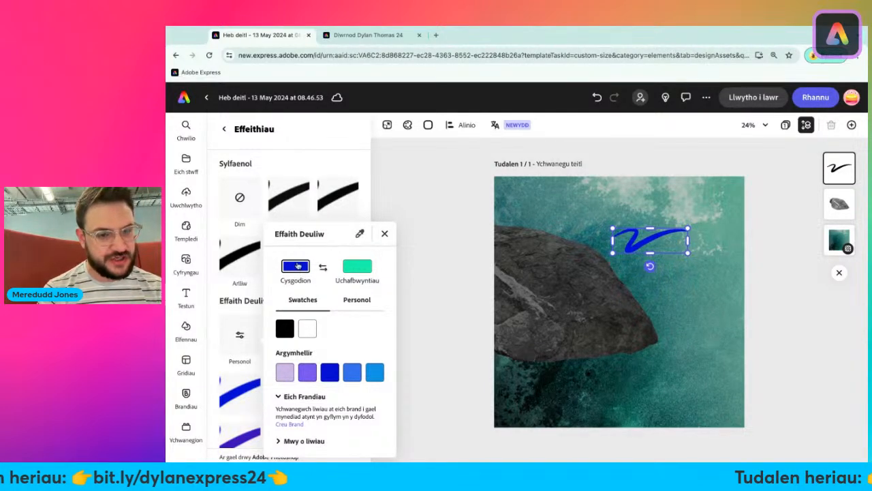
pyautogui.click(282, 441)
pyautogui.scroll(-2, 307, 409)
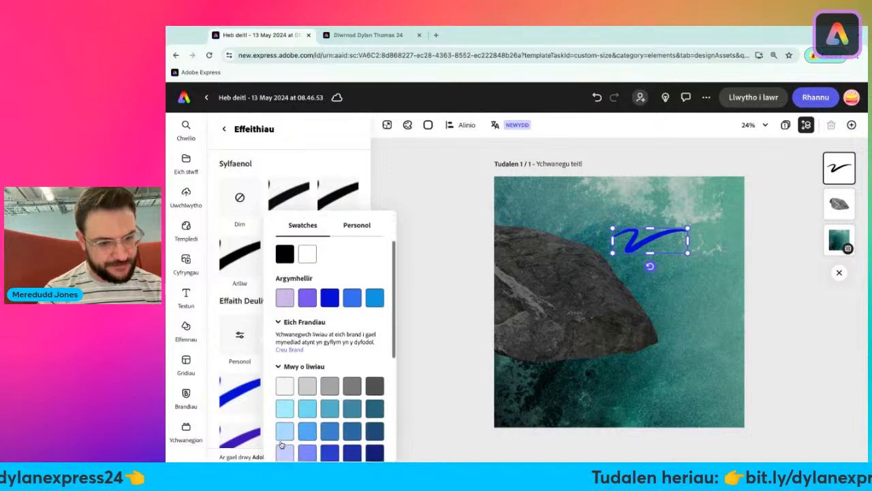
pyautogui.click(310, 387)
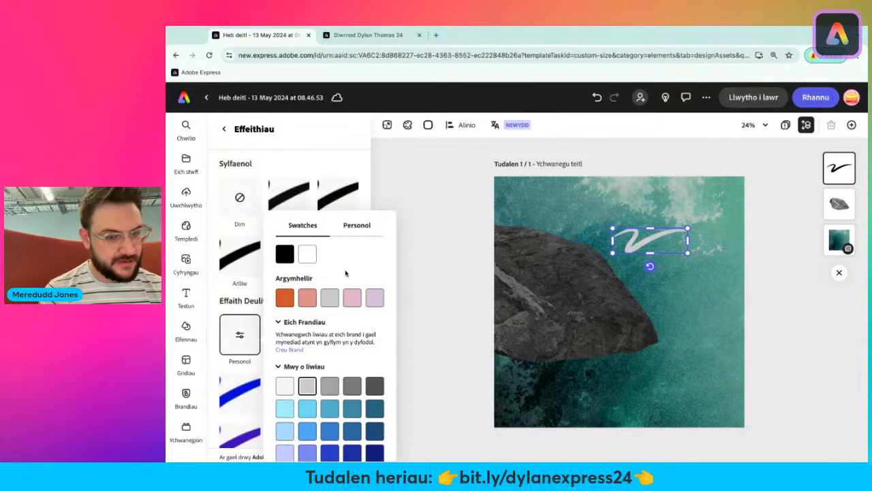
pyautogui.click(244, 336)
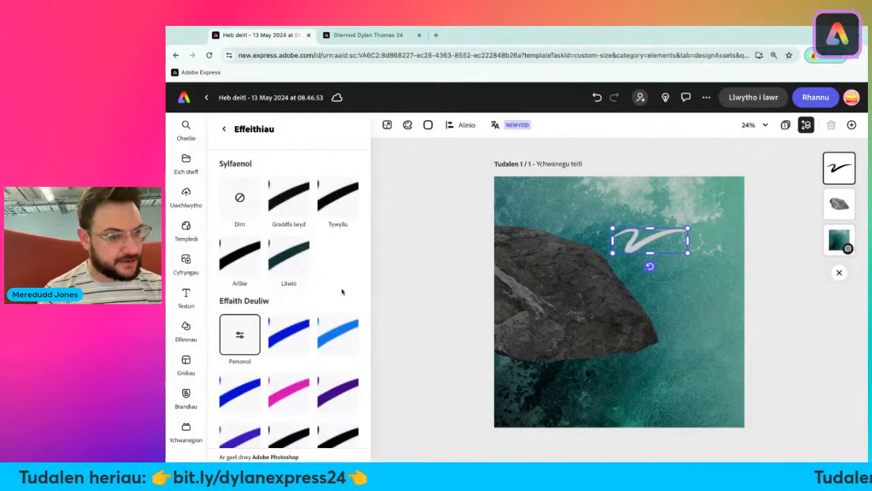
pyautogui.click(240, 331)
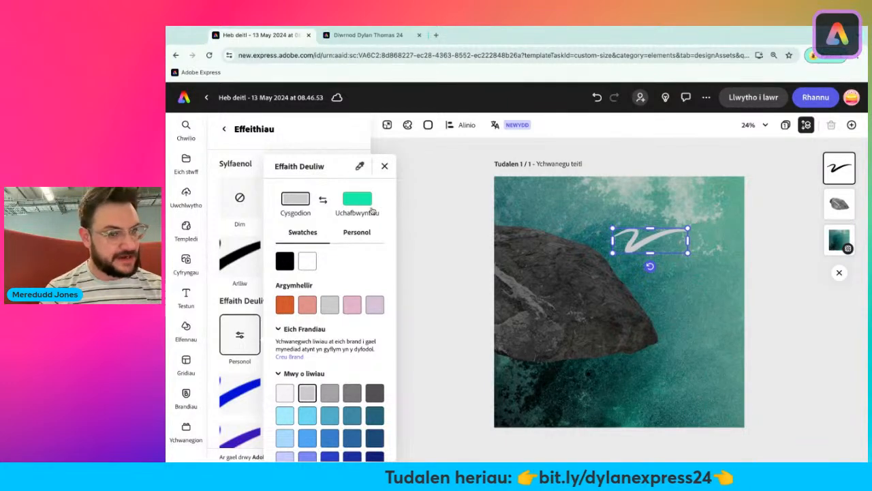
pyautogui.click(385, 166)
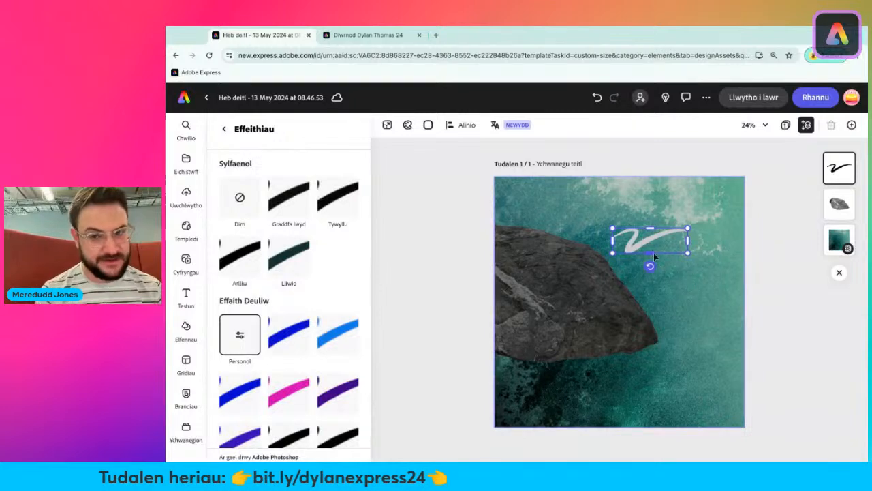
# - Rotate the grey squiggle until nearly upright, enlarge it to about the rock's height, and position it over the rock
pyautogui.moveTo(649, 247)
pyautogui.mouseDown()
pyautogui.moveTo(554, 319)
pyautogui.moveTo(582, 313)
pyautogui.mouseUp()
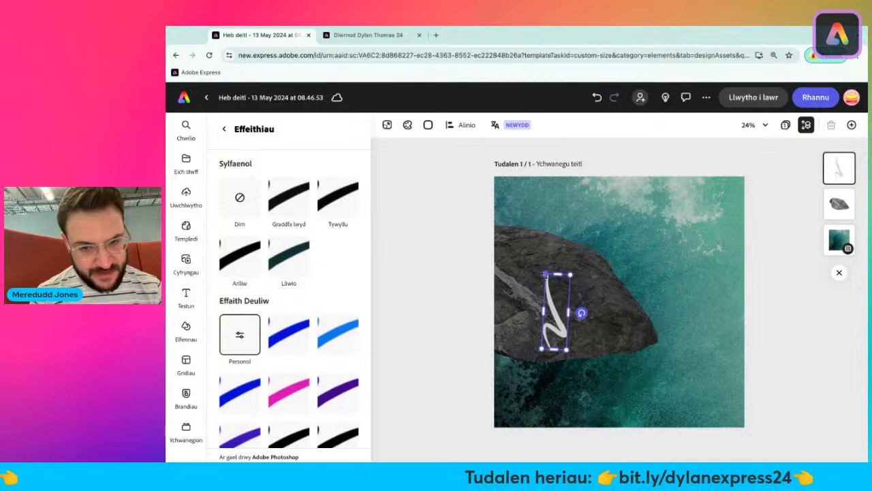
pyautogui.moveTo(543, 275)
pyautogui.mouseDown()
pyautogui.moveTo(523, 208)
pyautogui.moveTo(528, 227)
pyautogui.mouseUp()
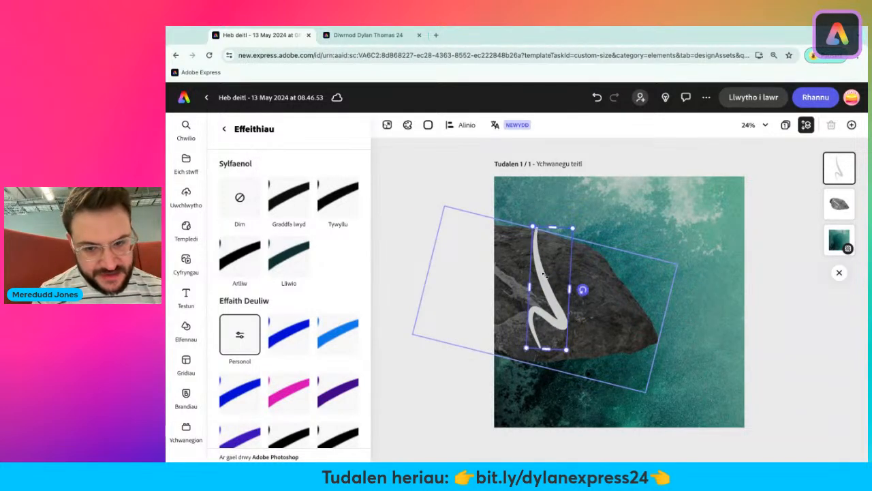
pyautogui.moveTo(543, 265); pyautogui.dragTo(530, 298)
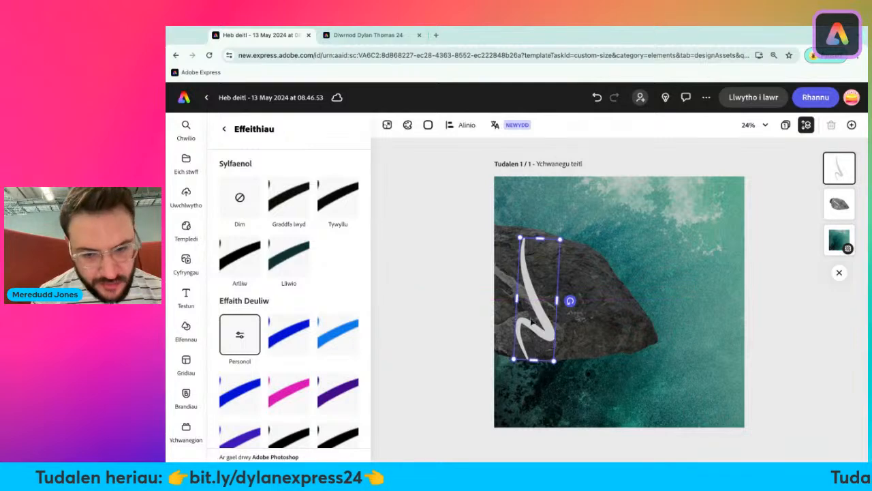
# - Trim the squiggle's lower end, and enlarge and shift it slightly so the path runs down to the rock's lower edge
pyautogui.moveTo(534, 360); pyautogui.dragTo(533, 360)
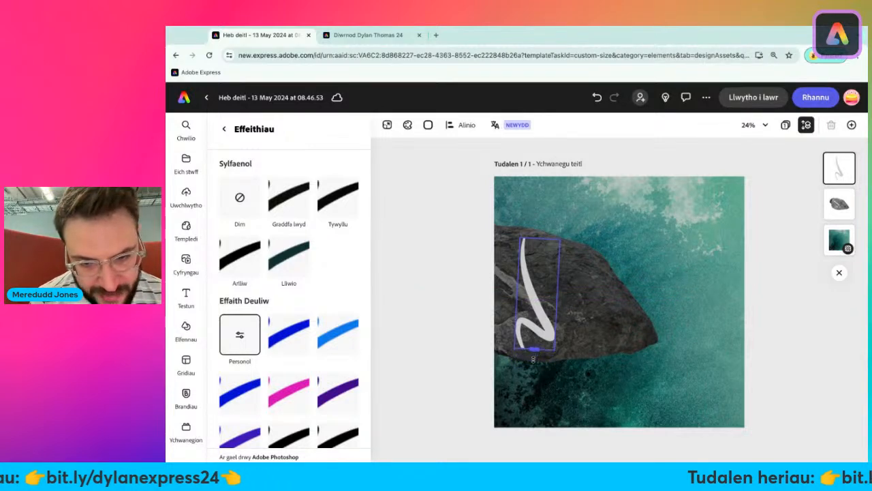
pyautogui.click(534, 376)
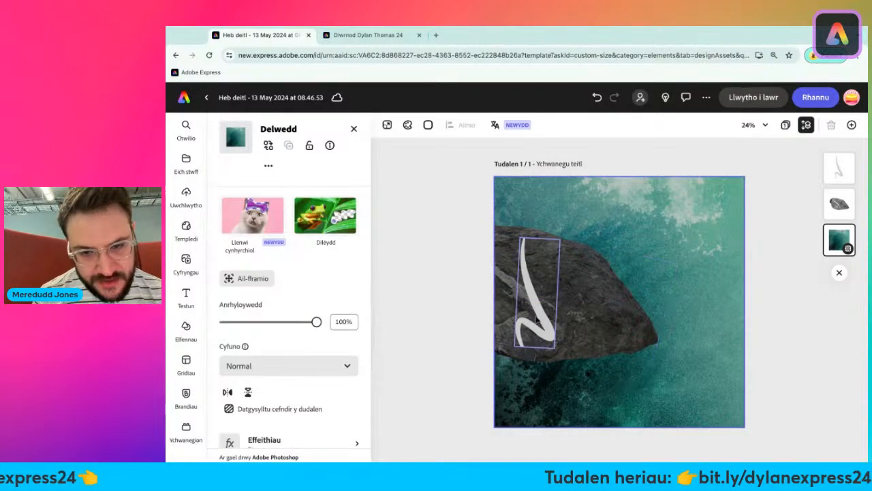
pyautogui.keyDown('shift'); pyautogui.click(535, 322); pyautogui.keyUp('shift')
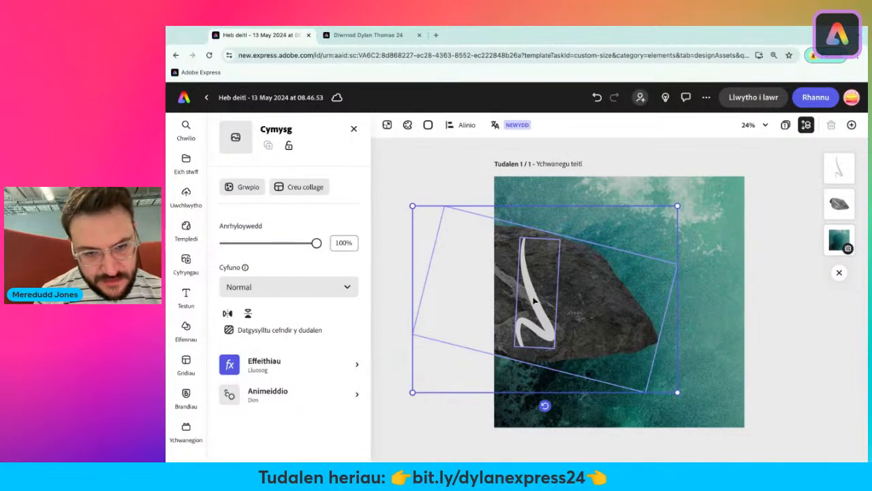
pyautogui.click(401, 274)
pyautogui.click(454, 304)
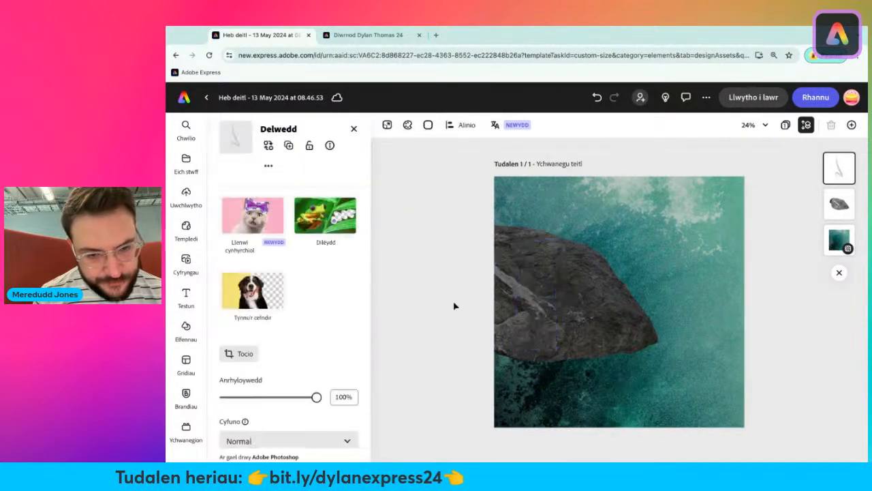
pyautogui.moveTo(545, 304)
pyautogui.mouseDown()
pyautogui.moveTo(543, 314)
pyautogui.moveTo(558, 317)
pyautogui.mouseUp()
pyautogui.moveTo(531, 253)
pyautogui.mouseDown()
pyautogui.moveTo(526, 239)
pyautogui.moveTo(529, 253)
pyautogui.mouseUp()
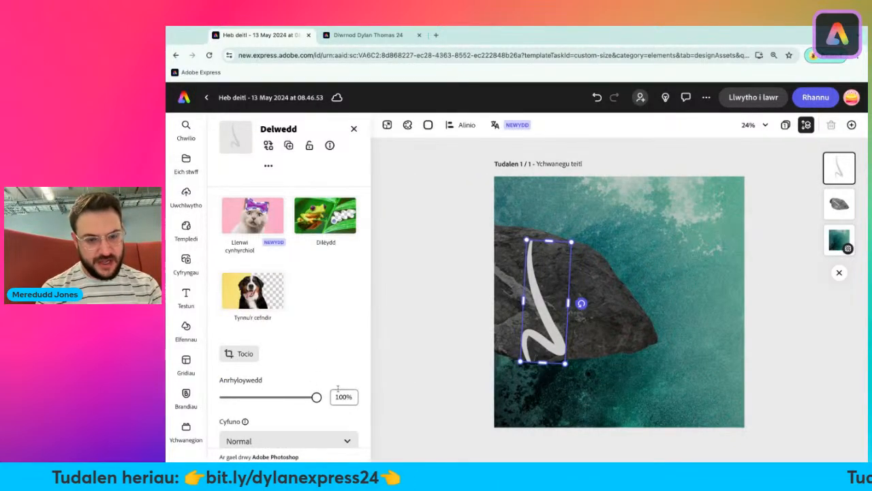
# - Lower the path squiggle's opacity to 46% and look at the reference book cover for the next element
pyautogui.moveTo(316, 396); pyautogui.dragTo(266, 396)
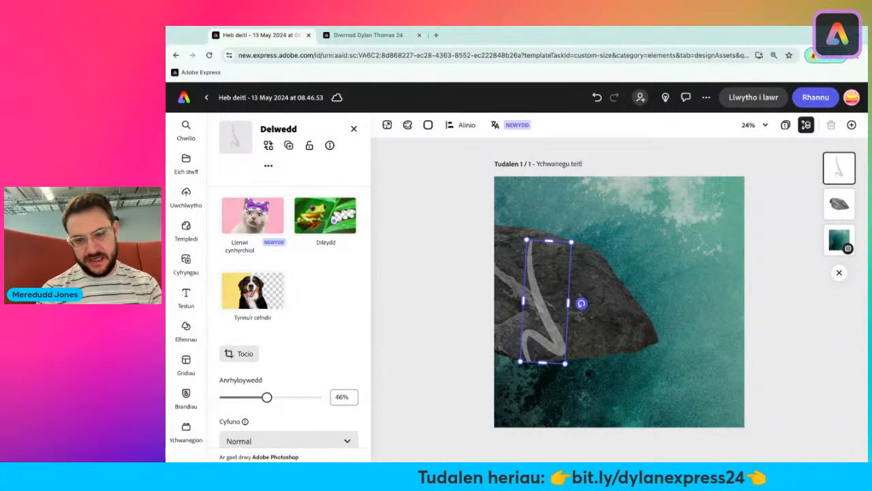
pyautogui.click(417, 316)
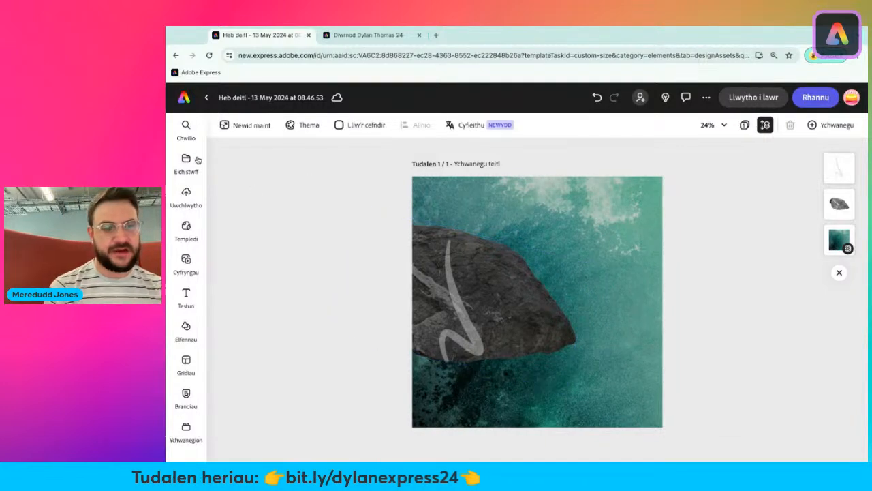
pyautogui.click(368, 35)
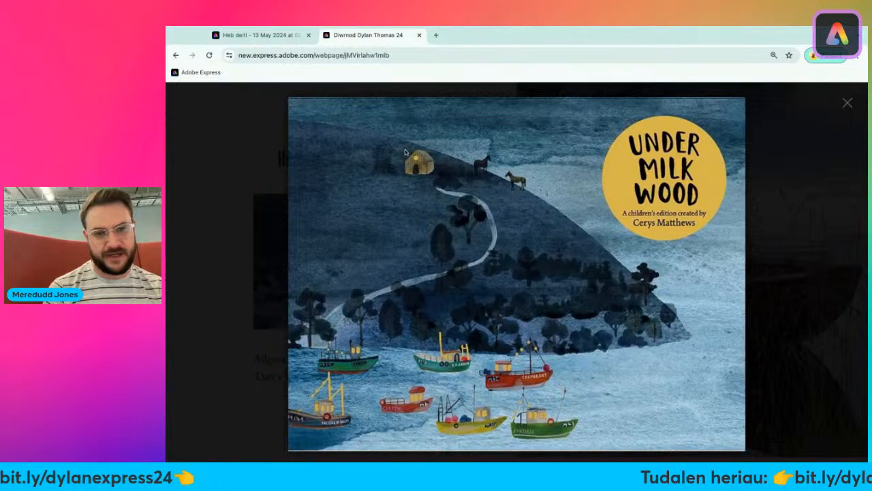
pyautogui.click(227, 37)
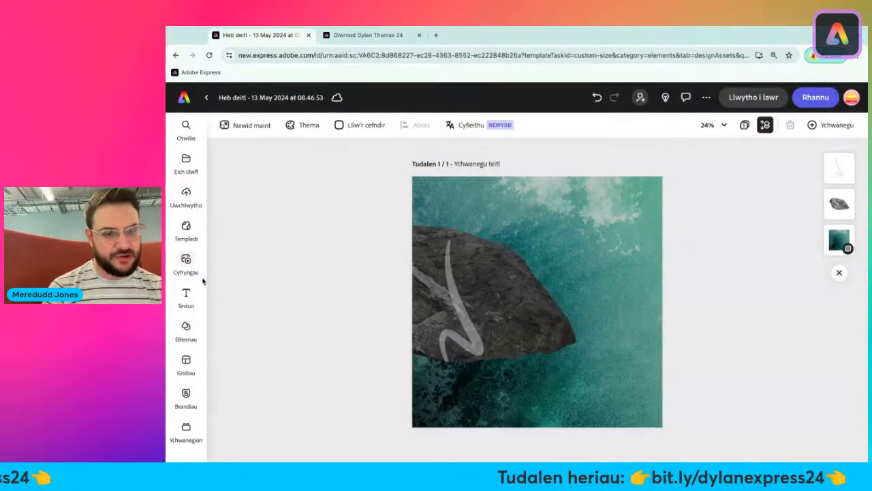
# - Search the design assets for "cottage" and add the stone cottage with the reddish-brown roof
pyautogui.click(186, 331)
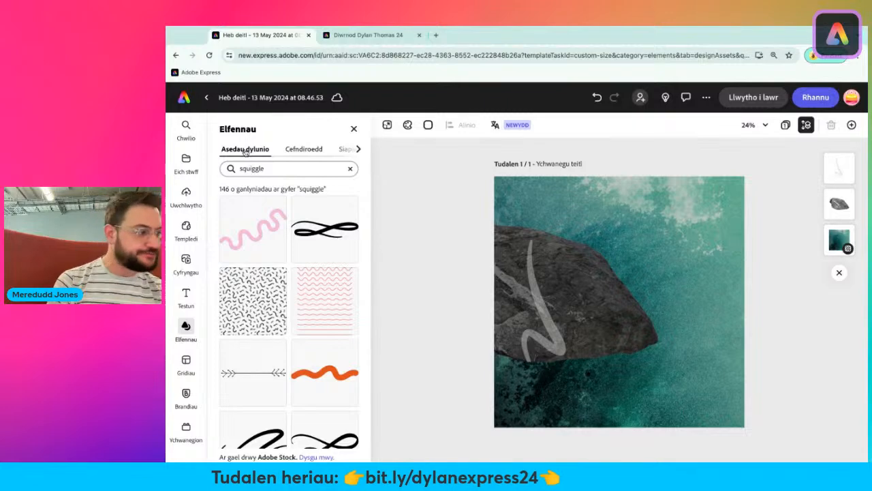
pyautogui.click(284, 168)
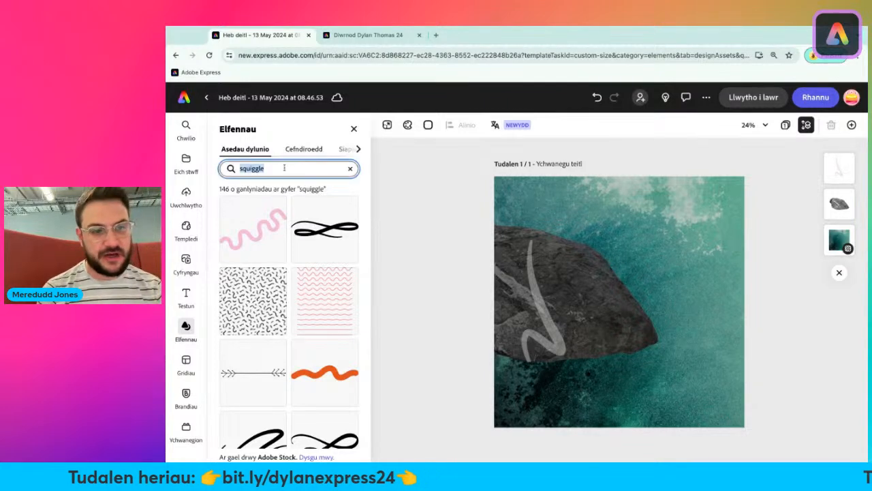
pyautogui.write('cottage')
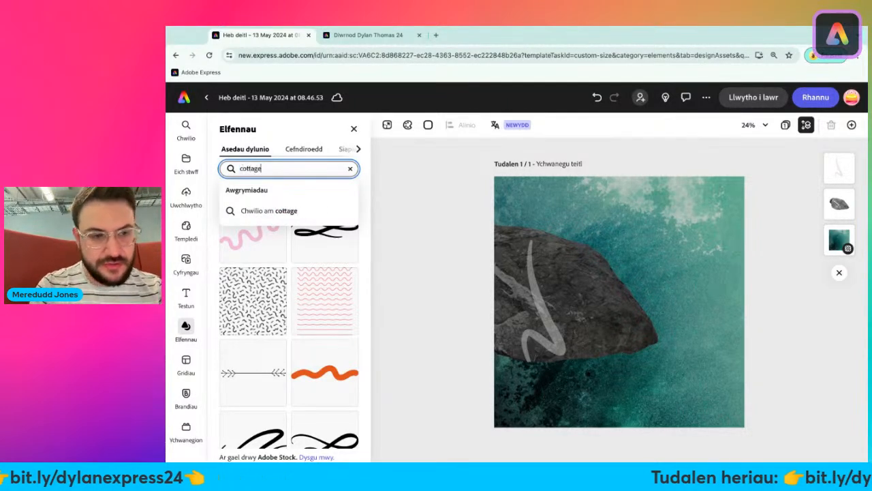
pyautogui.press('Return')
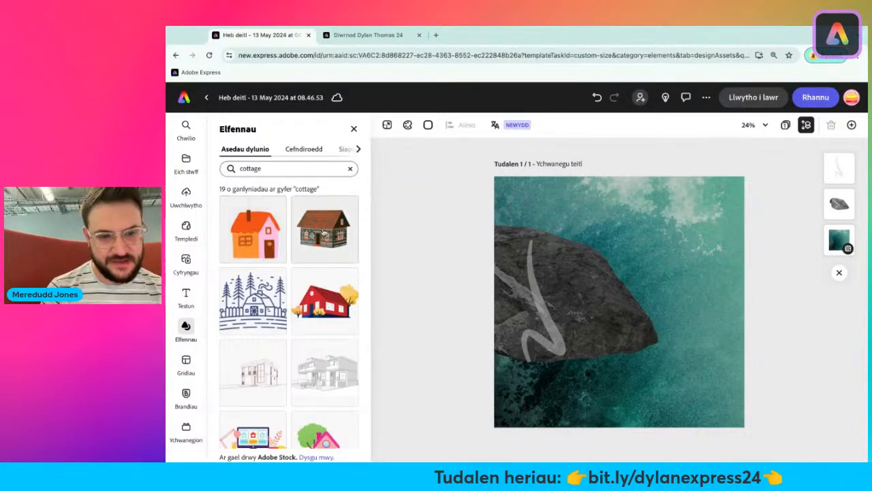
pyautogui.scroll(-5, 329, 305)
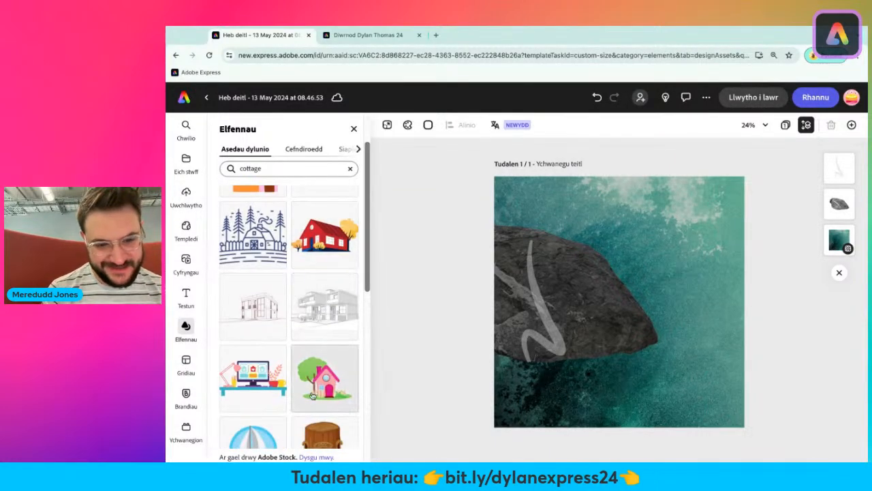
pyautogui.scroll(-4, 313, 398)
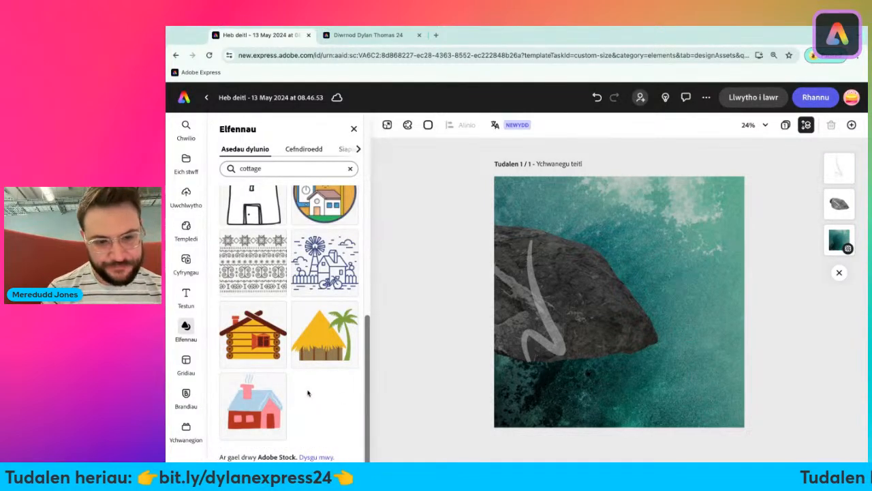
pyautogui.scroll(10, 308, 389)
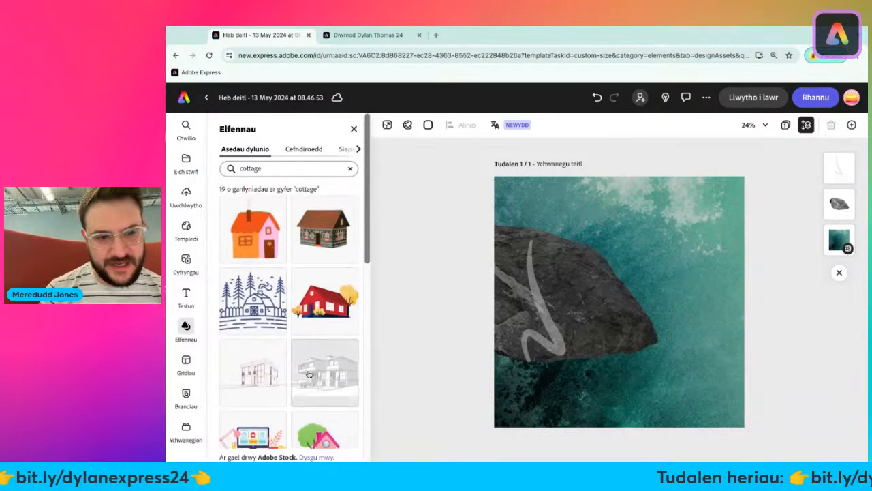
pyautogui.click(335, 235)
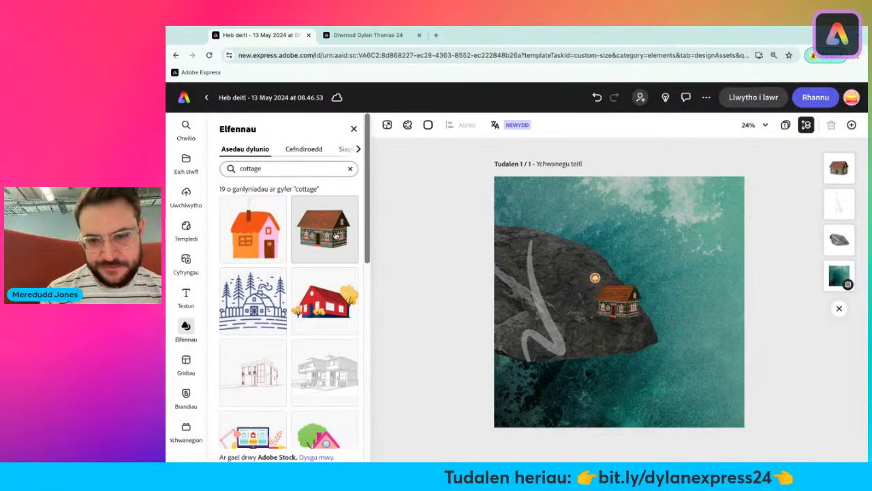
# - Shrink the cottage and place it on the rock's upper edge, at the top end of the path
pyautogui.click(353, 129)
pyautogui.click(541, 298)
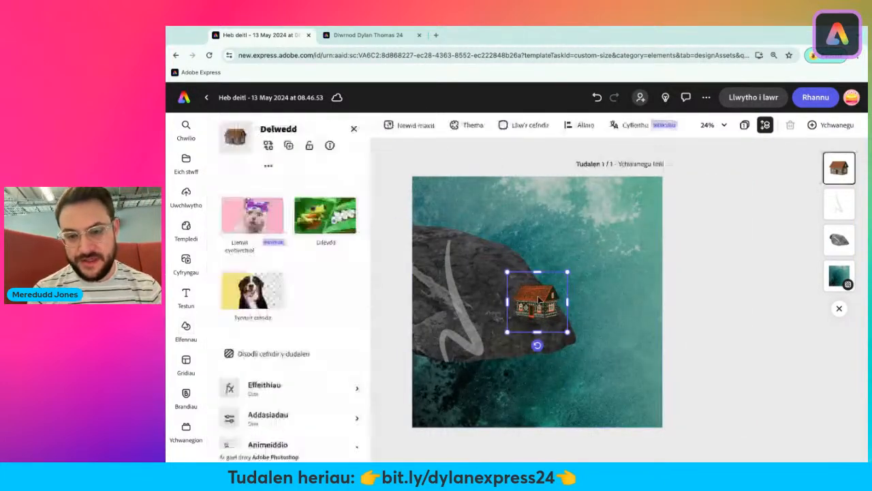
pyautogui.moveTo(602, 303); pyautogui.dragTo(522, 228)
pyautogui.moveTo(506, 197); pyautogui.dragTo(529, 220)
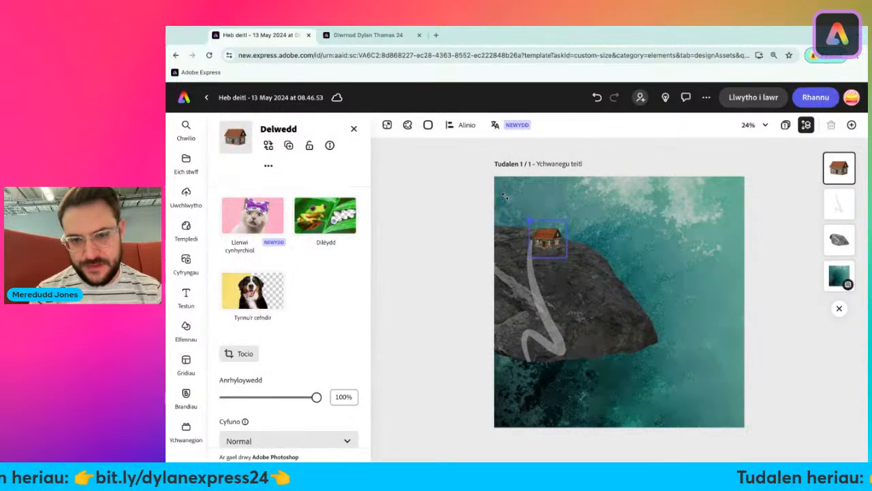
pyautogui.moveTo(550, 236); pyautogui.dragTo(548, 237)
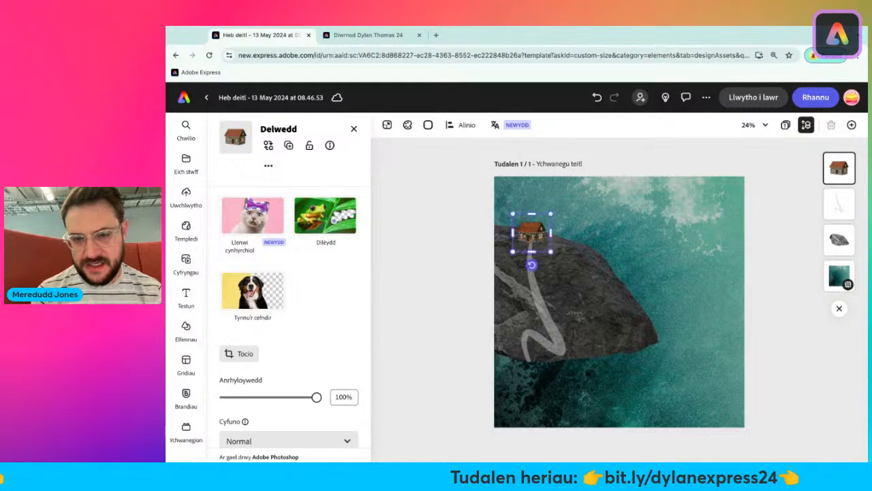
# - Apply the darken effect (Tywyllu) to the cottage
pyautogui.scroll(-3, 291, 422)
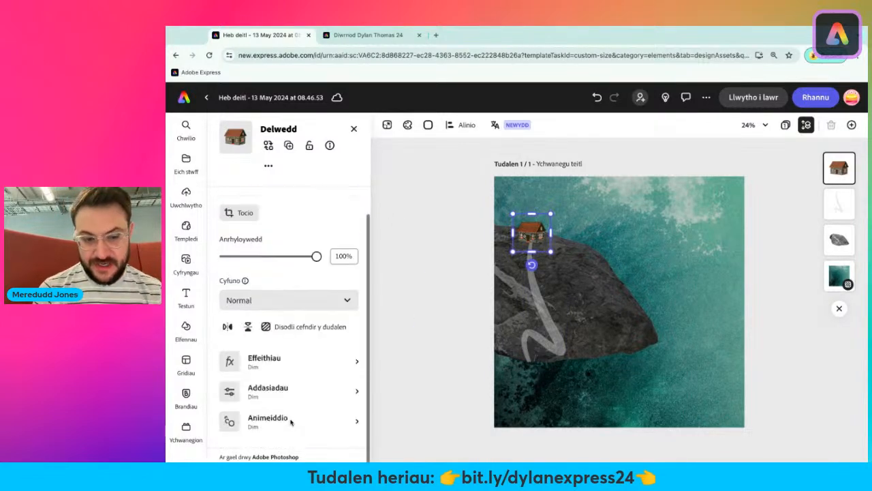
pyautogui.click(298, 362)
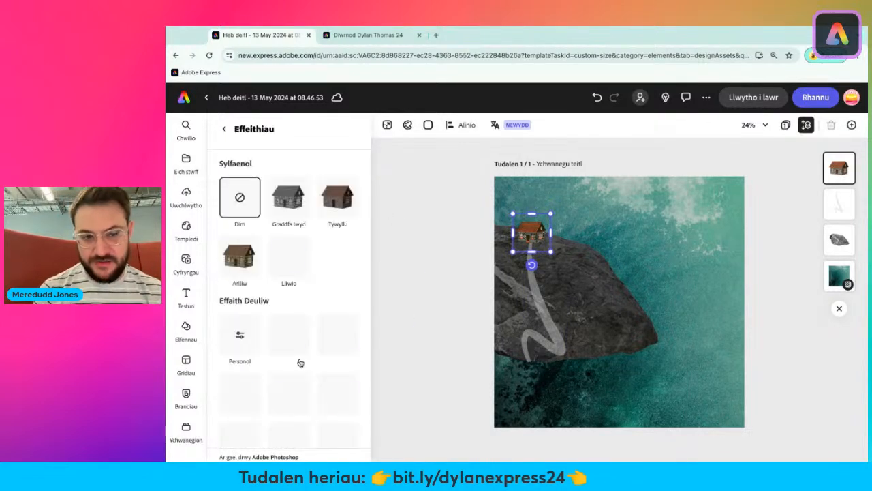
pyautogui.click(343, 196)
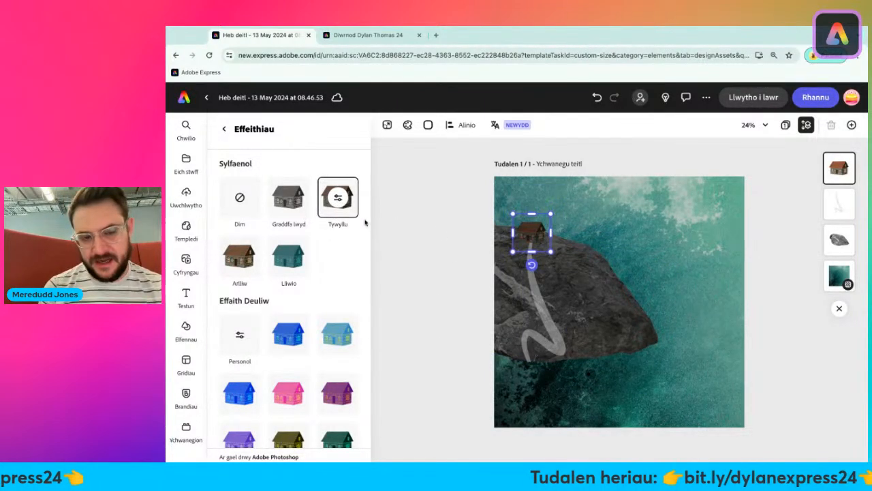
pyautogui.click(471, 249)
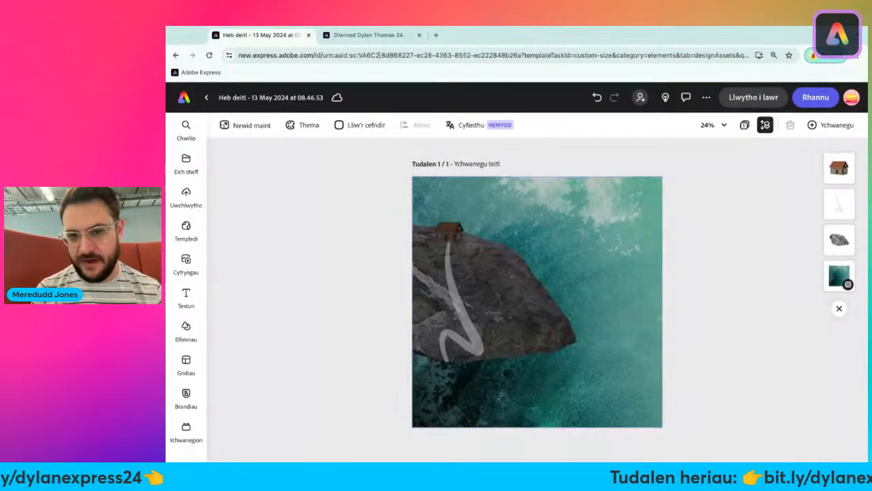
# - Check the reference cover, then search the design assets for "horse" and add the orange horse with the cream mane
pyautogui.click(368, 34)
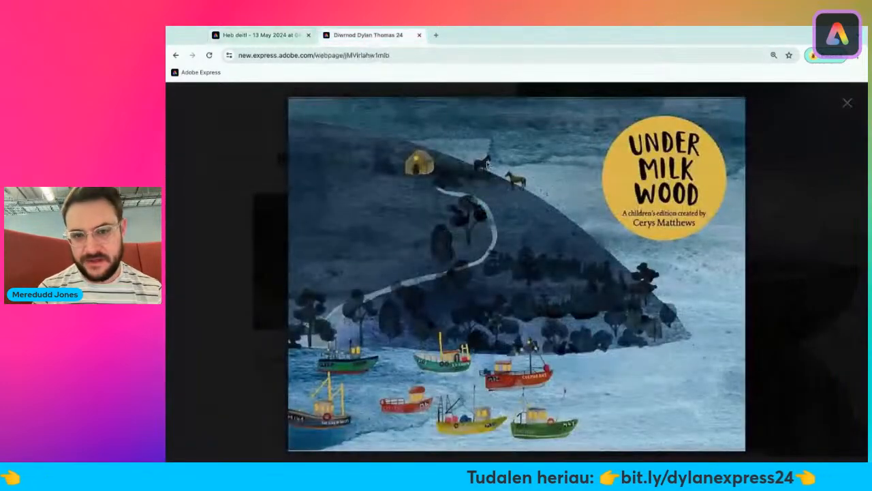
pyautogui.click(257, 35)
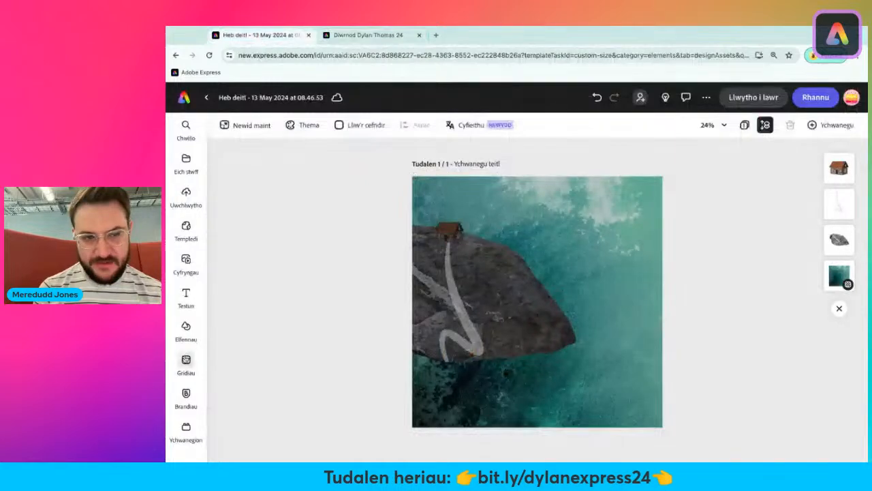
pyautogui.click(186, 329)
pyautogui.click(264, 170)
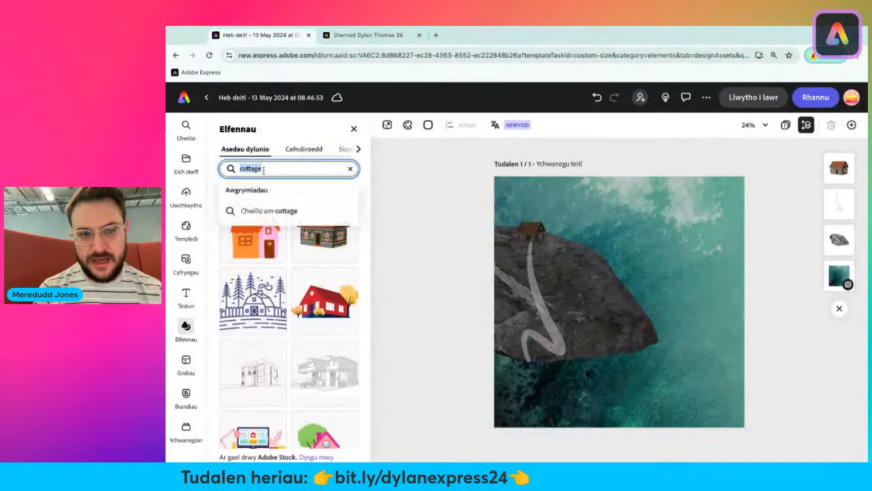
pyautogui.write('horse')
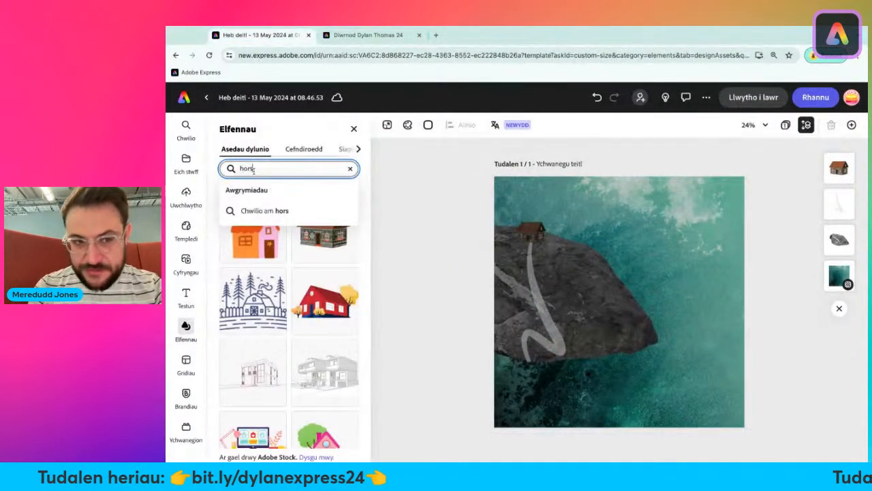
pyautogui.press('Return')
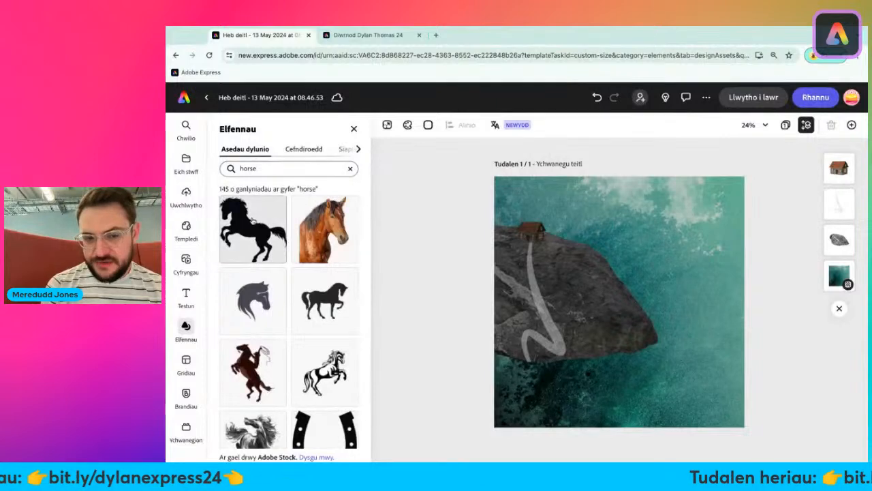
pyautogui.scroll(-5, 231, 276)
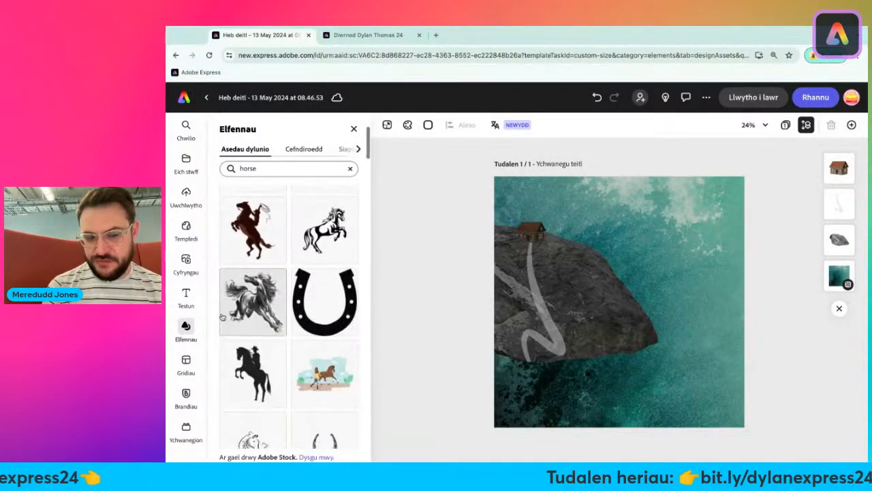
pyautogui.scroll(-1, 253, 236)
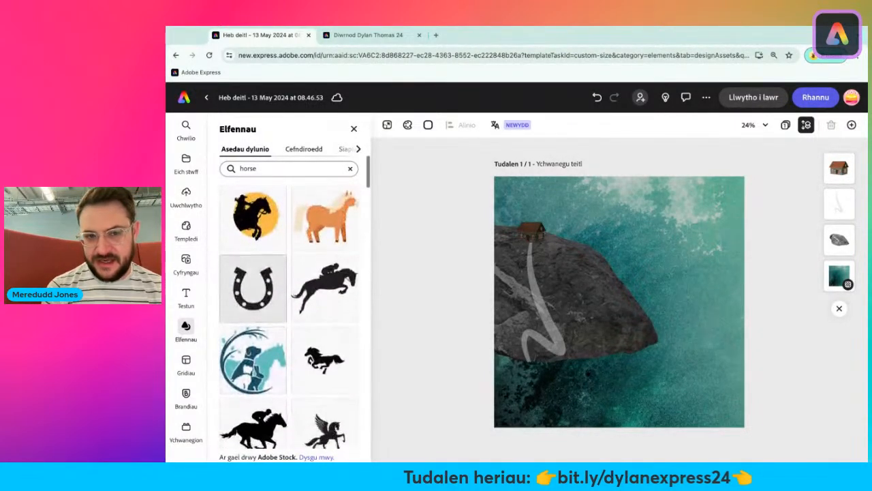
pyautogui.click(308, 230)
# - Add the standing brown horse with its head raised and the chestnut horse with the dark mane from the horse results
pyautogui.scroll(-3, 278, 359)
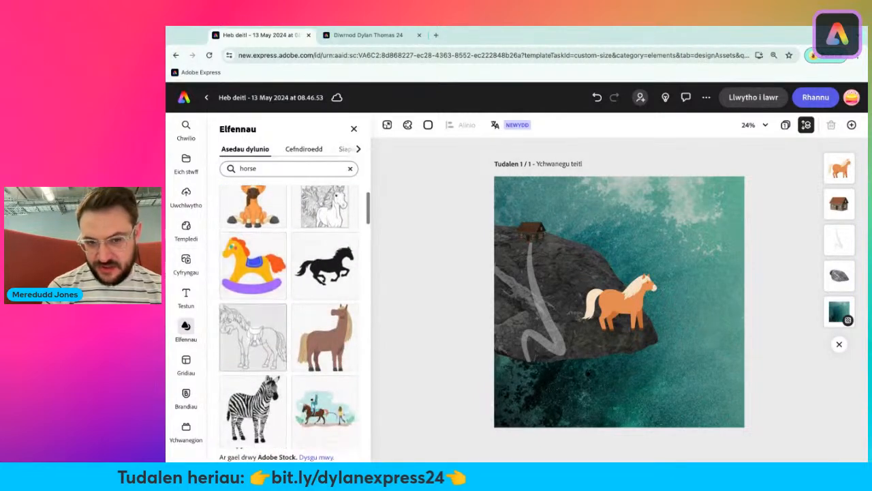
pyautogui.click(321, 338)
pyautogui.scroll(-3, 295, 356)
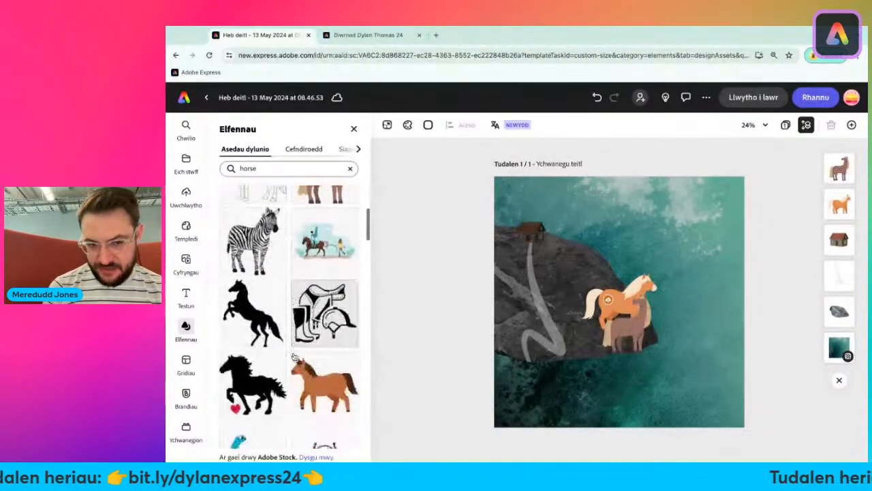
pyautogui.scroll(-1, 294, 356)
pyautogui.click(340, 356)
pyautogui.scroll(-10, 286, 351)
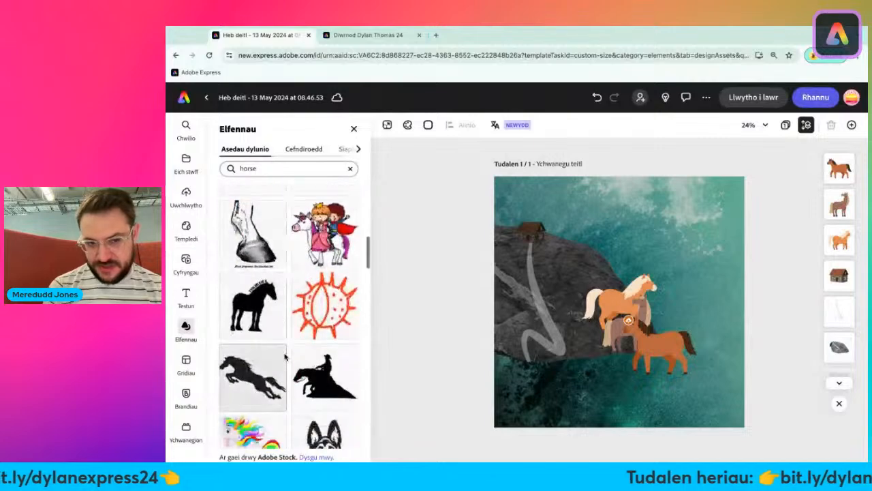
pyautogui.scroll(-1, 289, 317)
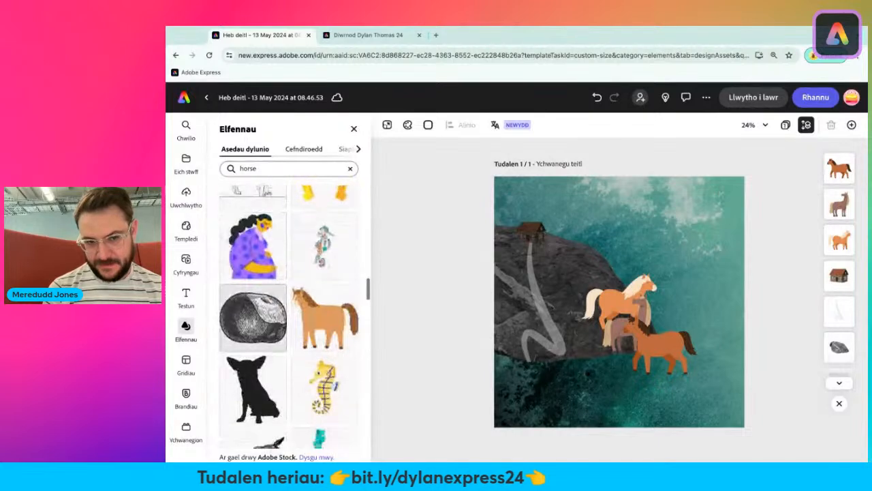
# - Add the tan horse with the brown mane and move it up onto the open sea, away from the other horses
pyautogui.click(325, 317)
pyautogui.scroll(-5, 266, 346)
pyautogui.scroll(-15, 265, 347)
pyautogui.scroll(-5, 306, 319)
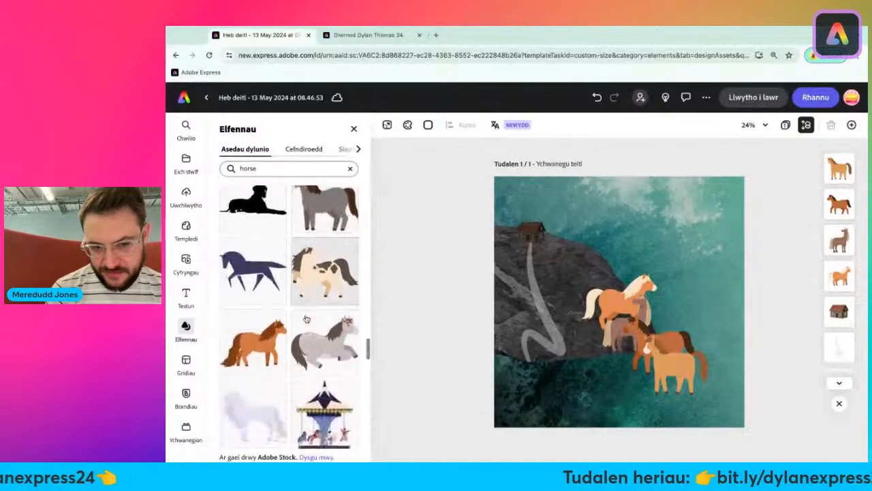
pyautogui.click(354, 128)
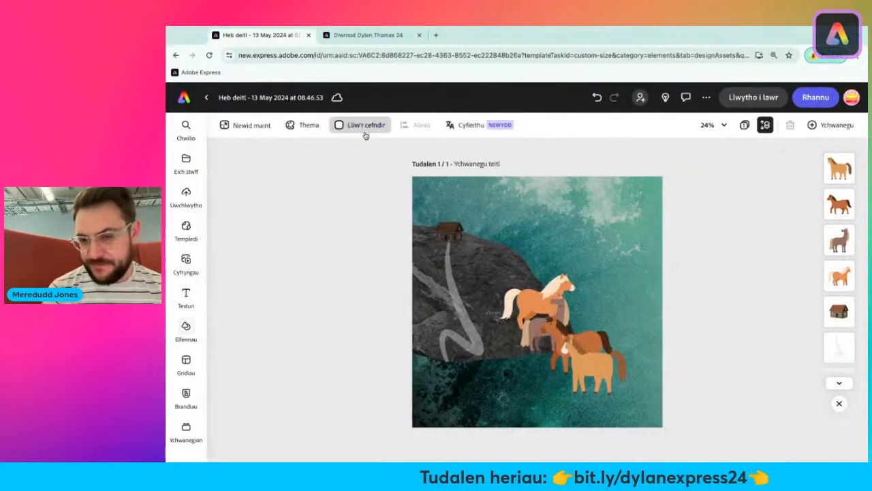
pyautogui.click(614, 382)
pyautogui.moveTo(674, 364); pyautogui.dragTo(671, 235)
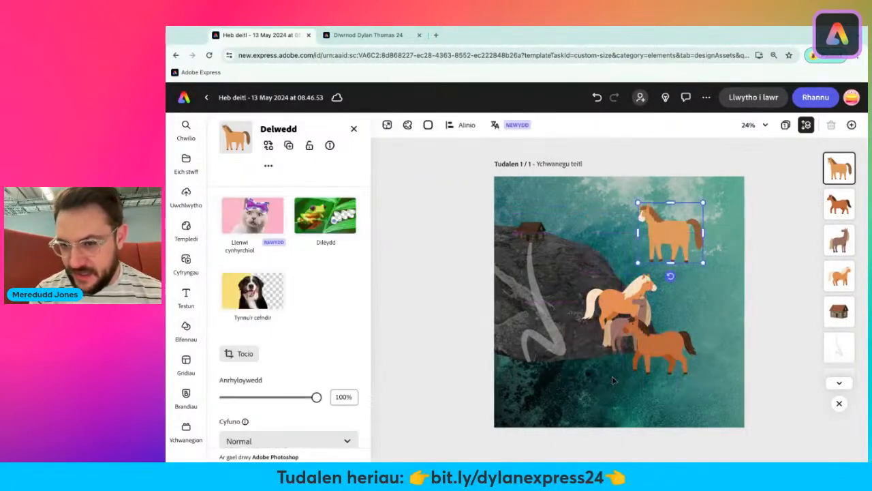
# - Move the chestnut horse onto the sea below the rock's tip and the standing brown horse onto the ridge beside the cottage
pyautogui.moveTo(658, 342); pyautogui.dragTo(667, 368)
pyautogui.moveTo(630, 327); pyautogui.dragTo(532, 208)
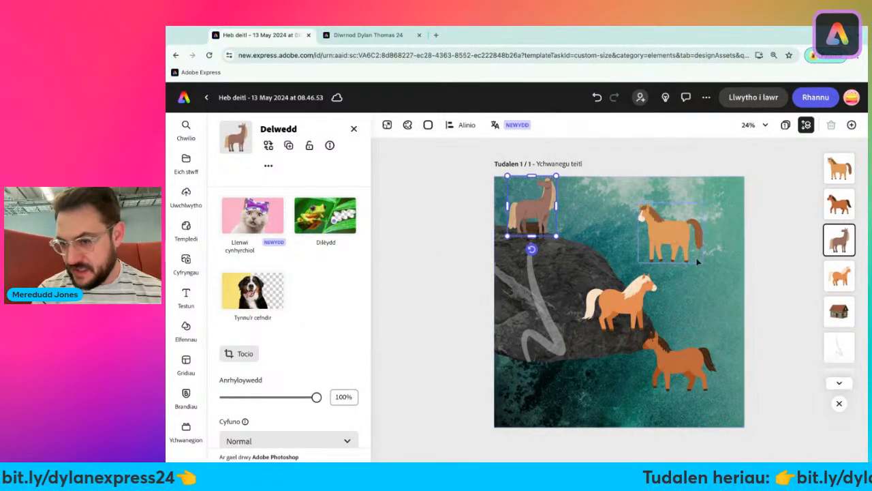
pyautogui.moveTo(530, 210); pyautogui.dragTo(571, 230)
pyautogui.moveTo(690, 362); pyautogui.dragTo(696, 381)
# - Delete the tan horse from the open sea
pyautogui.click(674, 247)
pyautogui.press('Delete')
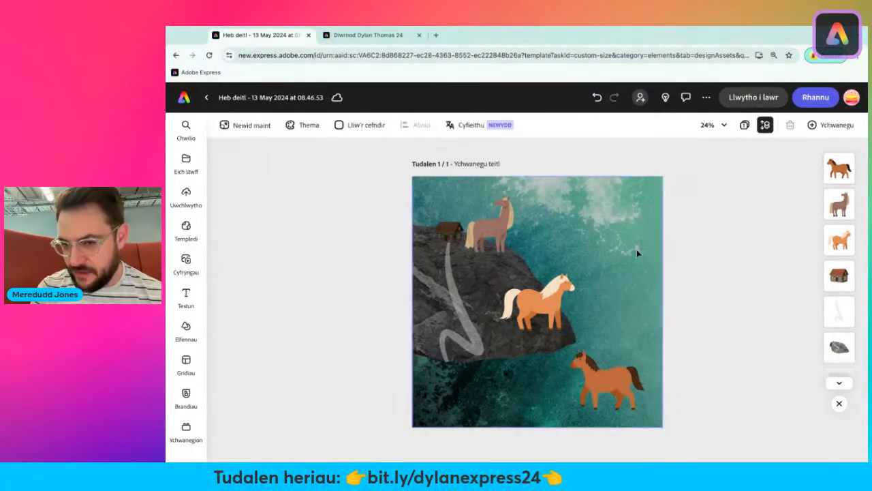
# - Delete the orange horse with the cream mane from the rock and shrink the standing brown horse beside the cottage
pyautogui.click(530, 297)
pyautogui.press('Delete')
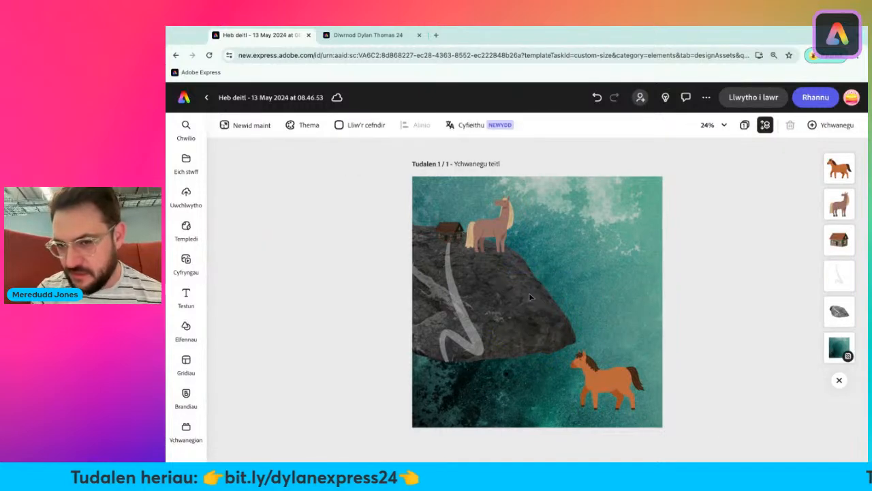
pyautogui.click(489, 244)
pyautogui.moveTo(596, 196); pyautogui.dragTo(572, 225)
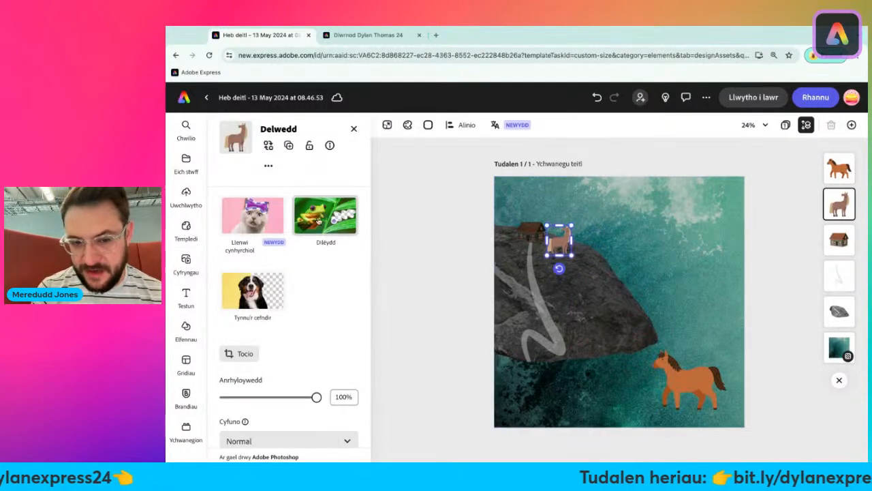
# - Apply the Tywyllu (darken) effect to the standing horse, shrink it further and place it on the ridge right beside the cottage
pyautogui.scroll(-3, 319, 220)
pyautogui.click(271, 357)
pyautogui.click(349, 198)
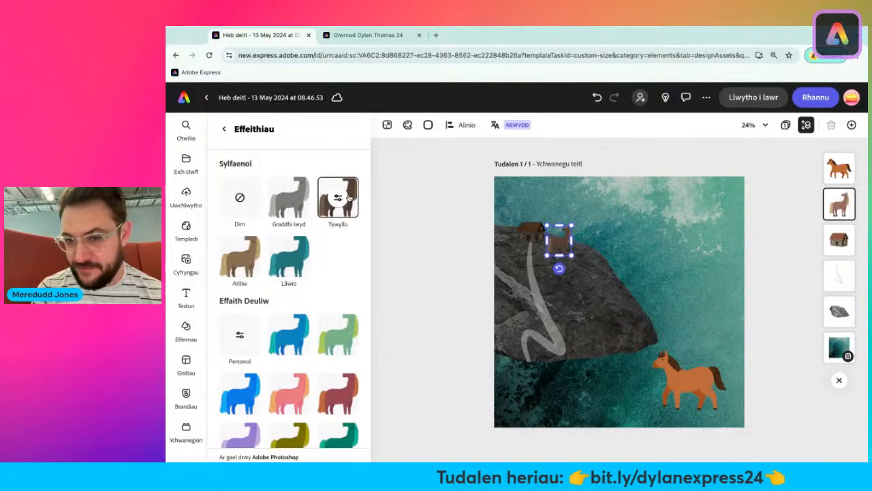
pyautogui.moveTo(572, 225); pyautogui.dragTo(559, 249)
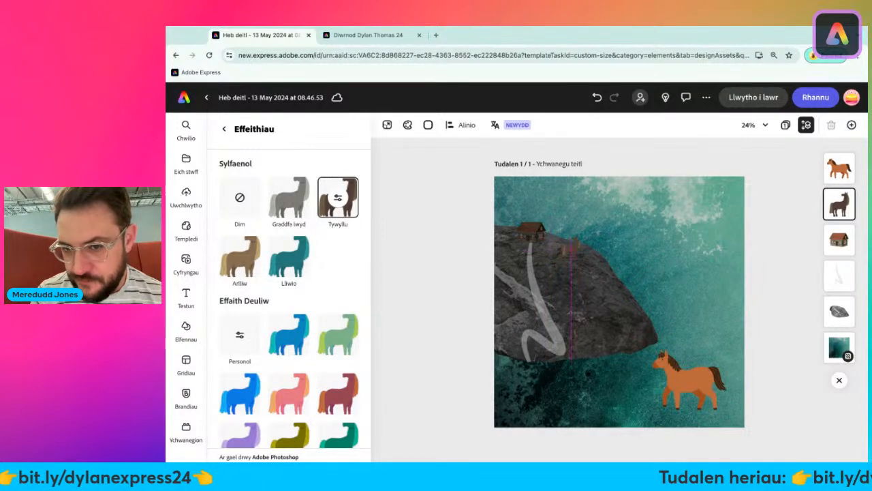
pyautogui.moveTo(557, 244)
pyautogui.mouseDown()
pyautogui.moveTo(568, 232)
pyautogui.moveTo(563, 239)
pyautogui.mouseUp()
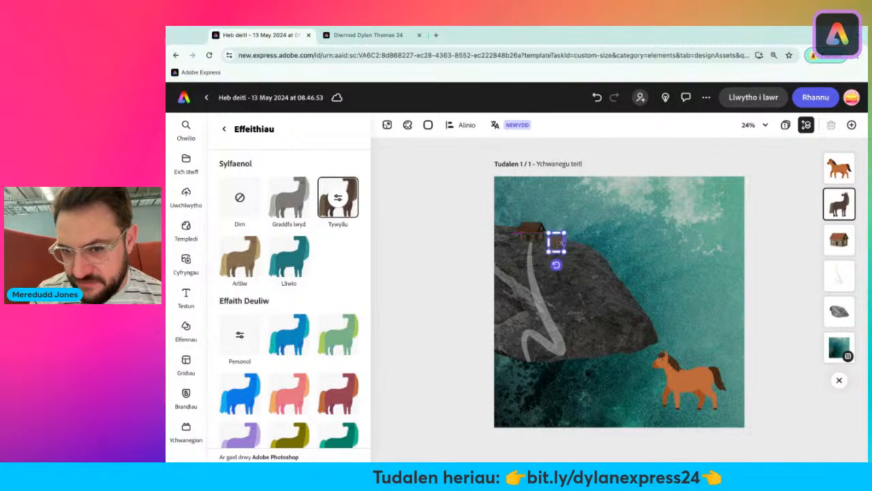
# - Move the chestnut horse onto the open sea beside the rock and apply the Tywyllu (darken) effect to it
pyautogui.moveTo(685, 382); pyautogui.dragTo(665, 257)
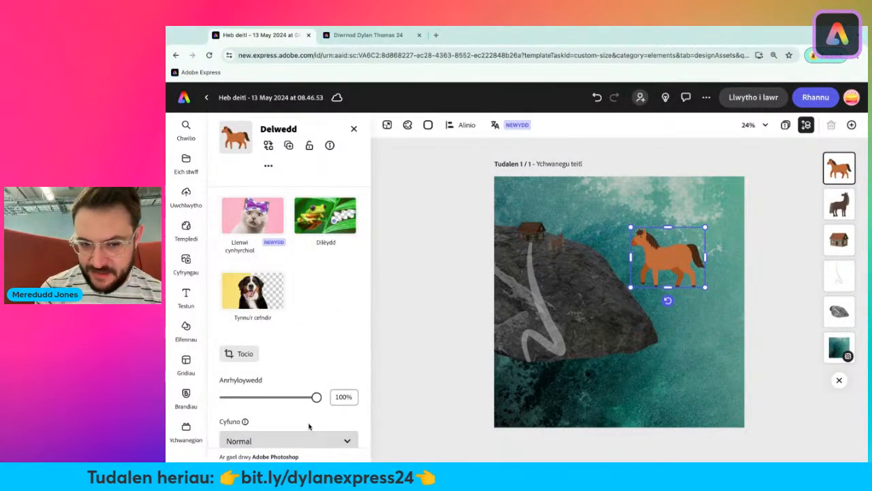
pyautogui.scroll(-2, 327, 381)
pyautogui.click(326, 385)
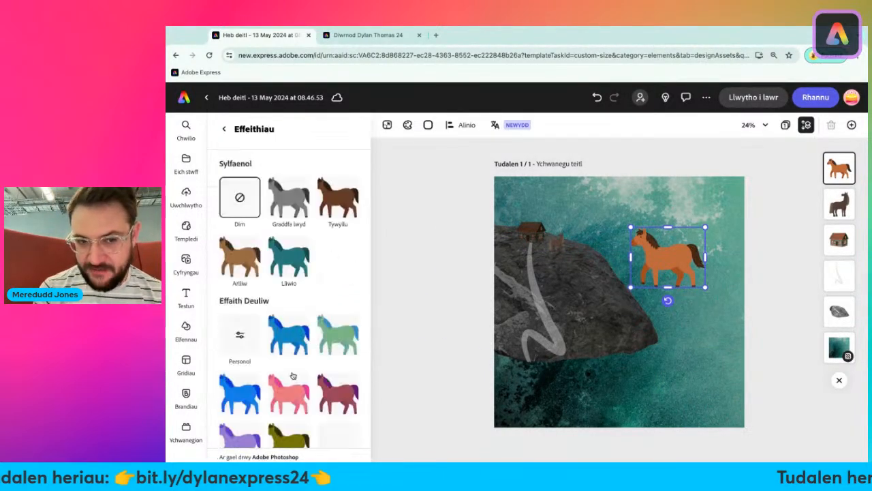
pyautogui.click(347, 204)
# - Shrink the chestnut horse onto the path below the cottage, and move the standing horse just above it beside the path
pyautogui.moveTo(630, 225); pyautogui.dragTo(545, 285)
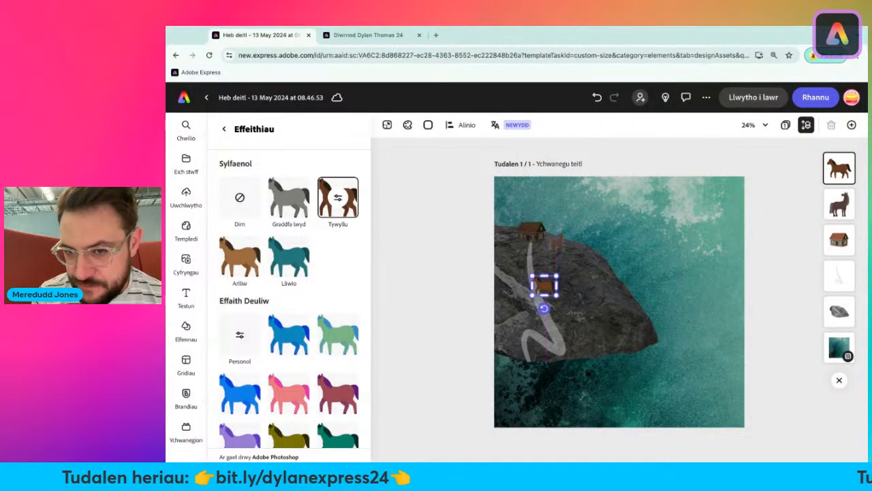
pyautogui.click(556, 244)
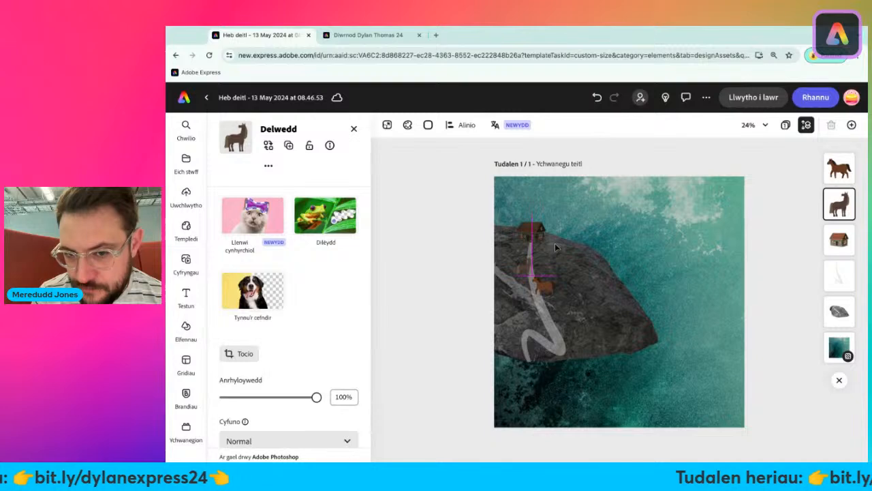
pyautogui.click(438, 248)
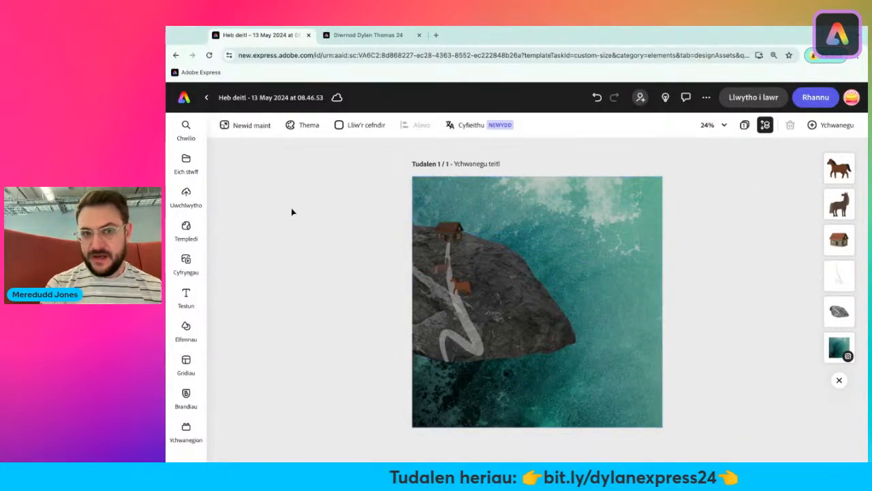
# - Check the Under Milk Wood reference cover and search the design assets for "tree"
pyautogui.click(358, 38)
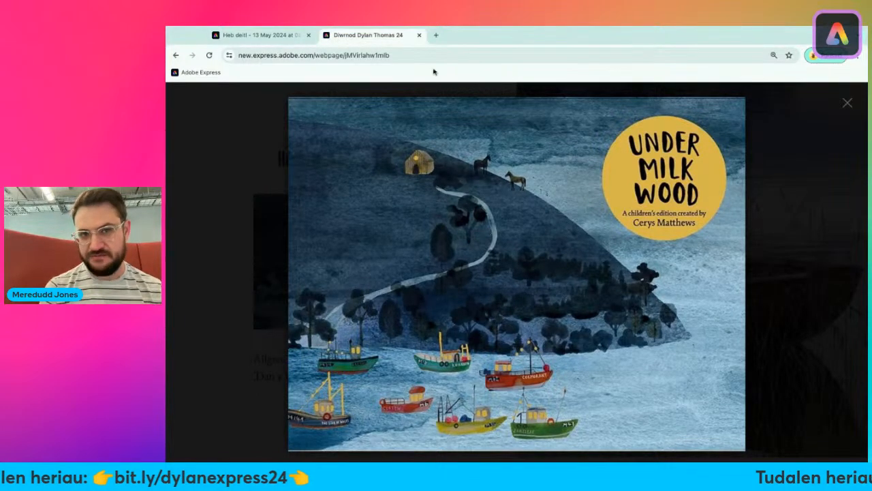
pyautogui.click(241, 42)
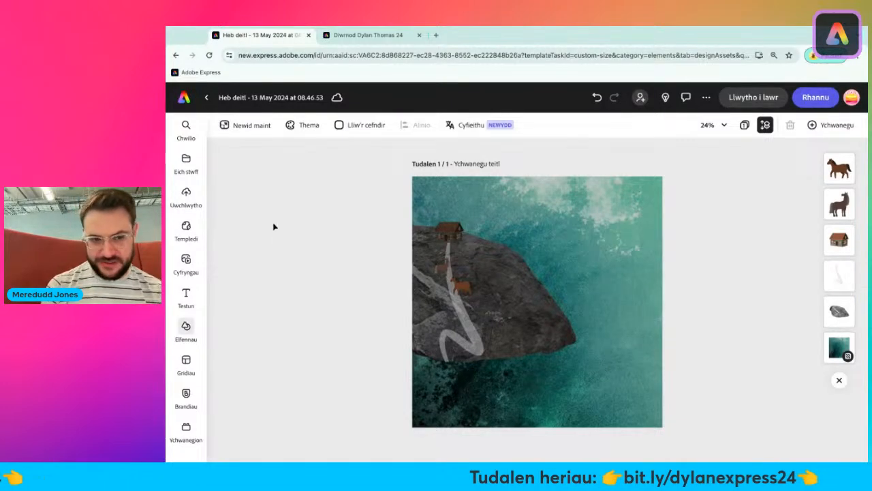
pyautogui.click(176, 334)
pyautogui.click(263, 168)
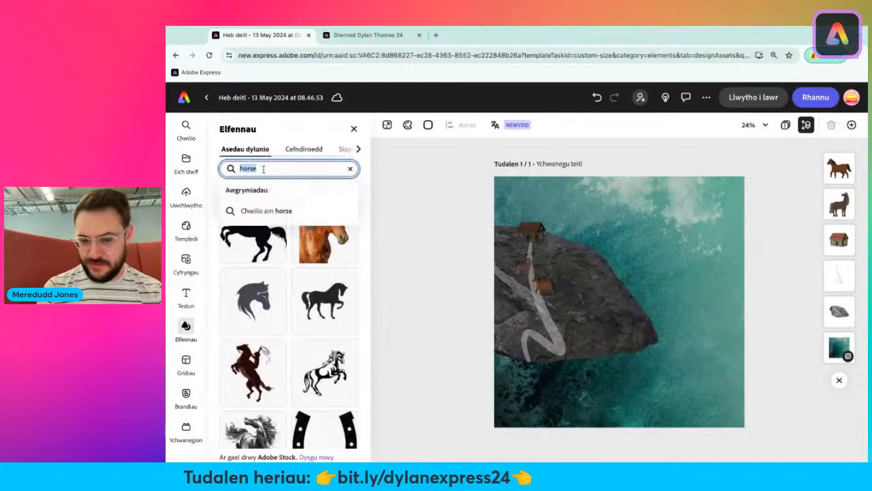
pyautogui.write('tree')
pyautogui.press('Return')
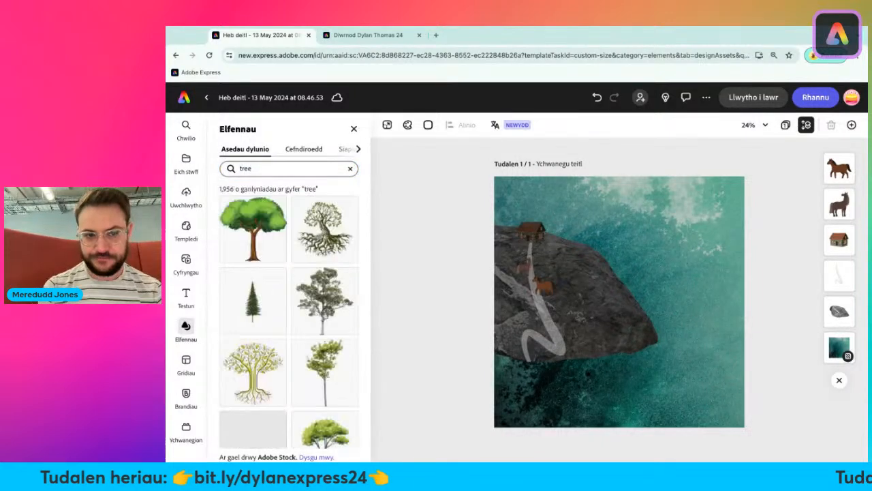
# - Add the pair of pale green pines and the round dark green tree from the tree results
pyautogui.scroll(-2, 343, 316)
pyautogui.scroll(-5, 343, 316)
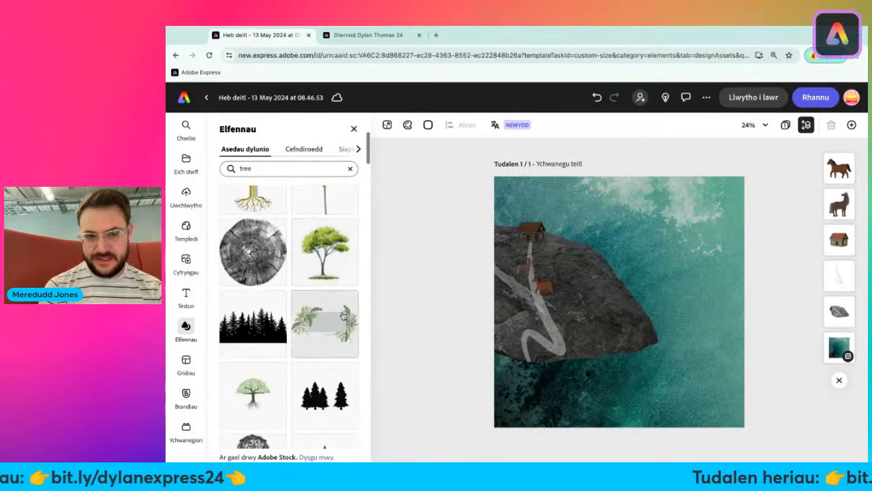
pyautogui.scroll(-6, 289, 316)
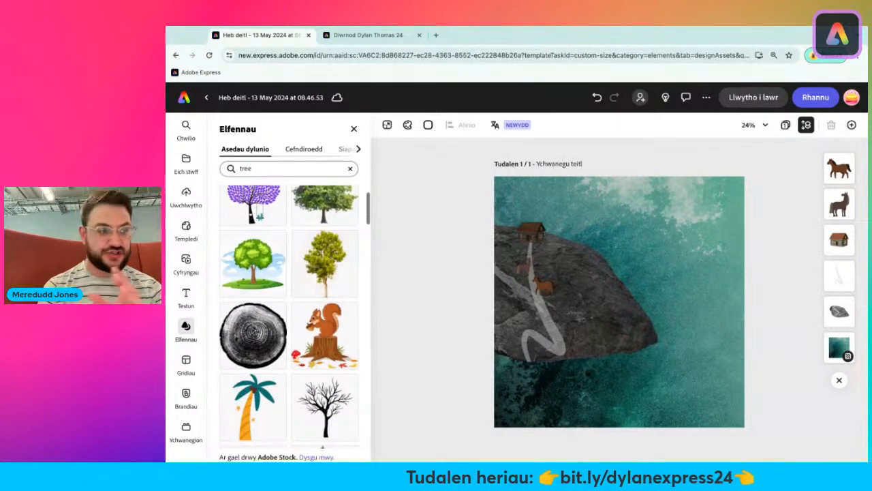
pyautogui.scroll(-6, 325, 321)
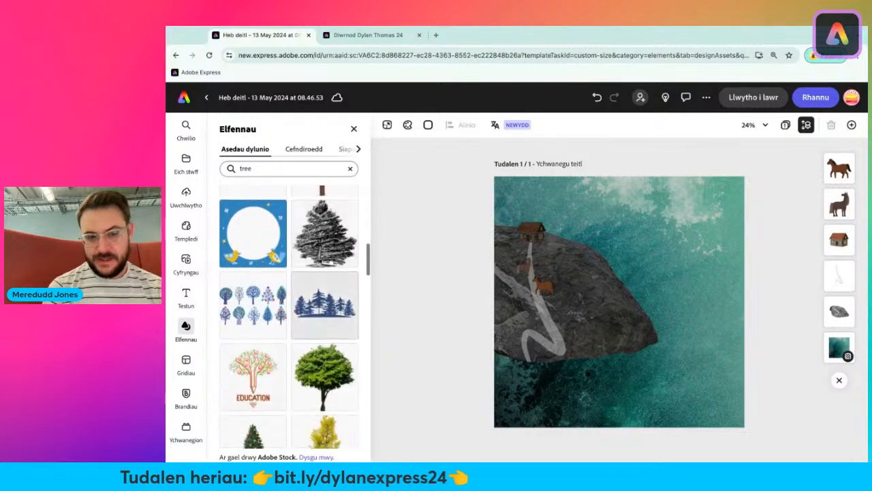
pyautogui.scroll(-2, 324, 300)
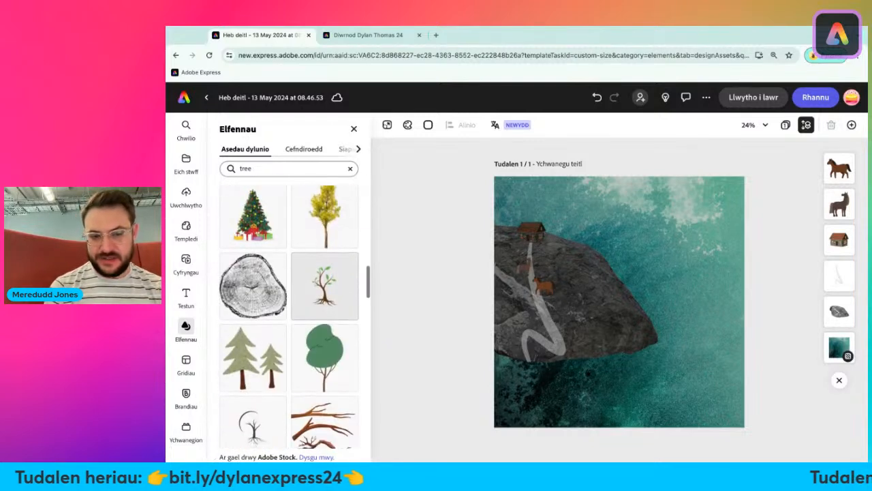
pyautogui.click(264, 372)
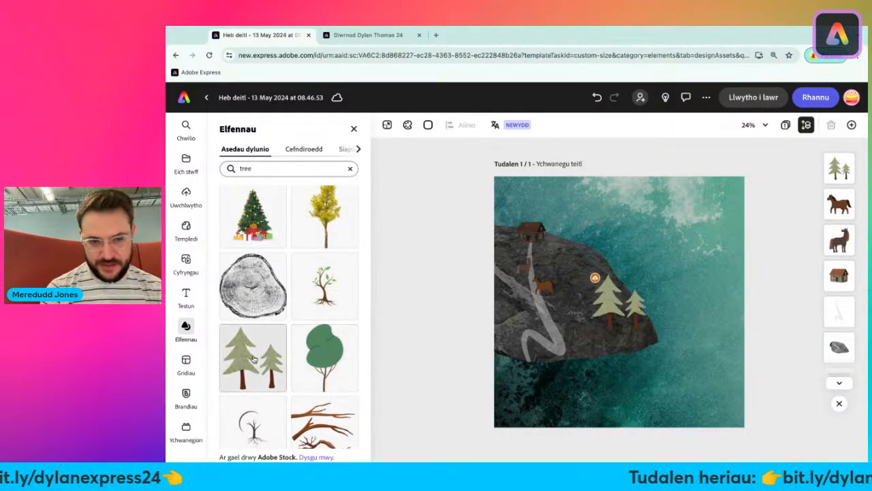
pyautogui.click(318, 352)
# - Add the slender green tree with several branches and the flat-topped yellow tree from the tree results
pyautogui.scroll(-1, 308, 362)
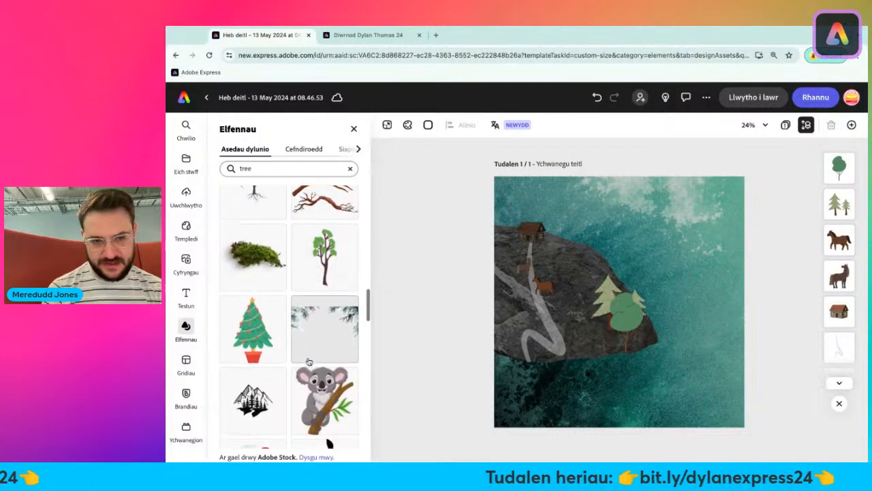
pyautogui.click(332, 252)
pyautogui.scroll(-3, 316, 289)
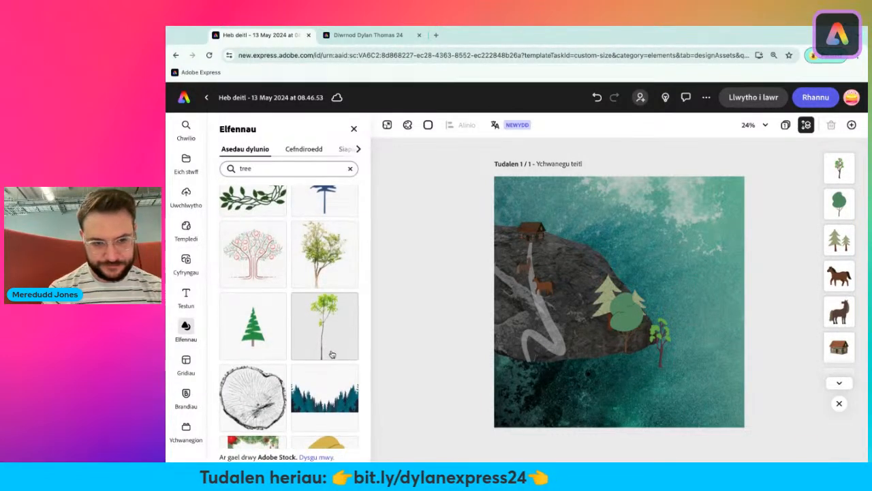
pyautogui.scroll(-3, 332, 355)
pyautogui.click(326, 279)
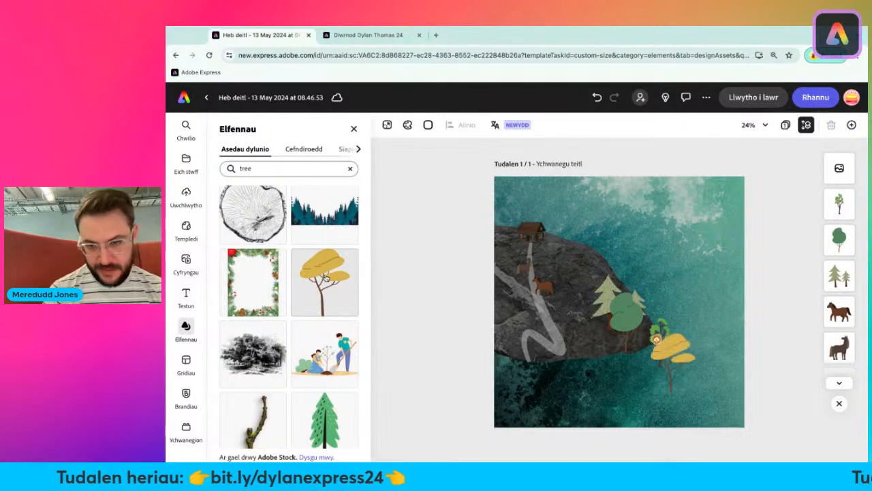
# - Add the bright green conifer with the black trunk from the tree results and finish browsing the elements
pyautogui.scroll(-3, 326, 276)
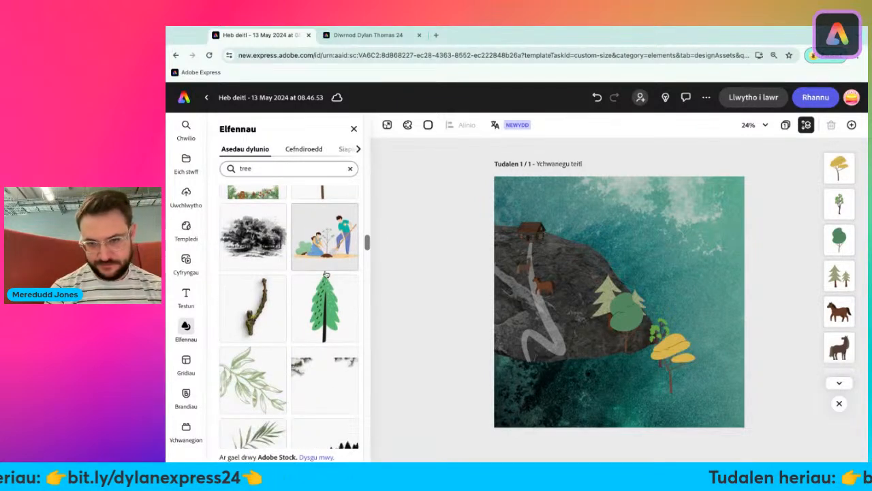
pyautogui.scroll(-1, 326, 274)
pyautogui.click(328, 294)
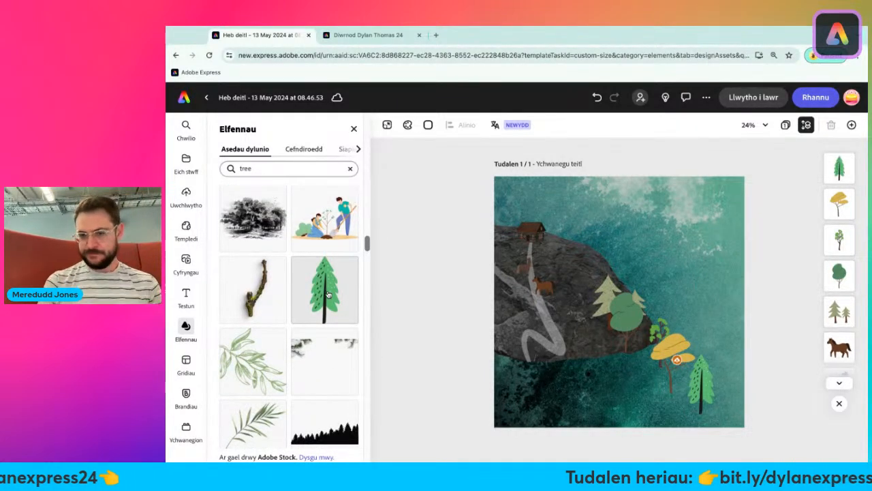
pyautogui.scroll(-3, 328, 295)
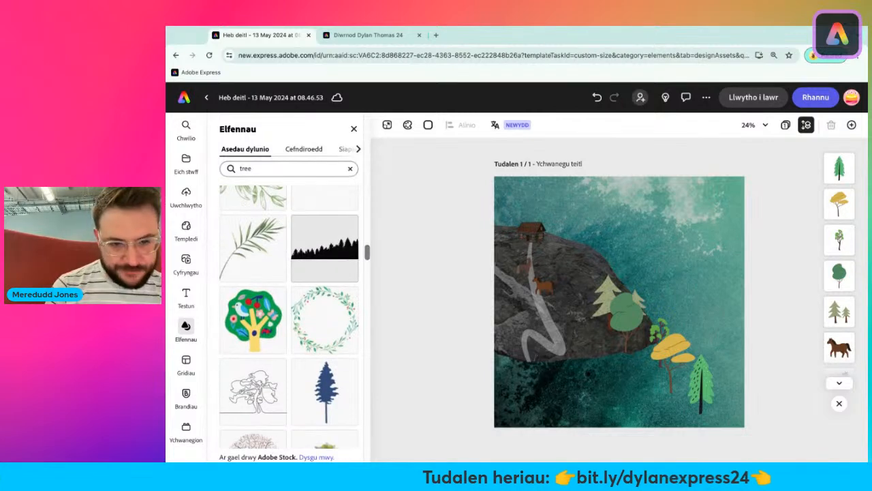
pyautogui.scroll(-1, 324, 314)
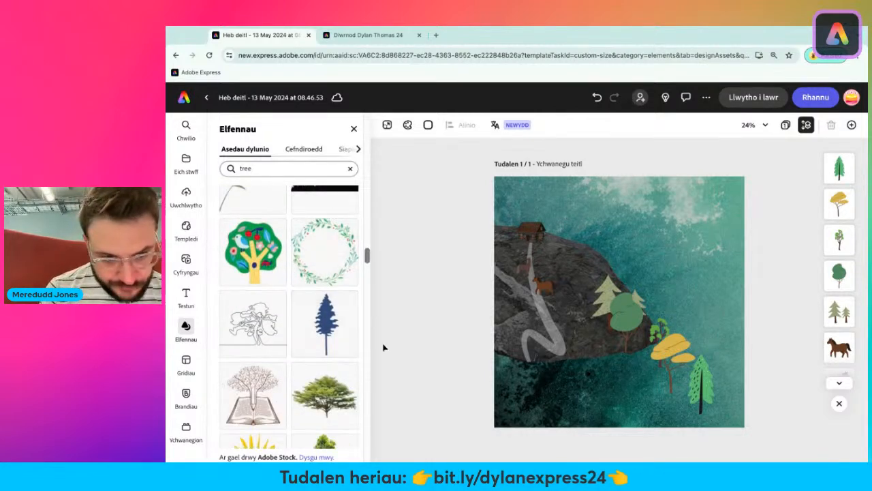
pyautogui.scroll(-2, 329, 325)
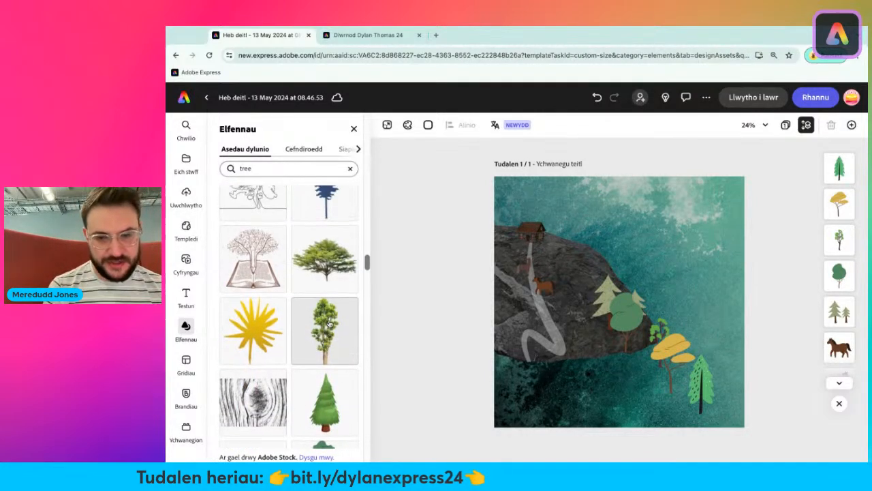
pyautogui.click(354, 129)
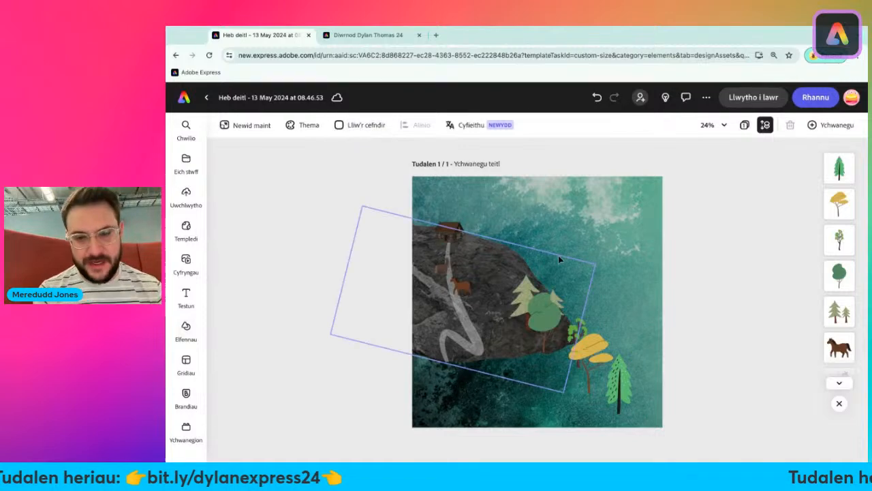
# - Apply the Tywyllu (darken) effect to the bright green conifer on the lower sea
pyautogui.click(623, 385)
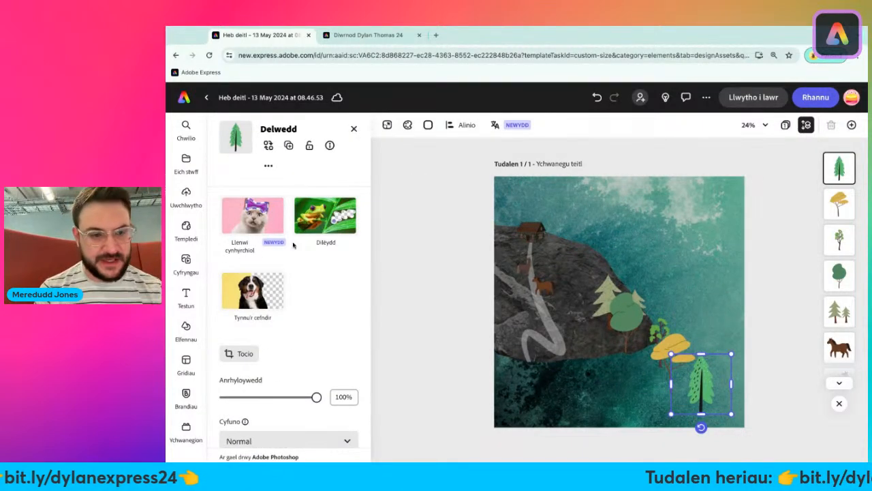
pyautogui.scroll(-3, 317, 374)
pyautogui.click(341, 439)
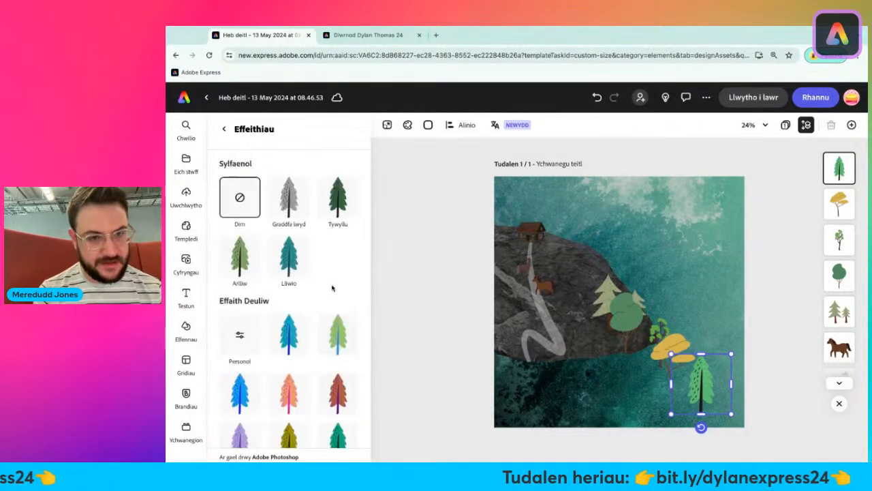
pyautogui.click(342, 190)
# - Apply the Tywyllu (darken) effect to the yellow tree and move it up onto the open sea, clear of the other trees
pyautogui.click(656, 353)
pyautogui.scroll(-2, 348, 379)
pyautogui.scroll(-1, 348, 378)
pyautogui.click(298, 404)
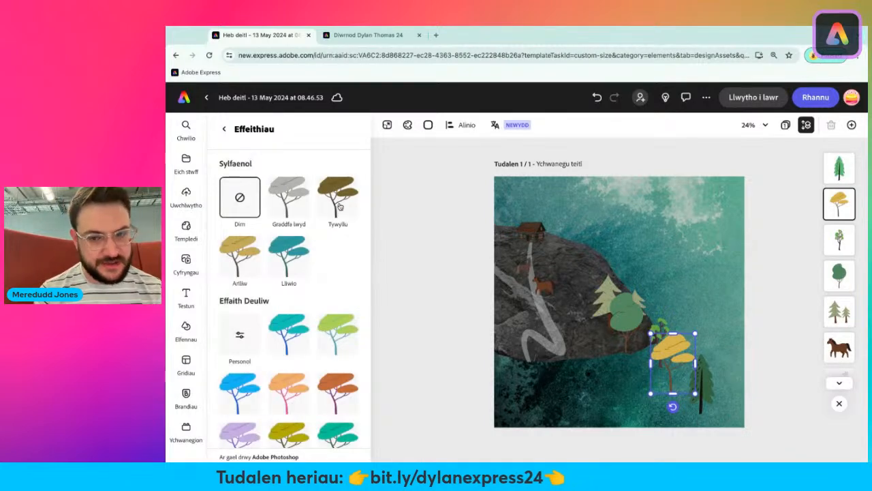
pyautogui.click(339, 201)
pyautogui.moveTo(671, 358); pyautogui.dragTo(703, 259)
# - Apply the Tywyllu (darken) effect to the slender green tree at the rock's tip
pyautogui.click(664, 338)
pyautogui.scroll(-3, 315, 348)
pyautogui.click(300, 379)
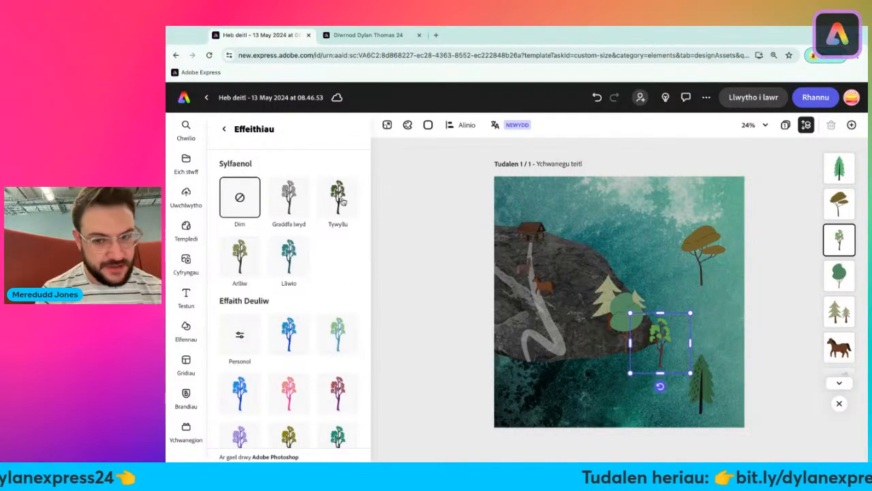
pyautogui.click(343, 202)
# - Move the round green tree onto the sea above the rock and apply the Tywyllu (darken) effect to it
pyautogui.click(622, 313)
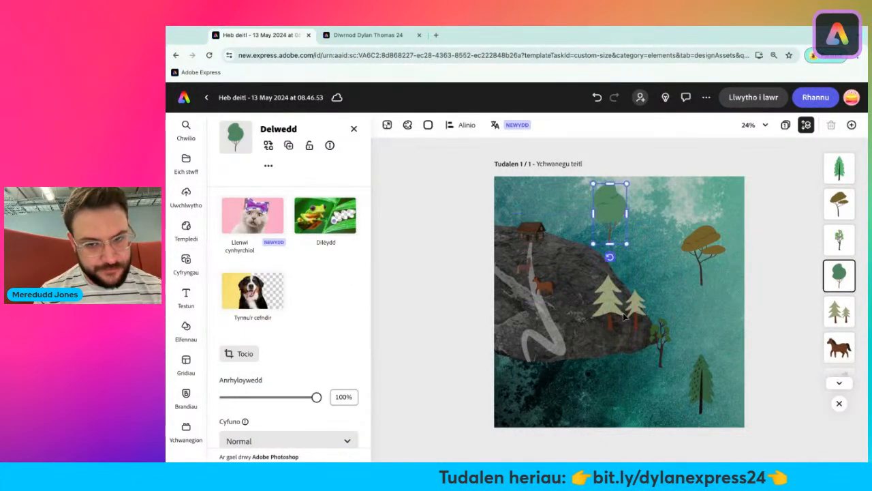
pyautogui.scroll(-3, 314, 355)
pyautogui.click(298, 379)
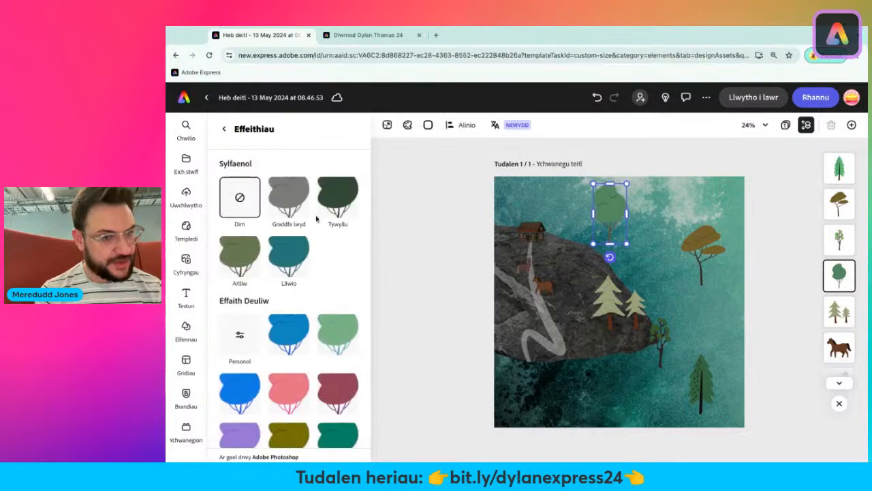
pyautogui.click(347, 196)
# - Apply the Tywyllu (darken) effect to the pair of conifers on the rock and move it onto the sea beneath the yellow tree
pyautogui.click(603, 304)
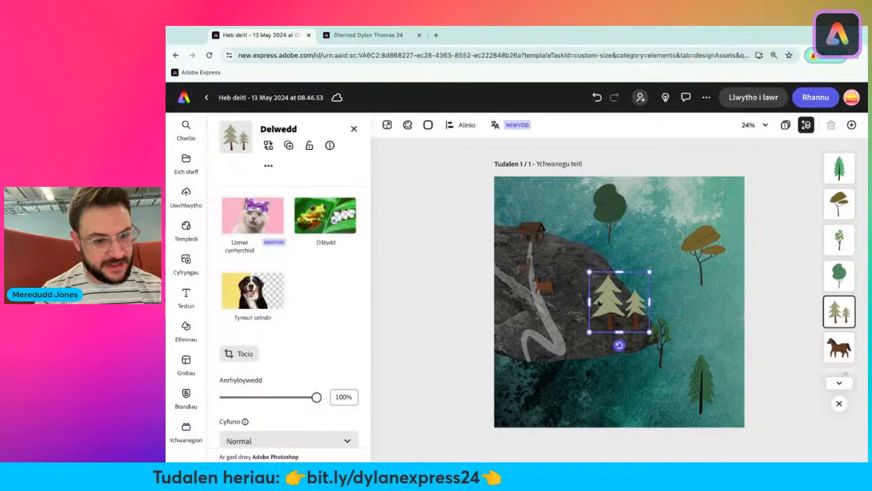
pyautogui.scroll(-3, 317, 406)
pyautogui.click(279, 359)
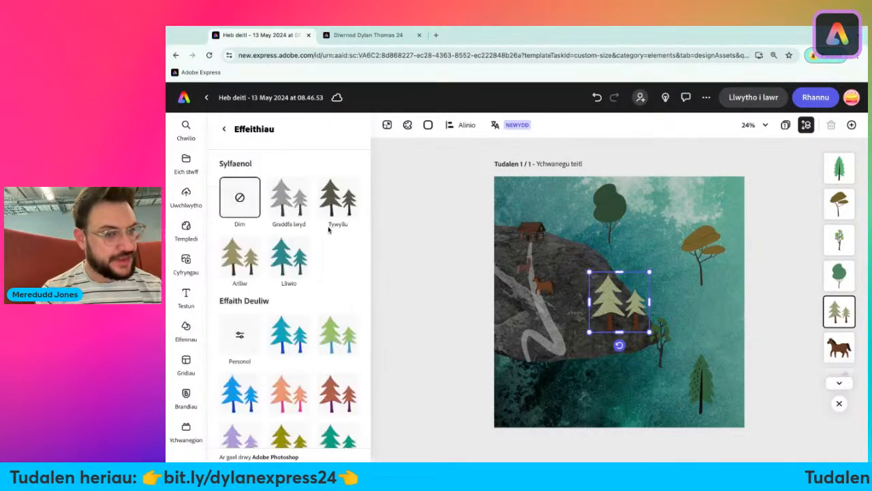
pyautogui.click(348, 202)
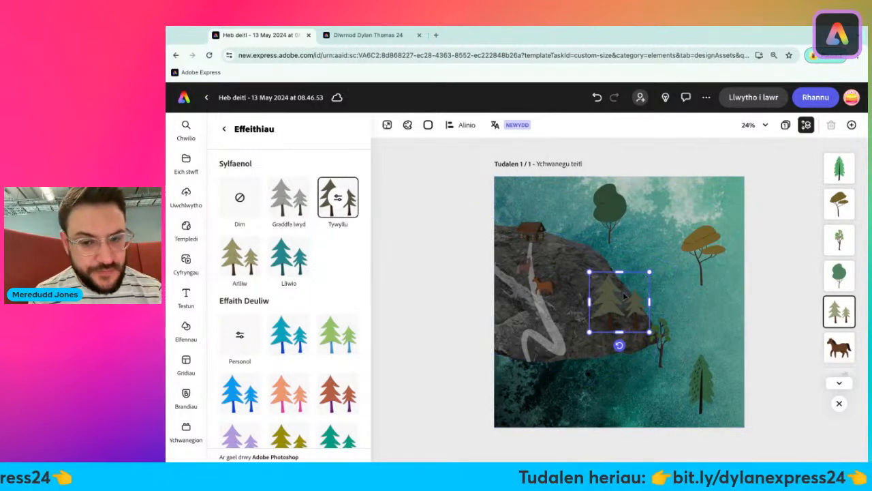
pyautogui.moveTo(615, 296); pyautogui.dragTo(704, 307)
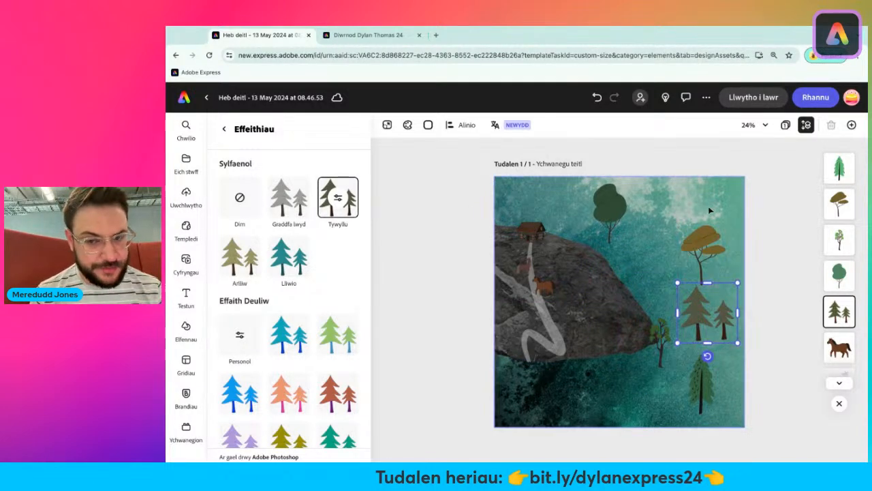
# - Shrink the round tree and place it by the path's lower bend, and shrink the yellow tree and place it beside the cottage
pyautogui.click(611, 208)
pyautogui.moveTo(627, 182); pyautogui.dragTo(584, 325)
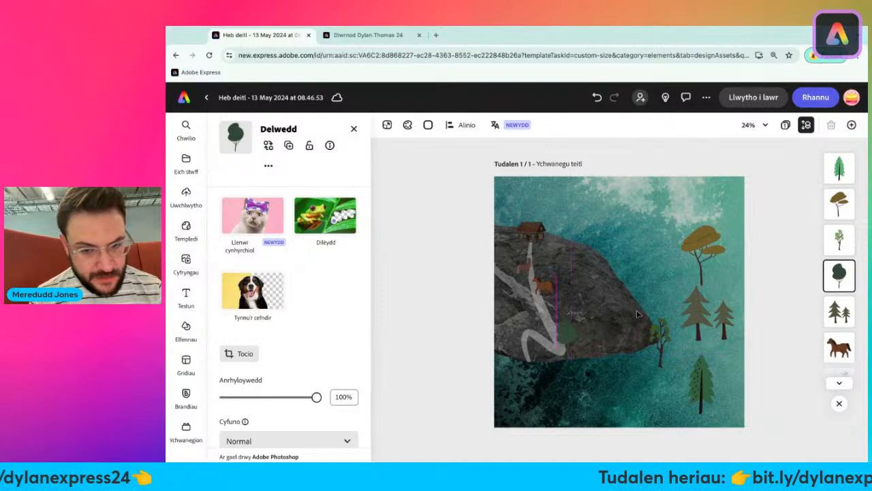
pyautogui.moveTo(717, 236); pyautogui.dragTo(586, 229)
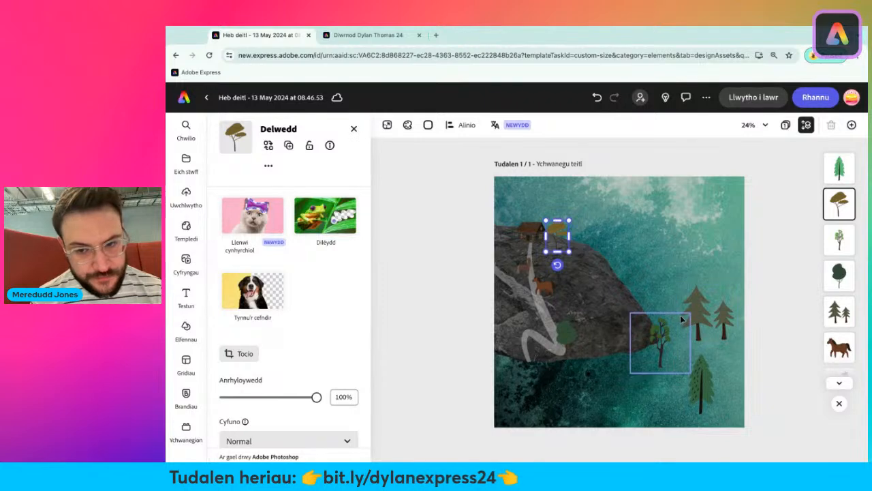
# - Shrink the slender tree onto the rock's lower left beside the path, and shrink the single conifer onto the rock's right tip
pyautogui.click(658, 338)
pyautogui.moveTo(658, 337); pyautogui.dragTo(516, 333)
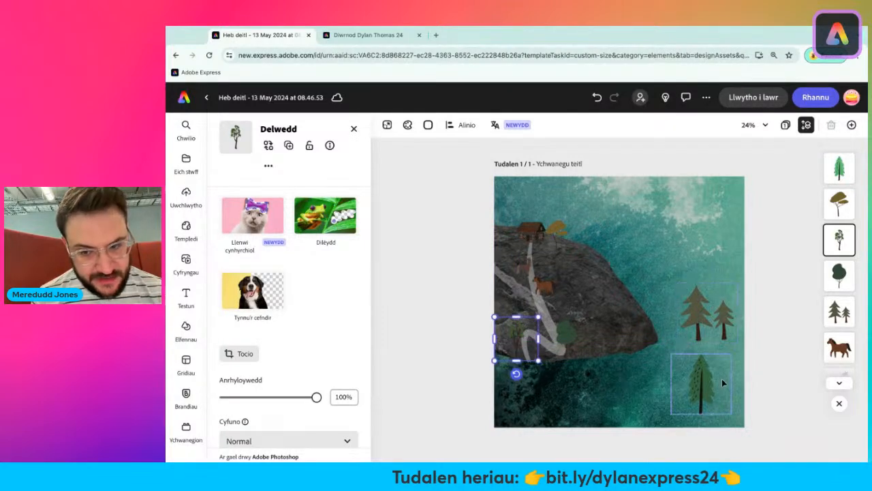
pyautogui.click(706, 387)
pyautogui.moveTo(706, 388); pyautogui.dragTo(631, 308)
pyautogui.moveTo(594, 272); pyautogui.dragTo(618, 293)
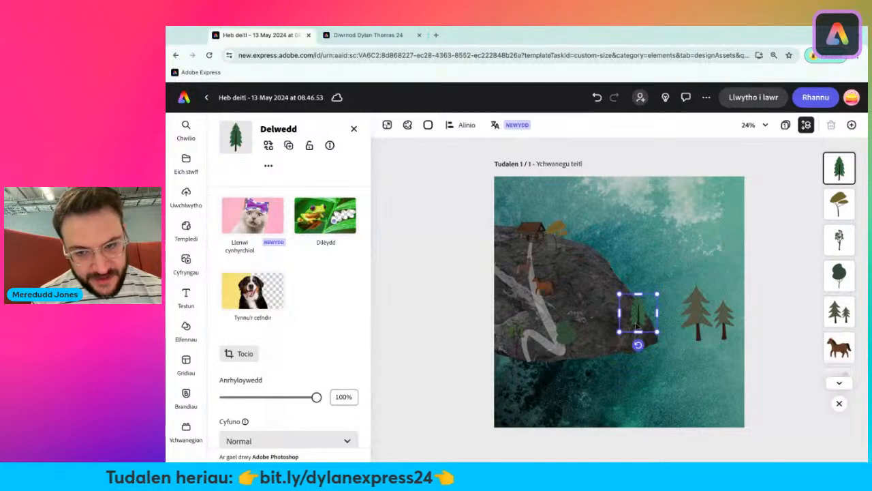
# - Move the pair of conifers onto the open sea above the rock's tip and scale it down
pyautogui.click(723, 326)
pyautogui.moveTo(723, 326); pyautogui.dragTo(677, 240)
pyautogui.moveTo(692, 197); pyautogui.dragTo(662, 223)
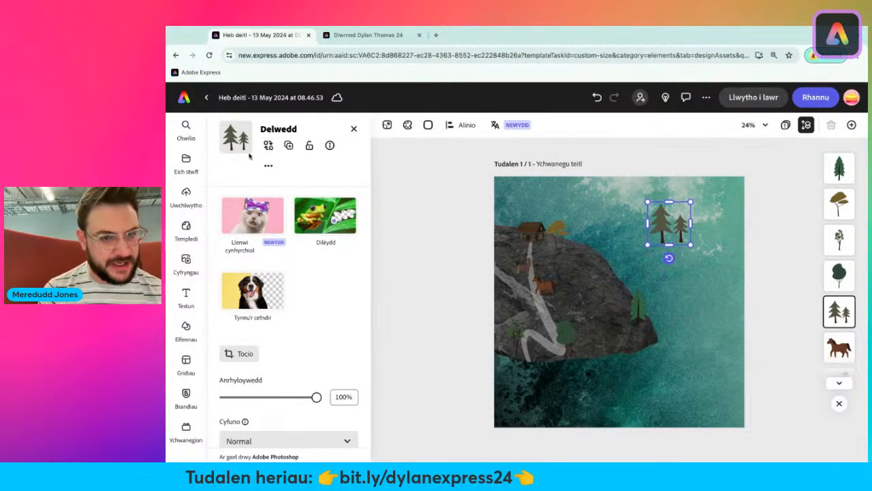
# - Duplicate the conifer pair and place a smaller copy on the rock's tip, below the single conifer
pyautogui.scroll(10, 287, 152)
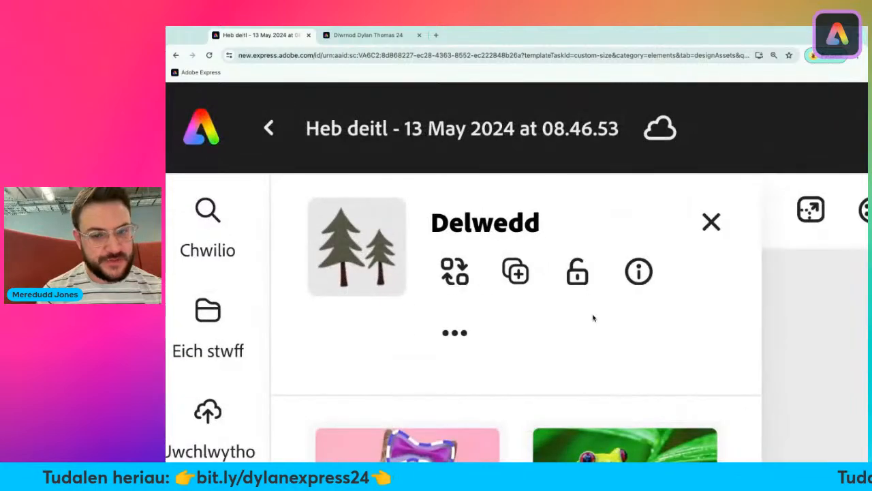
pyautogui.scroll(-10, 530, 293)
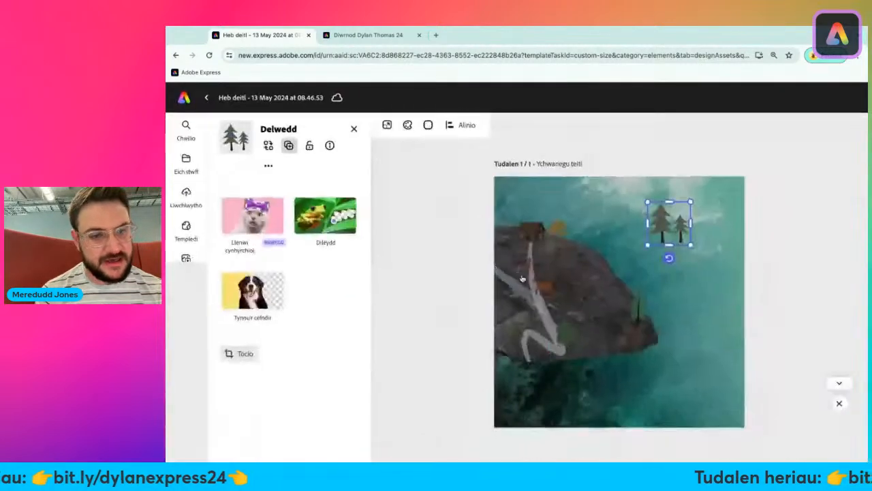
pyautogui.click(289, 145)
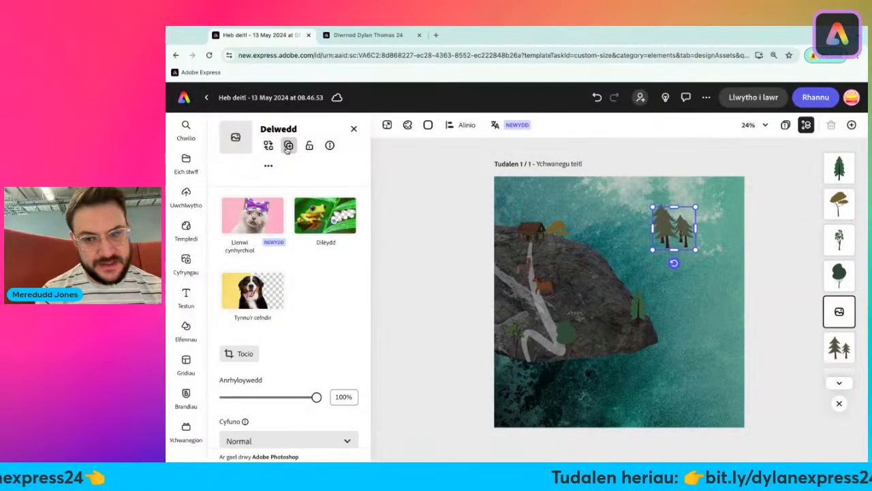
pyautogui.moveTo(678, 230); pyautogui.dragTo(634, 336)
# - Duplicate the small conifer pair, place the copy to its left along the rock's lower edge and flip it horizontally
pyautogui.click(289, 145)
pyautogui.moveTo(634, 336); pyautogui.dragTo(614, 341)
pyautogui.click(290, 146)
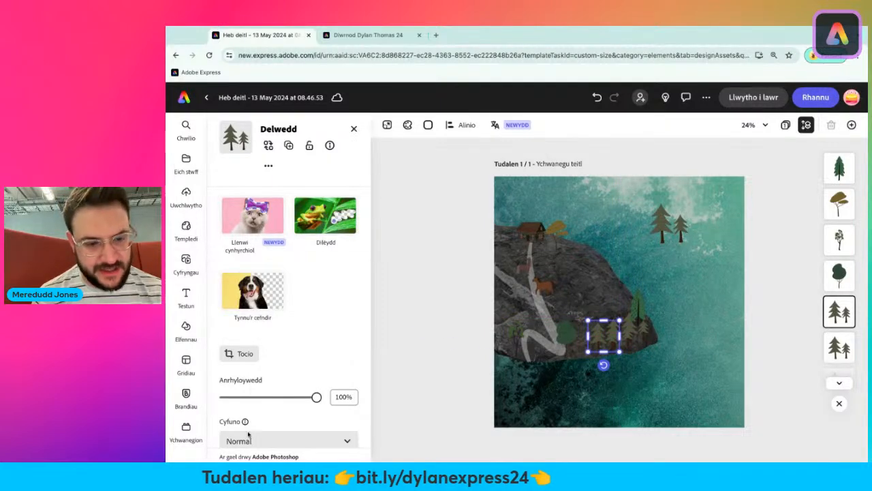
pyautogui.scroll(-2, 283, 368)
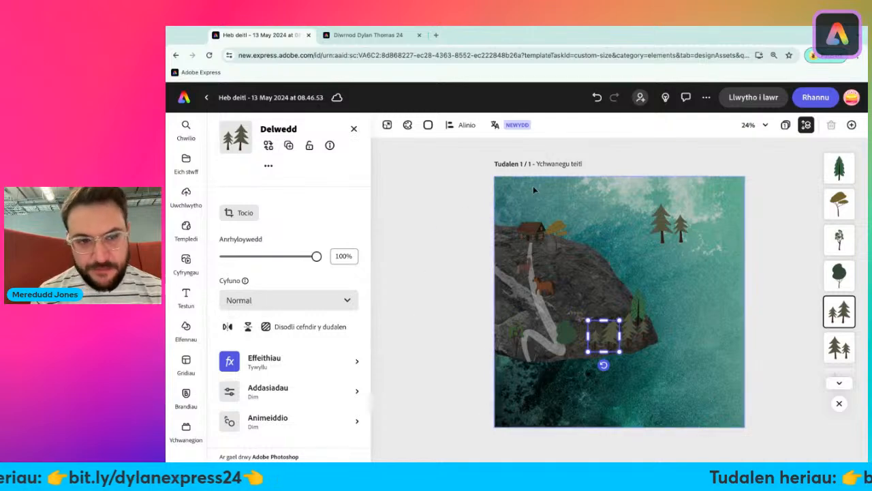
# - Duplicate the flipped conifer pair, enlarge it slightly and place it between the round tree and the other conifers
pyautogui.click(289, 145)
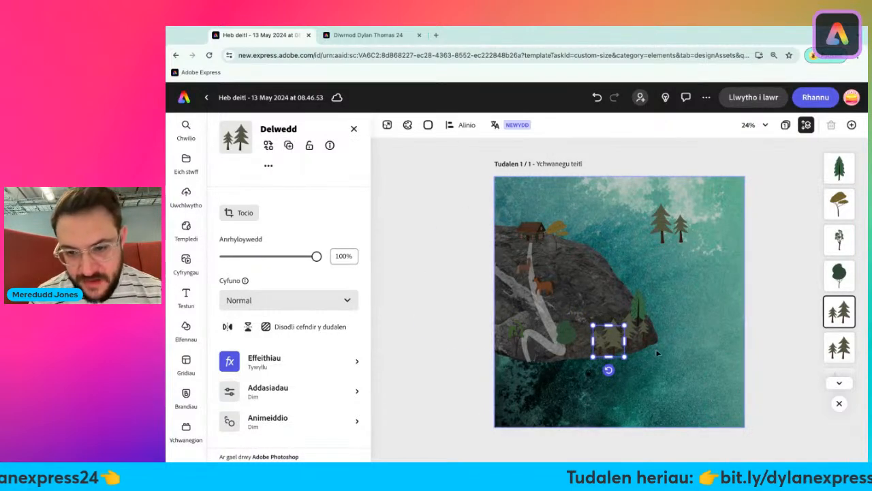
pyautogui.moveTo(609, 341); pyautogui.dragTo(587, 338)
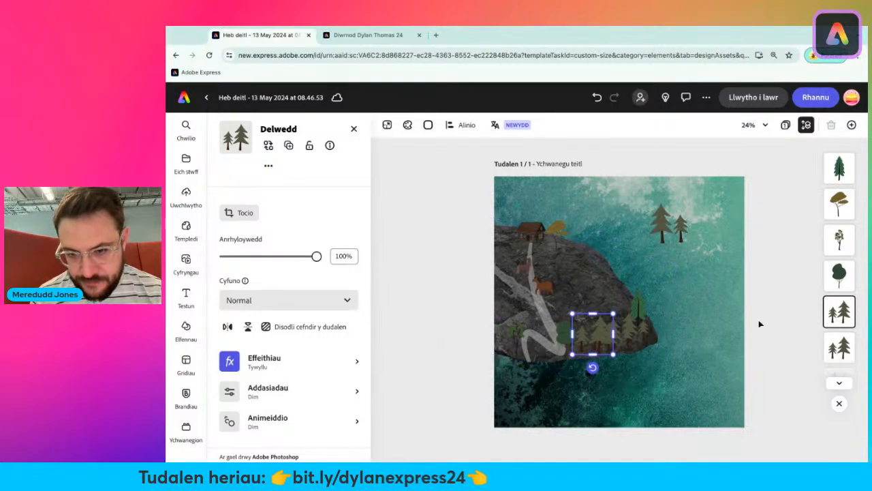
pyautogui.click(716, 331)
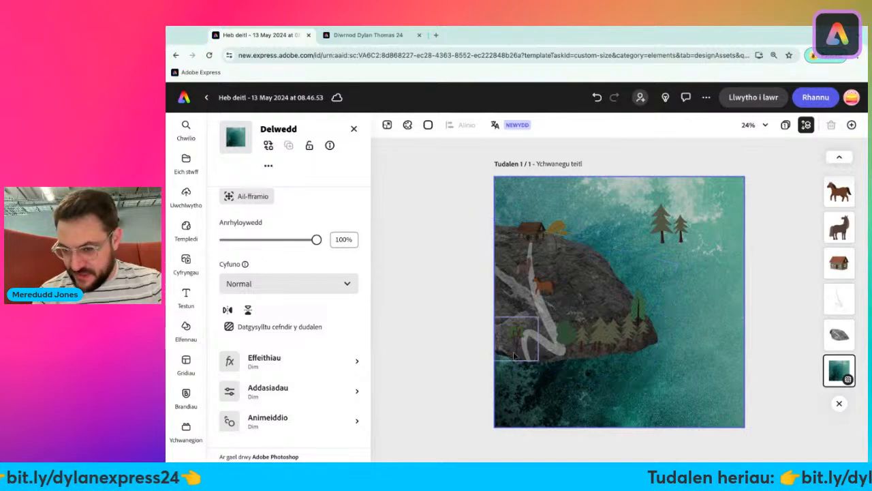
# - Shrink a copy of the conifer pair from the sea and place it on the rock's upper edge beside the yellow tree
pyautogui.click(673, 221)
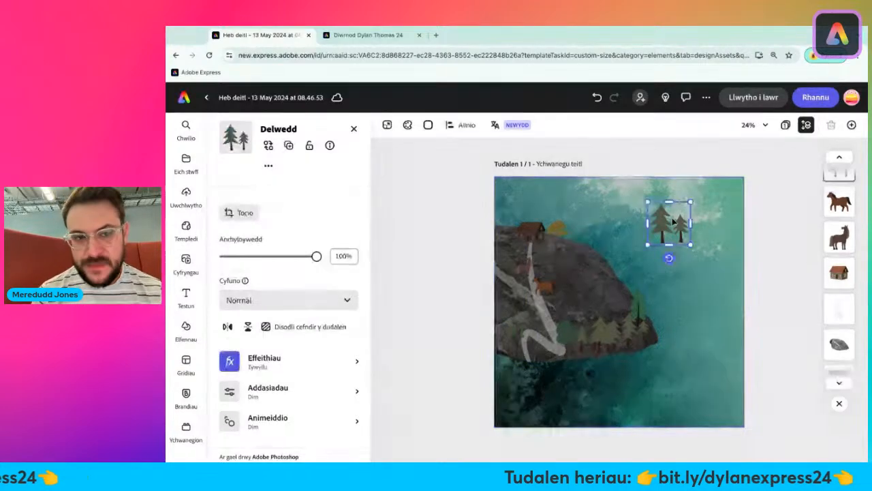
pyautogui.moveTo(682, 235); pyautogui.dragTo(602, 272)
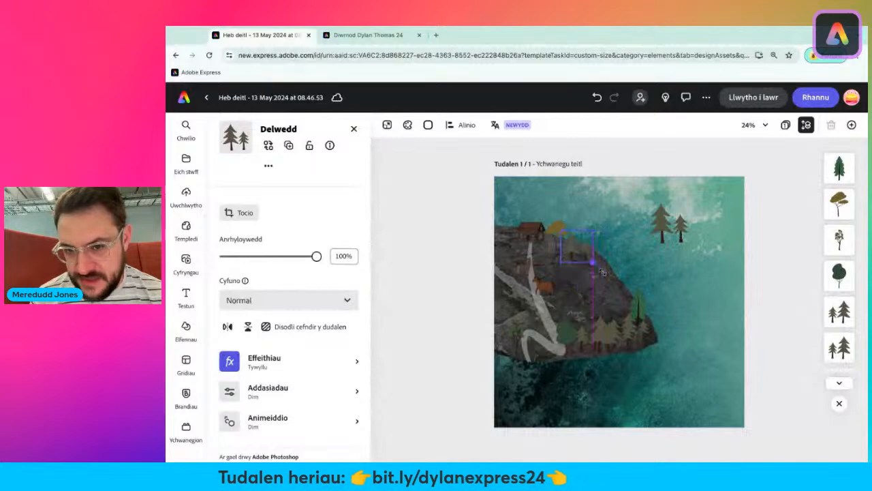
pyautogui.moveTo(570, 242); pyautogui.dragTo(570, 242)
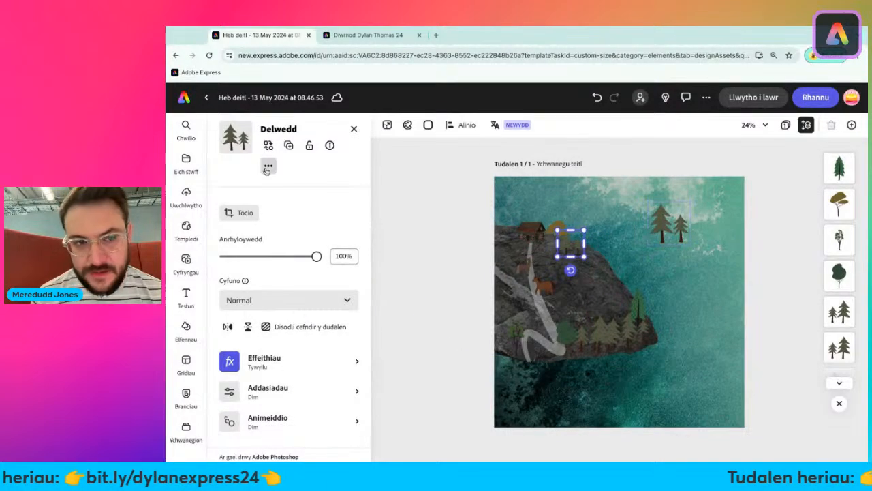
# - Duplicate the small conifer pair near the yellow tree, flip the copy and position it beside the original
pyautogui.click(289, 146)
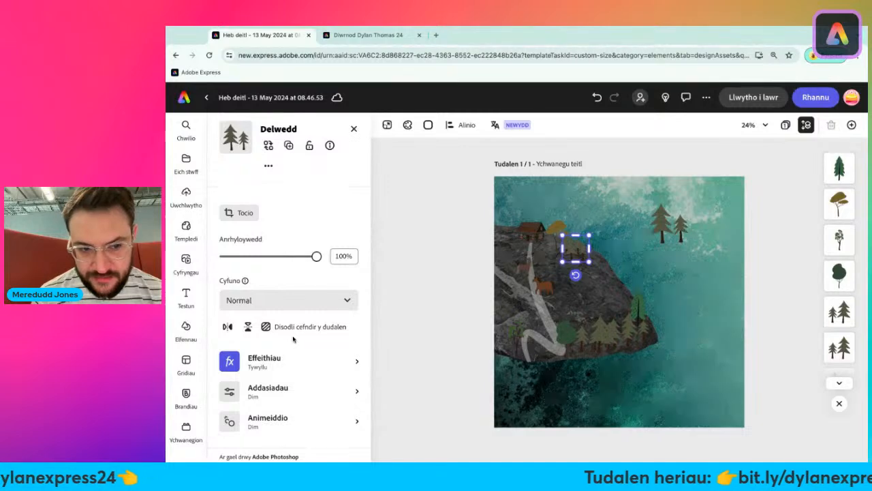
pyautogui.moveTo(571, 247); pyautogui.dragTo(573, 250)
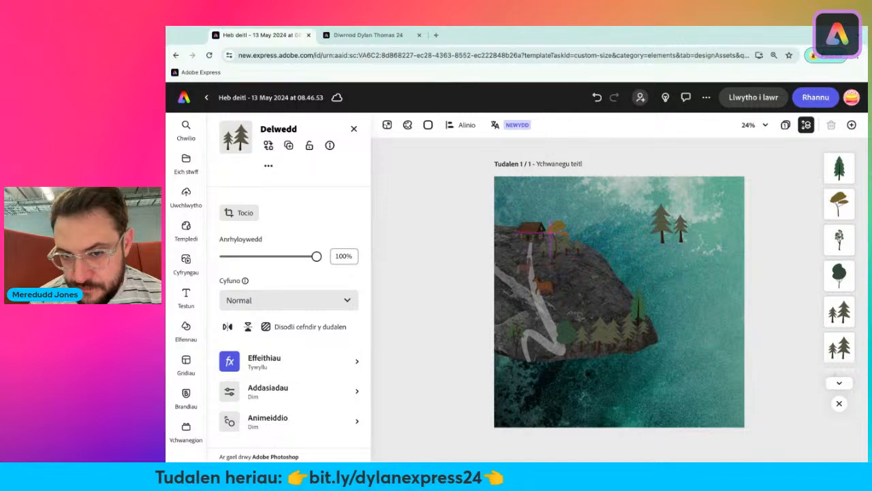
pyautogui.moveTo(573, 251); pyautogui.dragTo(573, 251)
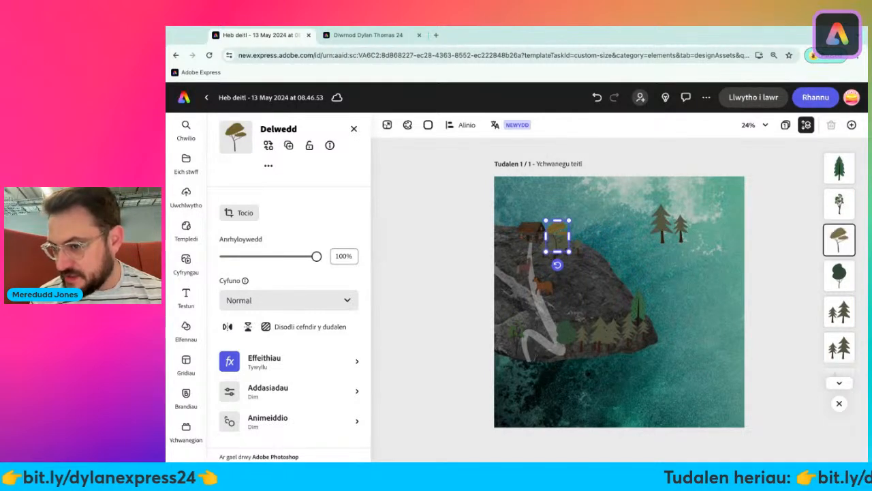
# - Reorder the yellow tree's layer so it sits directly beneath the cottage in the stack
pyautogui.scroll(-1, 845, 218)
pyautogui.scroll(-5, 845, 225)
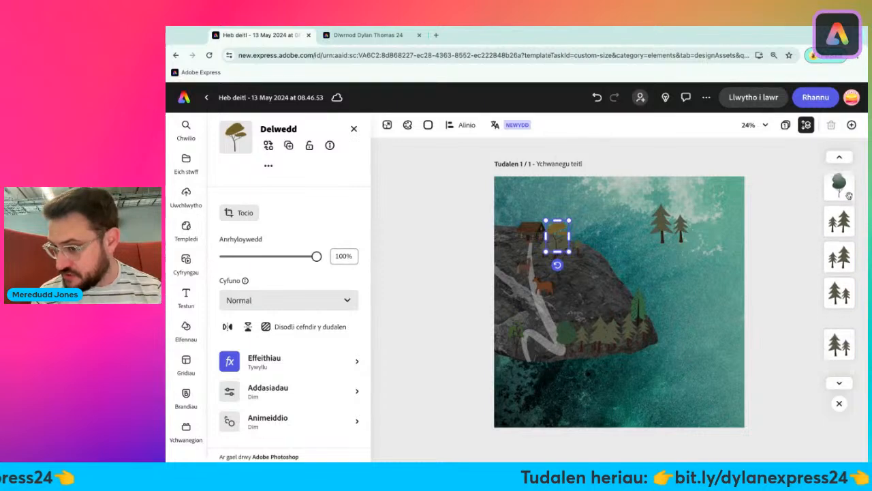
pyautogui.scroll(-3, 840, 273)
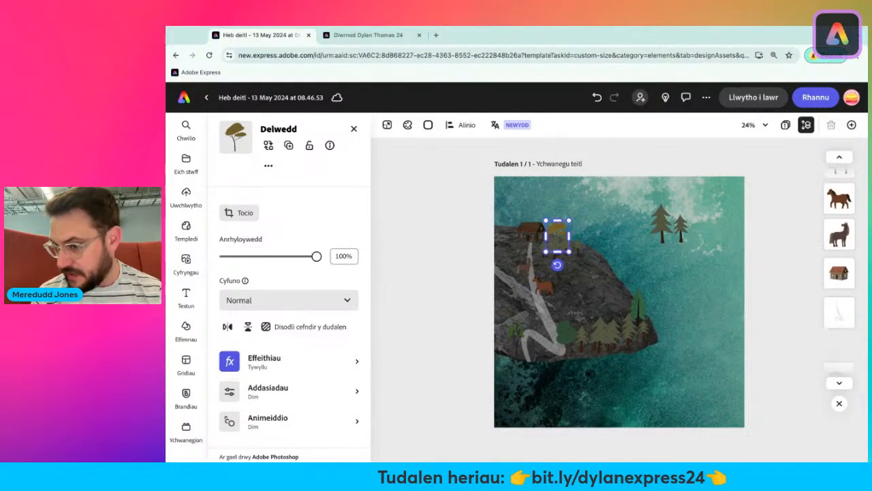
pyautogui.click(688, 281)
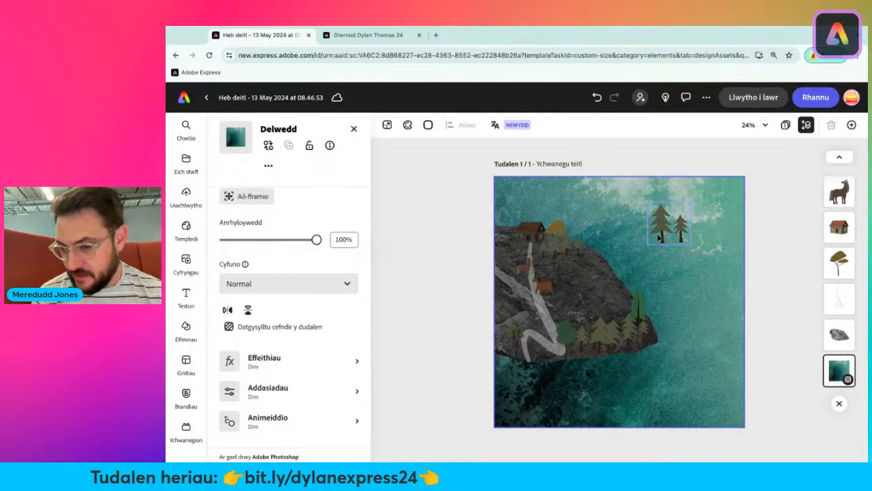
# - Shrink the conifer pair left on the sea, place it on the rock's upper right slope and flip it horizontally
pyautogui.moveTo(658, 233); pyautogui.dragTo(589, 288)
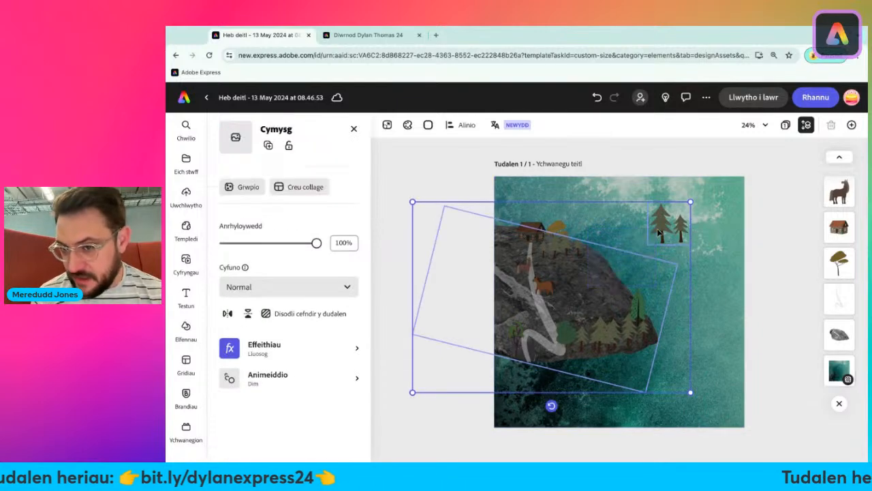
pyautogui.click(473, 175)
pyautogui.click(580, 226)
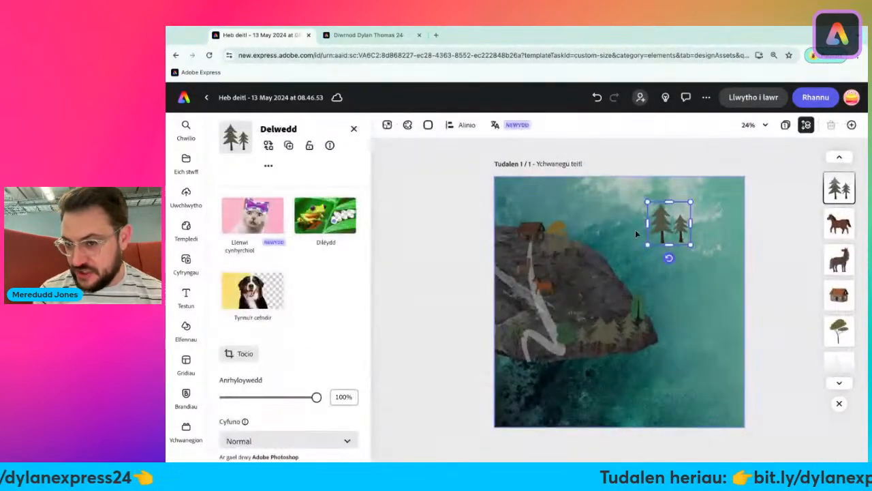
pyautogui.moveTo(665, 227); pyautogui.dragTo(600, 280)
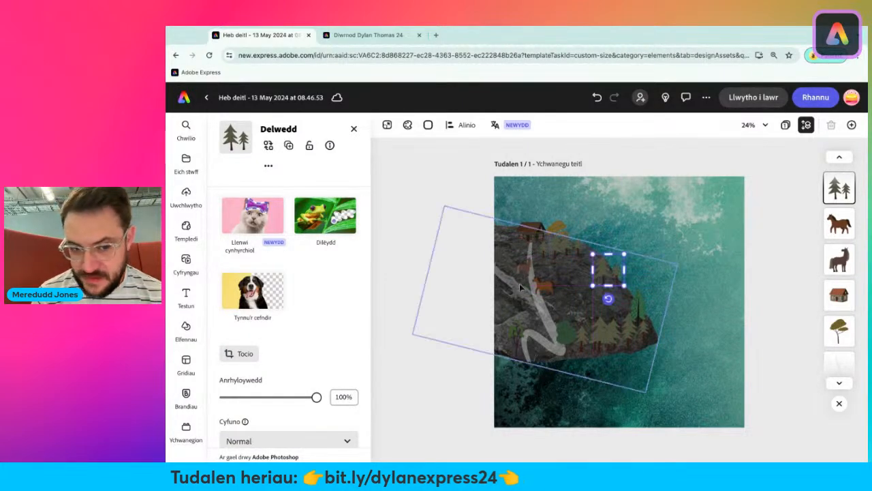
pyautogui.scroll(-3, 238, 387)
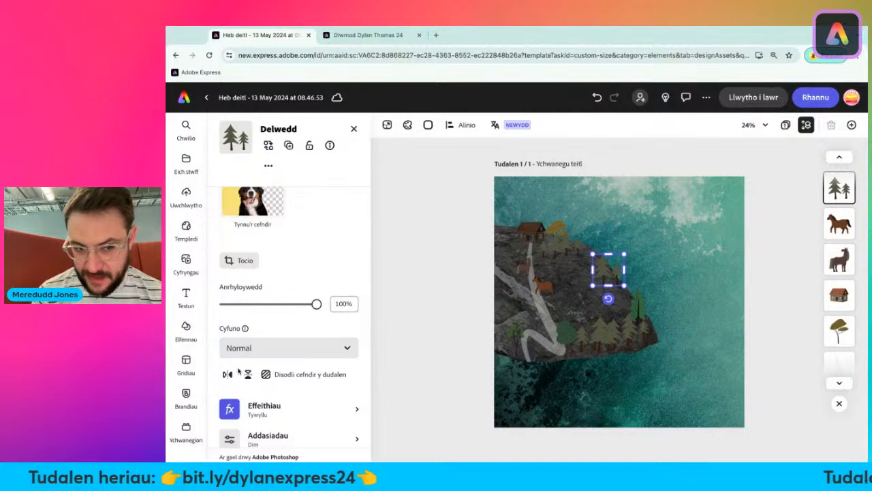
pyautogui.click(231, 379)
pyautogui.click(437, 288)
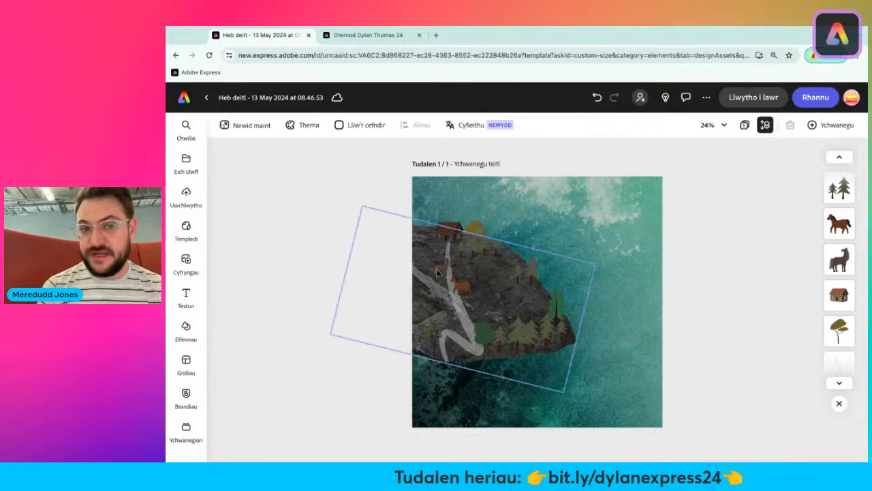
# - Examine the Under Milk Wood reference cover in the Diwrnod Dylan Thomas 24 page for remaining elements and return to the design
pyautogui.click(372, 35)
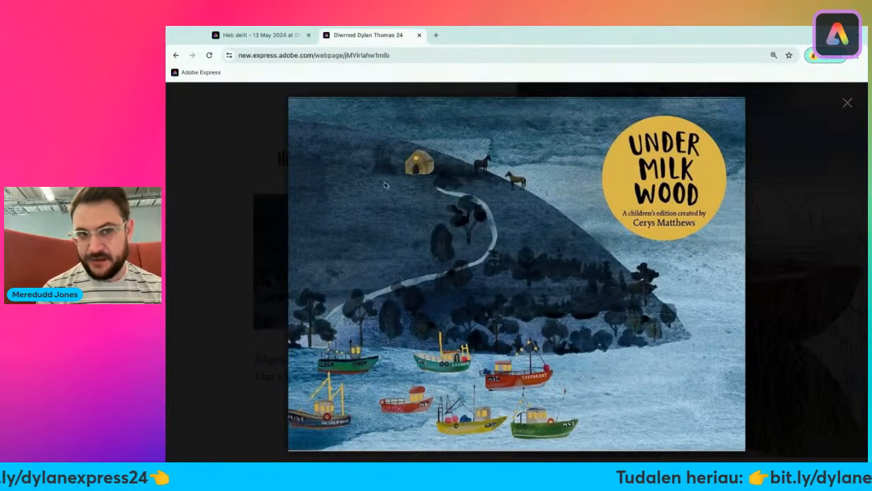
pyautogui.click(250, 34)
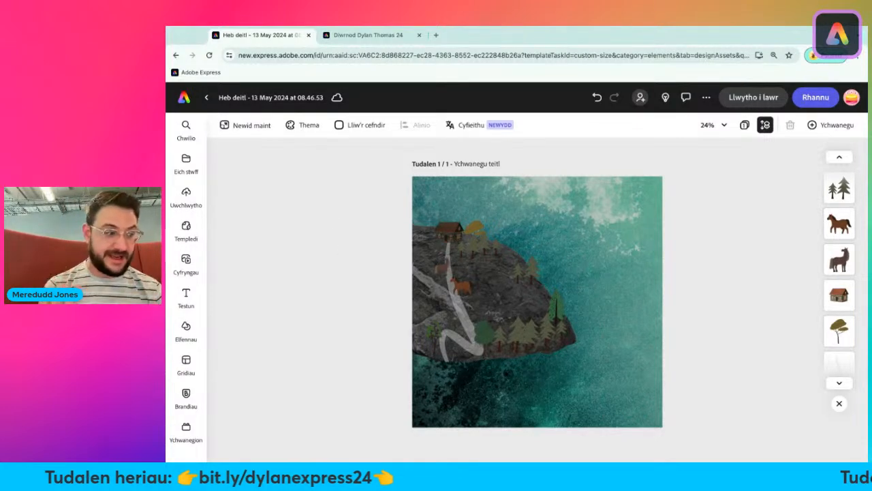
# - Replace the previous tree search in the design assets with a search for "boat"
pyautogui.click(186, 330)
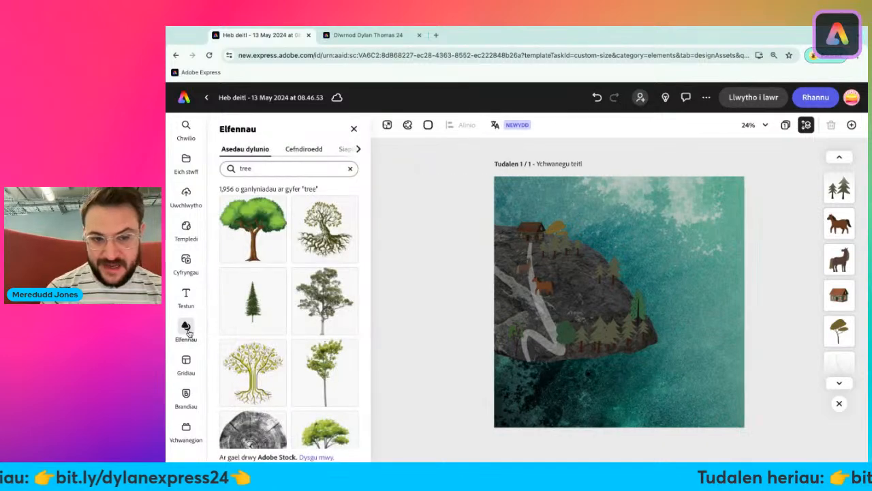
pyautogui.click(349, 169)
pyautogui.click(264, 171)
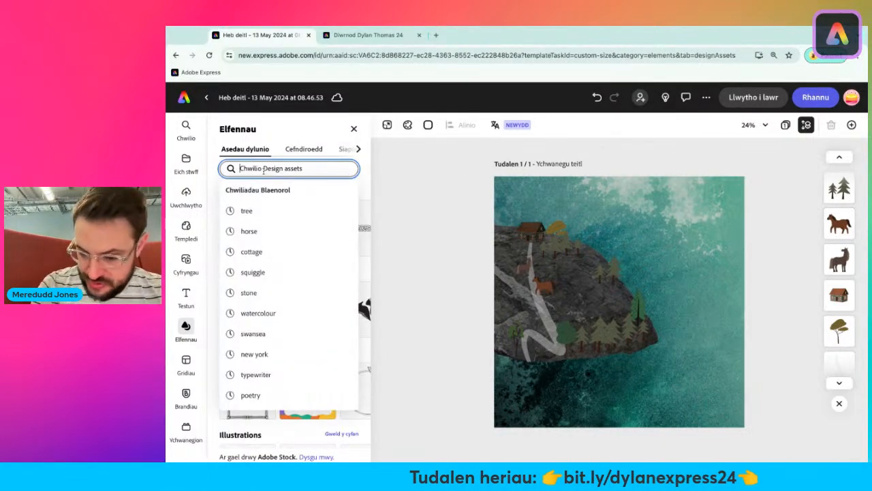
pyautogui.write('boat')
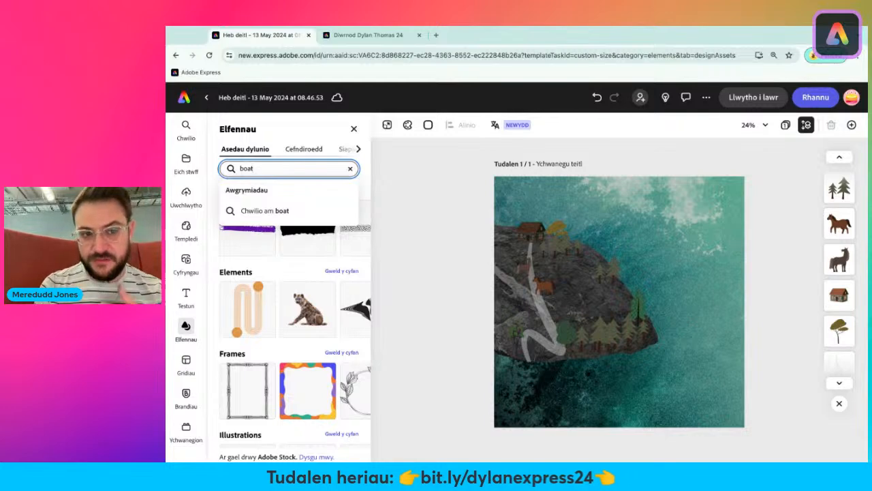
pyautogui.press('Return')
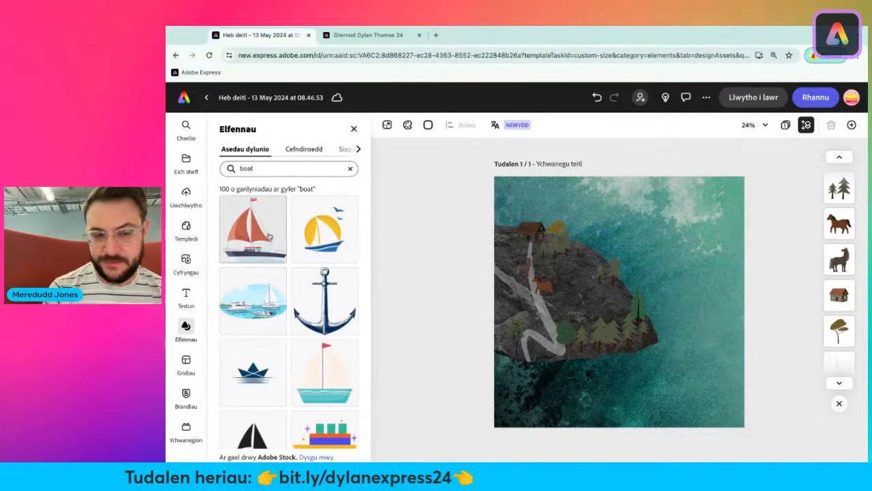
# - Add the orange-sailed yacht, the cream-sailed boat with a teal hull and the navy fishing boat to the design
pyautogui.scroll(-1, 262, 357)
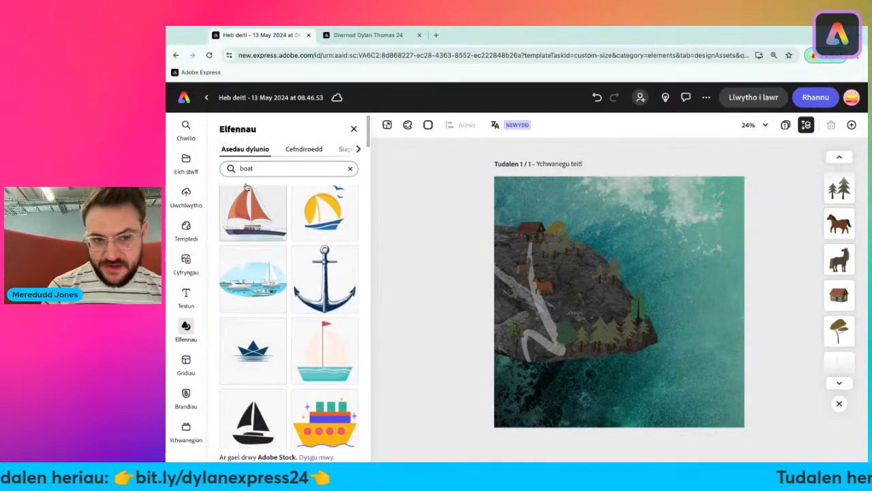
pyautogui.click(258, 227)
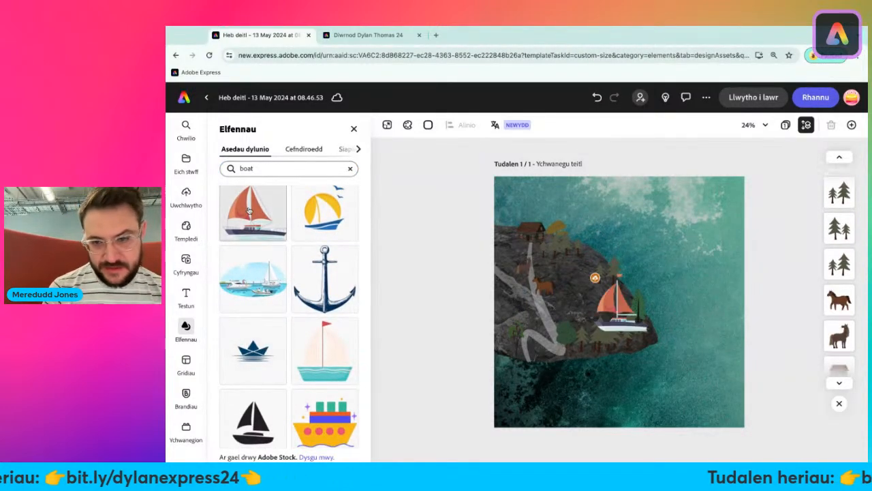
pyautogui.click(334, 355)
pyautogui.scroll(-5, 335, 356)
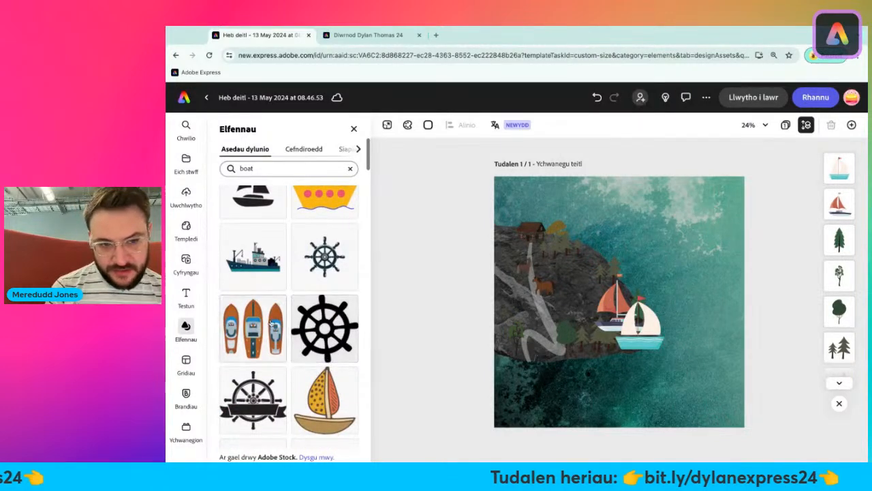
pyautogui.click(253, 258)
pyautogui.scroll(-2, 262, 311)
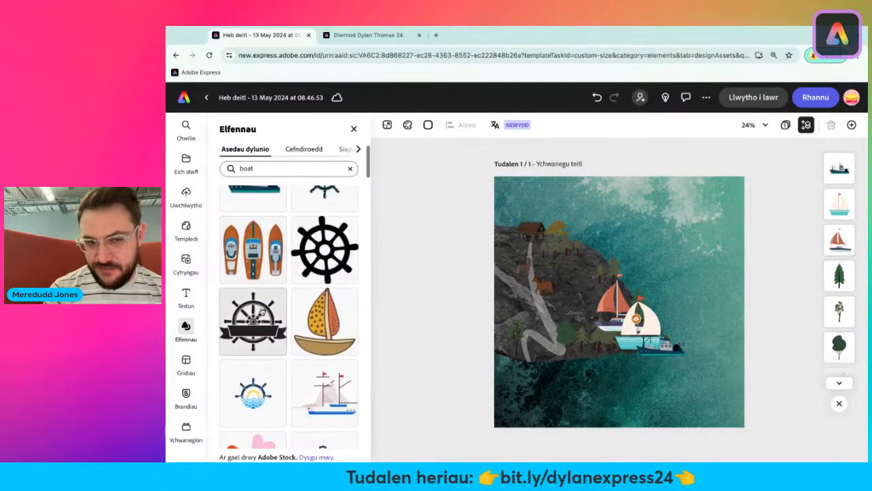
# - Add the orange rowing boat with a lifebuoy and the red-hulled sailboat with blue and white sails to the design
pyautogui.scroll(-3, 254, 344)
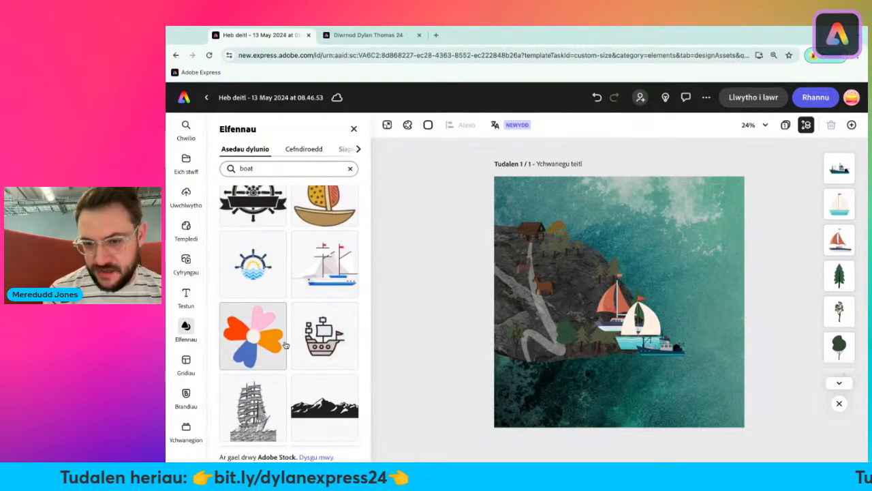
pyautogui.scroll(-4, 254, 334)
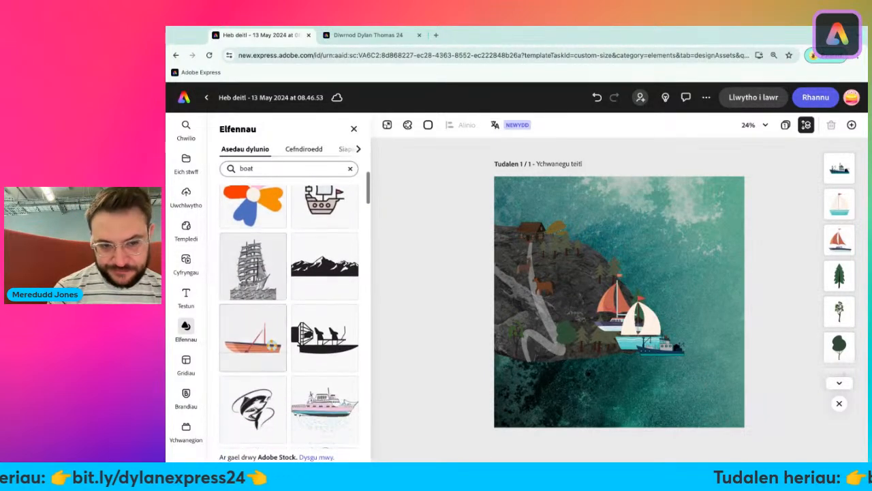
pyautogui.click(252, 315)
pyautogui.scroll(-7, 253, 315)
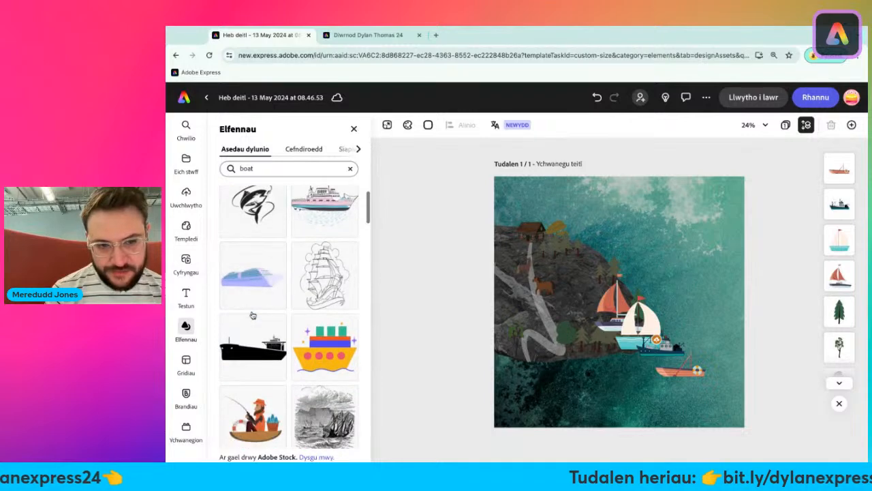
pyautogui.scroll(-3, 253, 320)
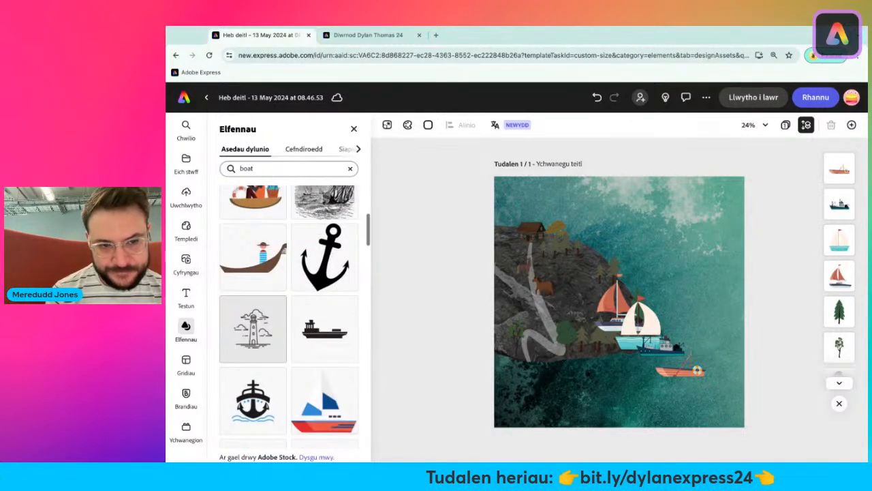
pyautogui.scroll(-3, 253, 329)
pyautogui.click(339, 341)
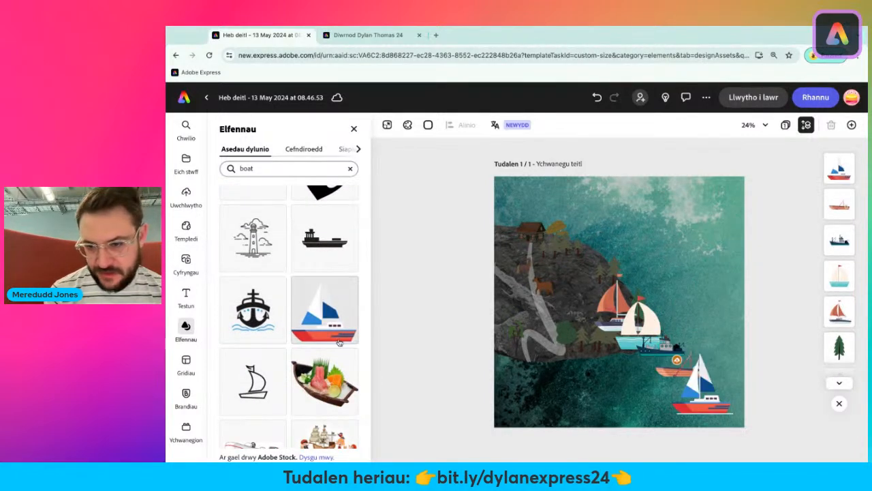
pyautogui.click(354, 129)
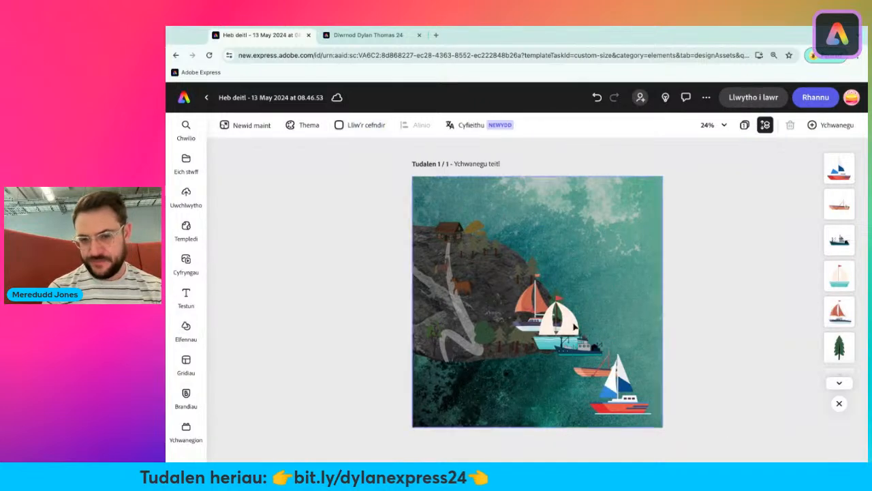
# - Spread the blue-and-white sailboat, rowing boat, fishing boat and cream-sailed boat apart across the open sea around the headland
pyautogui.moveTo(625, 403); pyautogui.dragTo(681, 249)
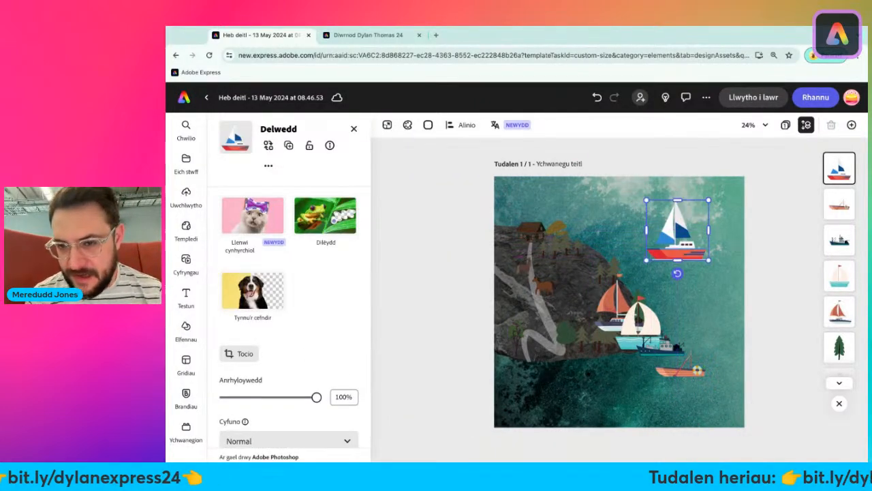
pyautogui.moveTo(681, 366); pyautogui.dragTo(612, 209)
pyautogui.moveTo(657, 347); pyautogui.dragTo(701, 301)
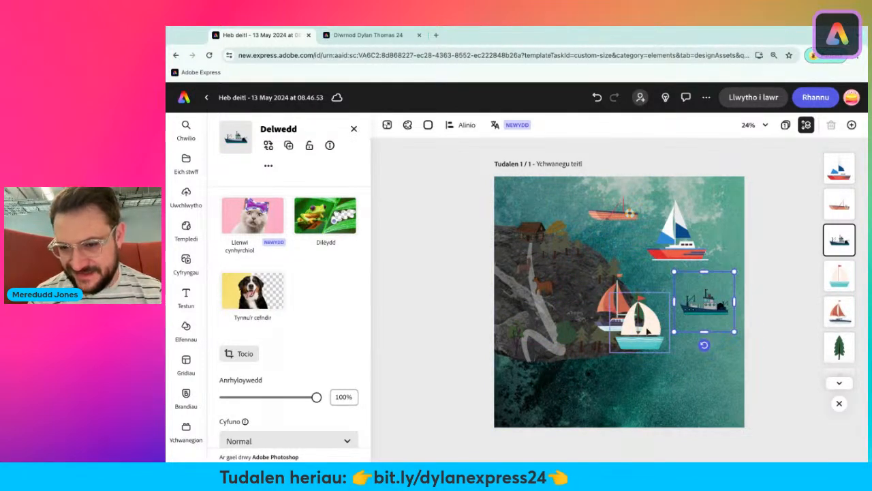
pyautogui.moveTo(648, 331); pyautogui.dragTo(717, 376)
# - Enlarge the orange-sailed yacht over the headland and crop a thin strip off the underside of its hull
pyautogui.moveTo(605, 297); pyautogui.dragTo(603, 304)
pyautogui.moveTo(587, 271); pyautogui.dragTo(472, 156)
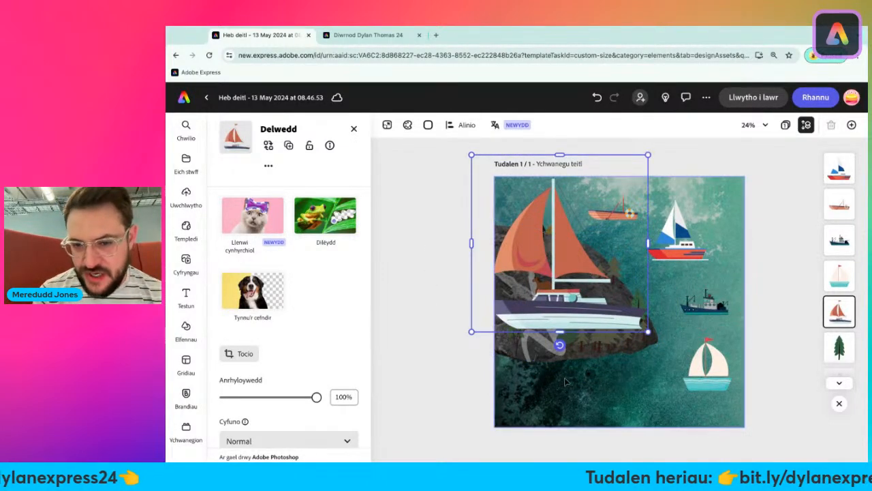
pyautogui.moveTo(560, 332); pyautogui.dragTo(559, 324)
pyautogui.click(418, 242)
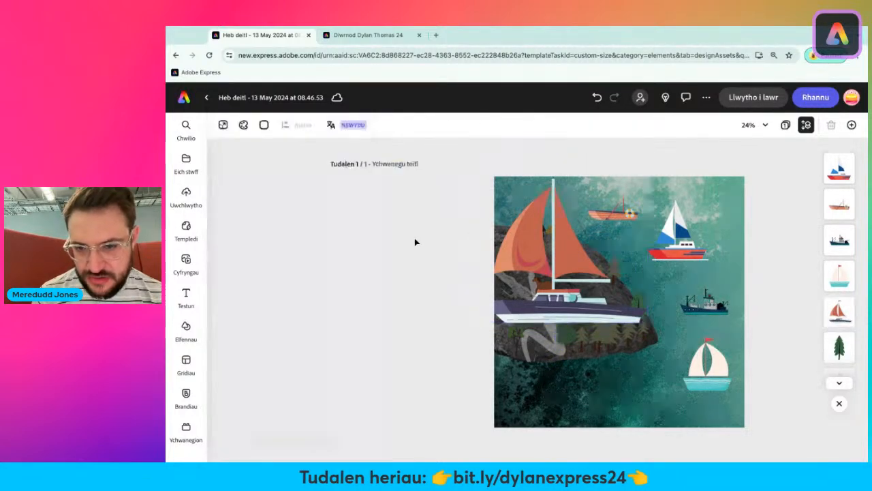
# - Shrink the orange-sailed yacht and place it on the canvas's left edge at the foot of the headland
pyautogui.click(507, 241)
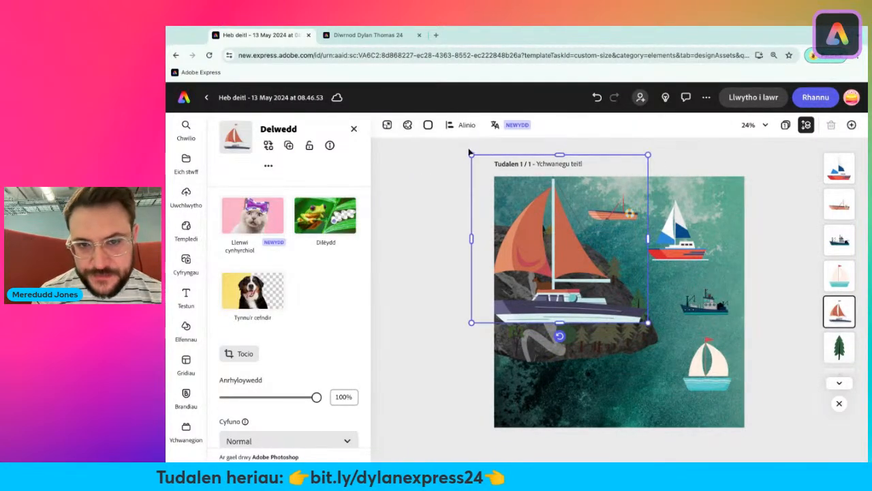
pyautogui.moveTo(472, 154); pyautogui.dragTo(589, 266)
pyautogui.moveTo(620, 298); pyautogui.dragTo(531, 360)
# - Apply the Tywyllu (darken) effect to the orange-sailed yacht at an intensity of about 30
pyautogui.scroll(-3, 256, 367)
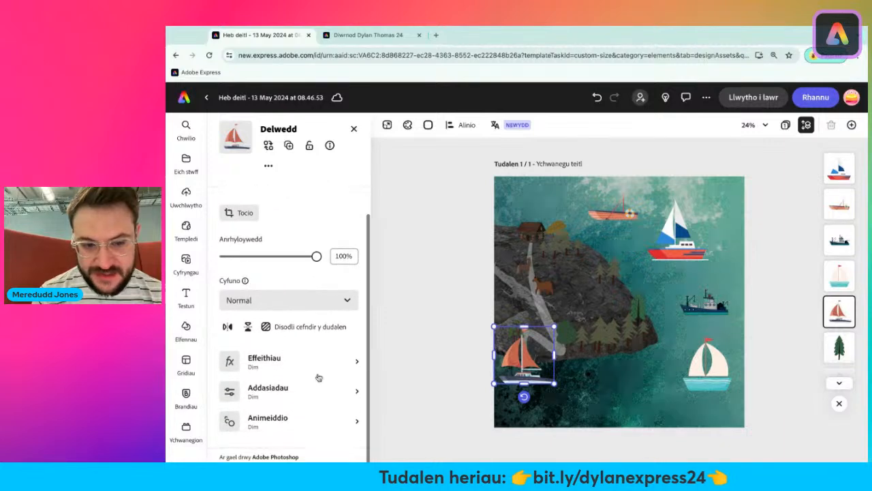
pyautogui.click(285, 357)
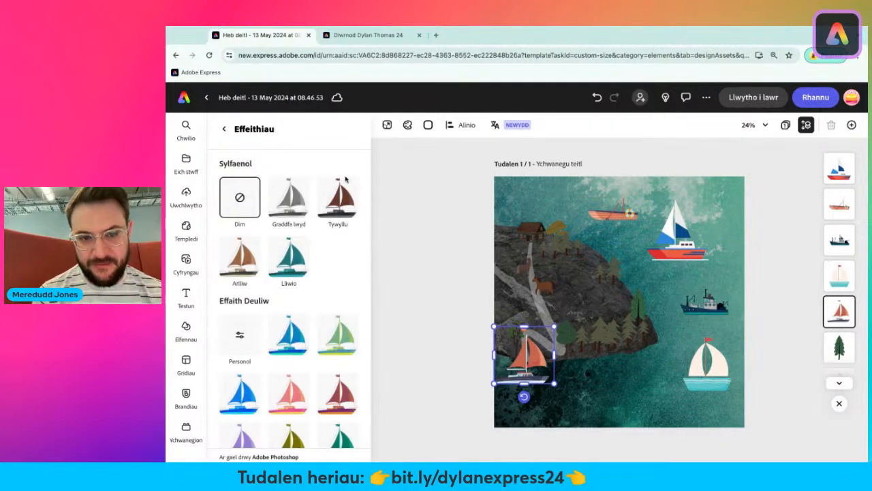
pyautogui.click(339, 198)
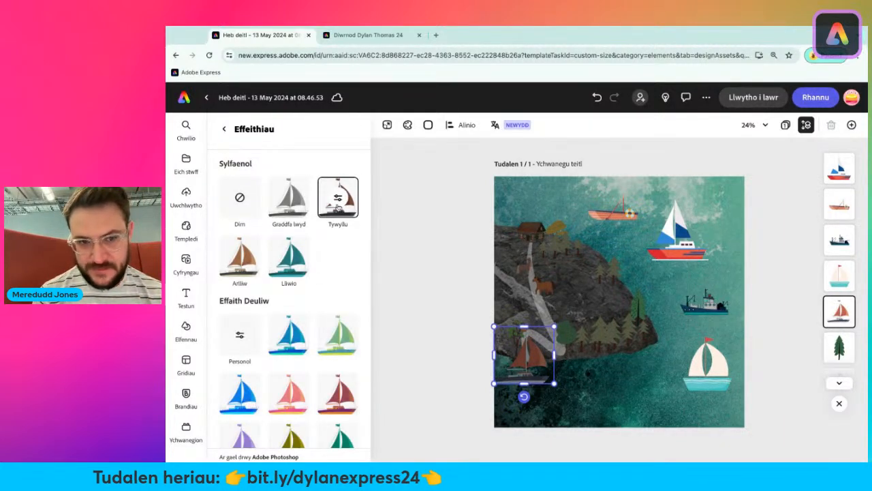
pyautogui.click(338, 197)
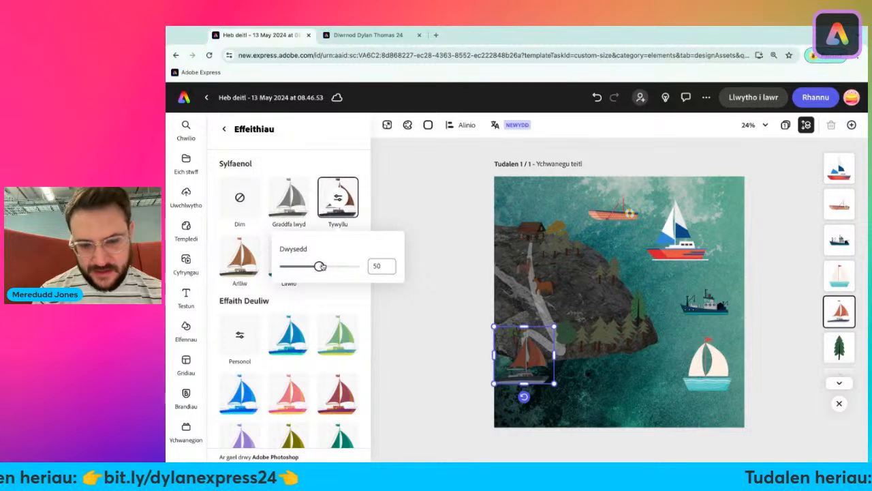
pyautogui.moveTo(320, 266); pyautogui.dragTo(307, 266)
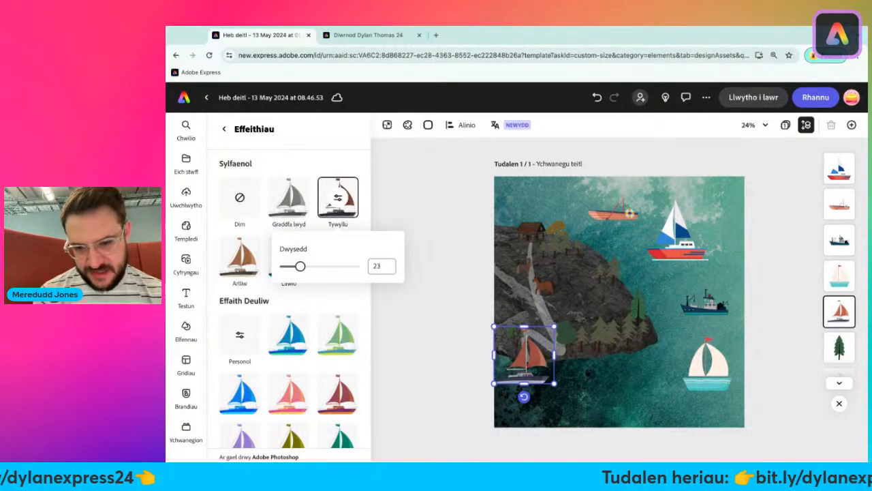
pyautogui.click(399, 218)
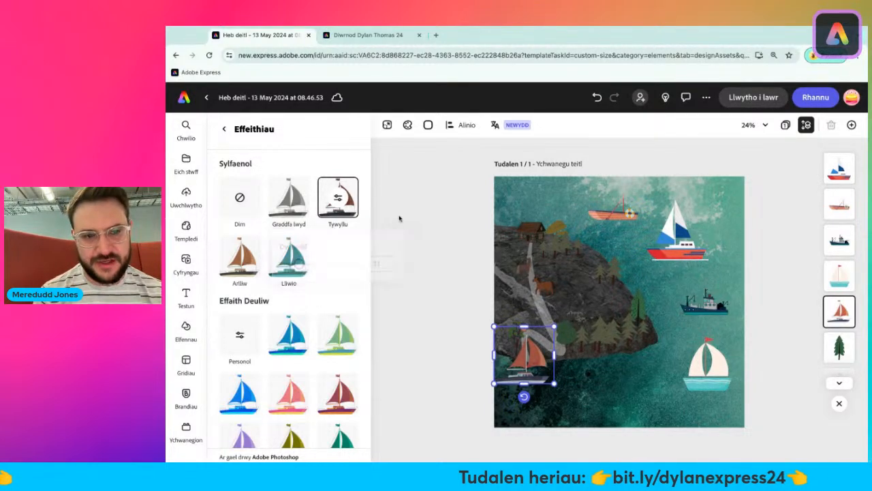
# - Crop the bottom of the cream-sailed boat's hull and place it below and right of the orange-sailed yacht
pyautogui.click(712, 368)
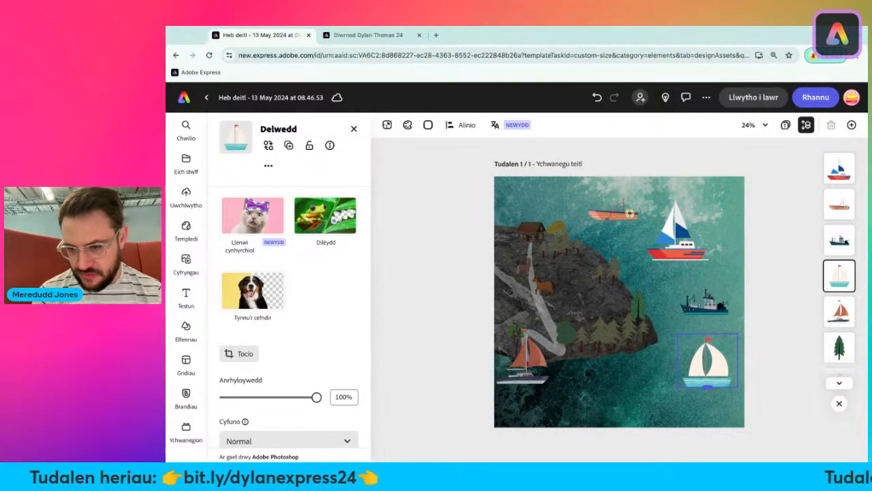
pyautogui.moveTo(718, 367); pyautogui.dragTo(578, 396)
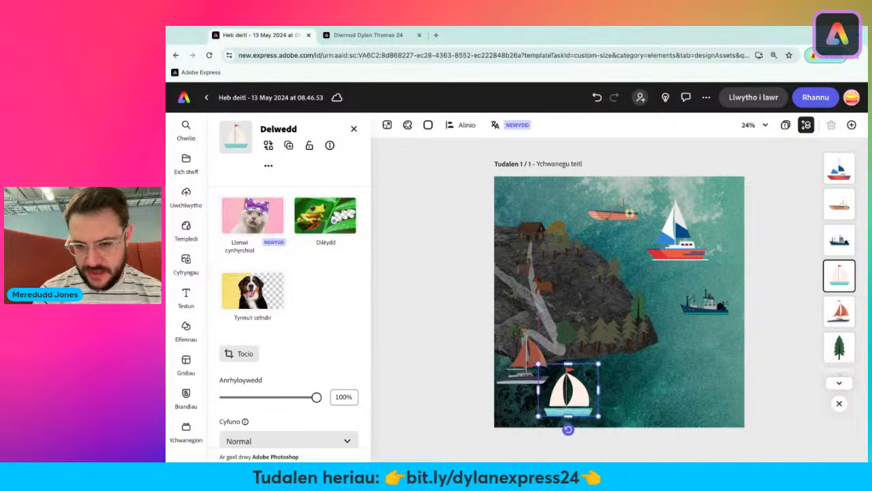
# - Apply the Tywyllu (darken) effect to the cream-sailed boat at an intensity of about 24
pyautogui.scroll(-2, 363, 366)
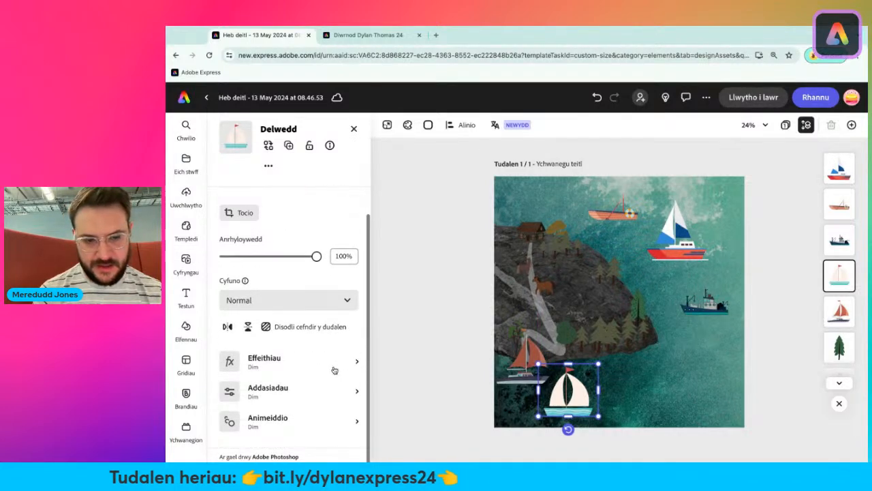
pyautogui.click(335, 370)
pyautogui.click(340, 198)
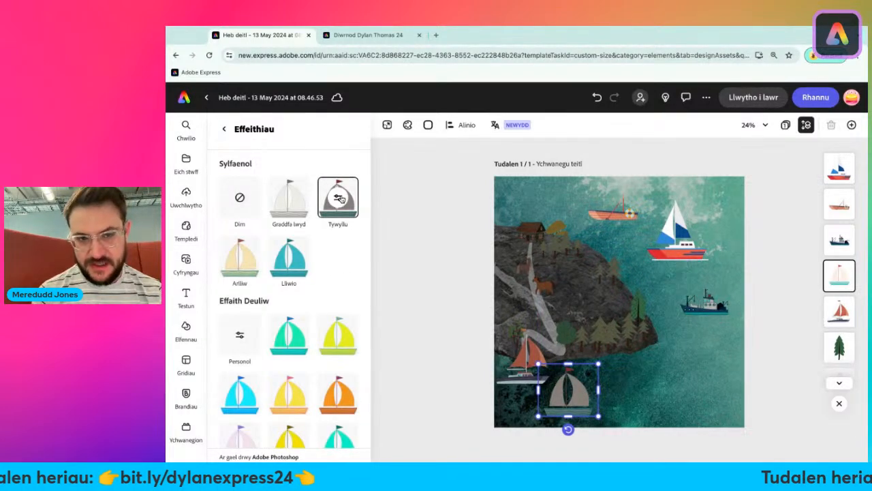
pyautogui.click(338, 198)
pyautogui.moveTo(319, 266); pyautogui.dragTo(304, 265)
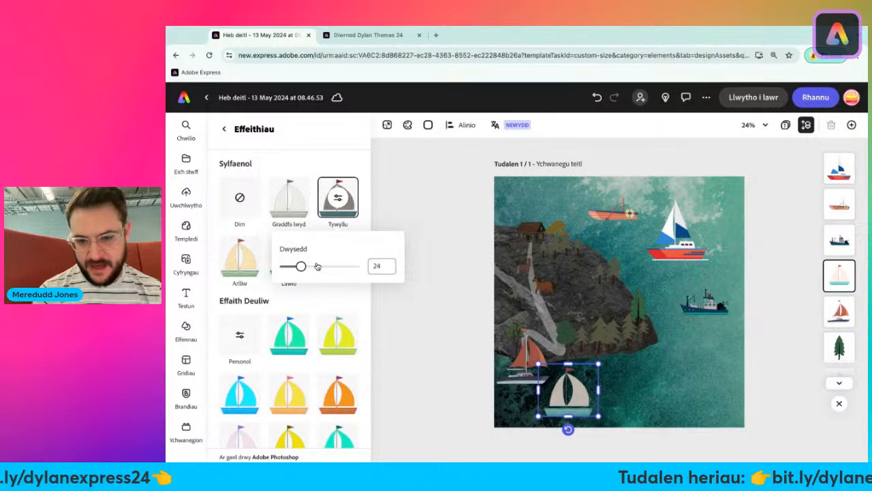
pyautogui.click(406, 201)
# - Enlarge the navy fishing boat, crop the bottom of its hull and place it partly beyond the canvas's right edge
pyautogui.click(711, 317)
pyautogui.moveTo(673, 332); pyautogui.dragTo(613, 393)
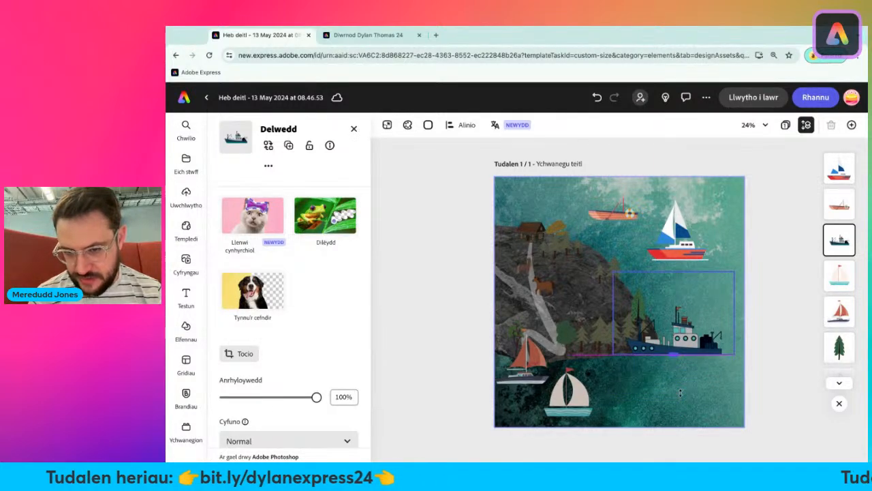
pyautogui.click(768, 302)
pyautogui.moveTo(605, 330); pyautogui.dragTo(743, 352)
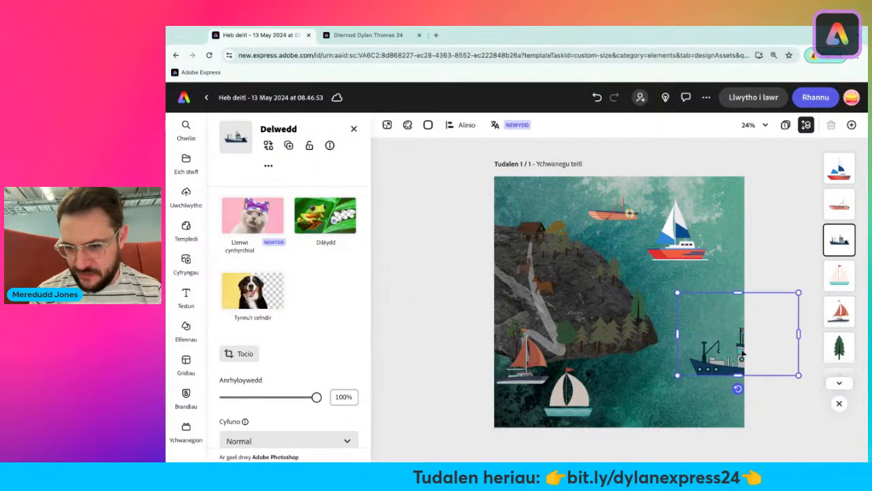
pyautogui.moveTo(677, 293); pyautogui.dragTo(681, 296)
pyautogui.moveTo(710, 367); pyautogui.dragTo(710, 366)
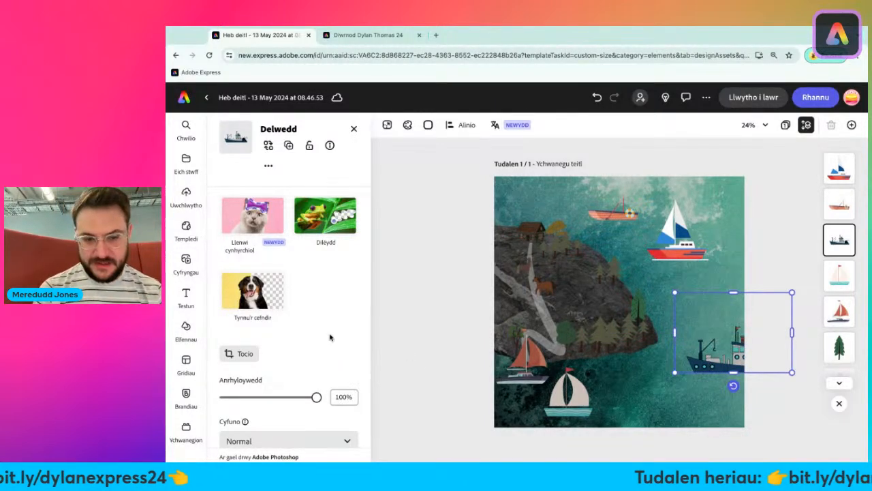
# - Apply the Tywyllu (darken) effect to the navy fishing boat at an intensity of 22
pyautogui.scroll(-3, 332, 336)
pyautogui.click(293, 400)
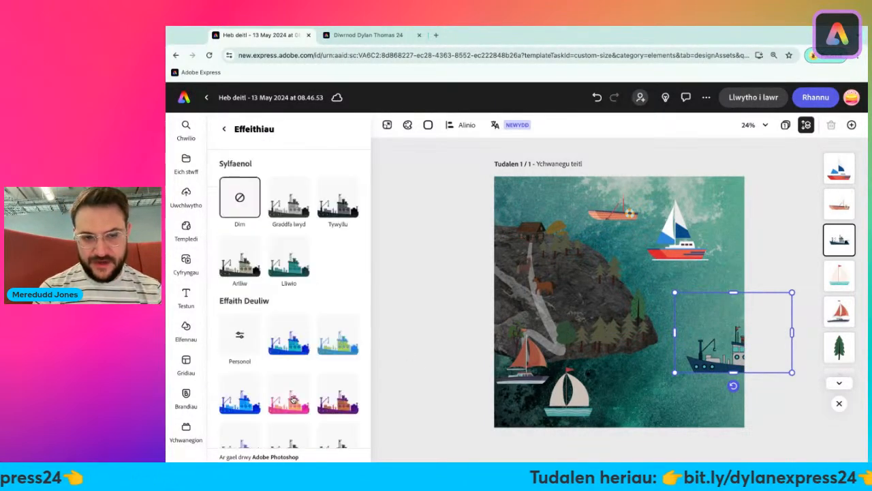
pyautogui.click(346, 203)
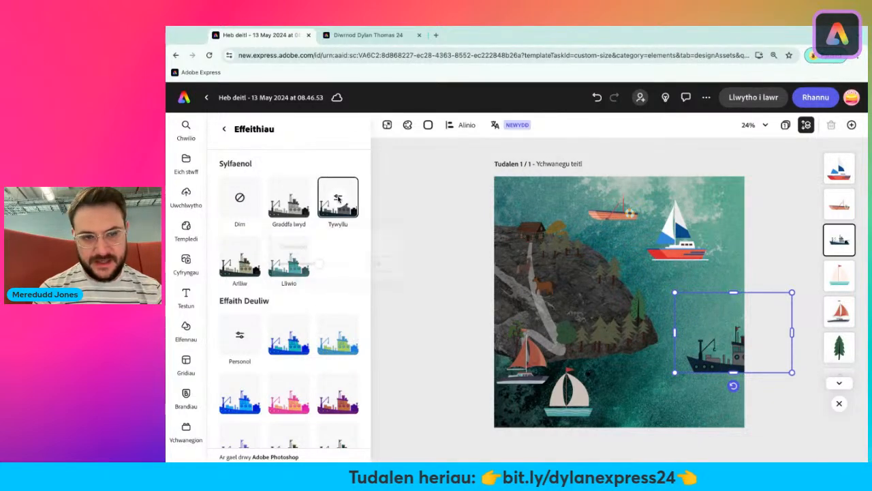
pyautogui.click(343, 204)
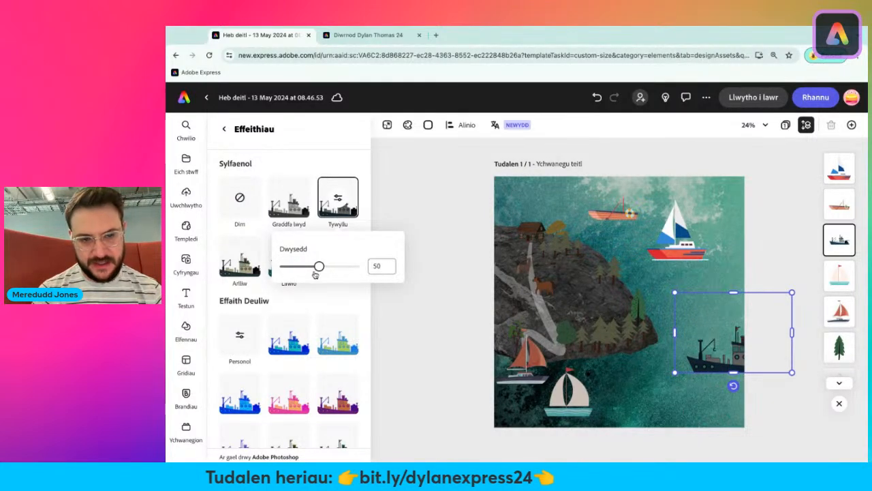
pyautogui.moveTo(315, 274); pyautogui.dragTo(300, 267)
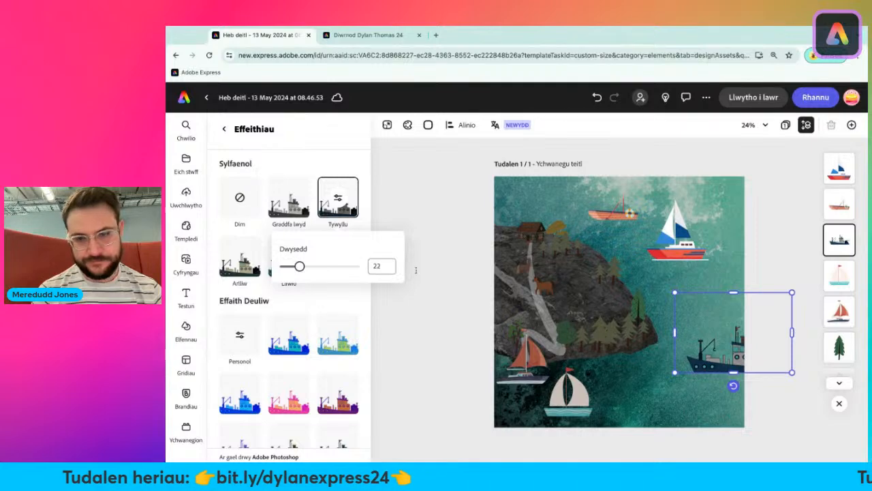
# - Enlarge the orange rowing boat with the lifebuoy and crop the bottom of its hull
pyautogui.click(610, 213)
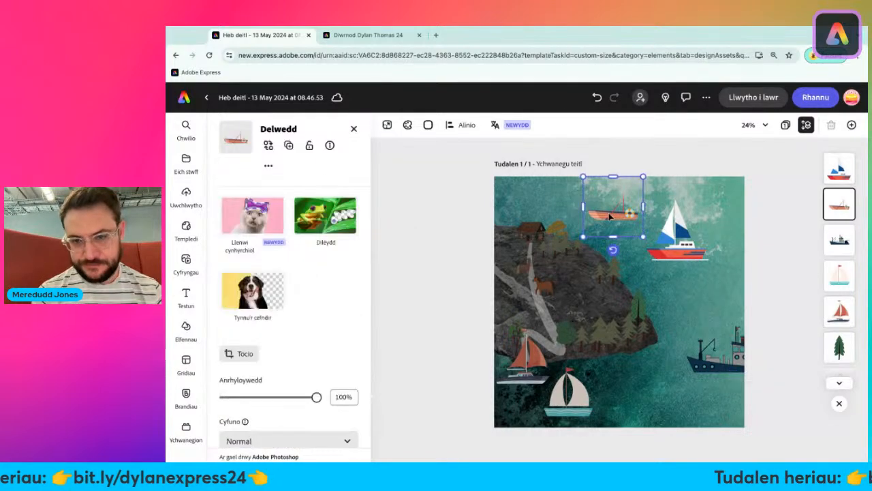
pyautogui.moveTo(583, 237); pyautogui.dragTo(491, 329)
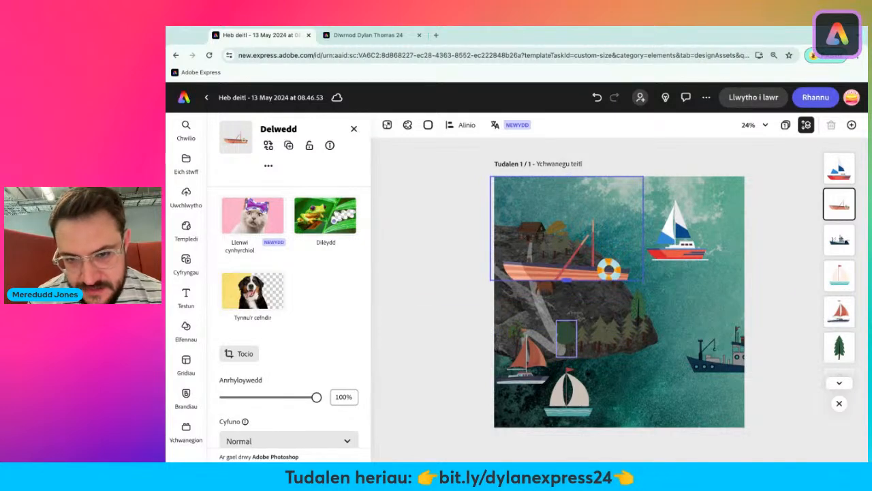
pyautogui.click(439, 255)
pyautogui.click(493, 268)
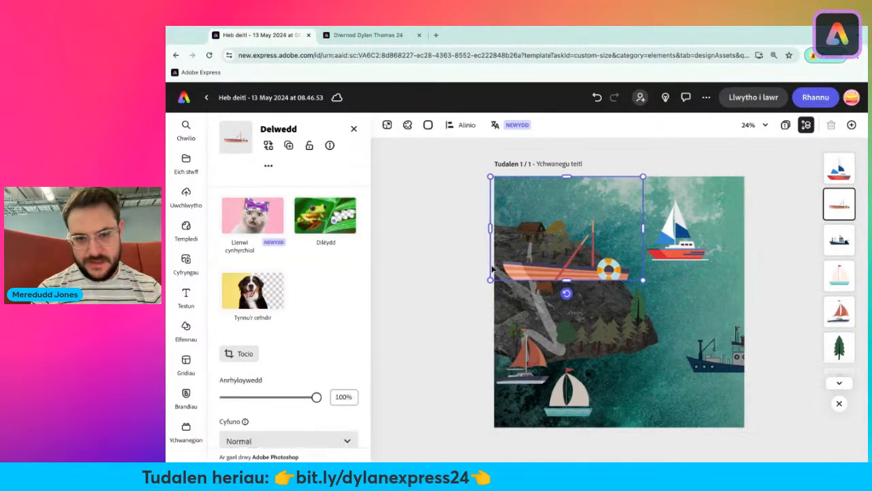
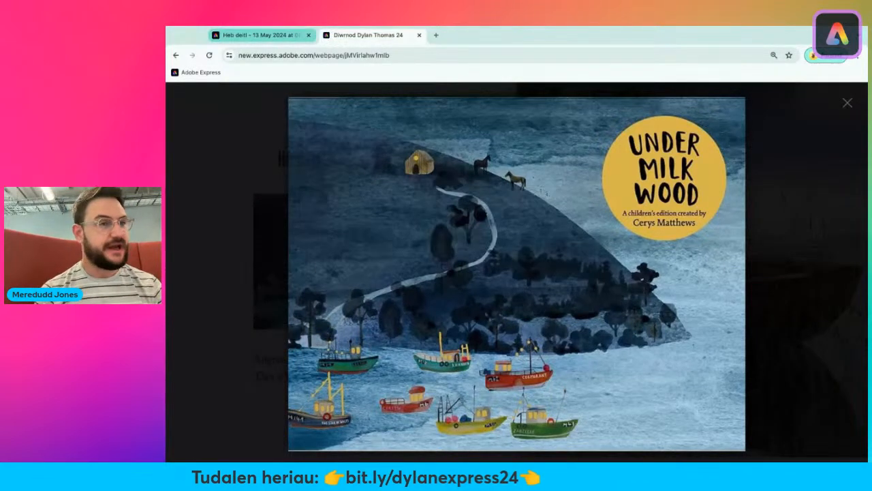
# - Return to the design, add the title text "Dan y Wenallt", enlarge it to size 174 and place it near the top of the canvas
pyautogui.click(259, 35)
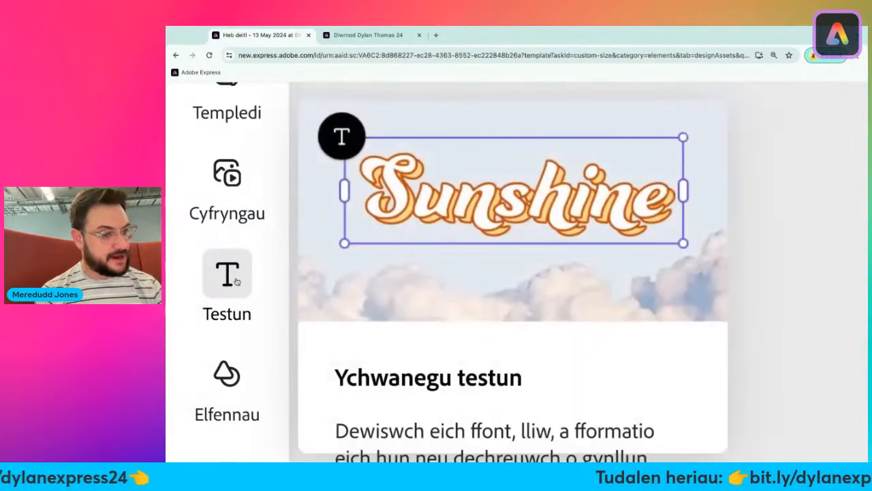
pyautogui.click(188, 296)
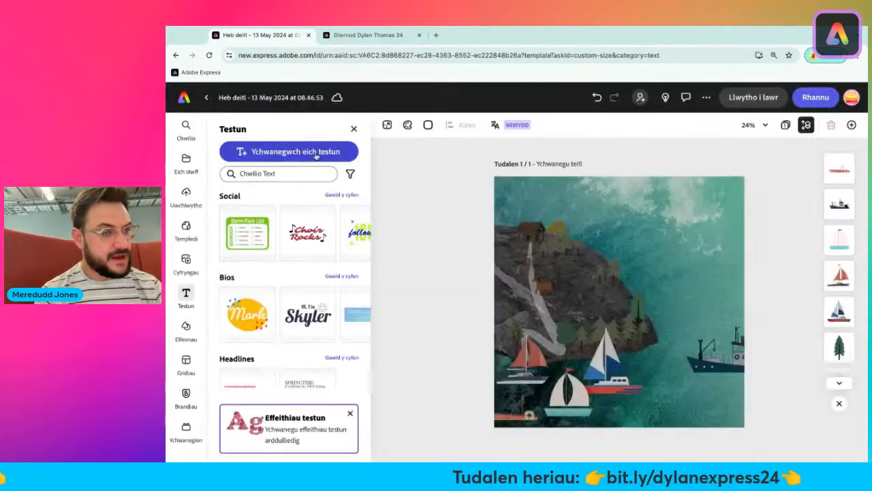
pyautogui.click(318, 153)
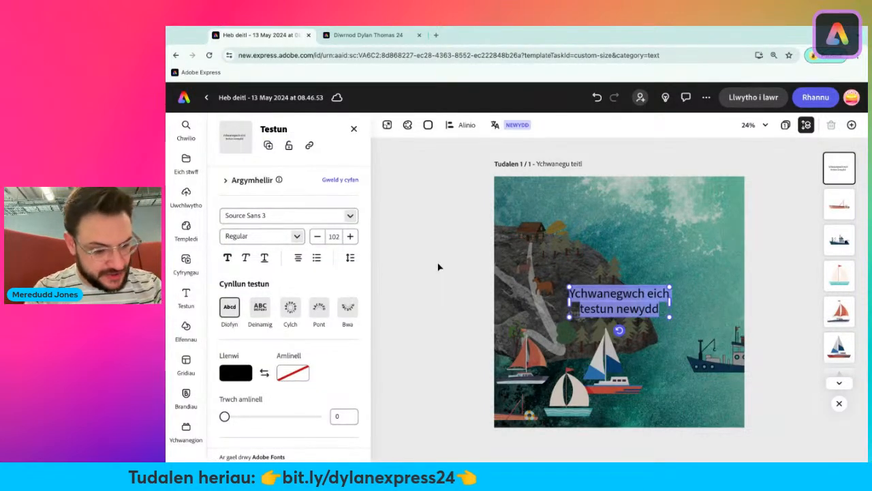
pyautogui.write('Dan y Wer')
pyautogui.write('allt')
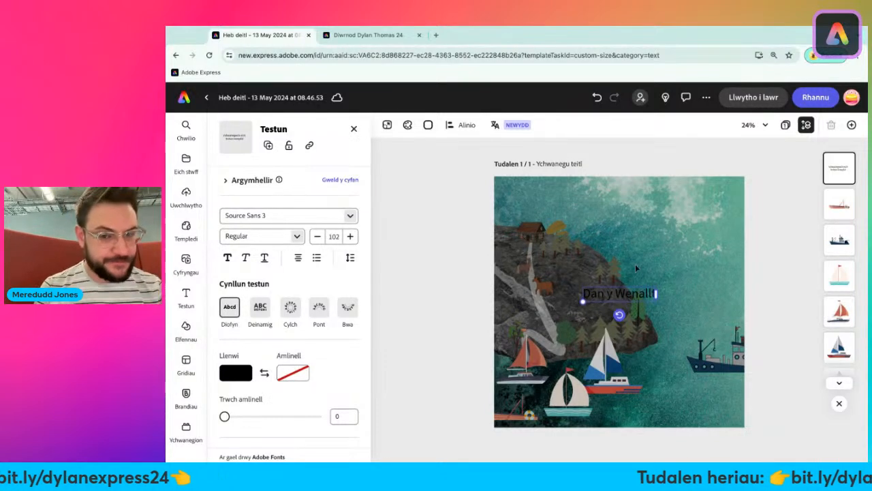
pyautogui.moveTo(620, 291); pyautogui.dragTo(672, 207)
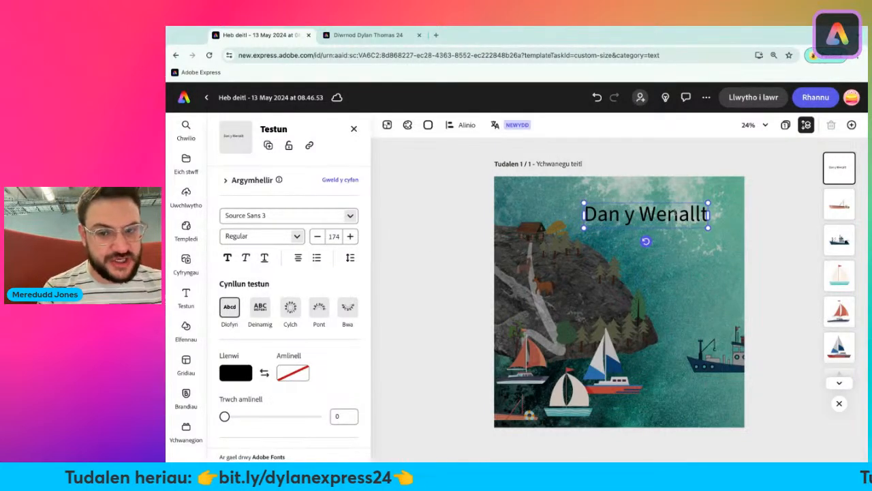
# - Add a yellow circle shape behind the "Dan y Wenallt" title
pyautogui.scroll(-5, 285, 289)
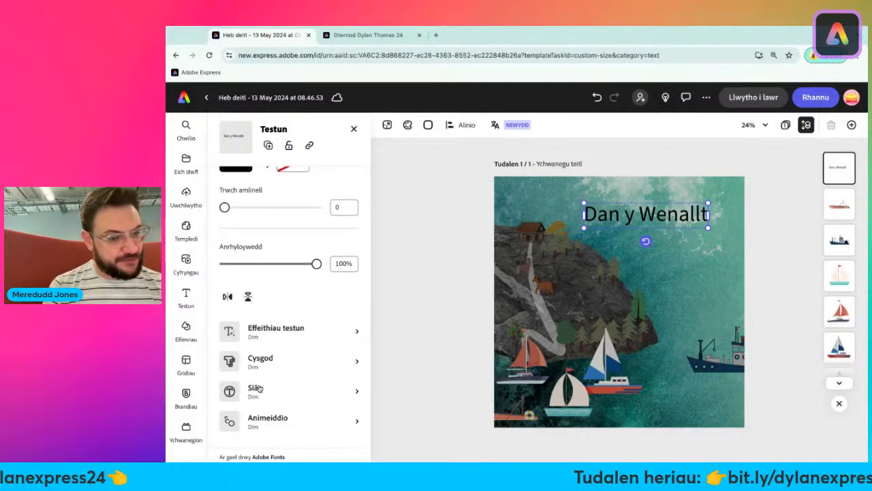
pyautogui.click(259, 388)
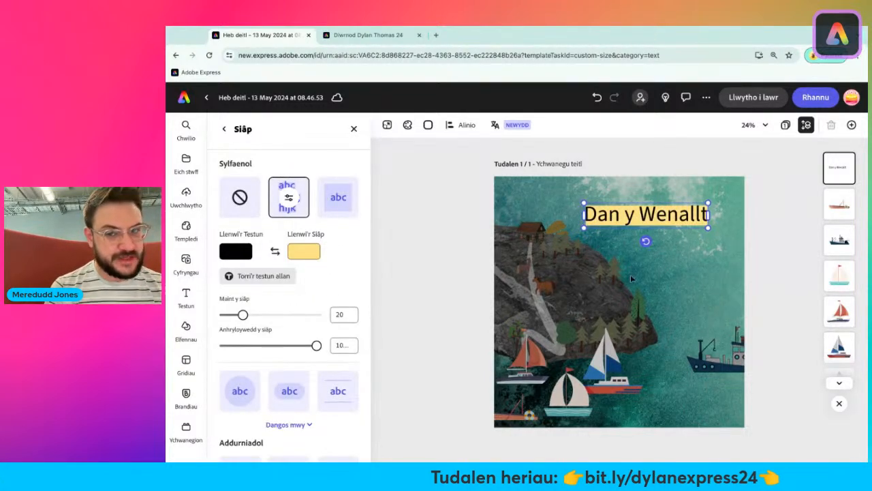
pyautogui.scroll(-1, 346, 303)
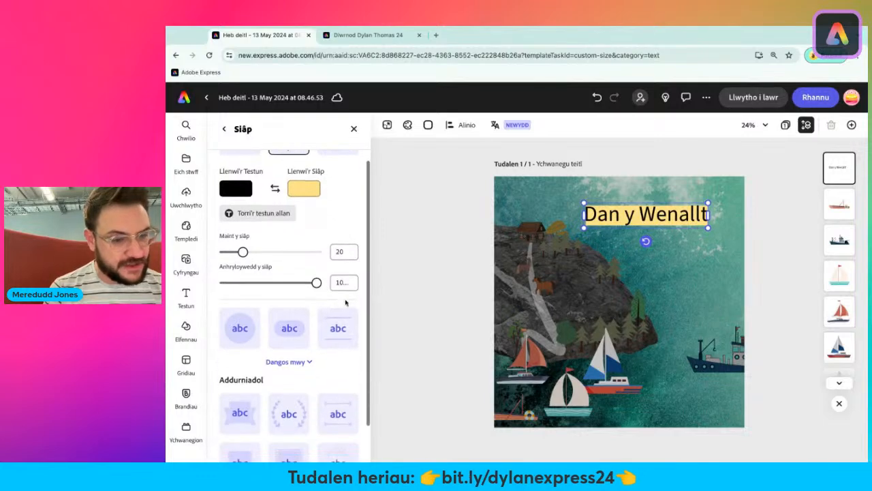
pyautogui.click(236, 331)
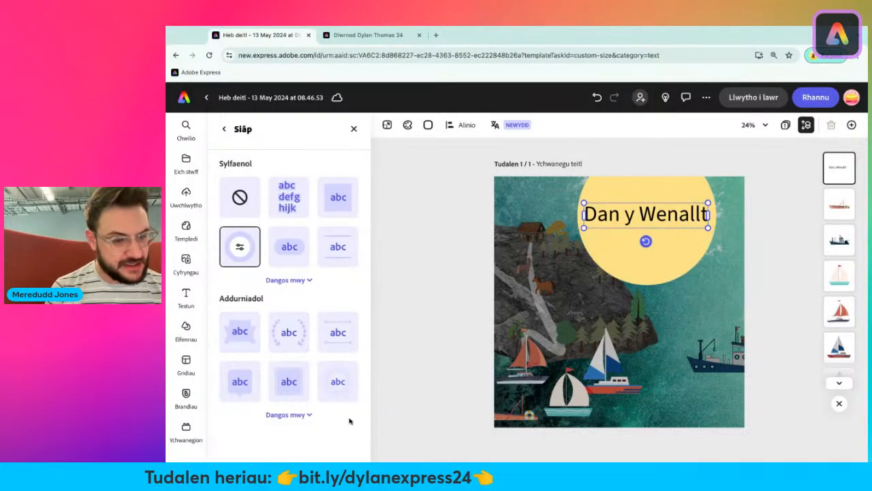
# - Browse the further basic and decorative text shapes and swap the title's plain circle for the rough-edged circle
pyautogui.click(298, 422)
pyautogui.scroll(-5, 298, 421)
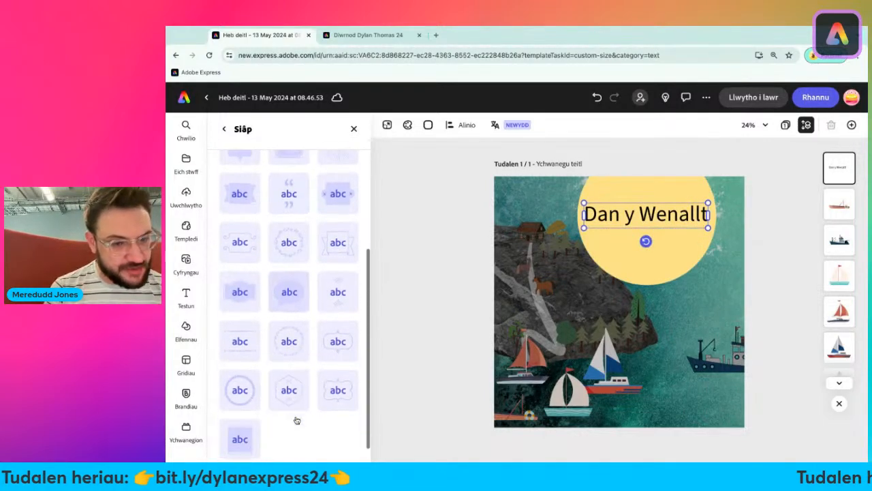
pyautogui.scroll(3, 294, 368)
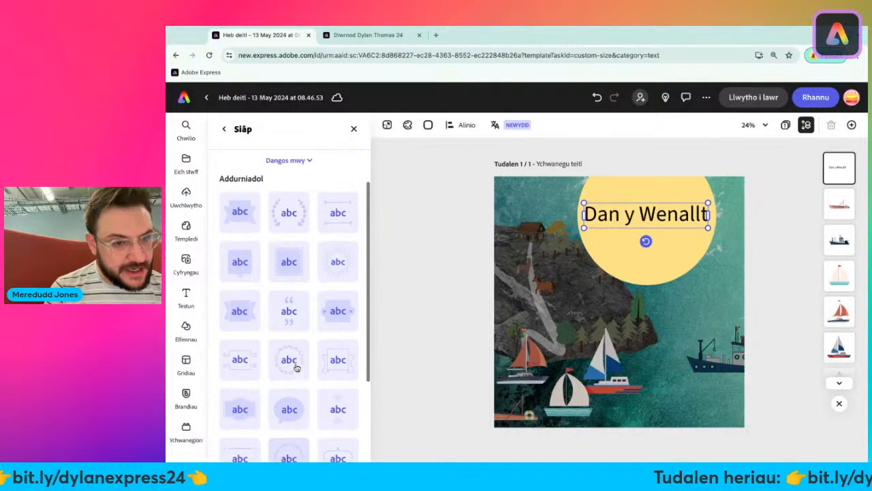
pyautogui.scroll(3, 295, 367)
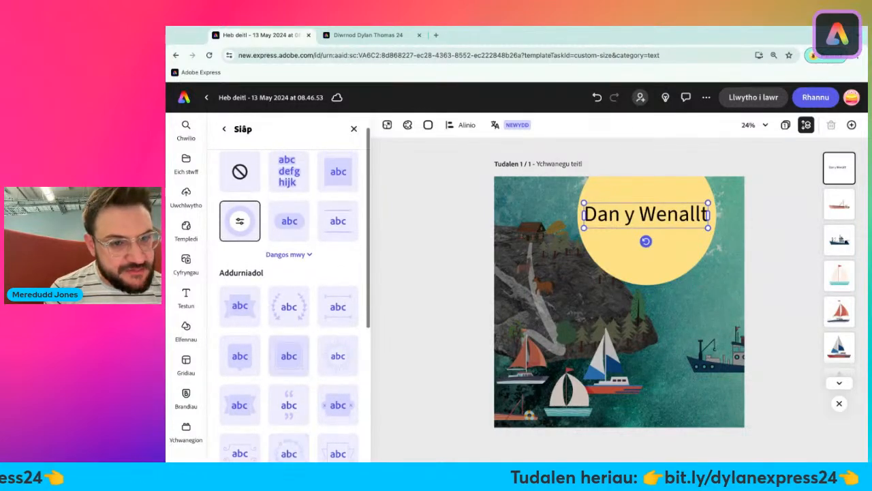
pyautogui.click(297, 281)
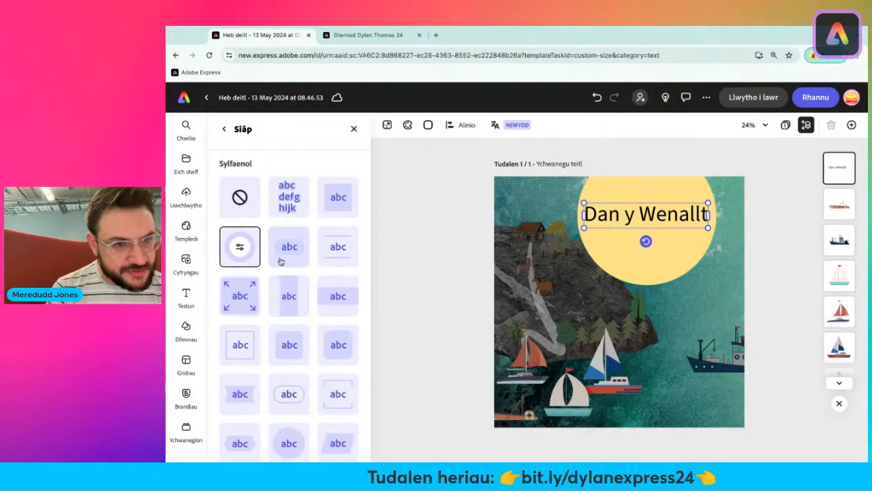
pyautogui.scroll(-1, 297, 263)
pyautogui.scroll(-1, 298, 260)
pyautogui.click(292, 330)
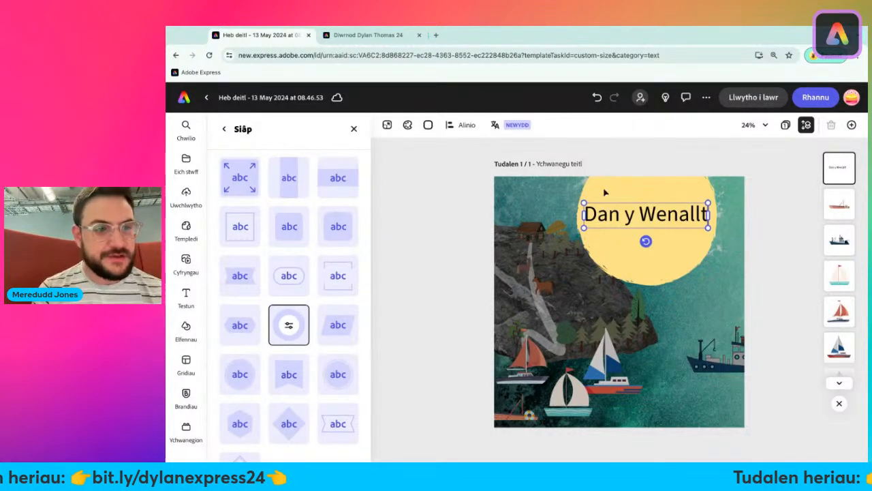
# - Wrap the title onto two lines, scale it to size 154 and place its circle in the canvas's upper-right corner
pyautogui.moveTo(585, 230); pyautogui.dragTo(622, 219)
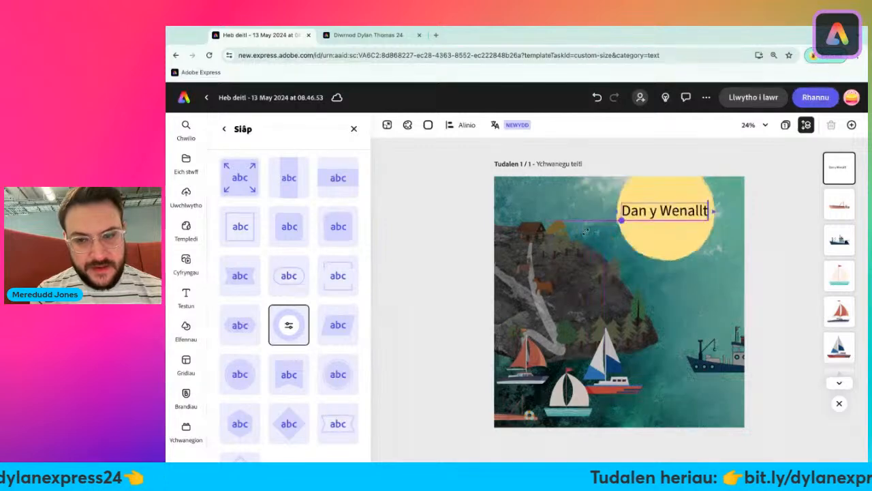
pyautogui.moveTo(675, 221); pyautogui.dragTo(713, 248)
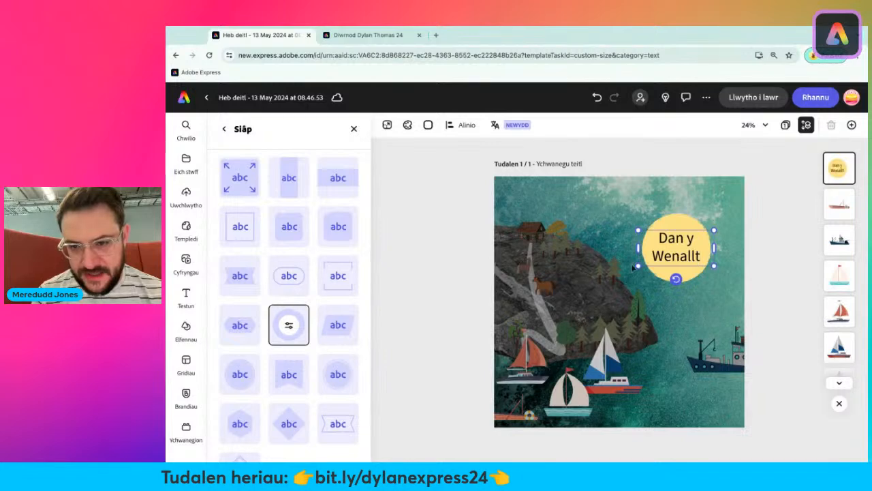
pyautogui.moveTo(637, 265); pyautogui.dragTo(617, 276)
pyautogui.moveTo(662, 230); pyautogui.dragTo(689, 206)
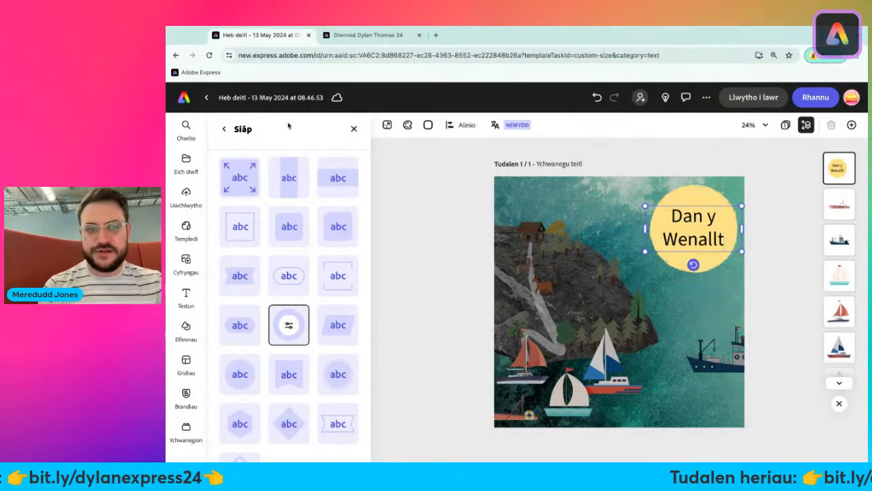
# - Apply the recommended slab-serif font Mamelon to the title
pyautogui.click(225, 129)
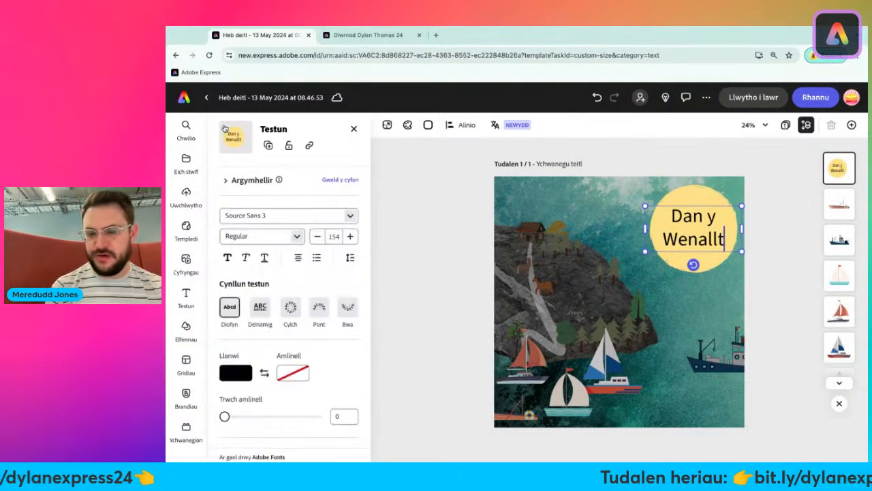
pyautogui.click(225, 181)
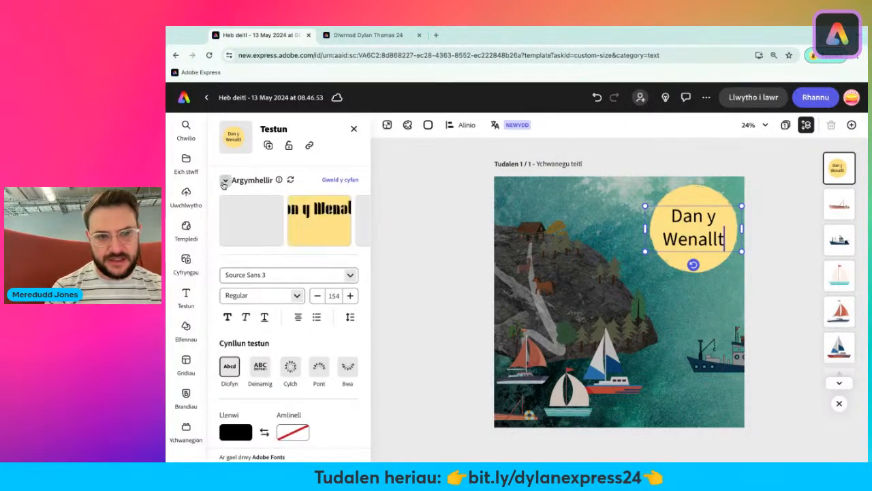
pyautogui.click(339, 180)
pyautogui.scroll(-2, 266, 340)
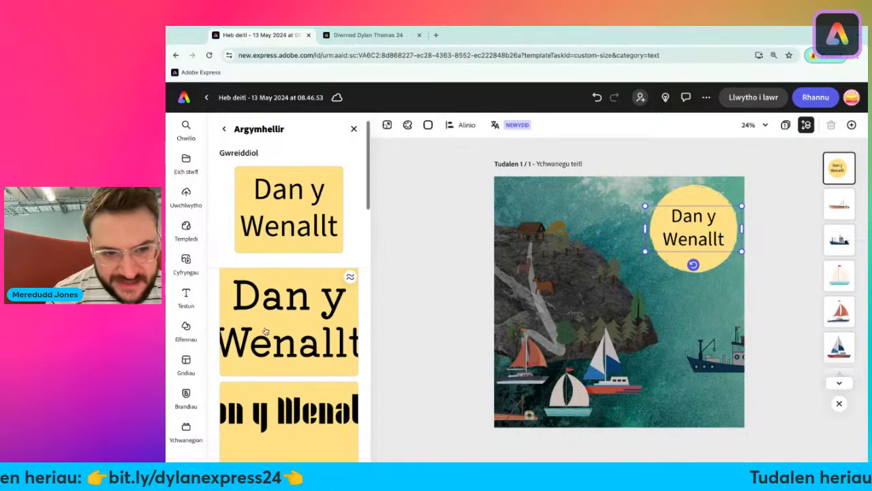
pyautogui.click(280, 304)
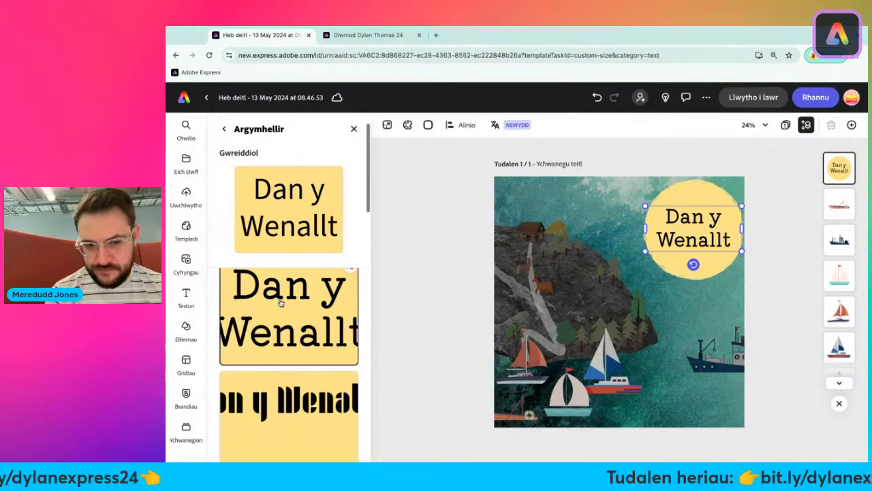
# - Look through the fonts similar to the title's Mamelon font, keep Mamelon and reselect the title
pyautogui.scroll(1, 351, 303)
pyautogui.click(350, 306)
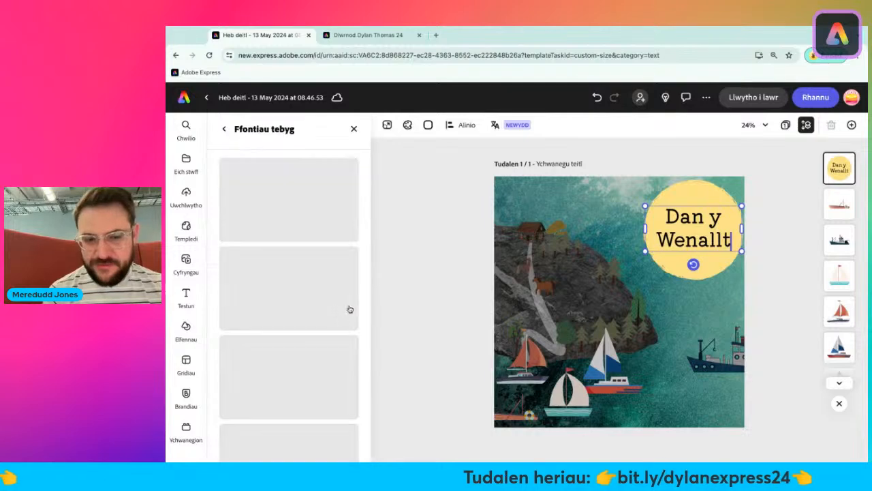
pyautogui.scroll(-5, 310, 277)
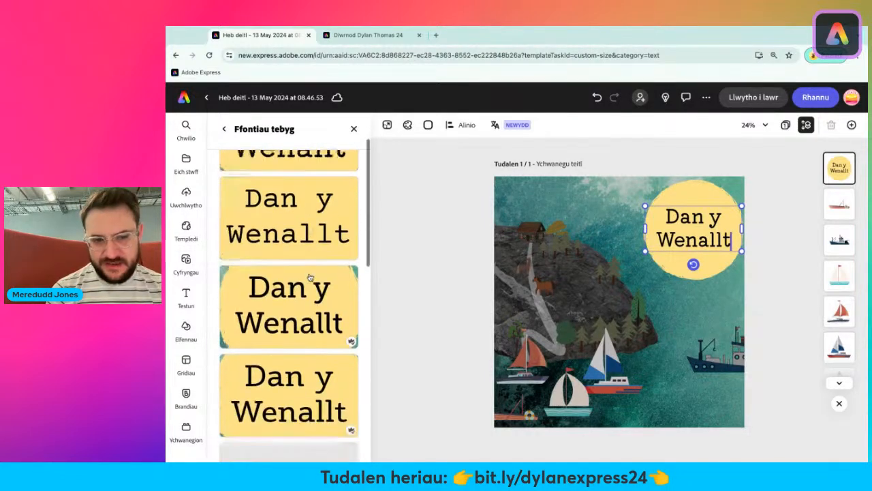
pyautogui.scroll(-5, 289, 293)
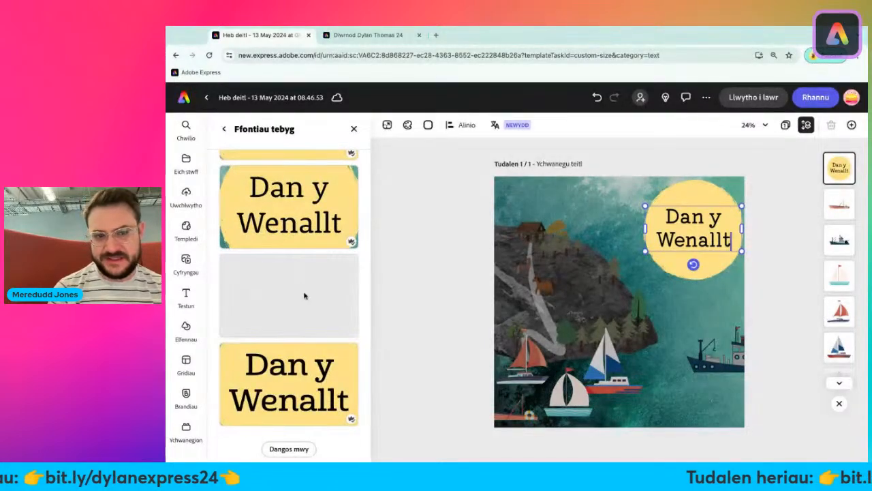
pyautogui.scroll(10, 309, 263)
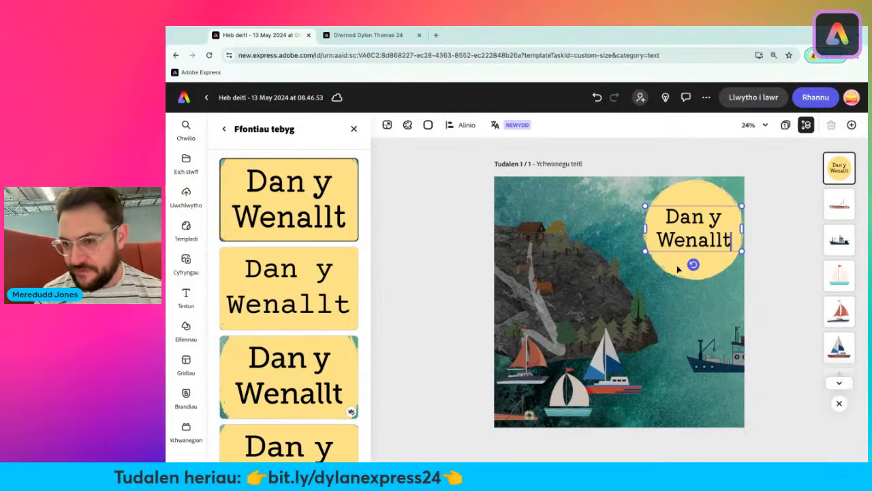
pyautogui.click(354, 131)
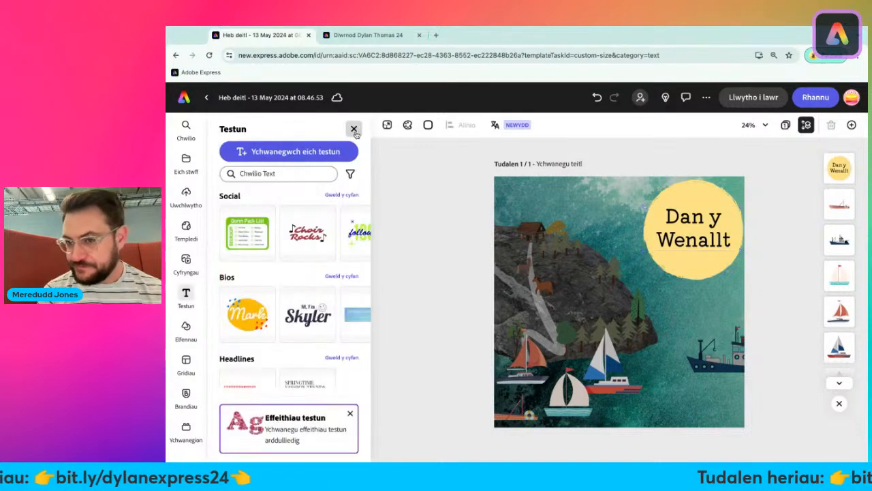
pyautogui.click(705, 235)
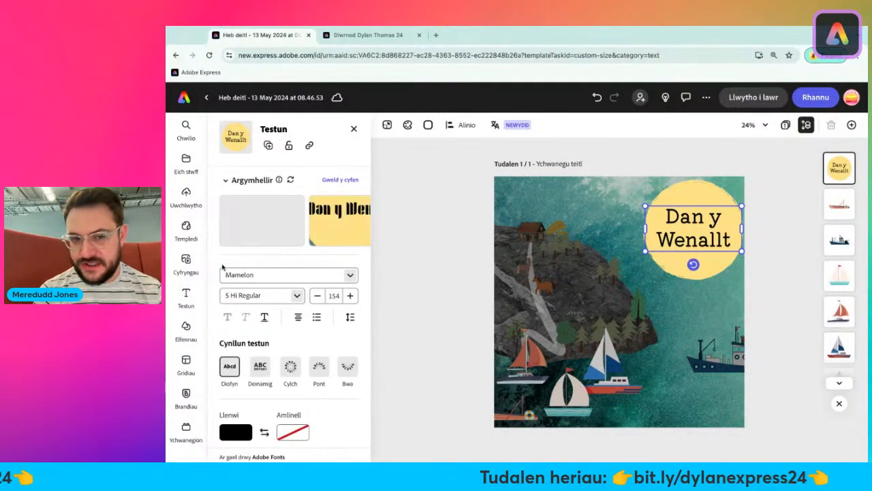
# - Tighten the title's line spacing to 0.95 and shift the title with its circle slightly inward from the canvas corner
pyautogui.click(352, 317)
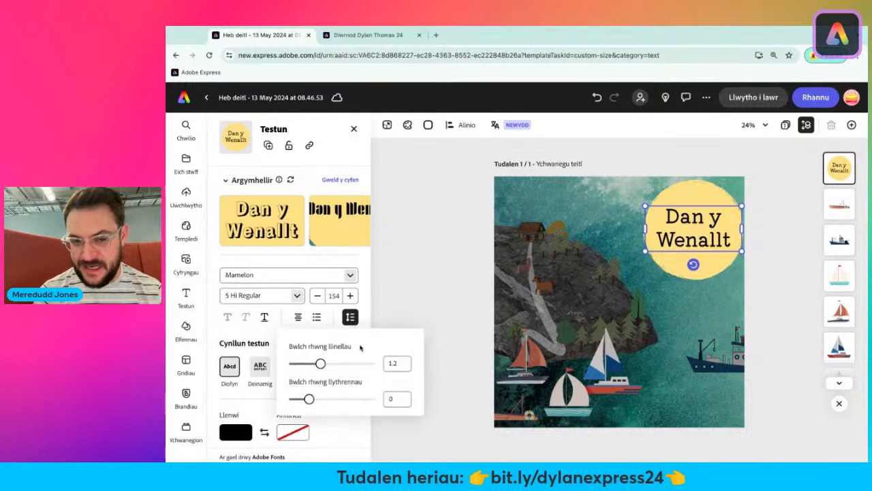
pyautogui.moveTo(320, 363); pyautogui.dragTo(310, 363)
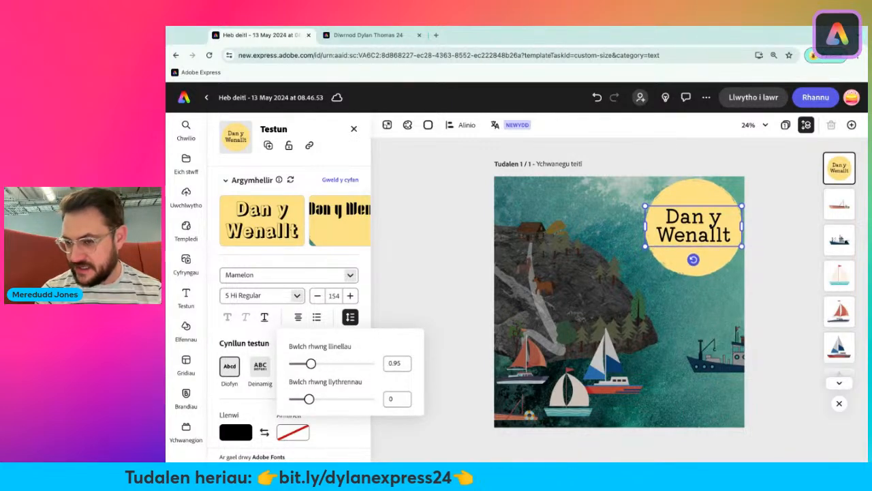
pyautogui.rightClick(457, 382)
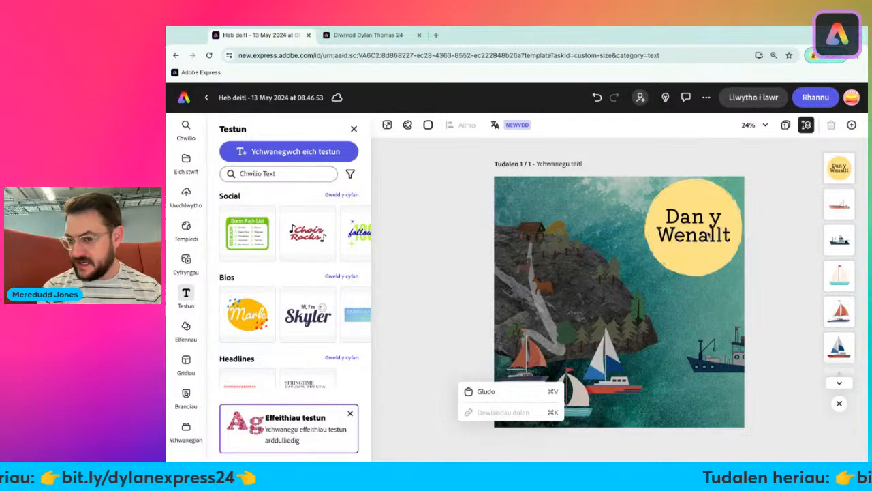
pyautogui.click(709, 235)
pyautogui.moveTo(716, 230); pyautogui.dragTo(698, 240)
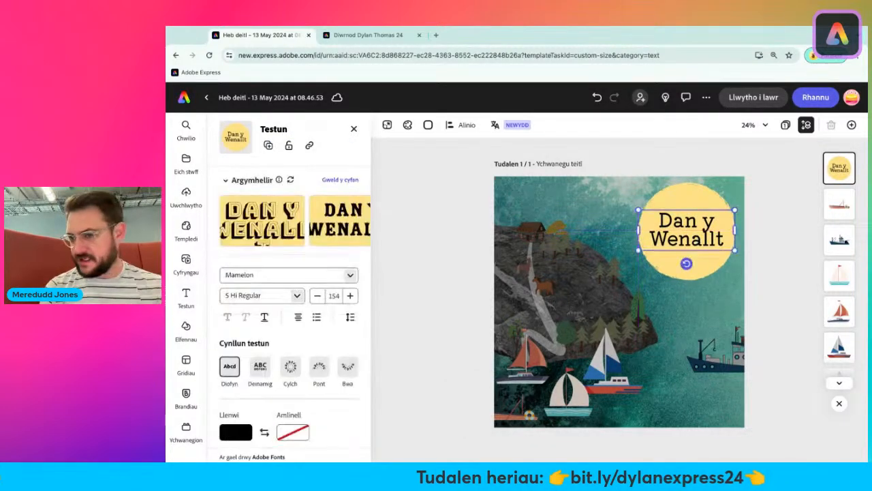
# - Recolour the rough-edged circle behind the title with the palest yellow swatch
pyautogui.scroll(-5, 292, 351)
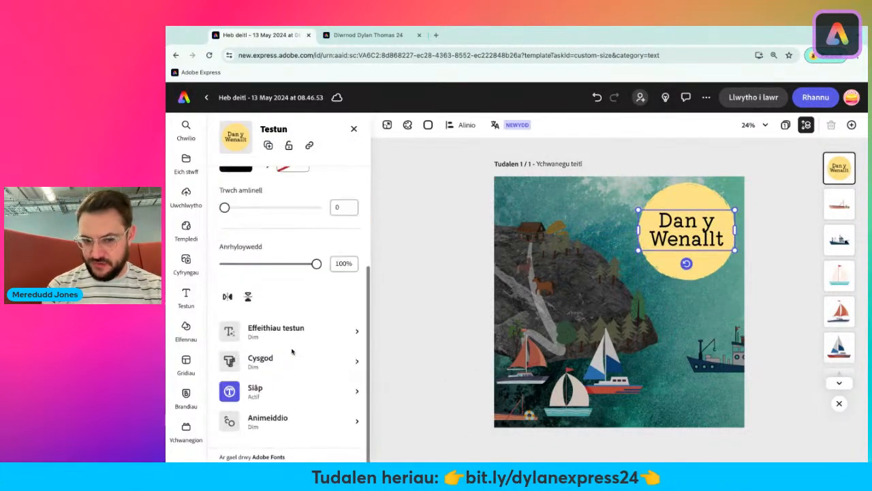
pyautogui.click(356, 397)
pyautogui.scroll(-4, 356, 398)
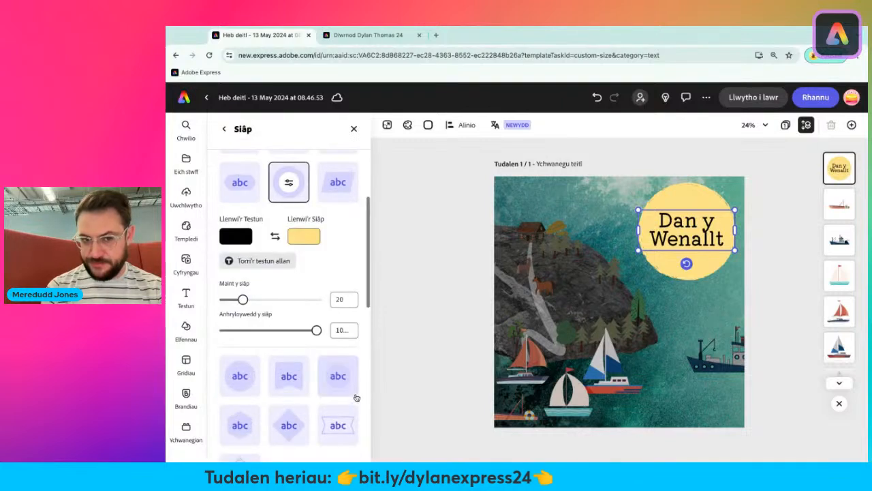
pyautogui.click(304, 242)
pyautogui.click(337, 318)
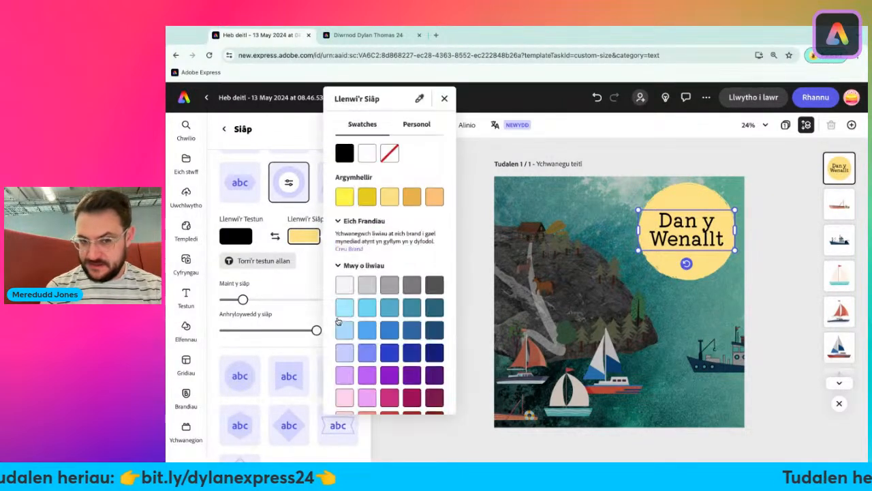
pyautogui.scroll(-3, 398, 343)
pyautogui.click(345, 326)
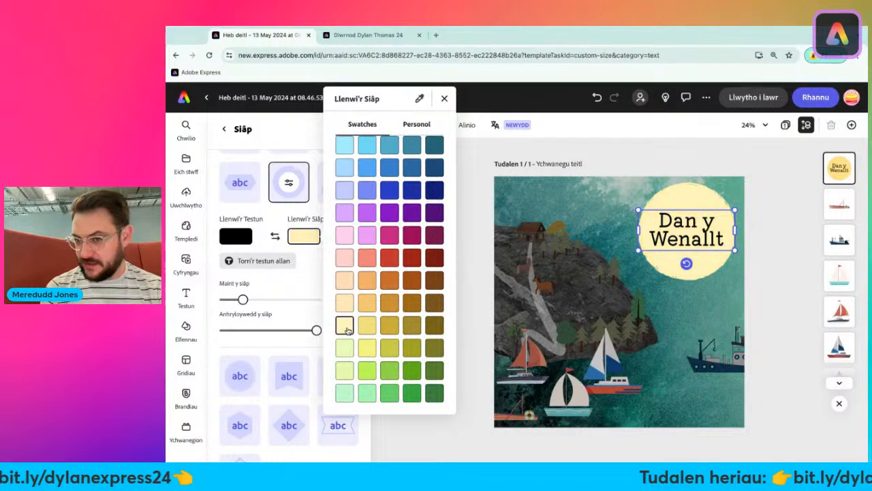
# - Try white as the title circle's fill, return it to the pale yellow swatch and deselect the title
pyautogui.scroll(5, 348, 330)
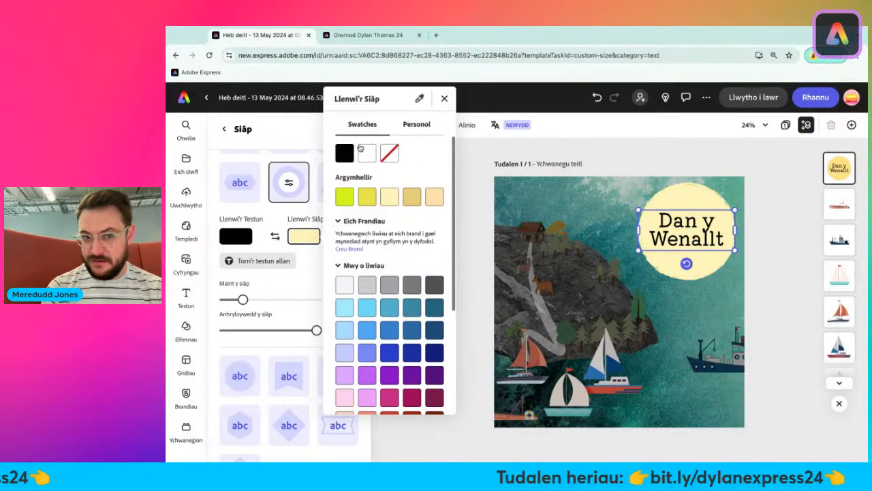
pyautogui.click(364, 151)
pyautogui.scroll(-3, 372, 365)
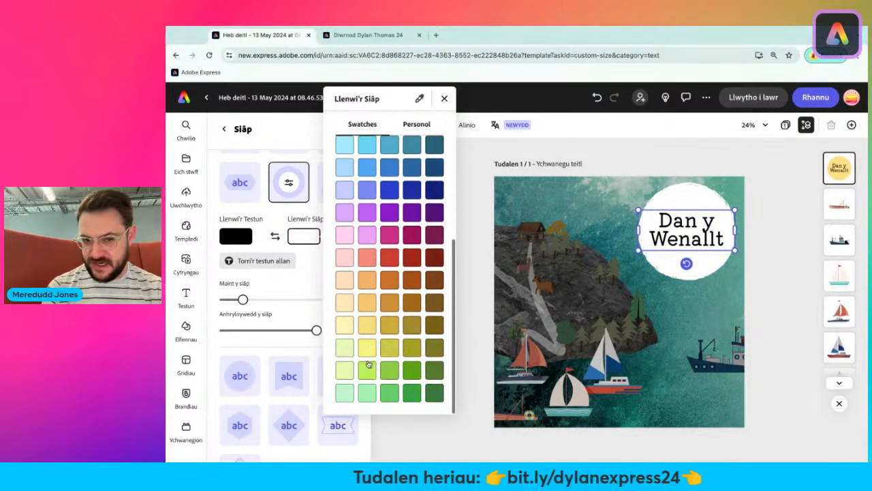
pyautogui.click(345, 326)
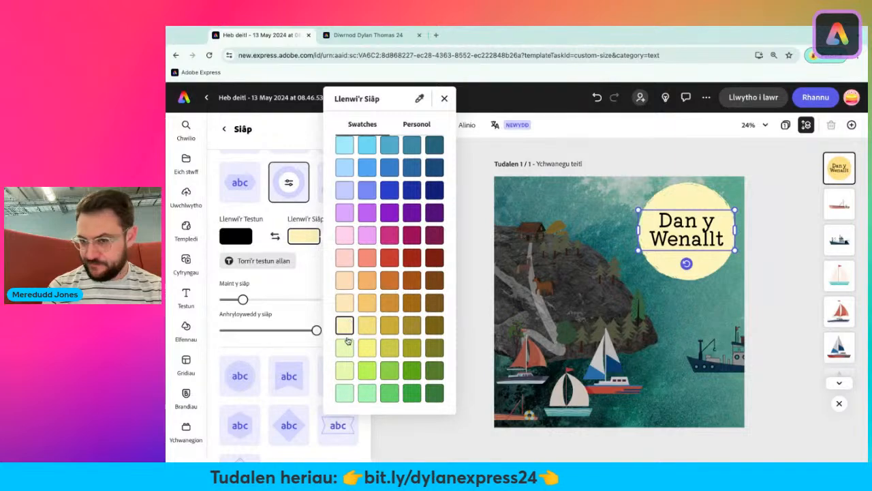
pyautogui.click(475, 158)
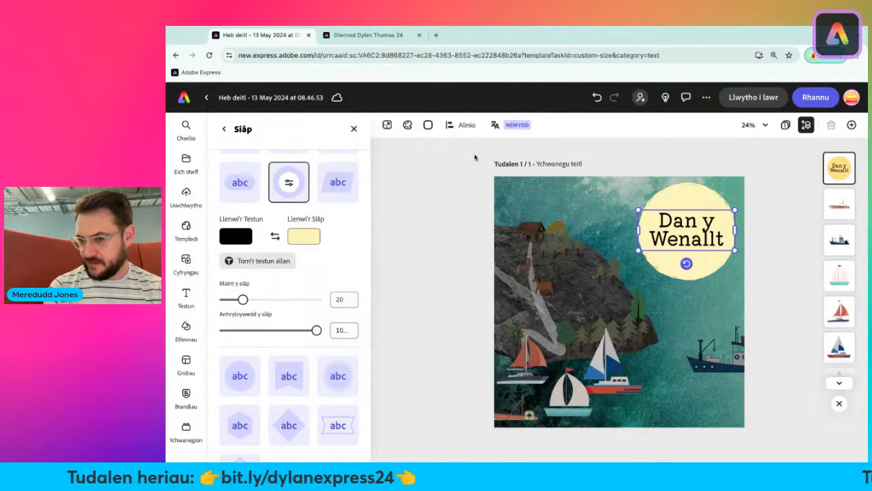
pyautogui.click(492, 158)
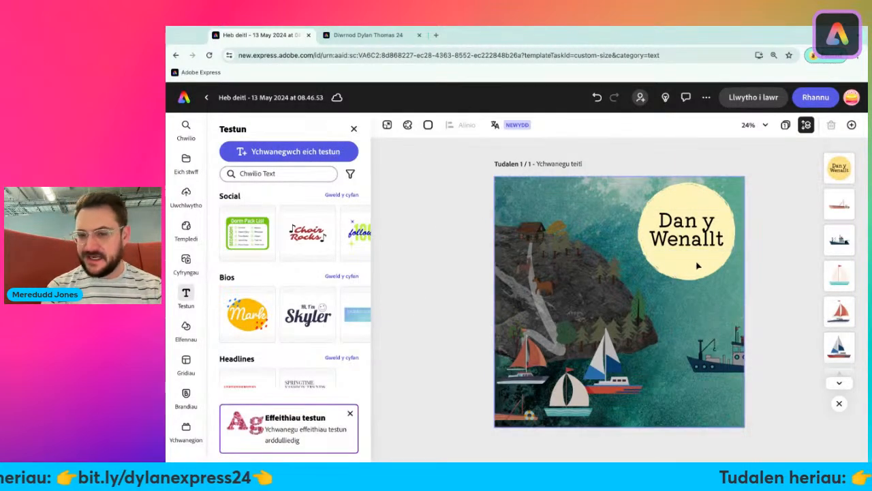
# - Duplicate the "Dan y Wenallt" title and replace the copy's text with "gan Dylan Thomas"
pyautogui.click(699, 228)
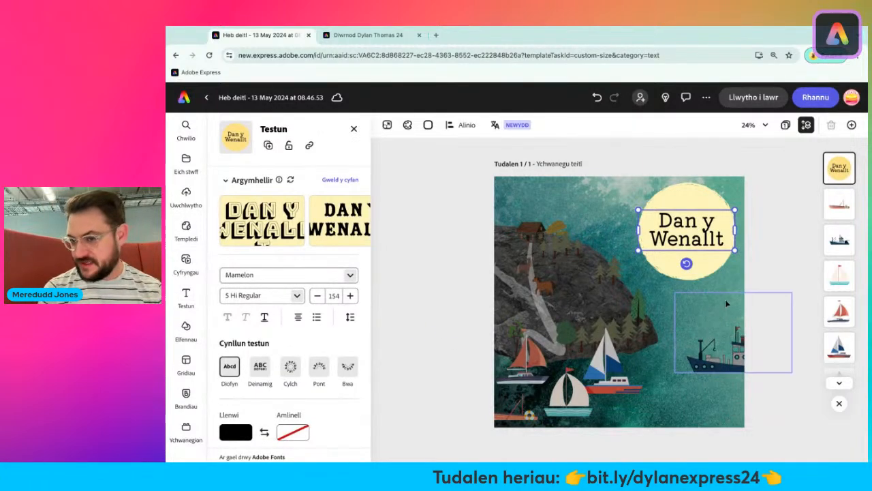
pyautogui.click(265, 152)
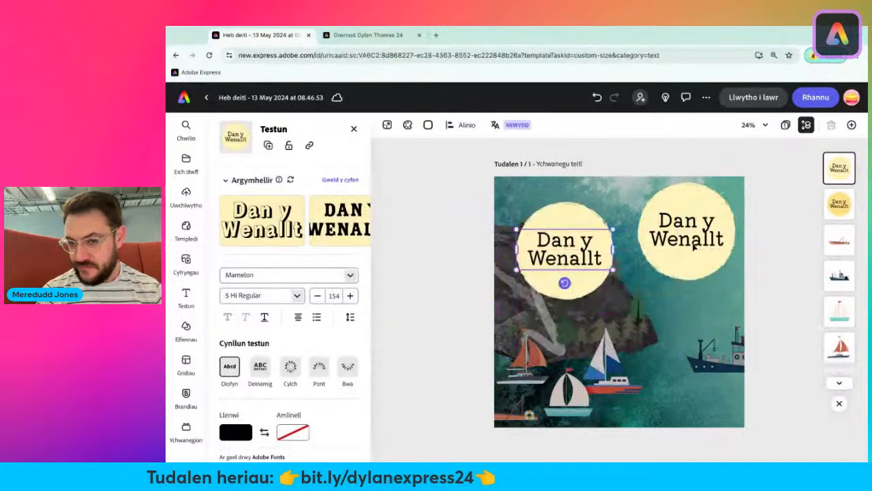
pyautogui.doubleClick(571, 252)
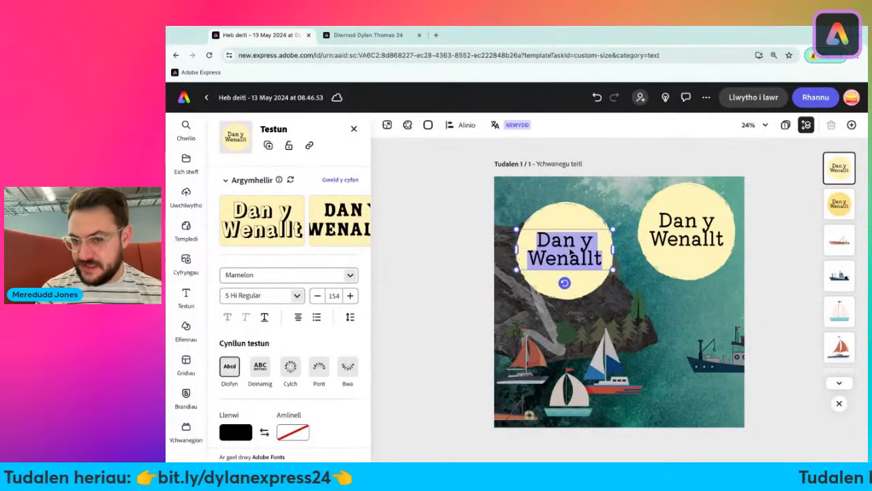
pyautogui.write('gan')
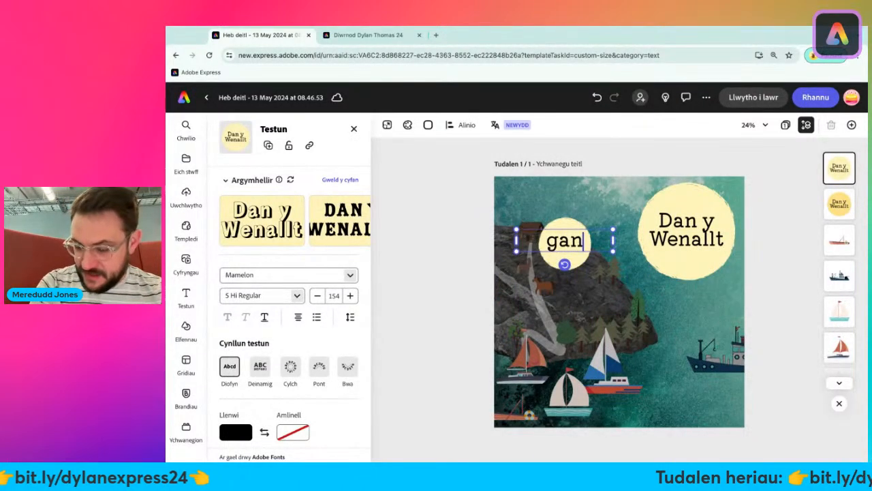
pyautogui.write(' Dylan ')
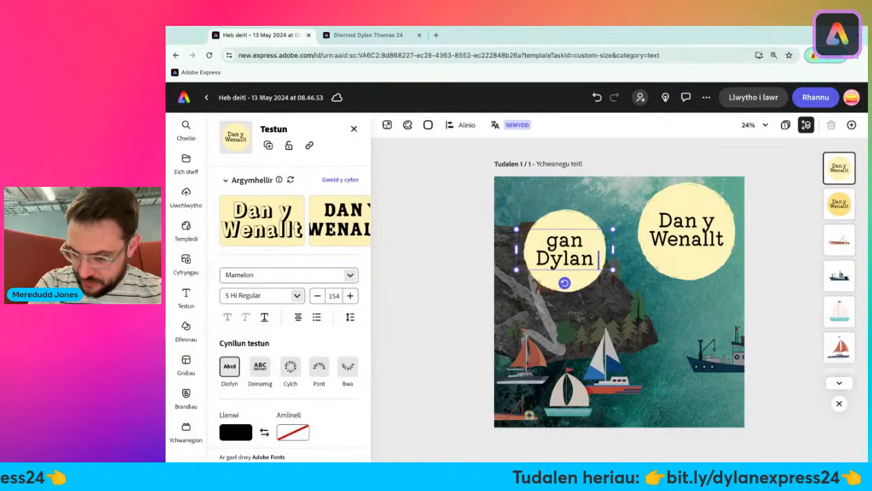
pyautogui.write('Thomas')
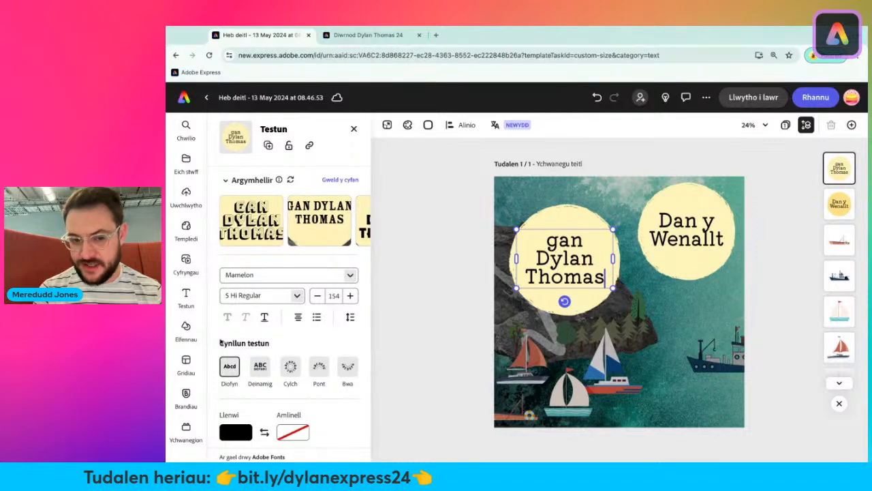
# - Remove the shape behind "gan Dylan Thomas", shrink the text to one small line and place it beneath the title inside the yellow circle
pyautogui.scroll(-5, 293, 382)
pyautogui.click(295, 389)
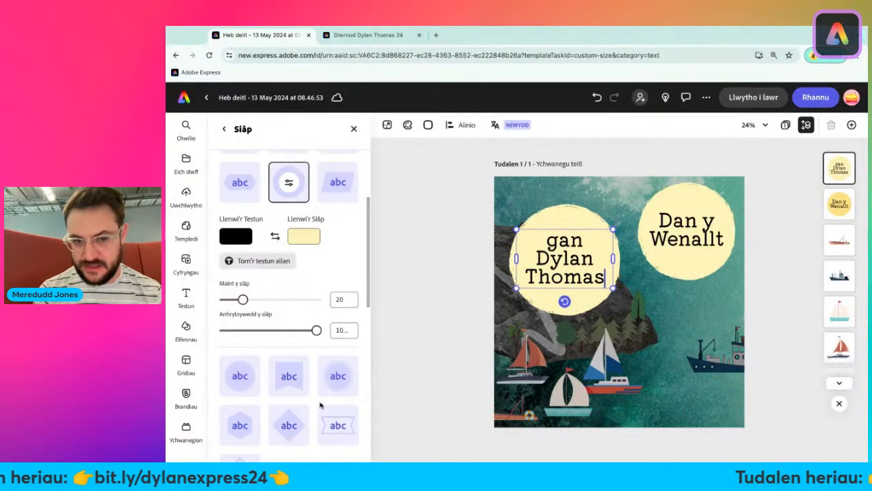
pyautogui.scroll(4, 298, 273)
pyautogui.click(239, 197)
pyautogui.moveTo(611, 289); pyautogui.dragTo(678, 264)
pyautogui.moveTo(610, 264); pyautogui.dragTo(679, 255)
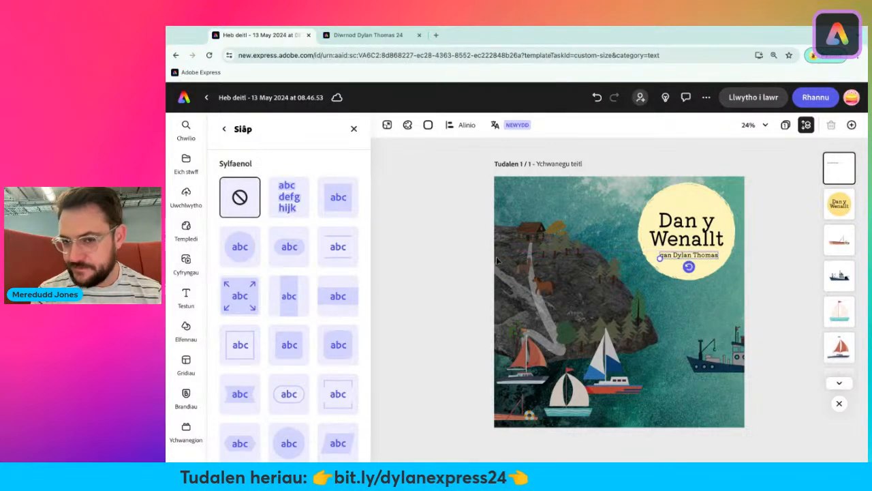
pyautogui.click(479, 262)
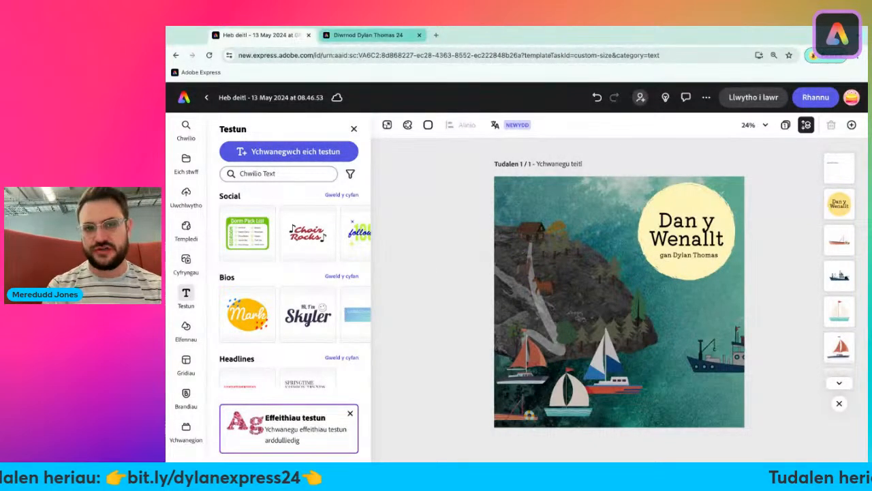
# - Check the original Under Milk Wood cover in the Diwrnod Dylan Thomas 24 page and return to the design
pyautogui.click(371, 35)
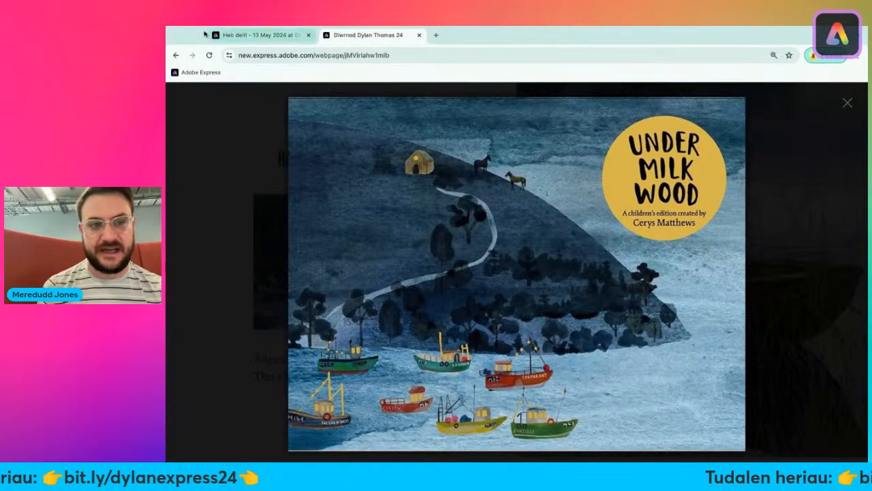
pyautogui.click(260, 35)
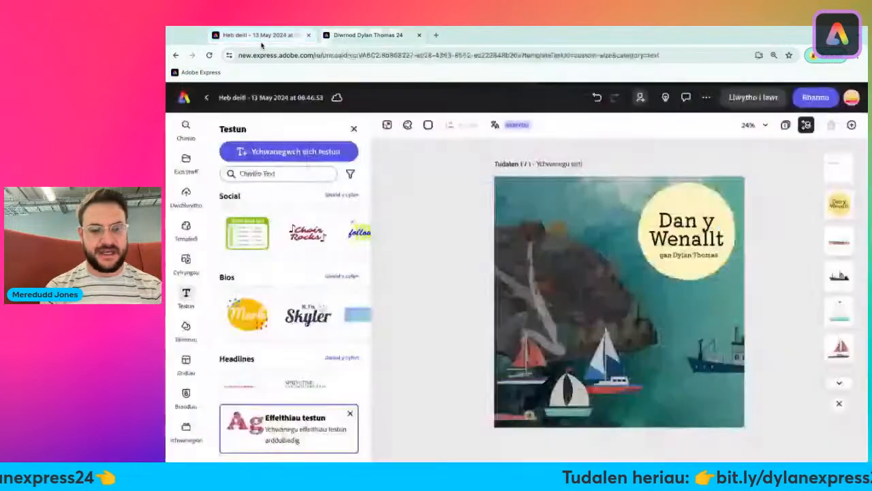
# - Show the full Textures collection from the design assets in Elements (Elfennau)
pyautogui.click(353, 129)
pyautogui.click(184, 329)
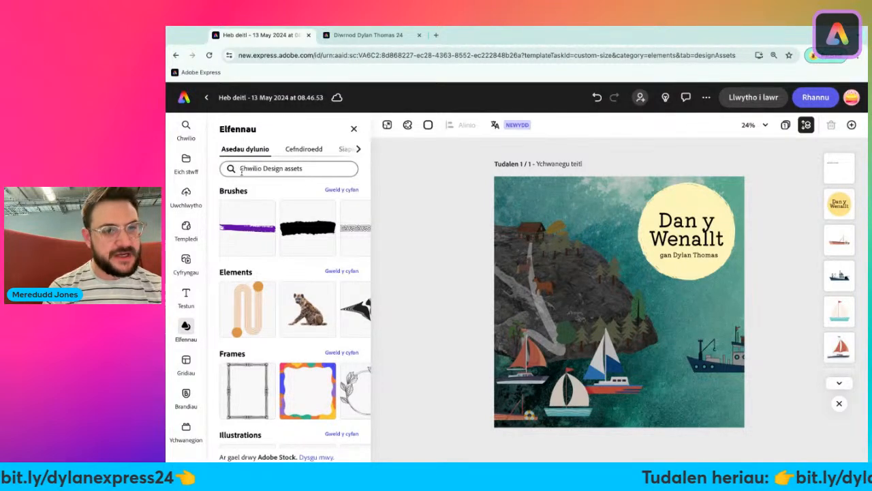
pyautogui.scroll(5, 239, 170)
pyautogui.scroll(-5, 409, 285)
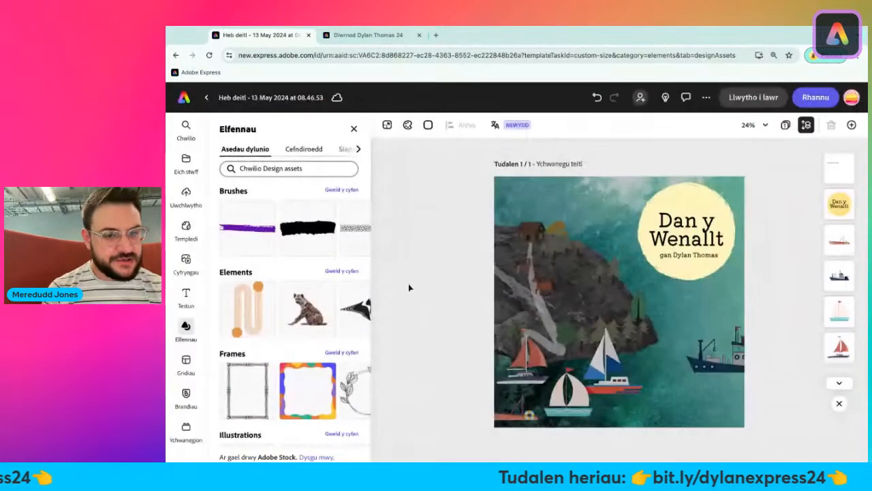
pyautogui.scroll(-3, 231, 312)
pyautogui.scroll(-2, 230, 313)
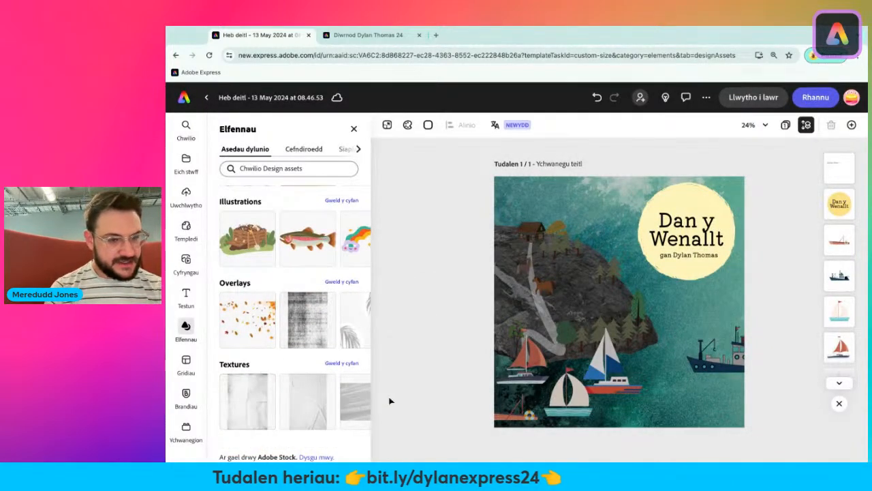
pyautogui.scroll(5, 232, 410)
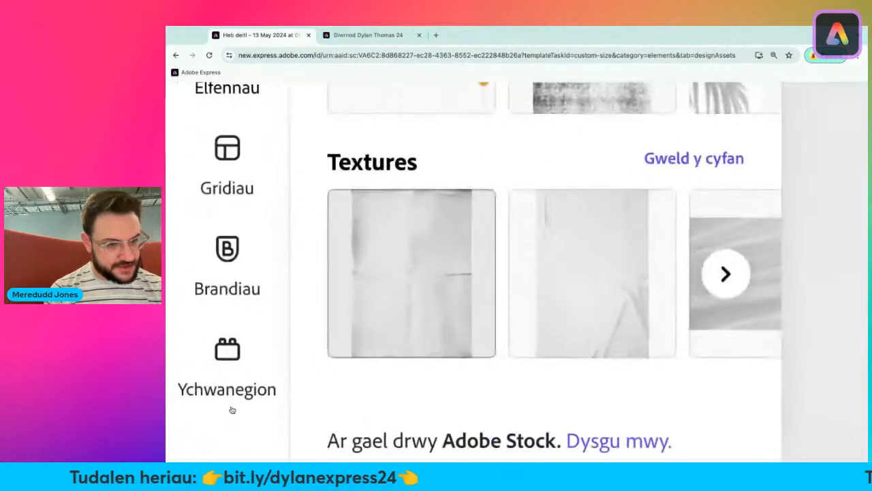
pyautogui.click(709, 160)
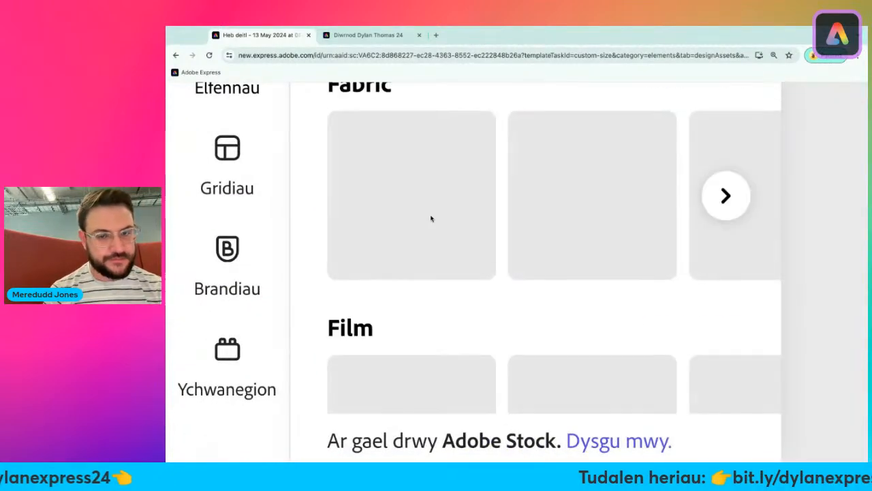
# - Browse the texture categories and show the full Distressed set
pyautogui.scroll(-5, 431, 218)
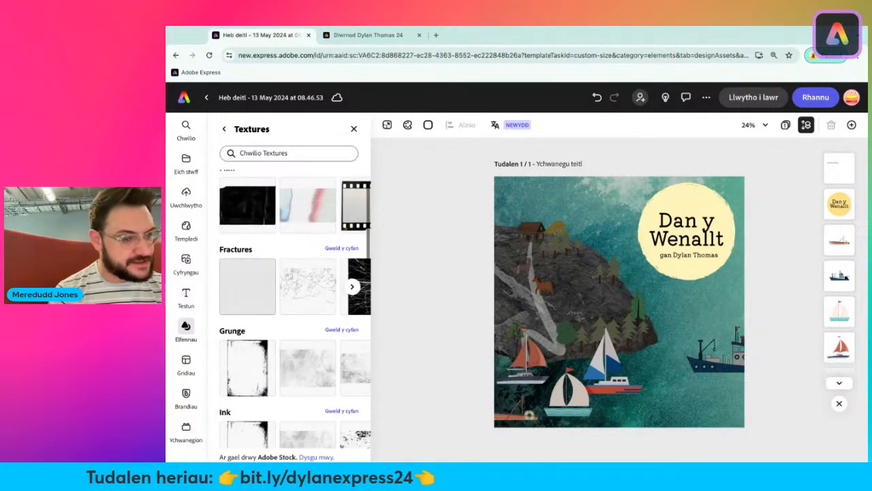
pyautogui.scroll(2, 252, 211)
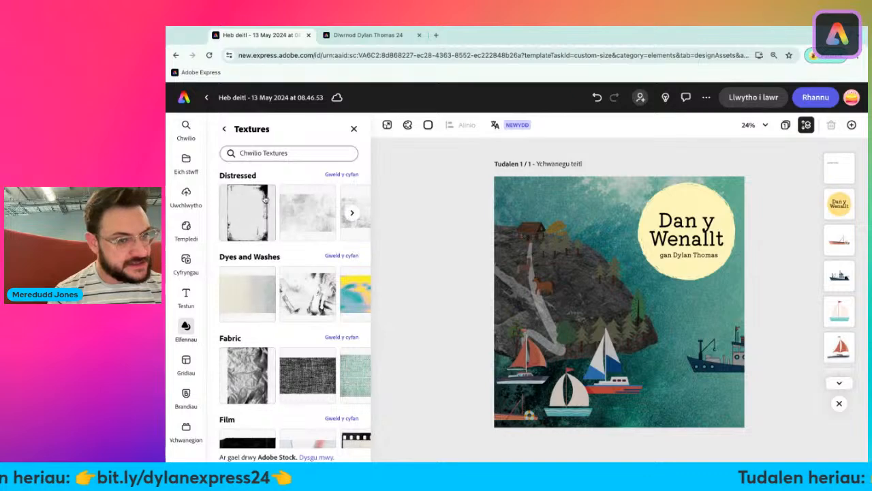
pyautogui.click(350, 176)
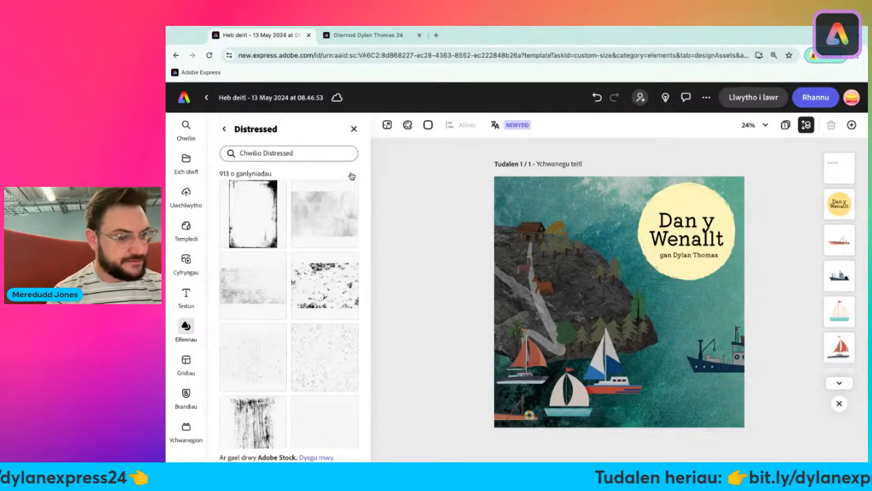
# - Find the black horizontal brush-streak texture among the Distressed textures and add it to the page
pyautogui.scroll(-3, 265, 321)
pyautogui.scroll(-5, 264, 321)
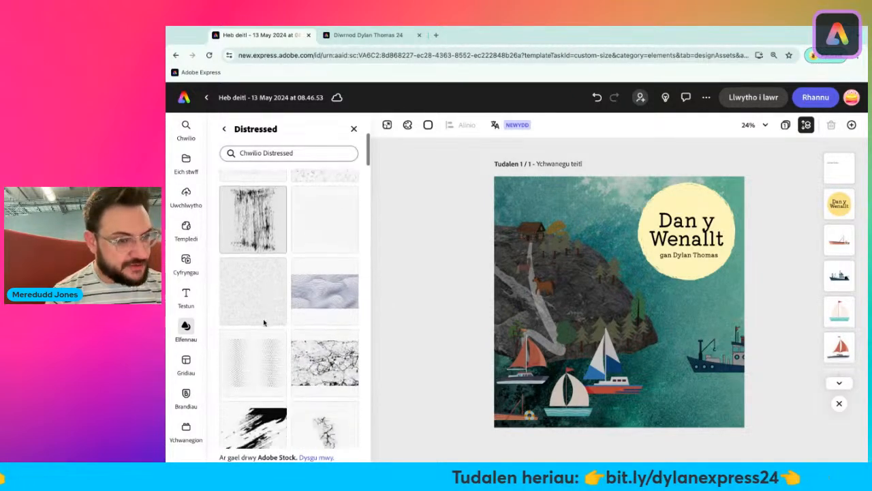
pyautogui.scroll(-5, 289, 310)
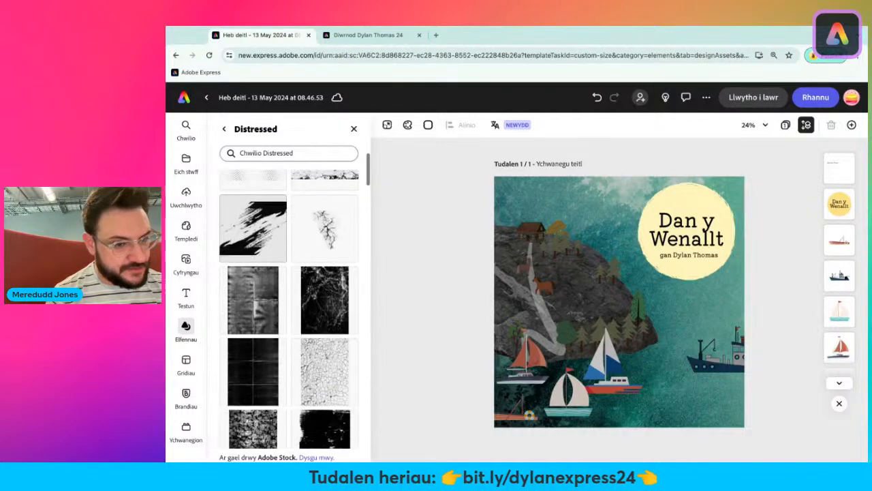
pyautogui.scroll(-5, 289, 310)
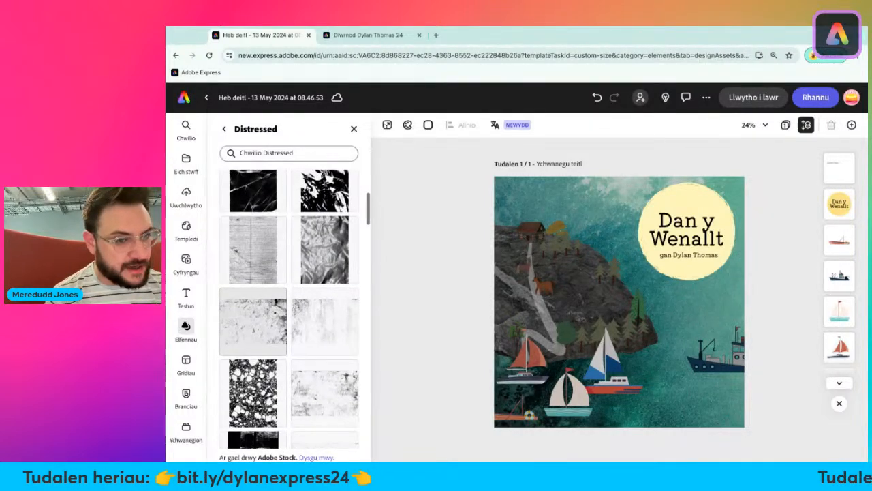
pyautogui.scroll(-4, 273, 305)
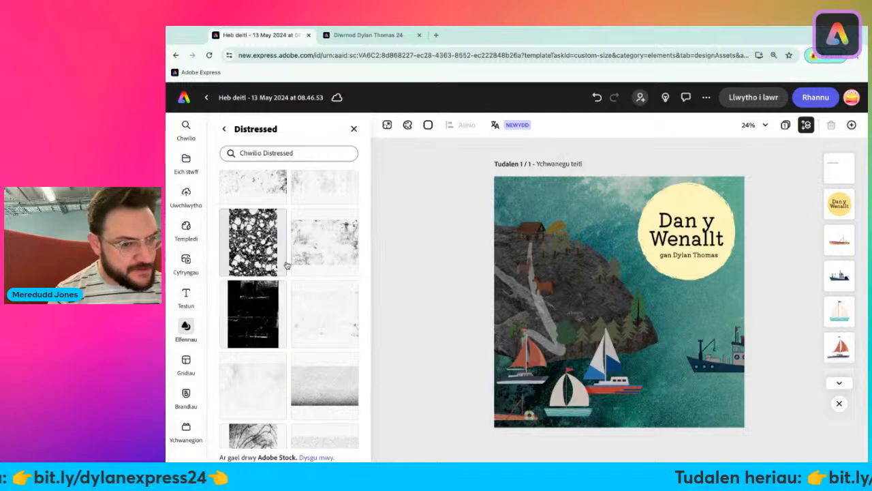
pyautogui.scroll(-3, 280, 341)
pyautogui.scroll(-5, 283, 353)
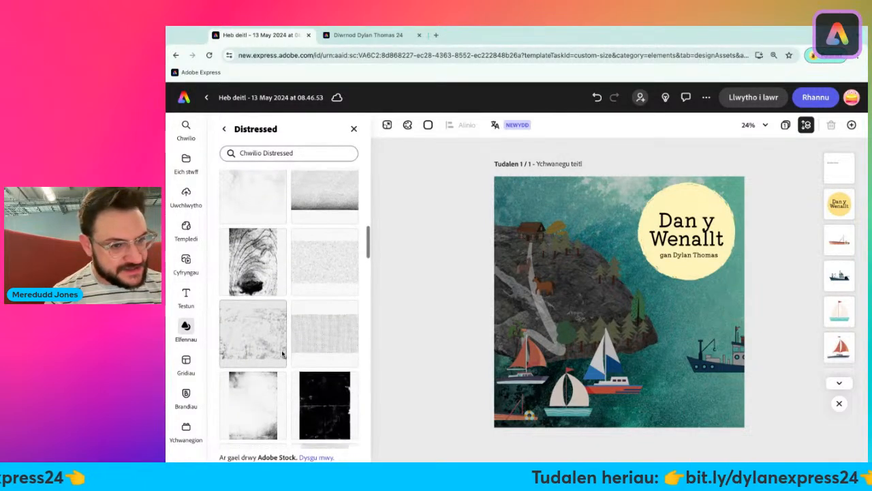
pyautogui.scroll(-1, 368, 399)
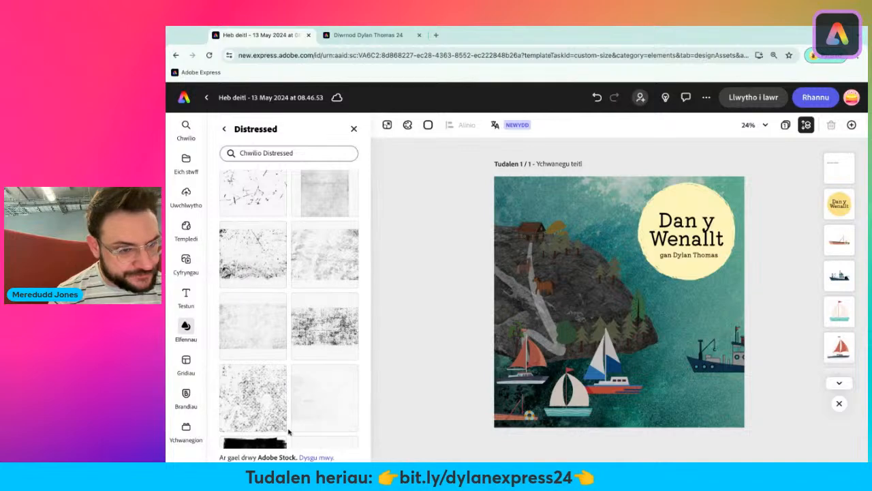
pyautogui.scroll(-10, 302, 273)
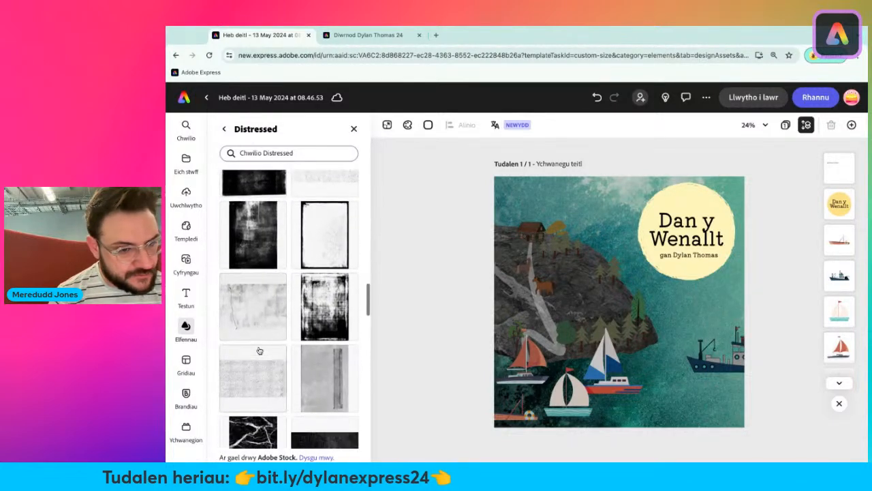
pyautogui.scroll(10, 259, 350)
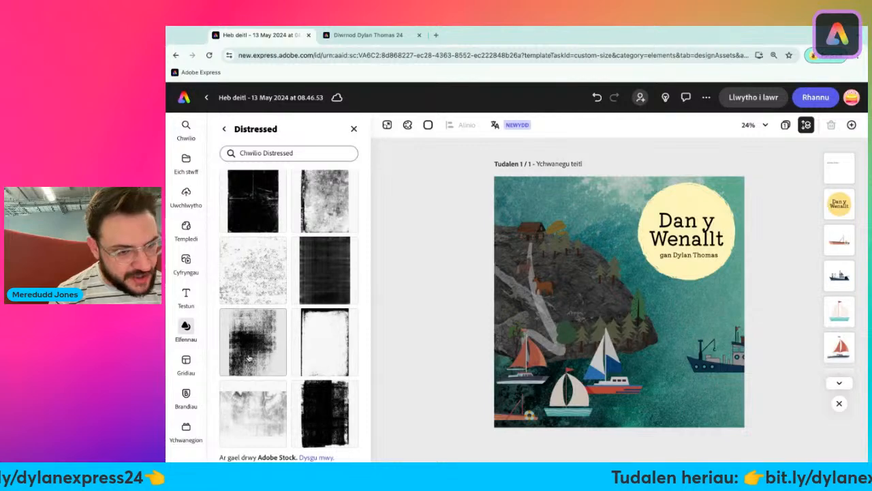
pyautogui.scroll(-3, 258, 350)
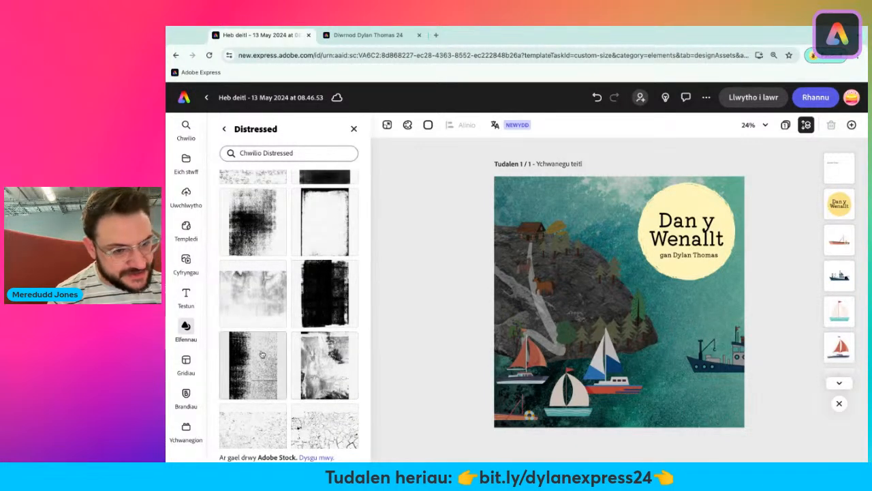
pyautogui.scroll(-5, 277, 349)
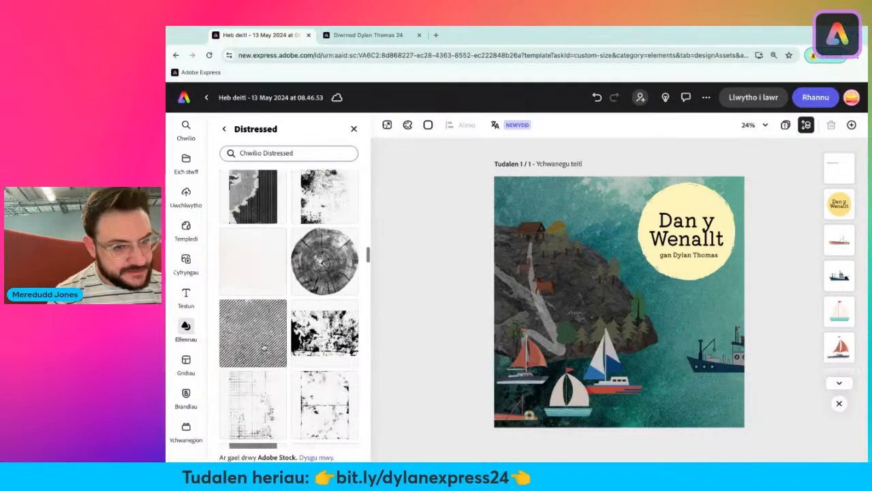
pyautogui.scroll(-5, 265, 348)
pyautogui.scroll(-3, 289, 309)
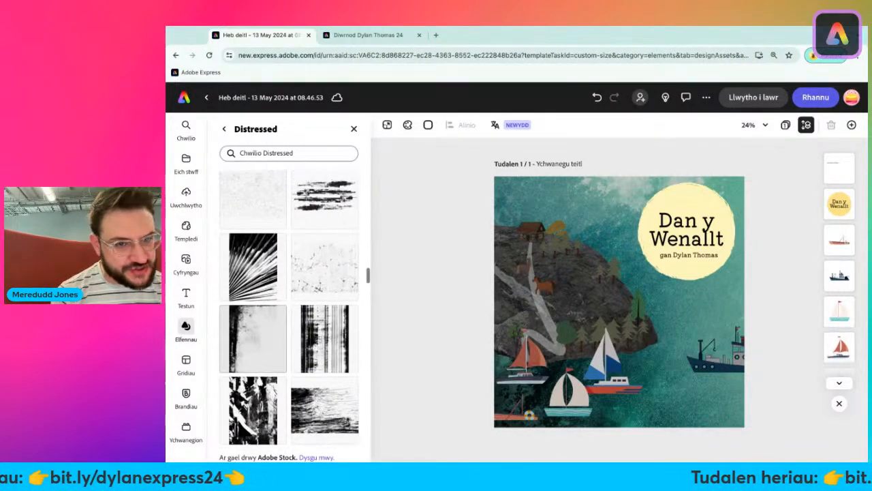
pyautogui.scroll(1, 289, 309)
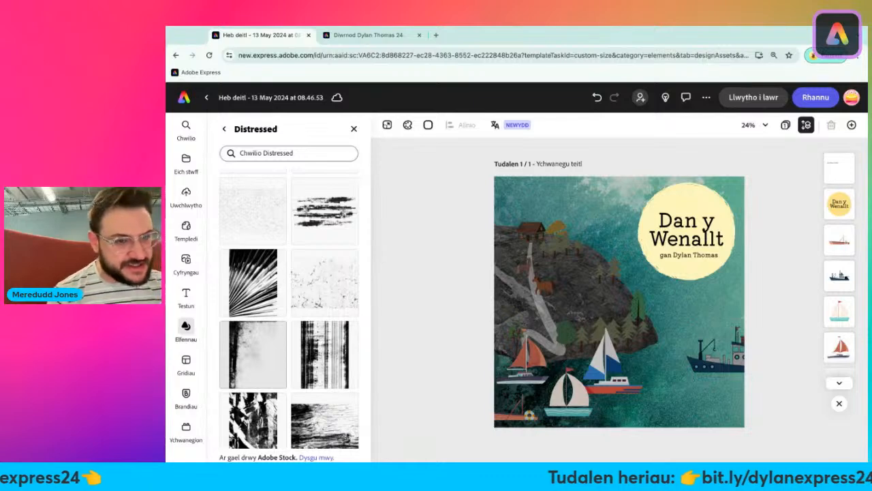
pyautogui.scroll(-1, 327, 286)
pyautogui.scroll(3, 346, 254)
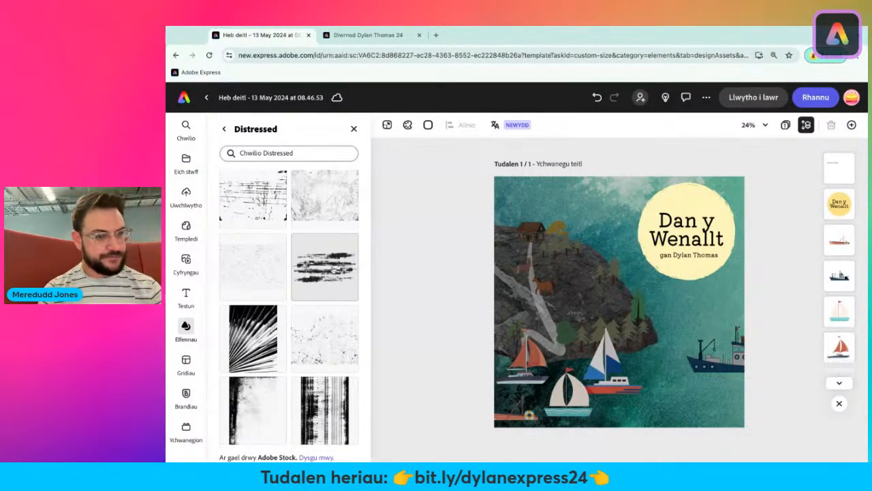
pyautogui.click(332, 270)
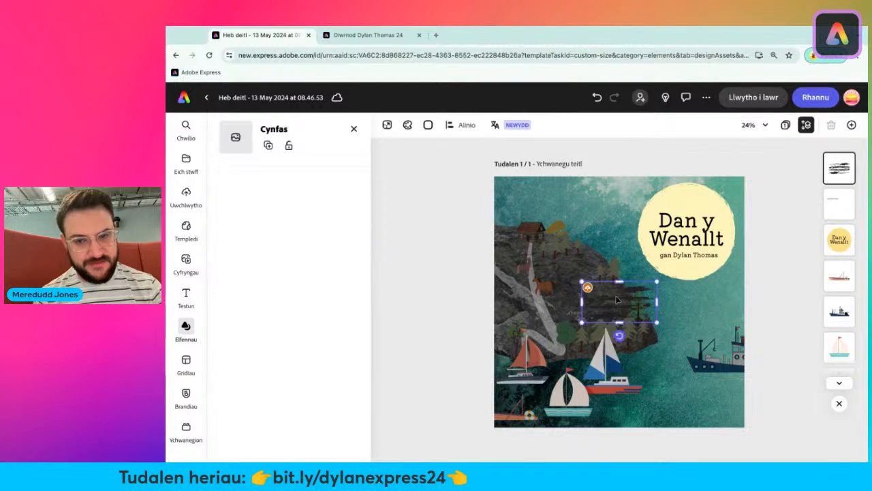
# - Enlarge the brush-streak texture beyond the page width and position it over the lower half of the cover
pyautogui.moveTo(617, 299); pyautogui.dragTo(623, 298)
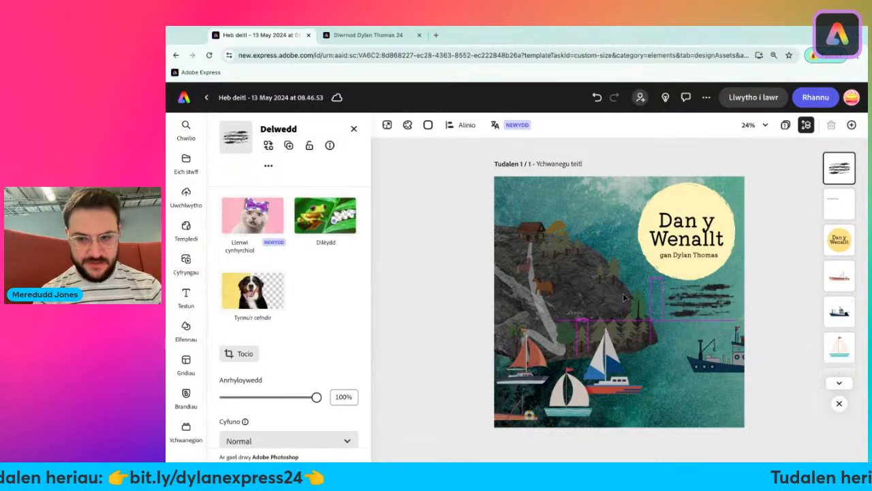
pyautogui.moveTo(663, 322); pyautogui.dragTo(429, 447)
pyautogui.moveTo(738, 280); pyautogui.dragTo(791, 251)
pyautogui.moveTo(668, 288)
pyautogui.mouseDown()
pyautogui.moveTo(658, 443)
pyautogui.moveTo(667, 237)
pyautogui.moveTo(678, 290)
pyautogui.moveTo(680, 240)
pyautogui.mouseUp()
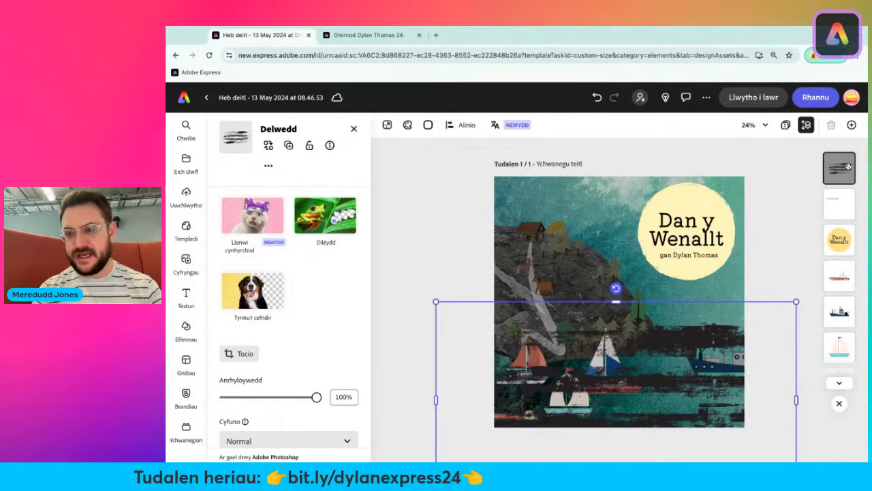
# - Send the brush-streak texture down the layer stack so it sits directly above the teal background and behind the rock
pyautogui.scroll(5, 848, 166)
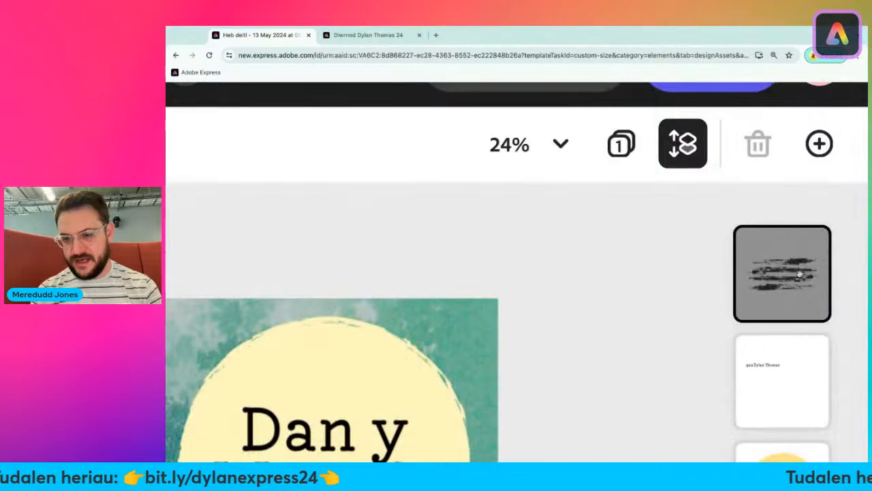
pyautogui.scroll(-5, 800, 274)
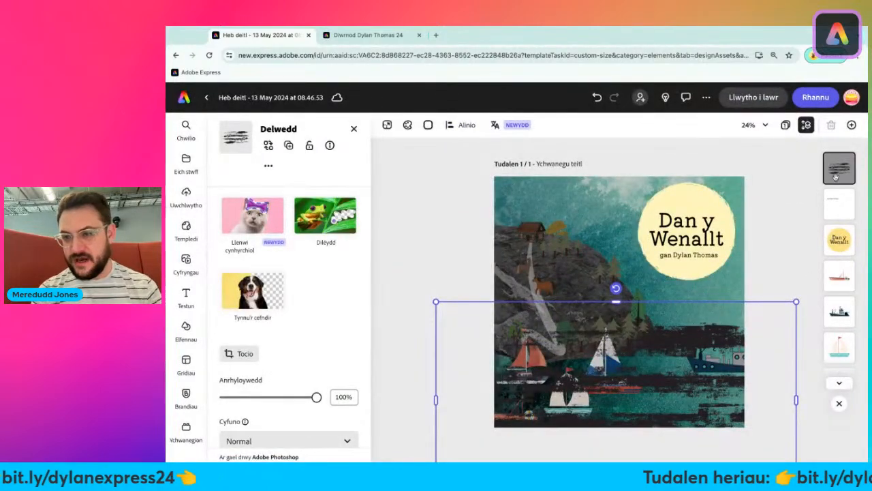
pyautogui.scroll(-5, 839, 273)
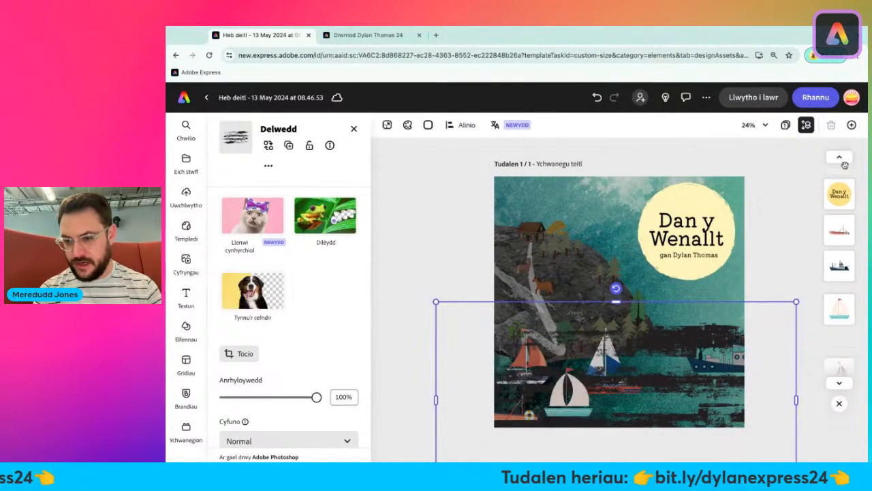
pyautogui.scroll(-5, 839, 273)
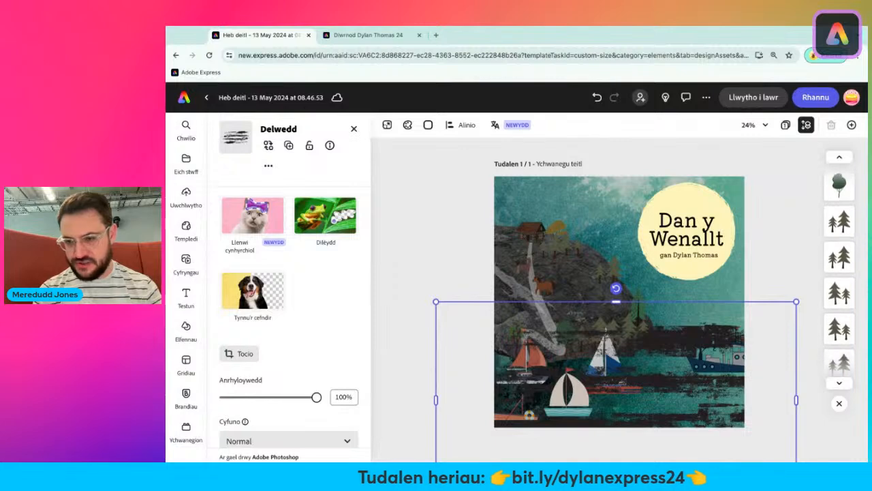
pyautogui.scroll(-5, 839, 273)
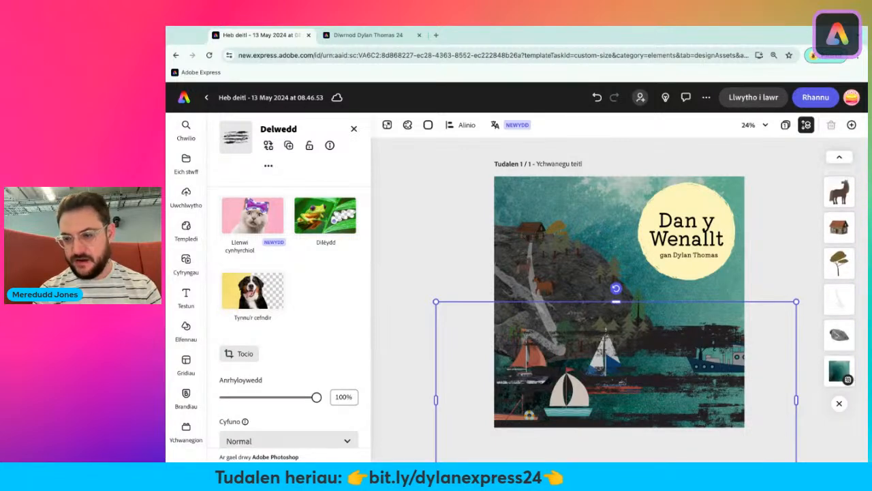
pyautogui.moveTo(839, 347); pyautogui.dragTo(839, 336)
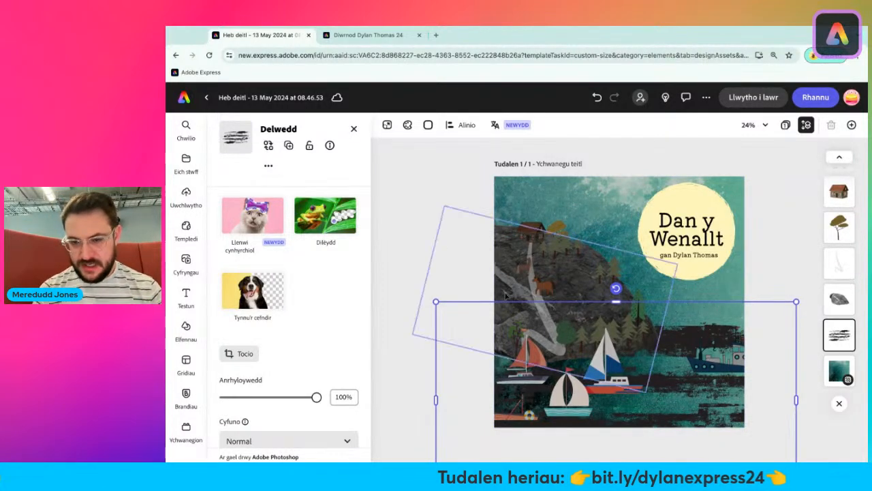
pyautogui.click(845, 368)
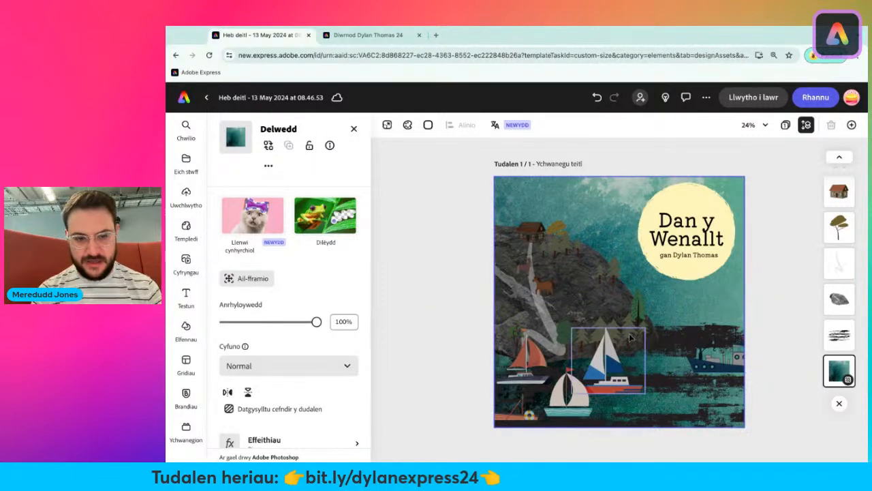
pyautogui.scroll(10, 225, 317)
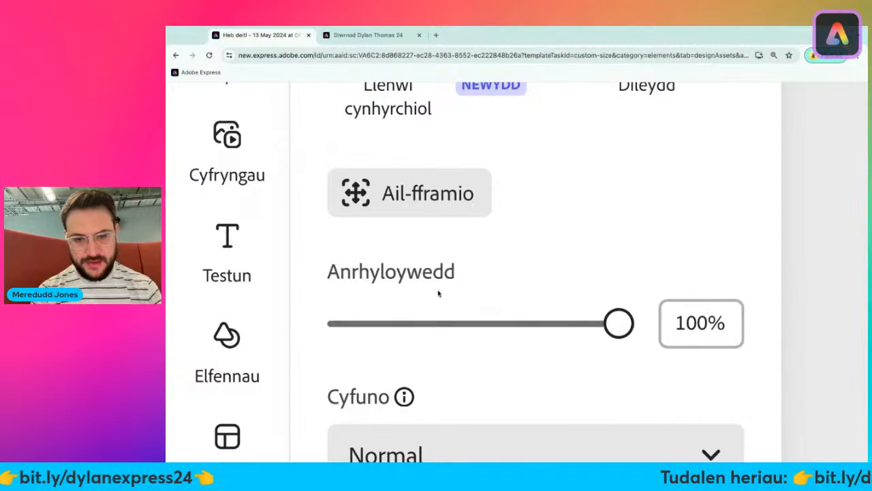
pyautogui.scroll(-10, 438, 293)
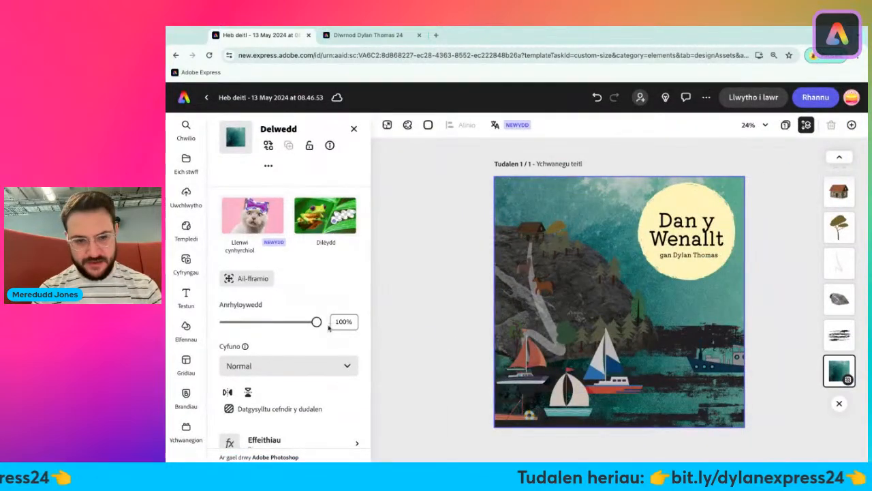
pyautogui.moveTo(316, 321)
pyautogui.mouseDown()
pyautogui.moveTo(225, 322)
pyautogui.moveTo(316, 321)
pyautogui.mouseUp()
# - Select the brush-streak texture layer and lower its opacity (Anrhyloywedd) to 0%
pyautogui.click(844, 336)
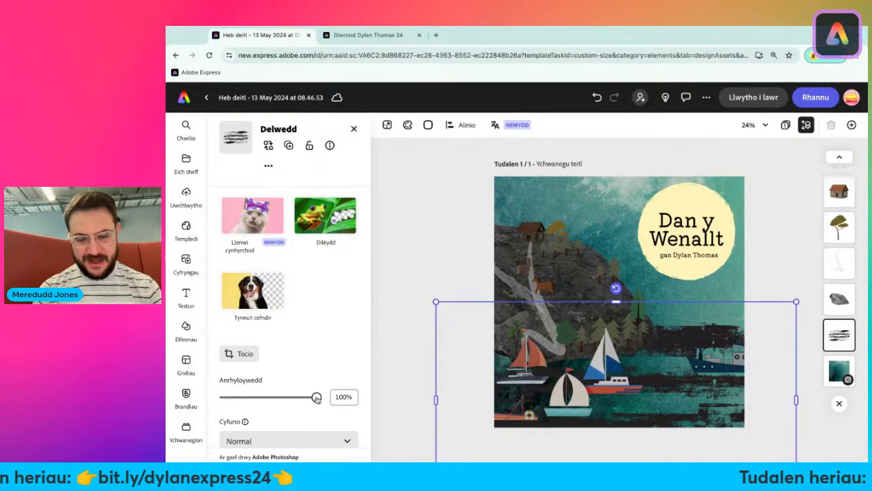
pyautogui.moveTo(316, 398); pyautogui.dragTo(225, 398)
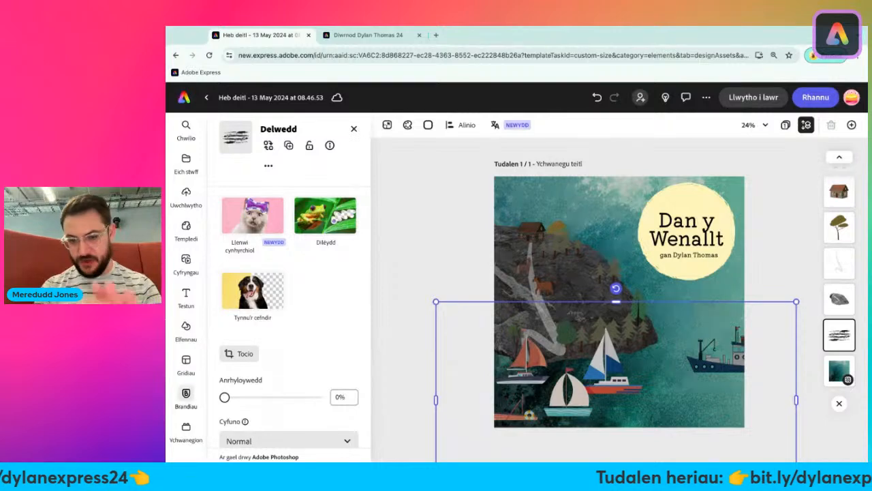
# - Set the brush-streak texture's opacity (Anrhyloywedd) to 36% and deselect it
pyautogui.moveTo(187, 395)
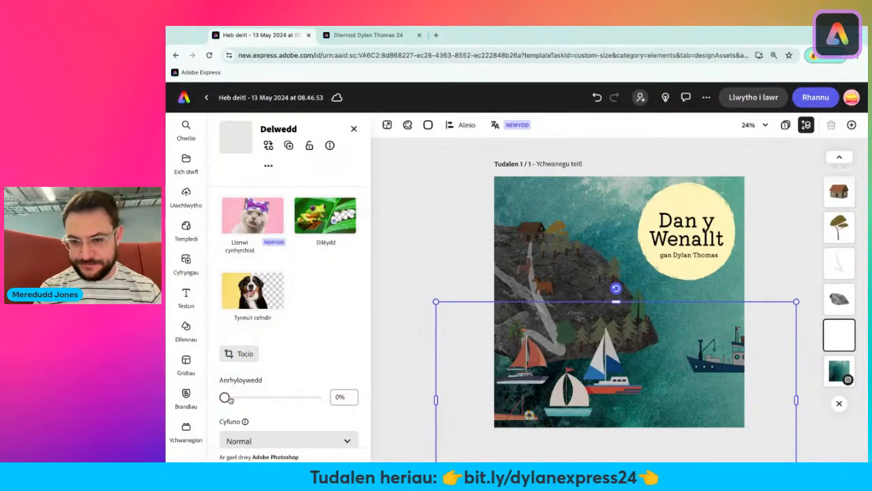
pyautogui.moveTo(227, 400); pyautogui.dragTo(244, 399)
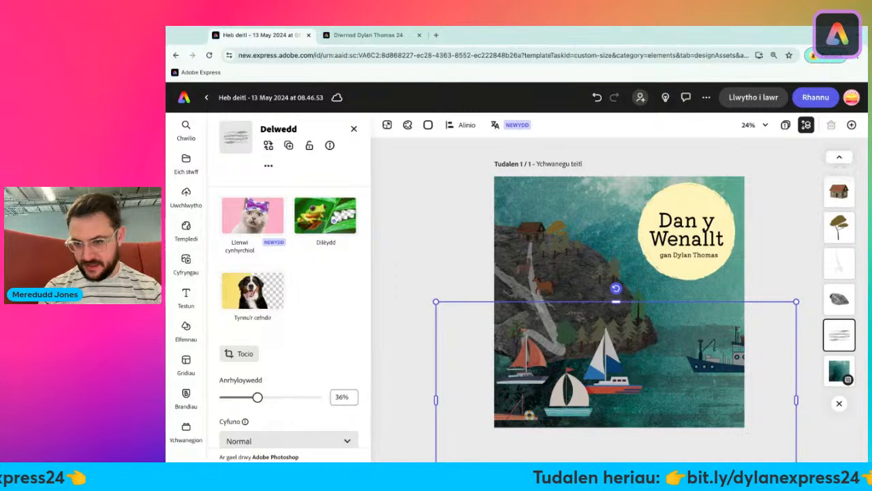
pyautogui.click(444, 236)
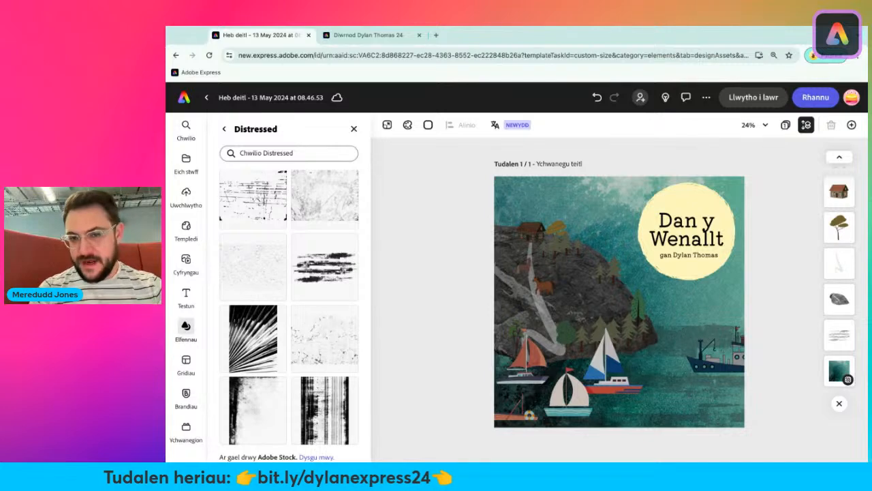
# - Leave the Distressed textures and open the full Stippled collection
pyautogui.click(224, 128)
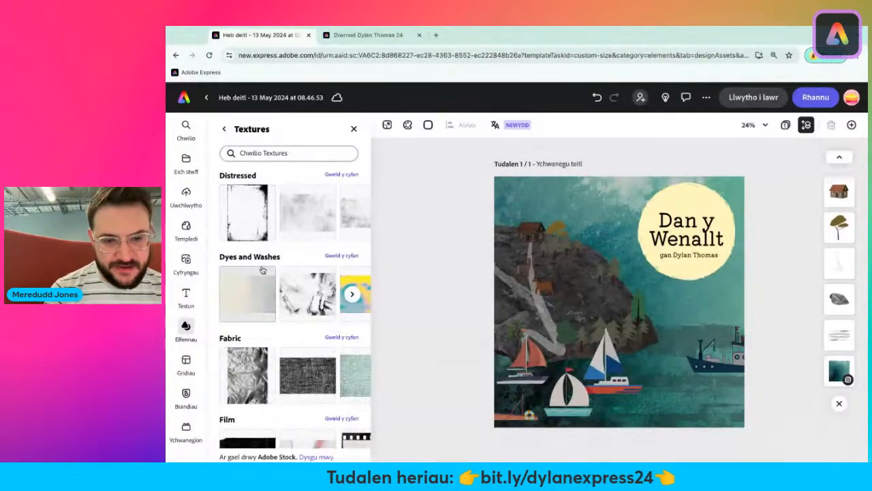
pyautogui.scroll(-10, 263, 270)
pyautogui.scroll(-7, 262, 267)
pyautogui.scroll(3, 262, 268)
pyautogui.scroll(-2, 262, 267)
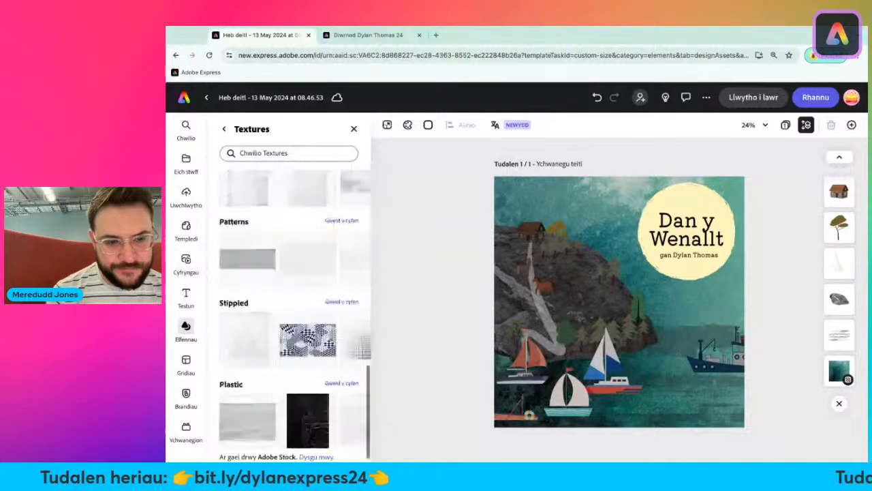
pyautogui.scroll(-1, 257, 310)
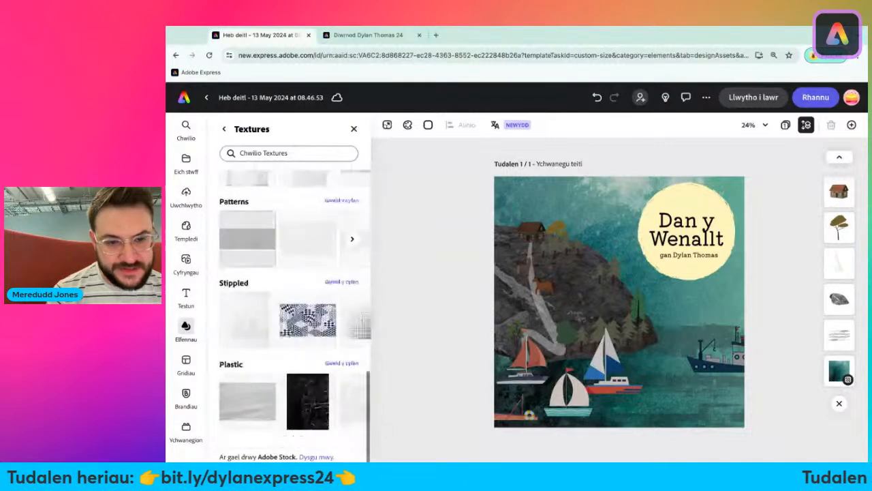
pyautogui.click(338, 281)
# - Find the pale grey mottled texture in the Stippled collection and add it to the page
pyautogui.scroll(-2, 250, 352)
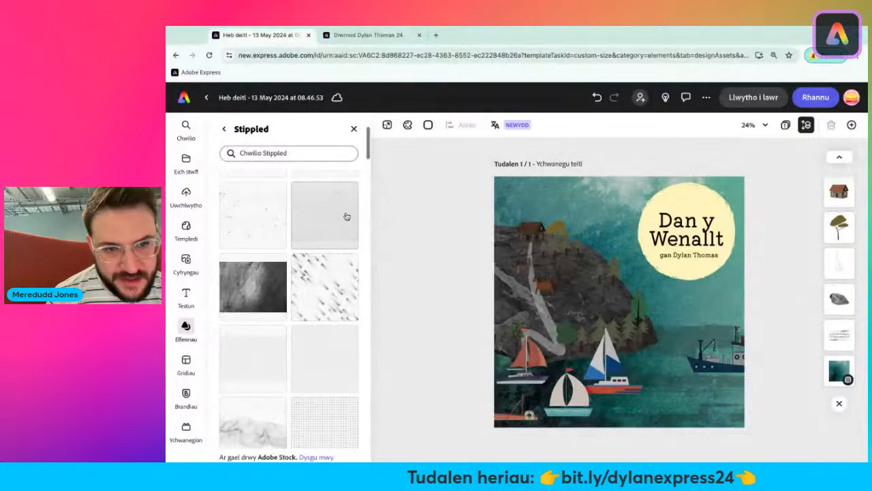
pyautogui.scroll(-4, 282, 277)
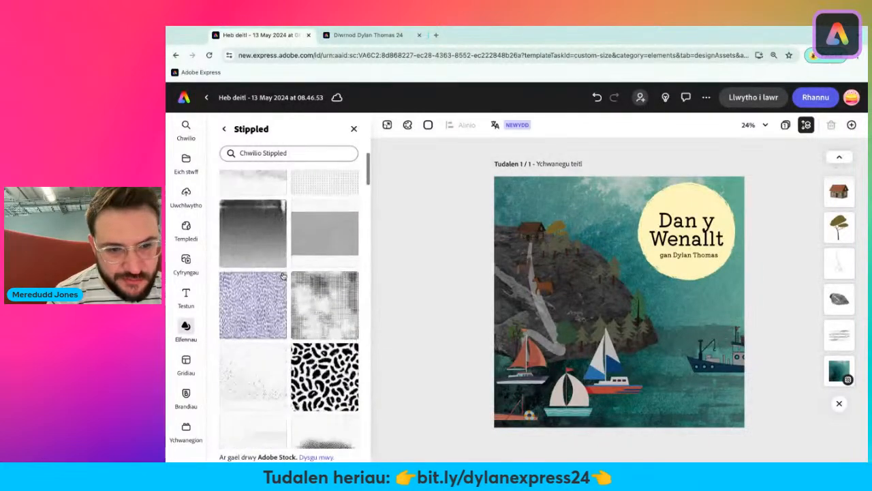
pyautogui.scroll(-3, 282, 275)
pyautogui.scroll(-1, 282, 280)
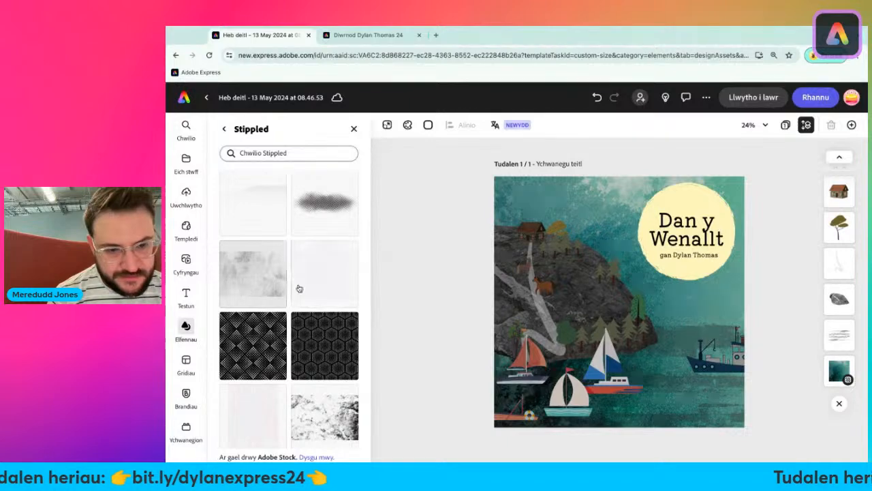
pyautogui.scroll(-3, 287, 286)
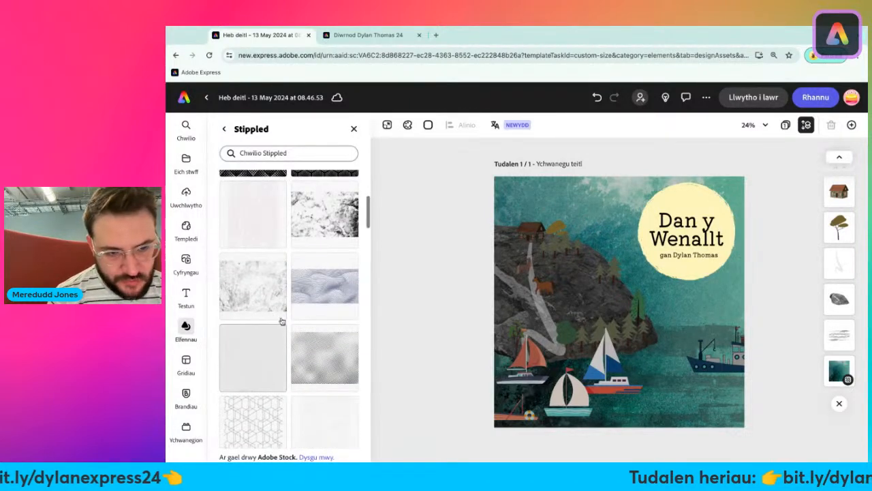
pyautogui.click(256, 295)
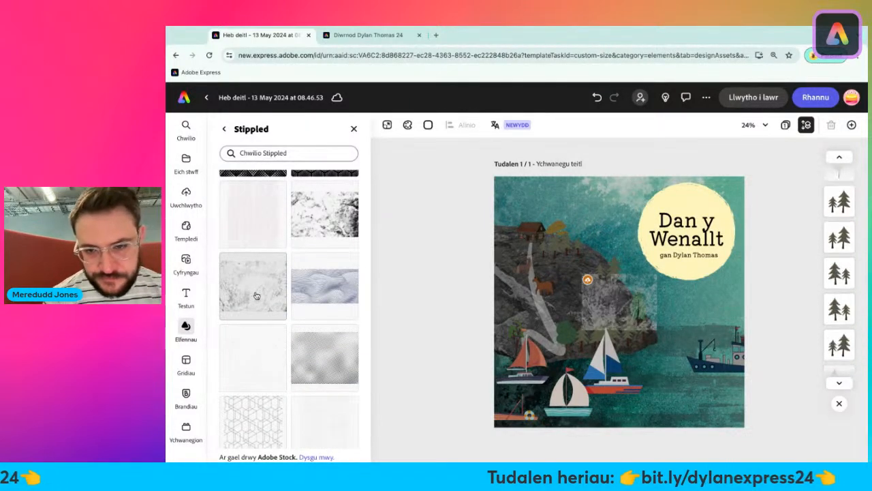
# - Enlarge the mottled stippled texture beyond the page edges and position it so it covers the whole cover
pyautogui.click(629, 308)
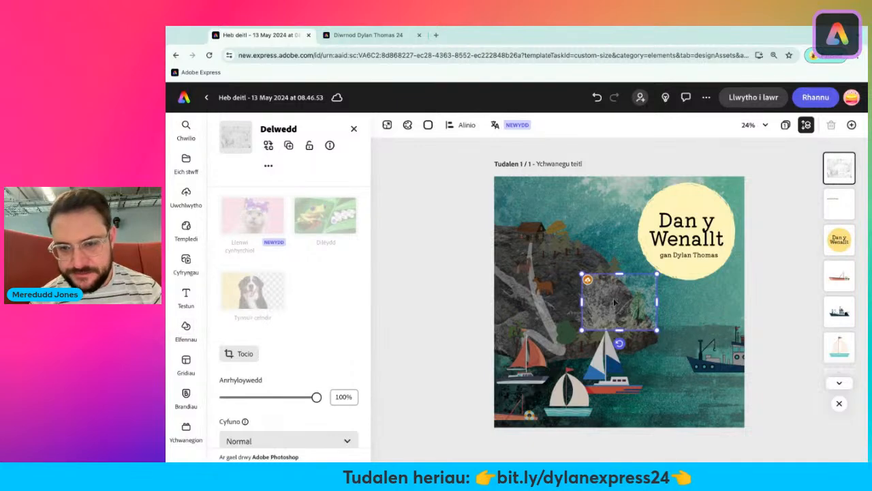
pyautogui.moveTo(629, 308); pyautogui.dragTo(534, 208)
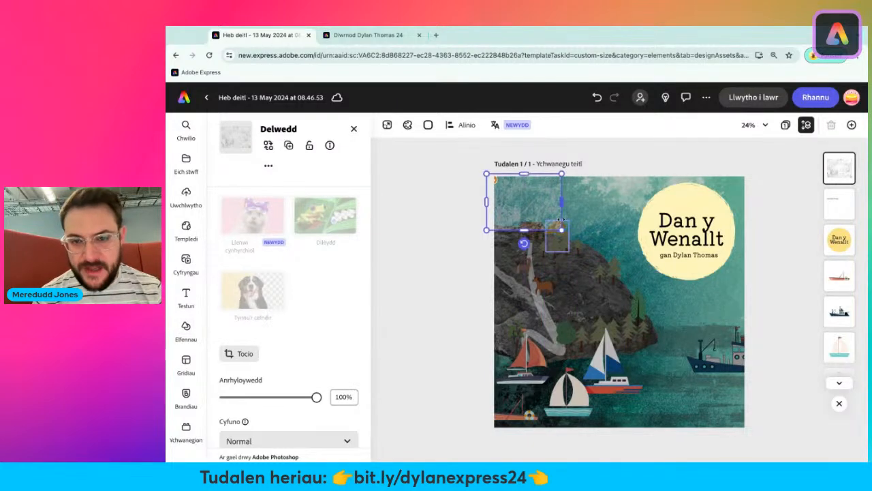
pyautogui.moveTo(562, 230); pyautogui.dragTo(832, 432)
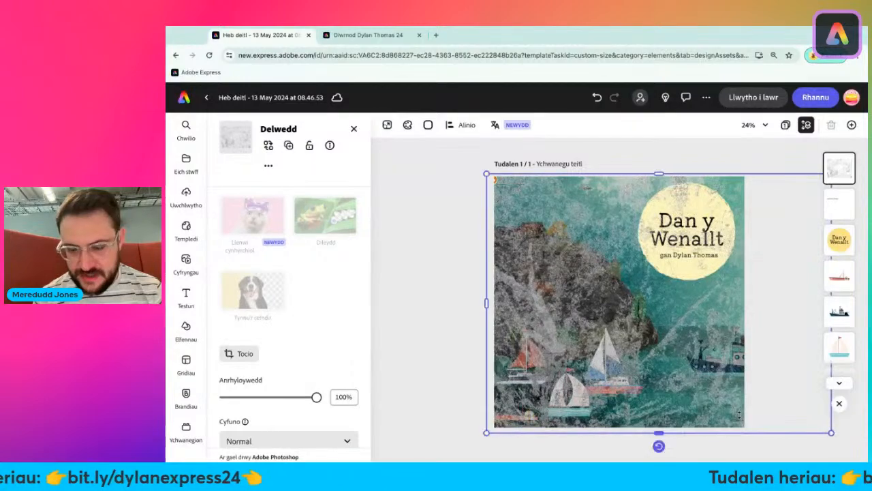
pyautogui.moveTo(754, 356); pyautogui.dragTo(699, 357)
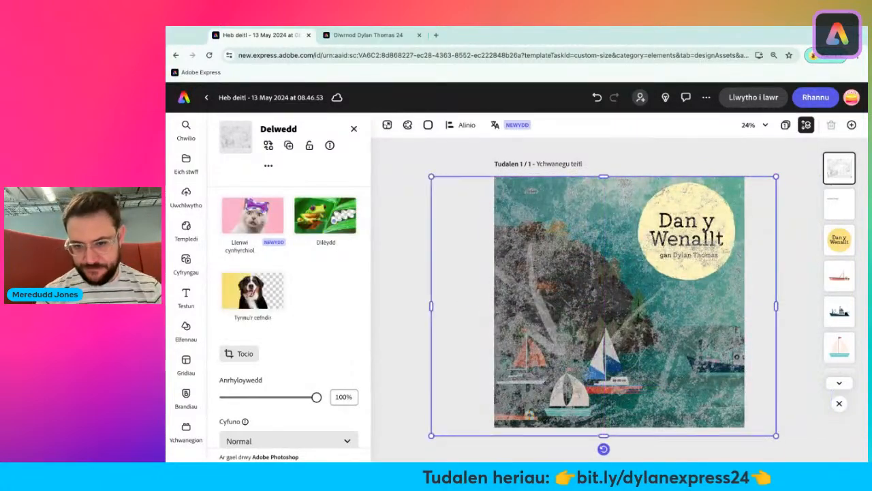
pyautogui.moveTo(432, 177); pyautogui.dragTo(426, 171)
pyautogui.moveTo(618, 291); pyautogui.dragTo(623, 297)
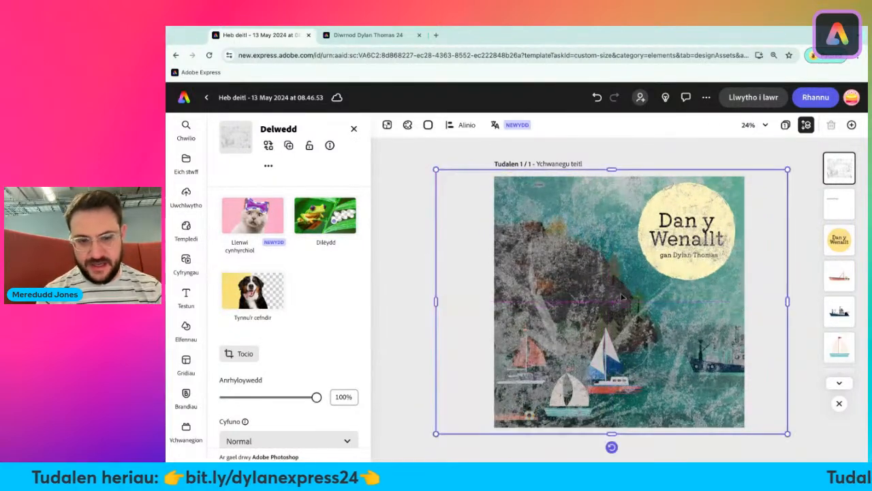
# - Lower the mottled texture's opacity (Anrhyloywedd) to 29% and deselect it
pyautogui.click(378, 286)
pyautogui.click(576, 300)
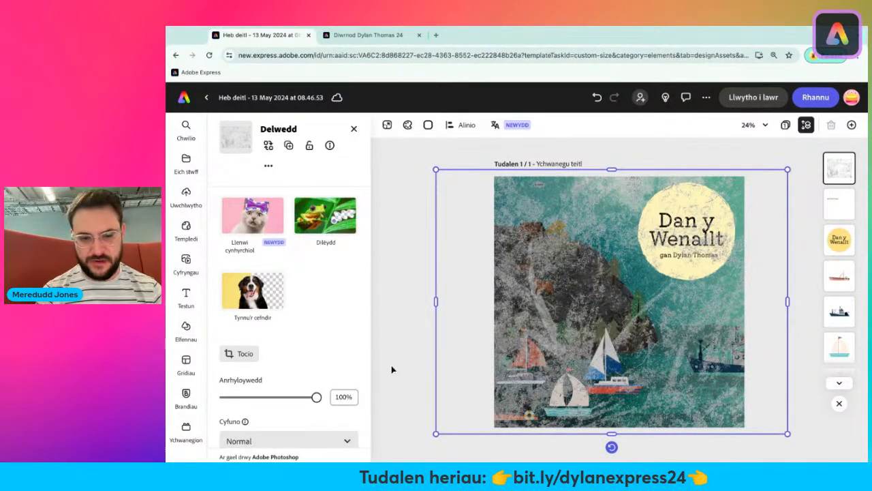
pyautogui.moveTo(318, 402); pyautogui.dragTo(252, 397)
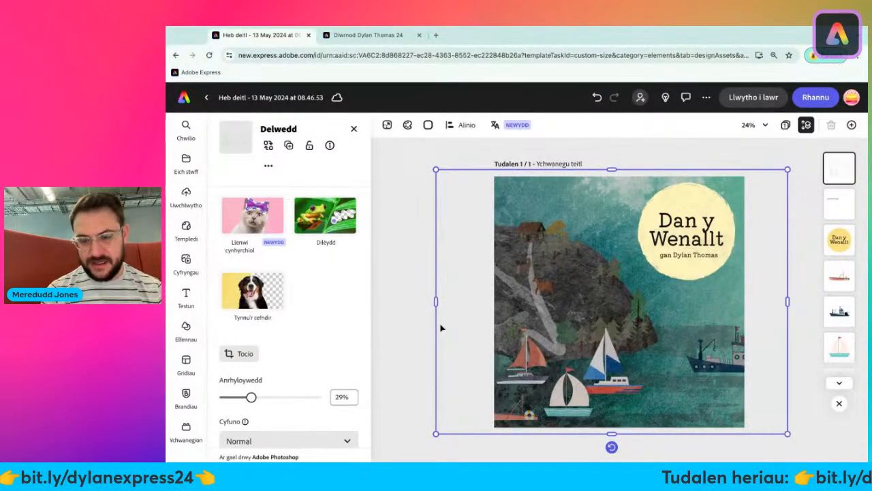
pyautogui.click(353, 128)
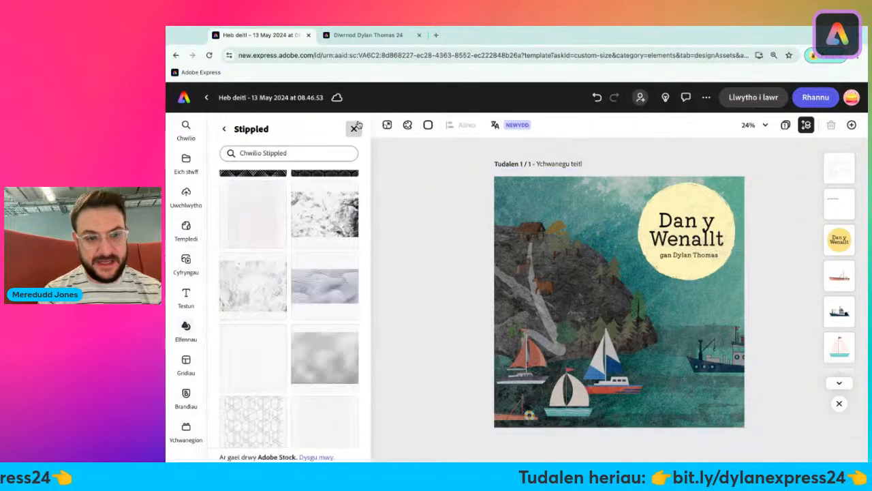
# - Go back to the Distressed textures and add the black splatter texture to the page
pyautogui.click(223, 129)
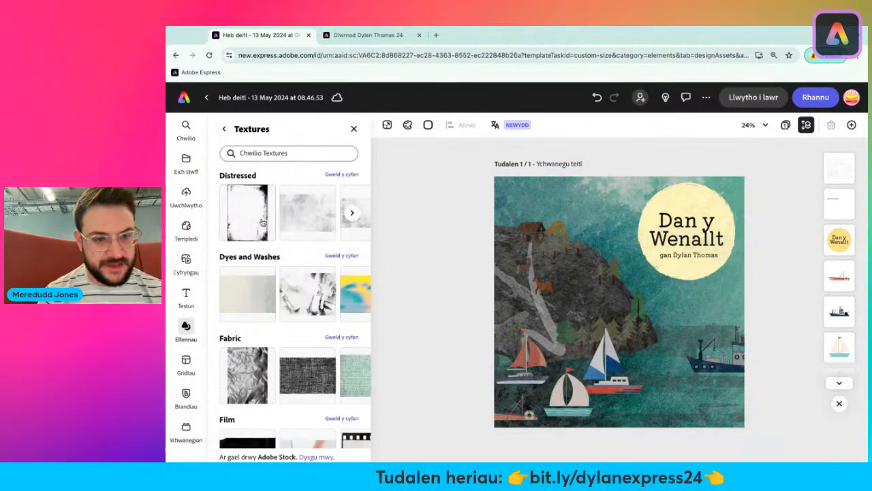
pyautogui.click(341, 174)
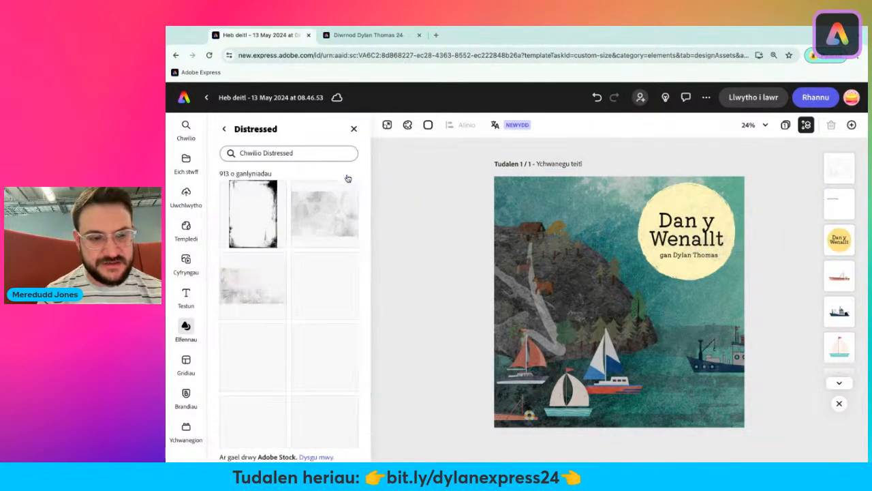
pyautogui.scroll(-2, 311, 335)
pyautogui.scroll(-5, 311, 334)
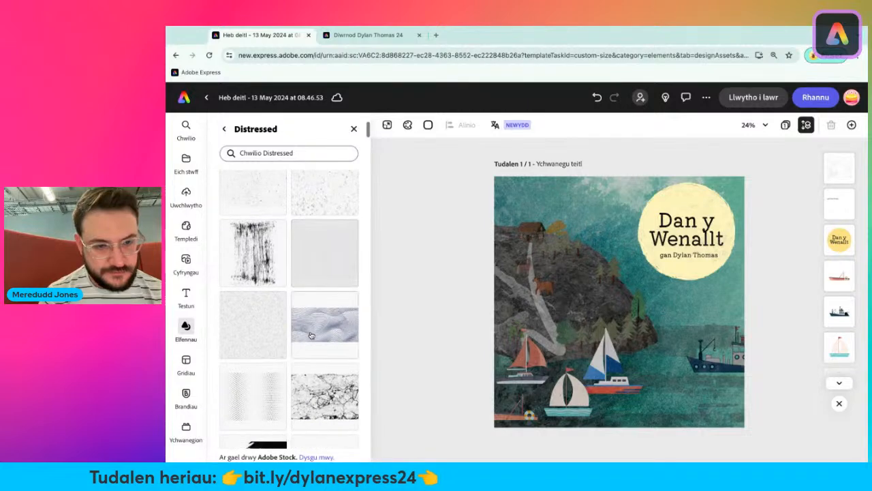
pyautogui.scroll(6, 308, 358)
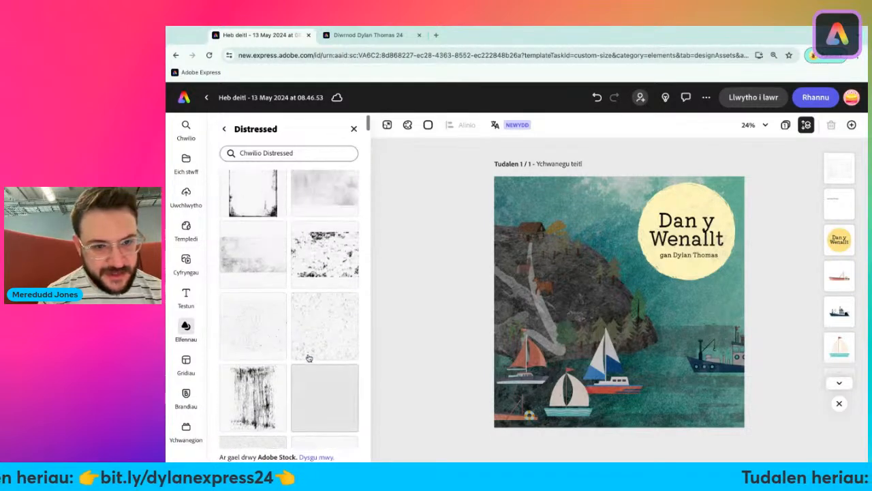
pyautogui.click(329, 292)
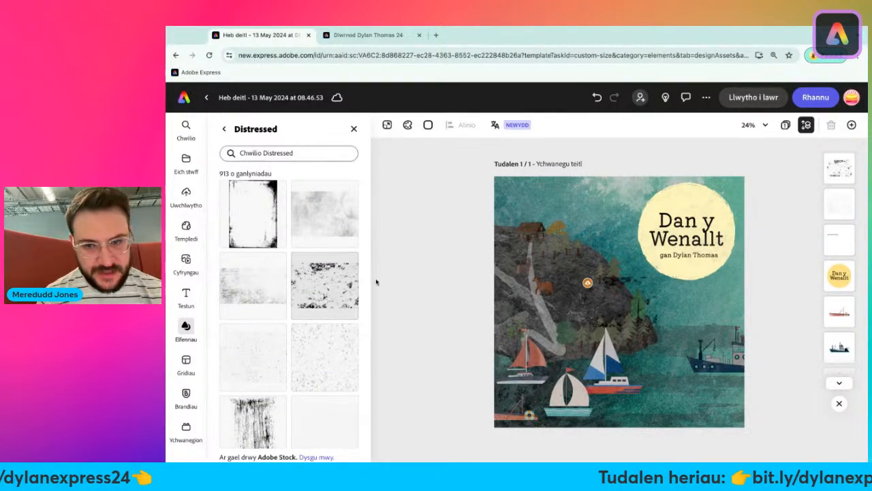
# - Enlarge the black splatter texture to cover the whole page and lower its opacity (Anrhyloywedd) to 19%
pyautogui.click(627, 308)
pyautogui.moveTo(627, 308); pyautogui.dragTo(722, 201)
pyautogui.moveTo(678, 219); pyautogui.dragTo(436, 432)
pyautogui.moveTo(367, 427); pyautogui.dragTo(362, 431)
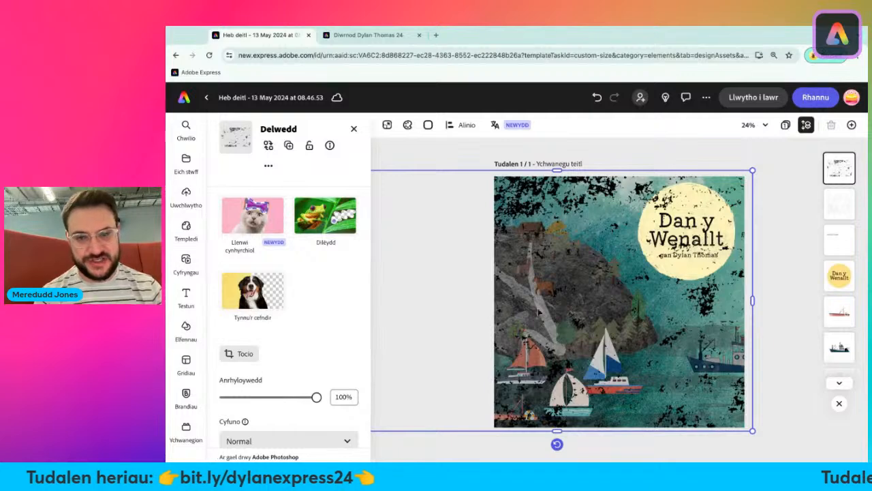
pyautogui.moveTo(316, 398)
pyautogui.mouseDown()
pyautogui.moveTo(224, 398)
pyautogui.moveTo(247, 398)
pyautogui.moveTo(231, 398)
pyautogui.moveTo(237, 398)
pyautogui.mouseUp()
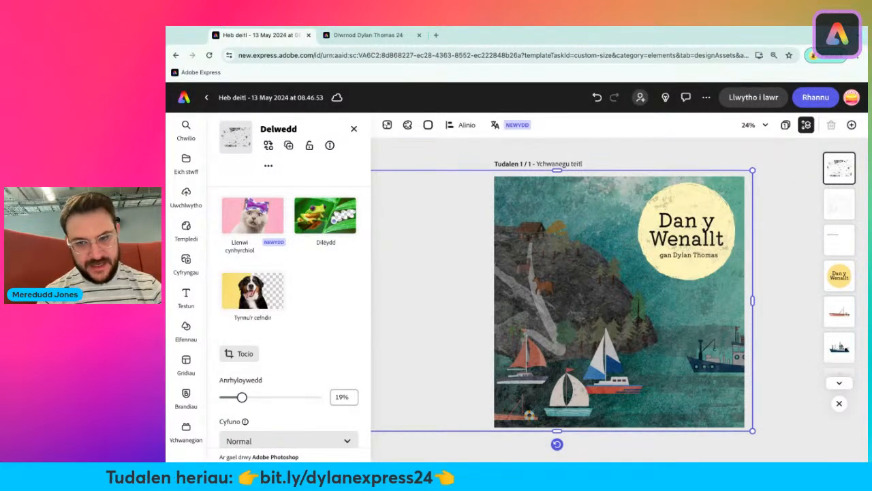
pyautogui.click(773, 212)
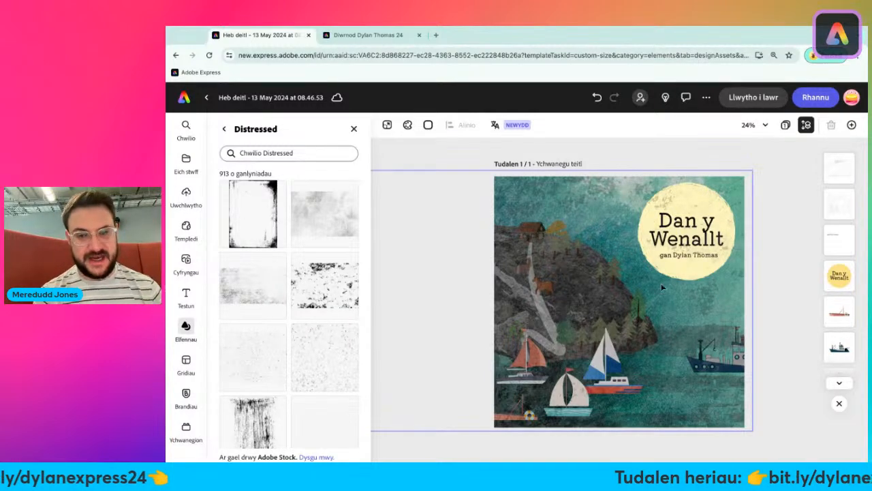
# - Compare the design with the Under Milk Wood reference cover on the Diwrnod Dylan Thomas 24 page
pyautogui.click(381, 35)
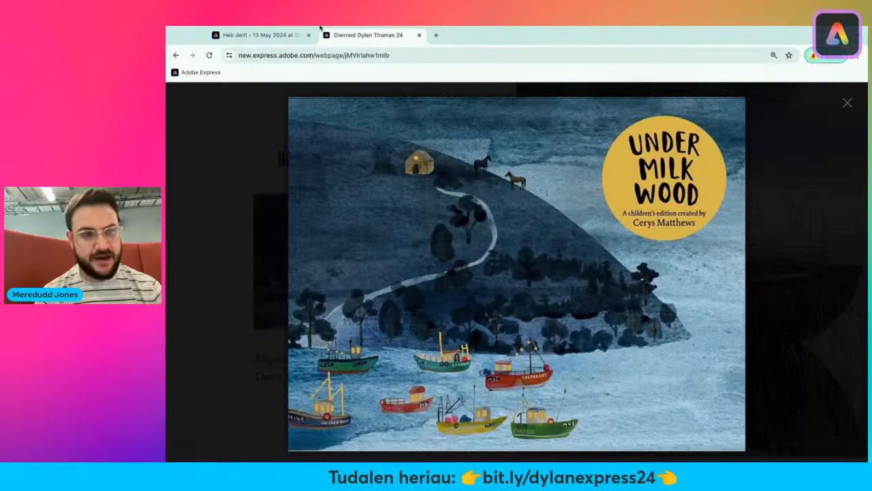
pyautogui.click(250, 35)
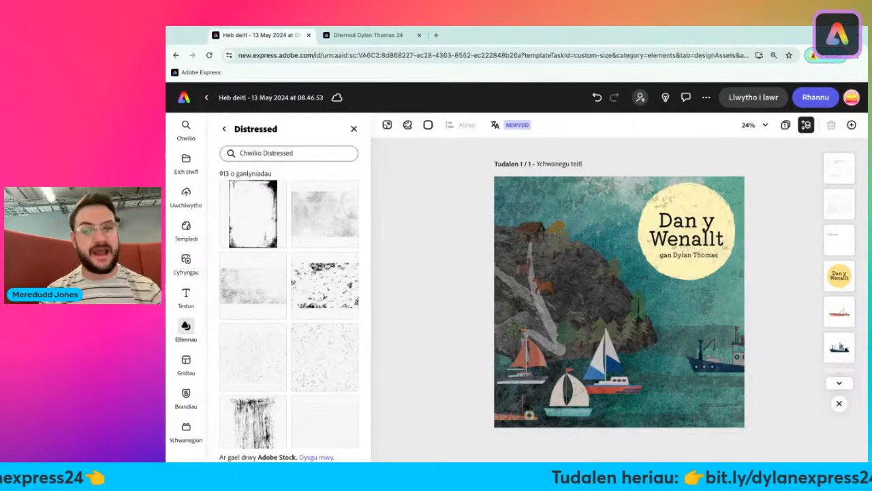
# - Try the title and author text layers above both page-wide textures, and move the textures back over the text
pyautogui.click(842, 275)
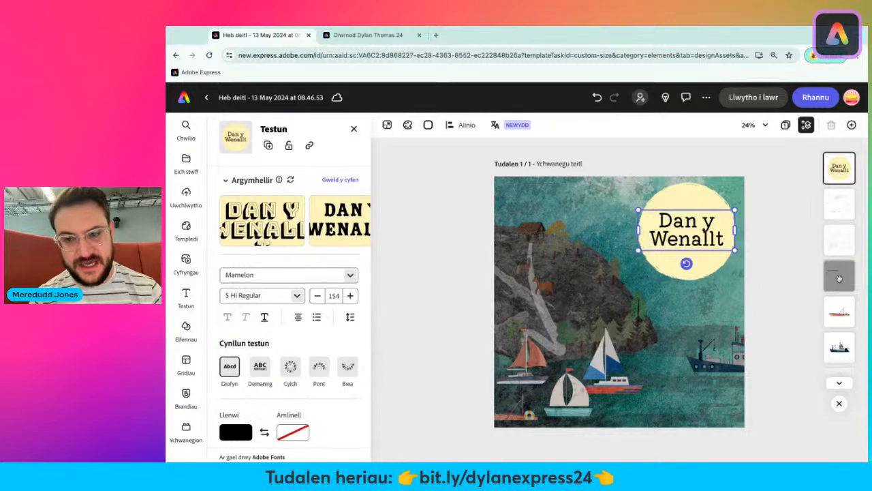
pyautogui.moveTo(839, 278); pyautogui.dragTo(840, 169)
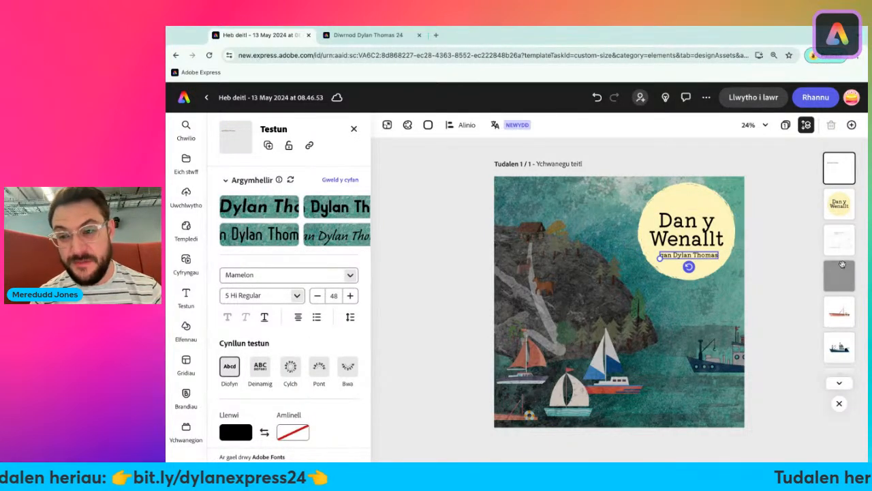
pyautogui.click(843, 238)
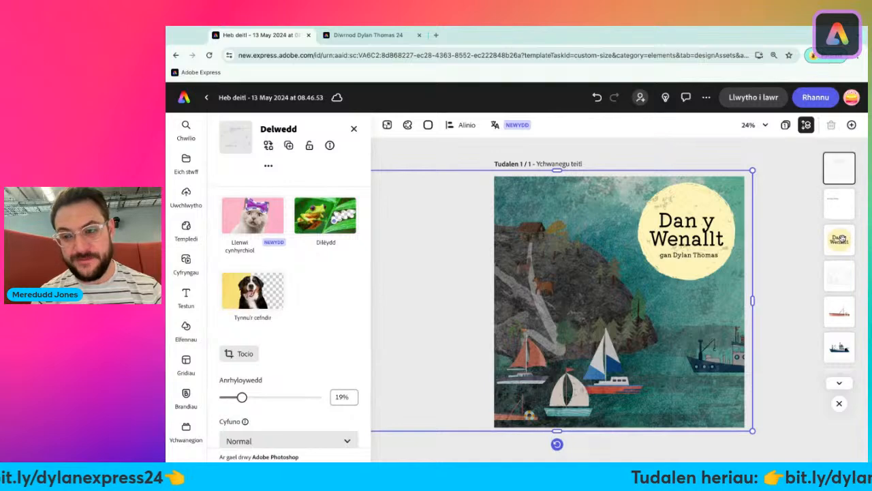
pyautogui.moveTo(841, 274); pyautogui.dragTo(840, 204)
pyautogui.click(433, 149)
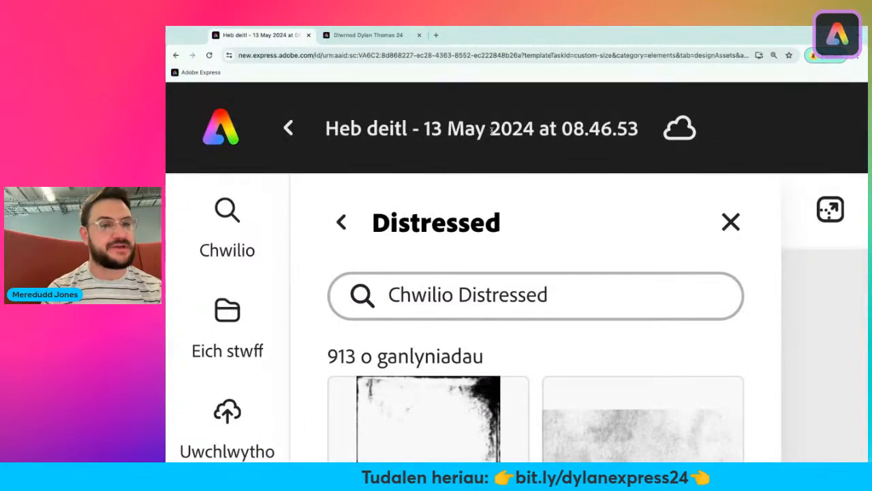
# - Rename the cover design file as Clawr Dylan Thomas
pyautogui.click(362, 124)
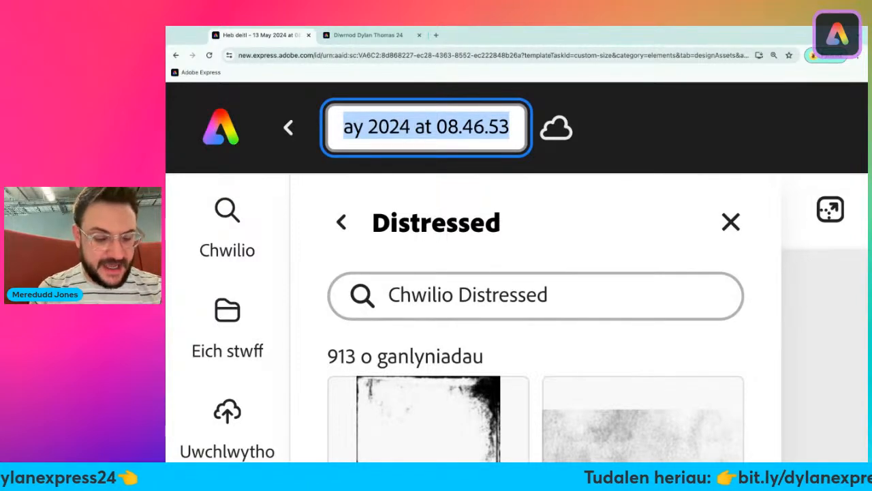
pyautogui.write('Cla')
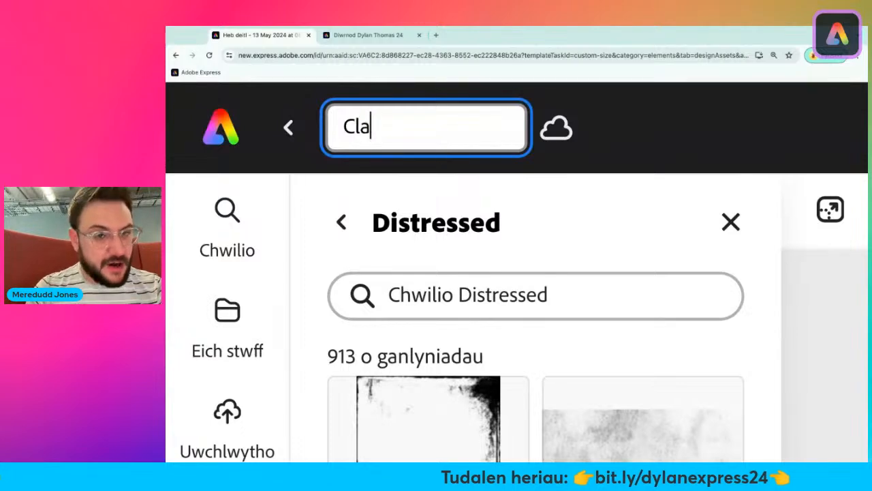
pyautogui.write('wr Dy')
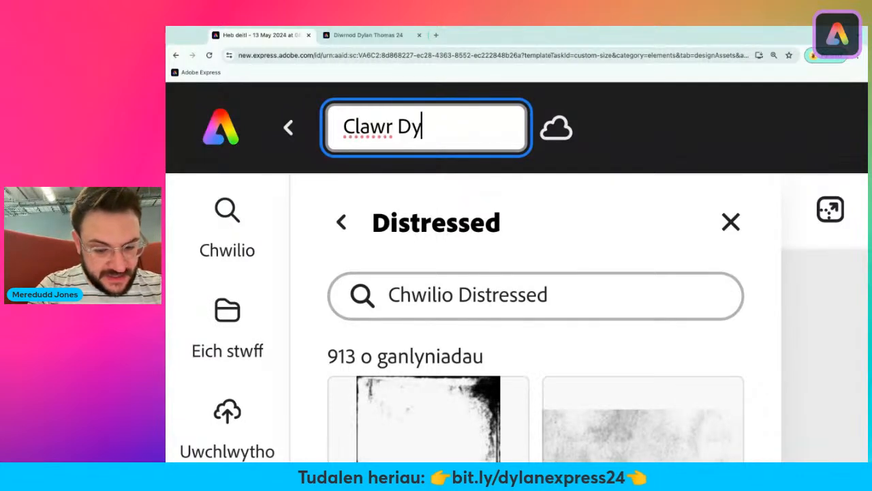
pyautogui.write('lan Thomas')
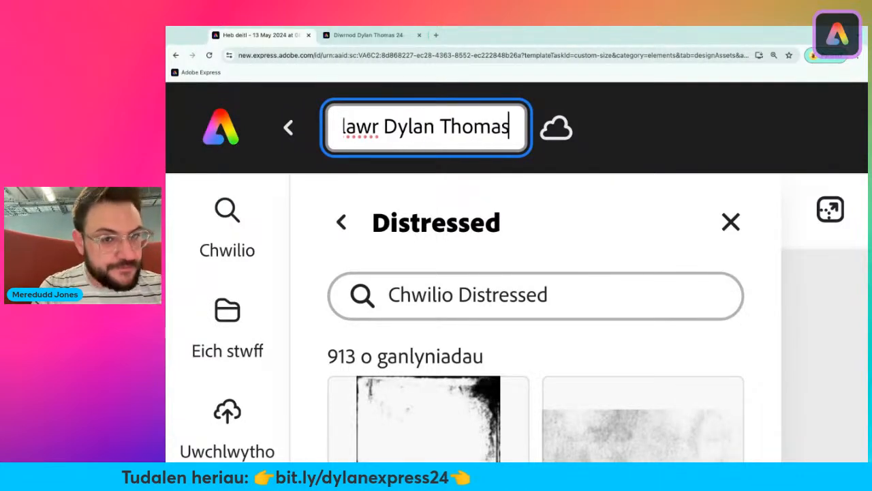
pyautogui.press('Return')
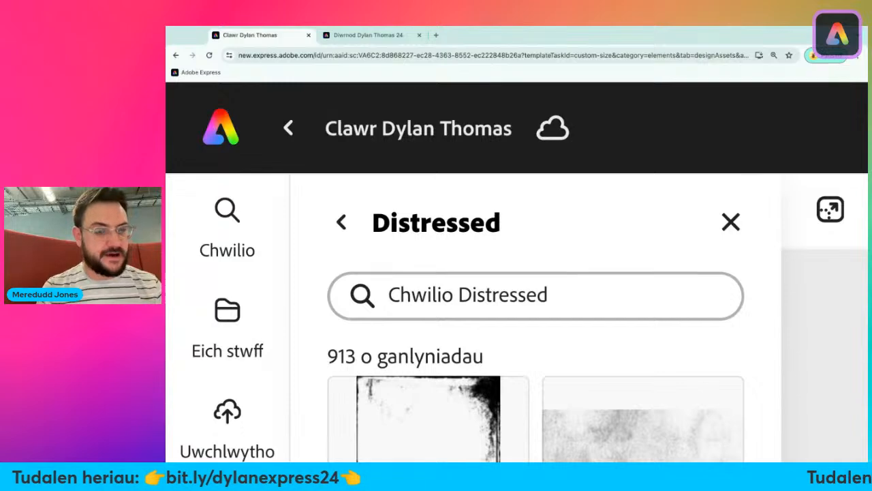
pyautogui.press('super+0')
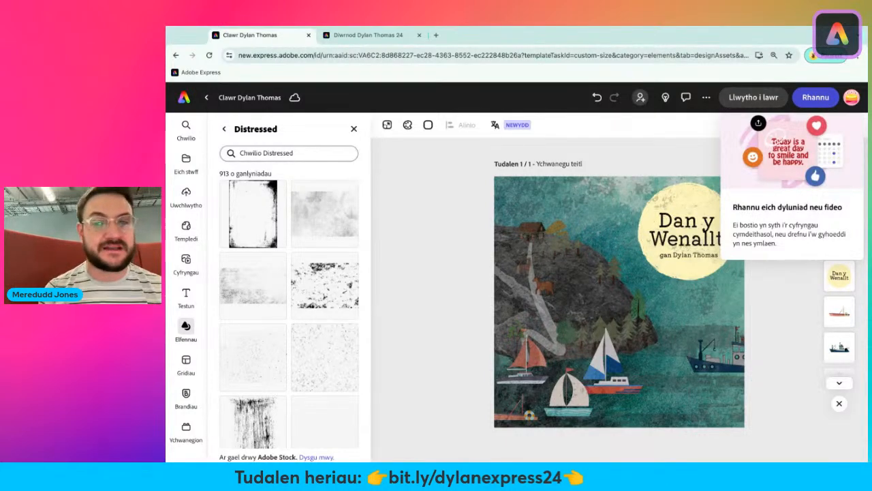
# - View the Cyhoeddi i'r we sharing options for the cover, and leave them without publishing
pyautogui.click(816, 97)
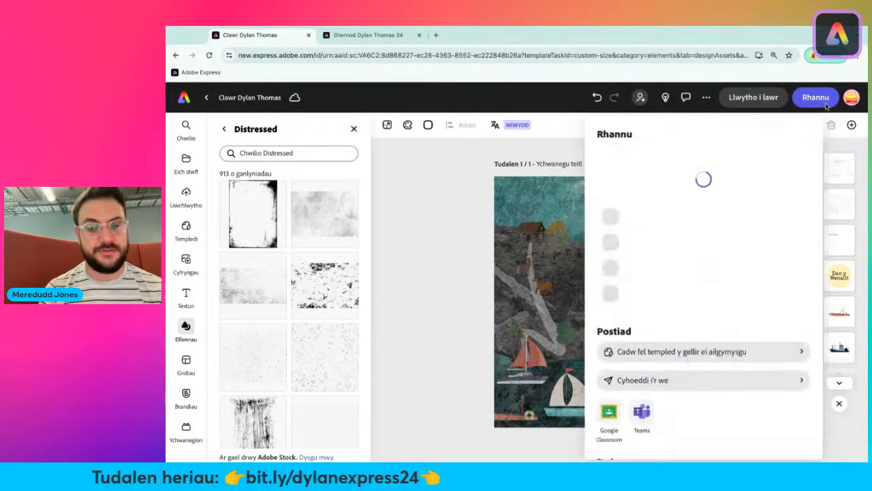
pyautogui.click(661, 351)
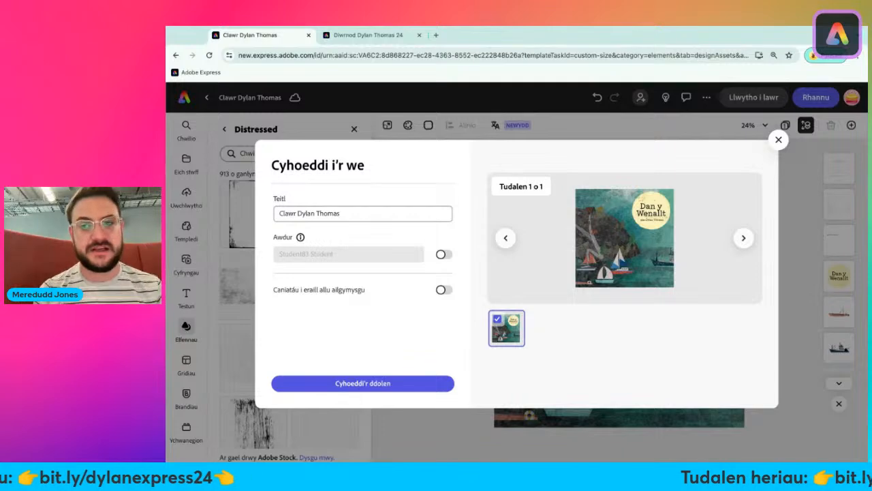
pyautogui.click(778, 140)
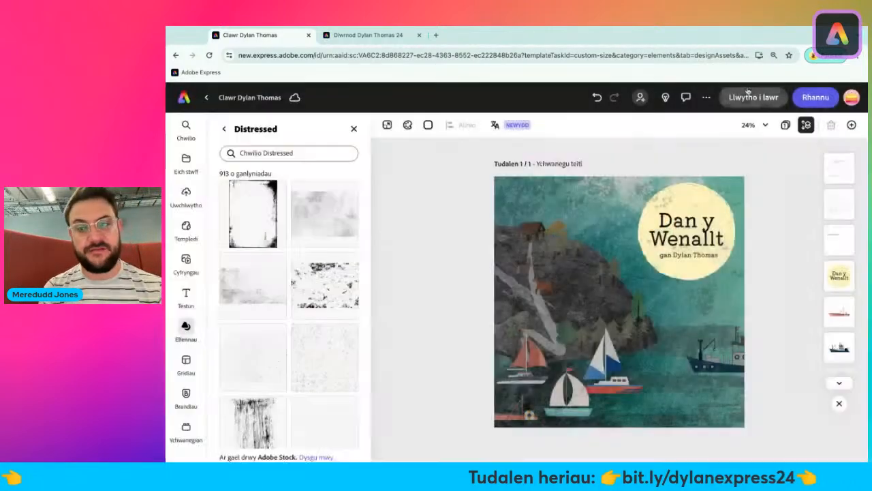
# - Download the finished cover in PNG format
pyautogui.click(748, 93)
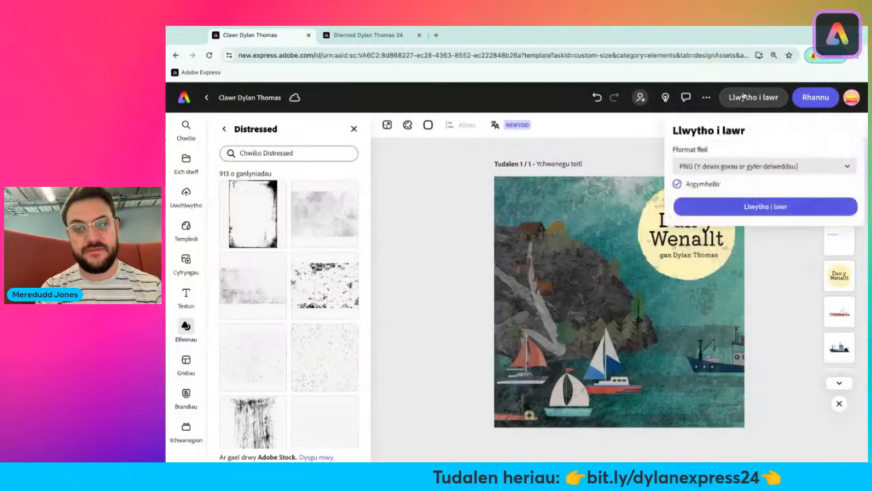
pyautogui.click(714, 168)
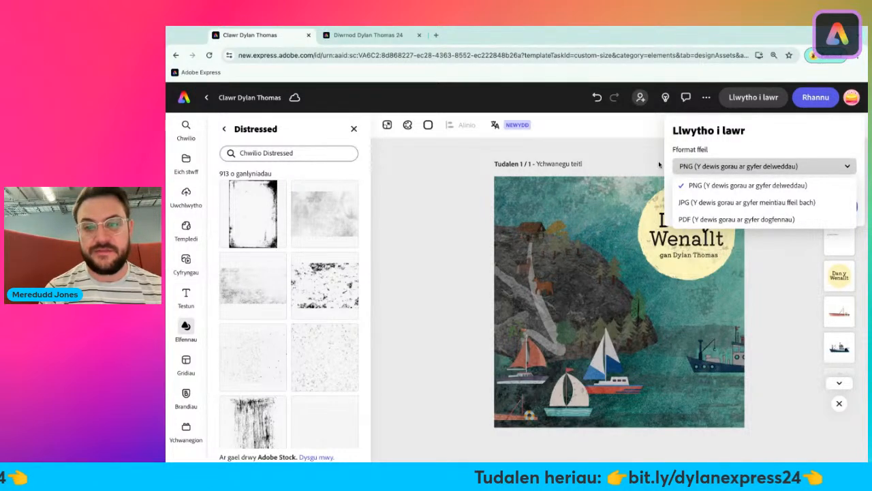
pyautogui.click(736, 186)
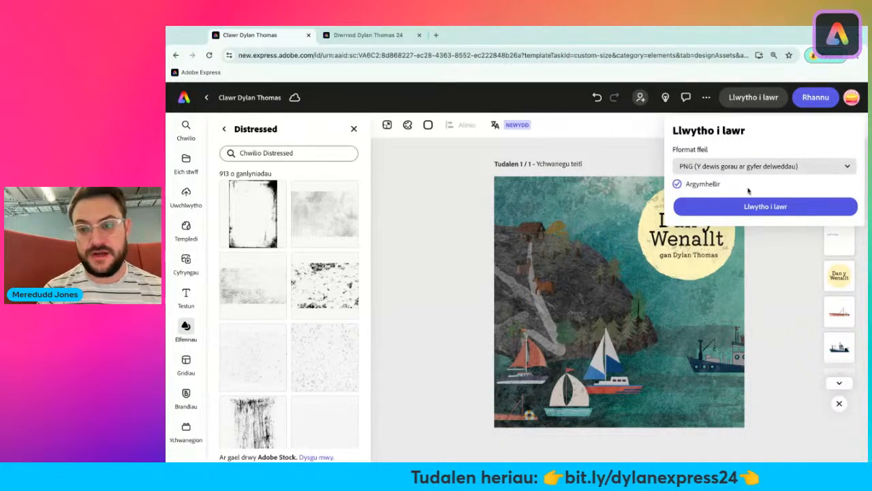
pyautogui.click(773, 207)
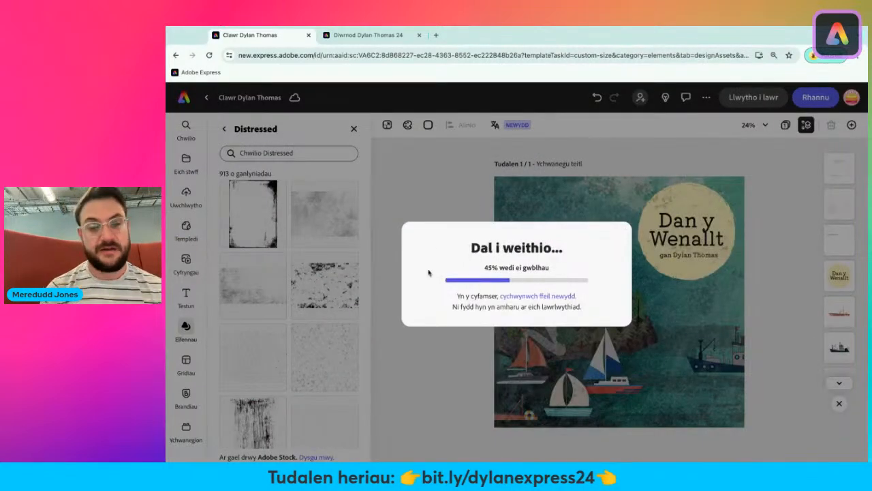
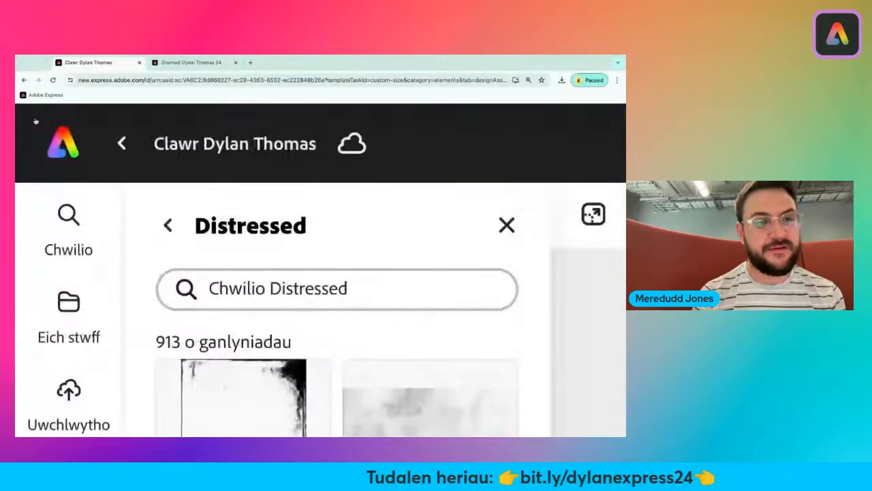
# - Leave the cover for the home page and read the Her 2: Creu Tudalen We brief on the Diwrnod Dylan Thomas 24 page
pyautogui.click(73, 158)
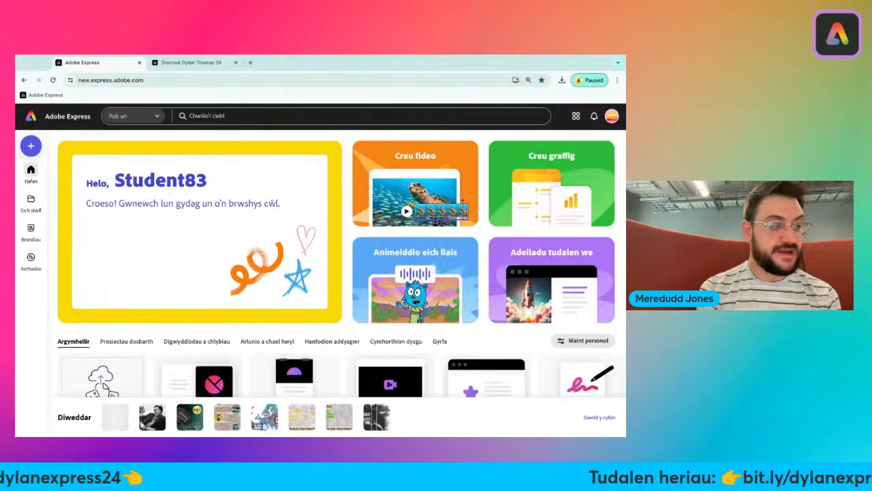
pyautogui.click(187, 63)
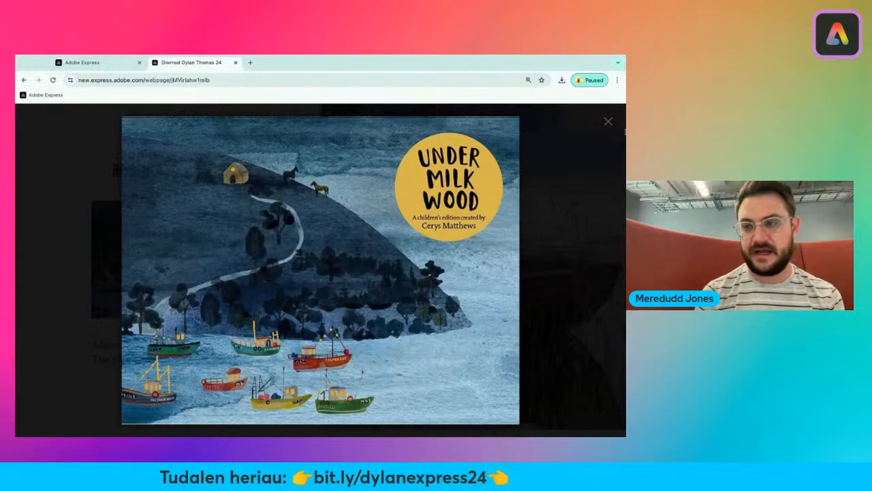
pyautogui.click(608, 122)
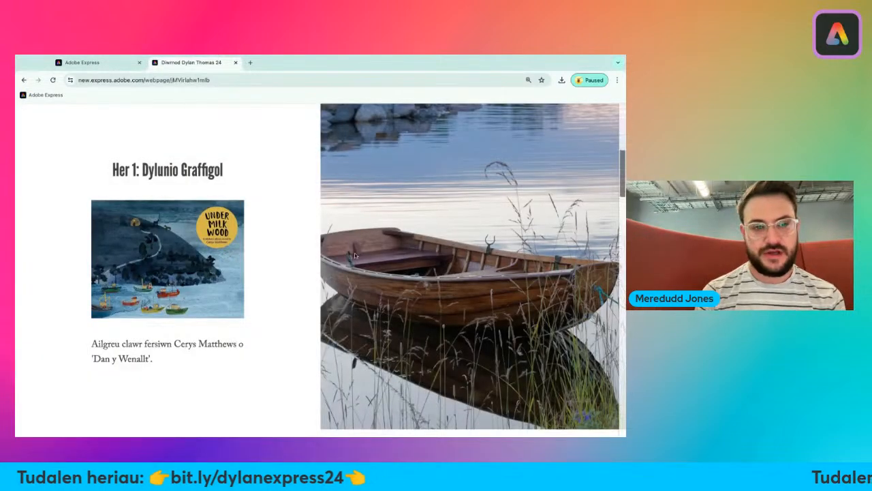
pyautogui.scroll(-4, 613, 125)
pyautogui.scroll(-5, 357, 202)
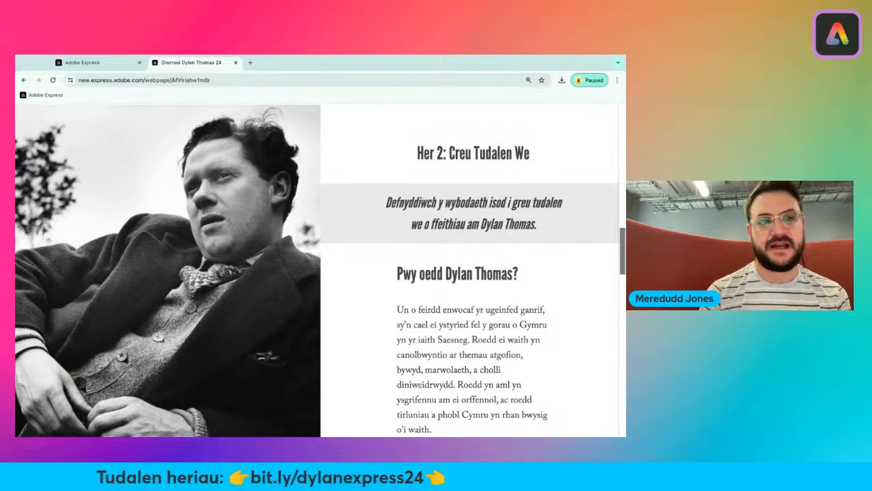
pyautogui.scroll(10, 273, 239)
# - Return to the Adobe Express home page and start a new web page project (Adeiladu tudalen we)
pyautogui.click(127, 69)
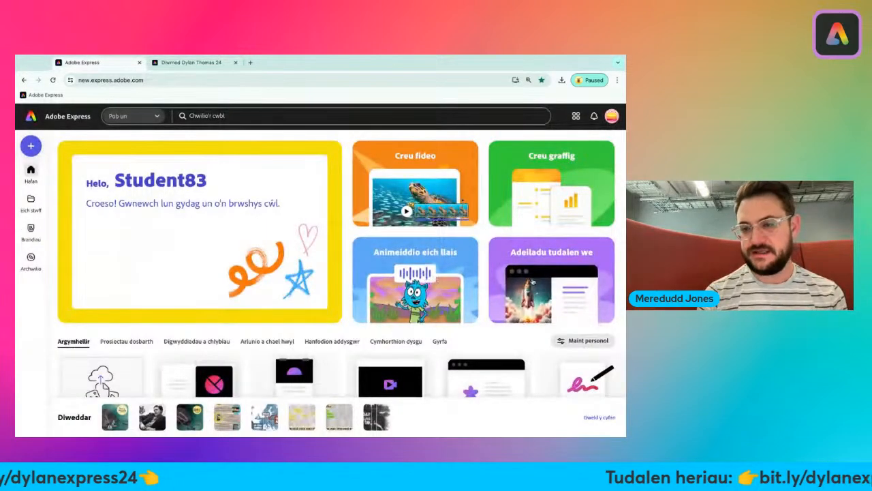
pyautogui.keyDown('ctrl'); pyautogui.scroll(5, 604, 267); pyautogui.keyUp('ctrl')
pyautogui.keyDown('ctrl'); pyautogui.scroll(2, 604, 266); pyautogui.keyUp('ctrl')
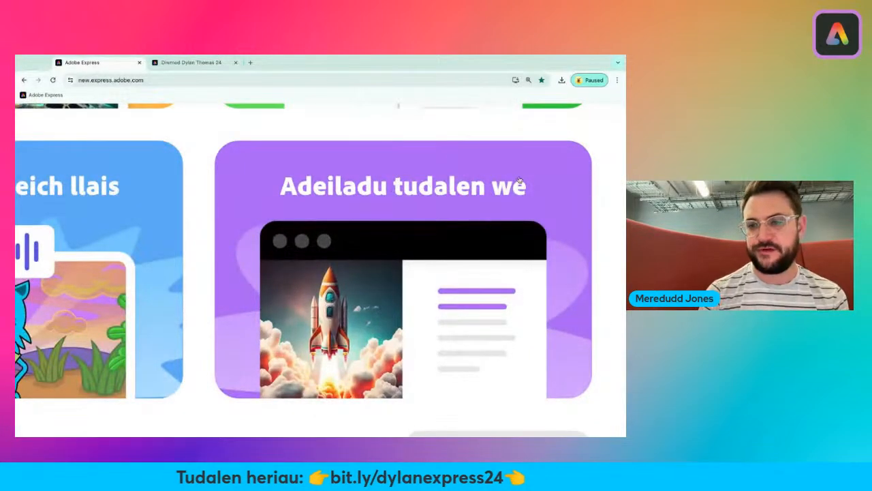
pyautogui.keyDown('ctrl'); pyautogui.scroll(-7, 521, 179); pyautogui.keyUp('ctrl')
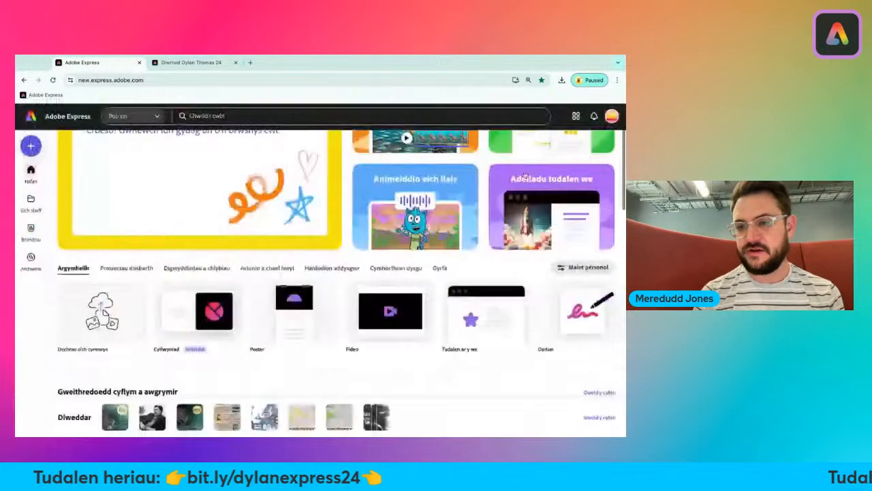
pyautogui.click(521, 179)
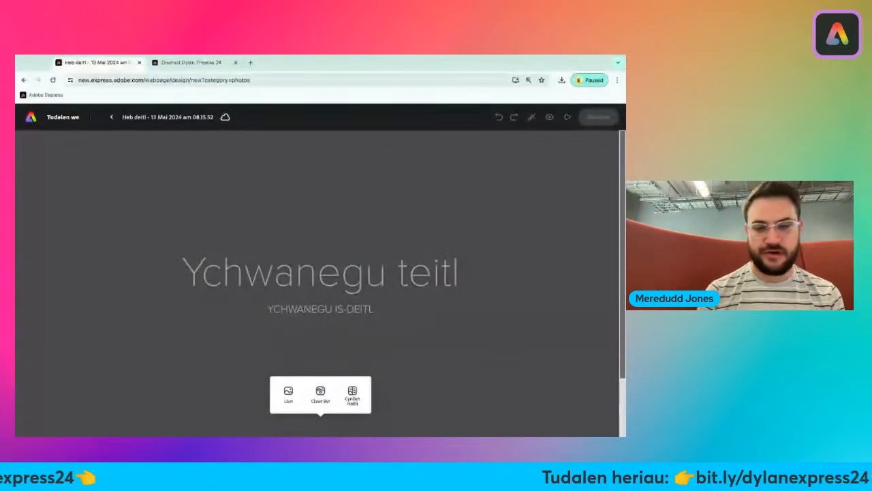
# - Enter "Dylan Thomas" as the title of the web page
pyautogui.click(329, 279)
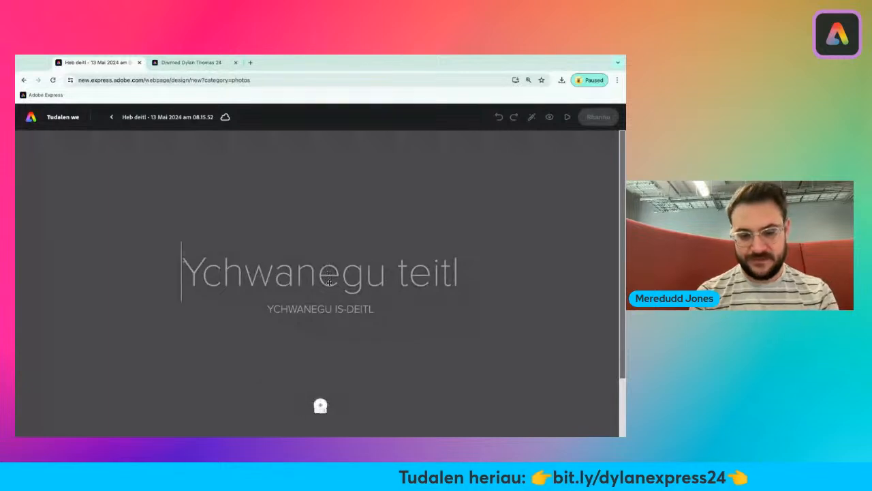
pyautogui.write('Dyla')
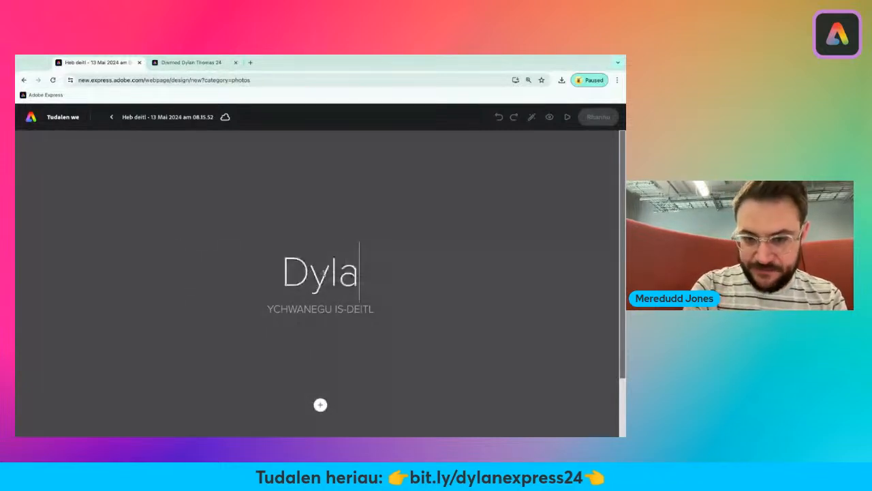
pyautogui.write('n Thomas')
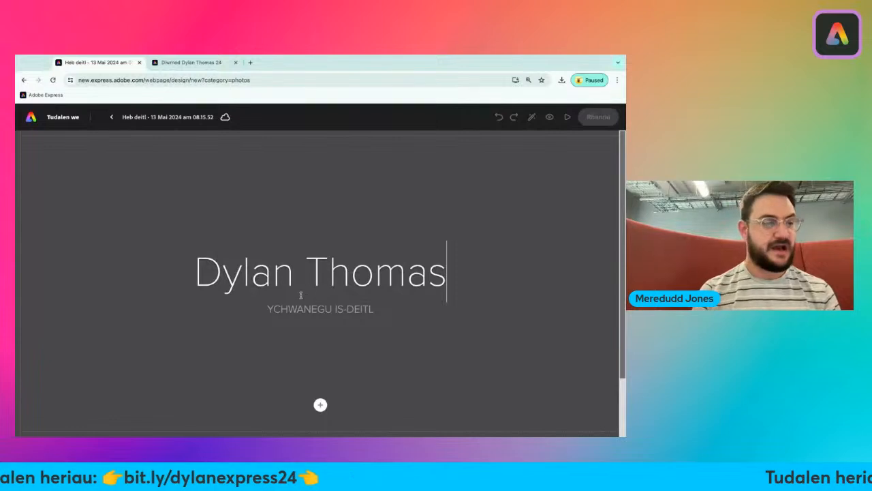
# - Enter "Y BARDD ENWOG O GYMRU" as the subtitle beneath the web page's title
pyautogui.click(337, 308)
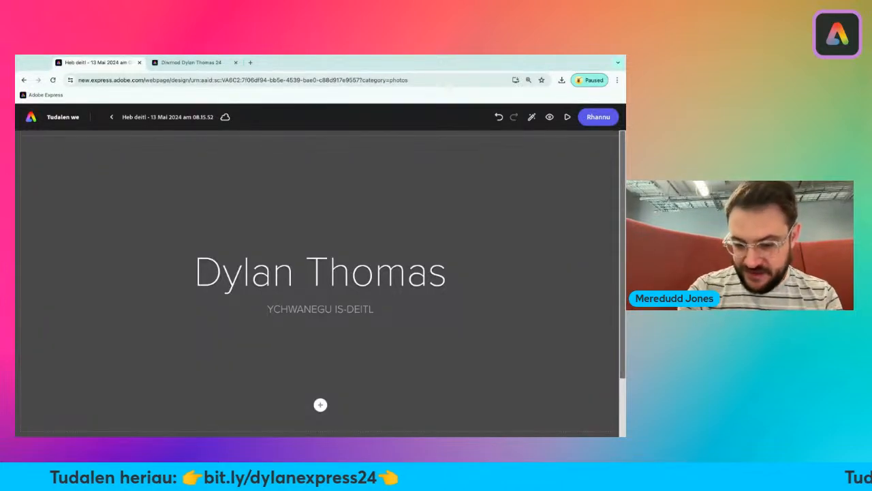
pyautogui.write('Y B')
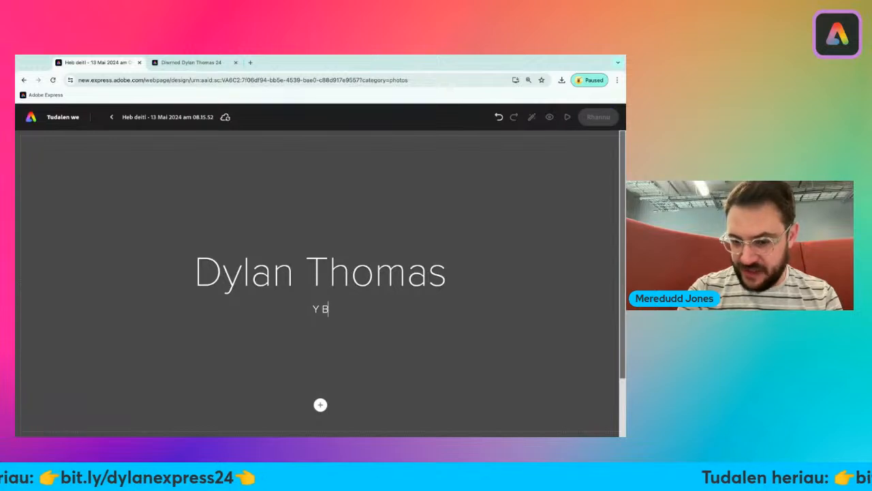
pyautogui.write('ARDD EN')
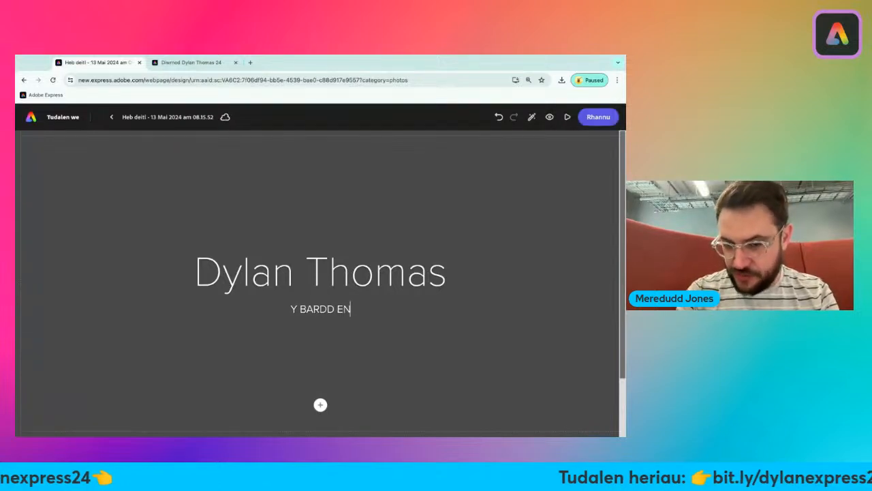
pyautogui.write('WOG')
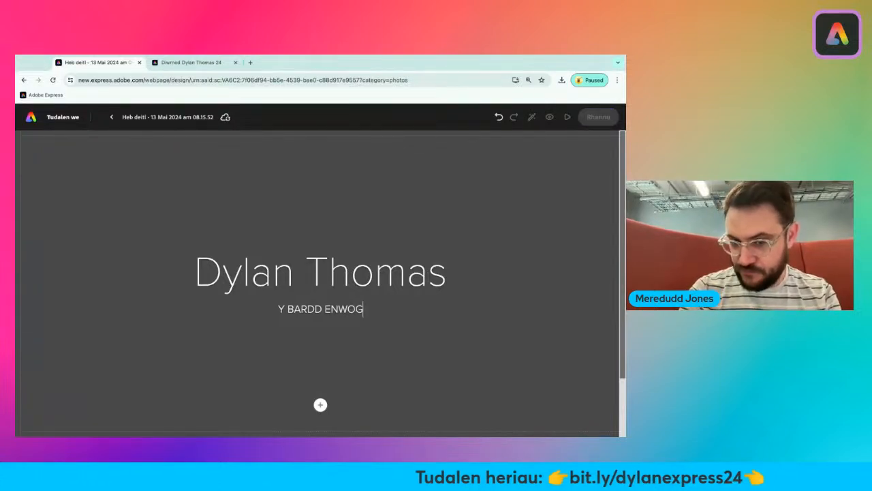
pyautogui.write(' O GY')
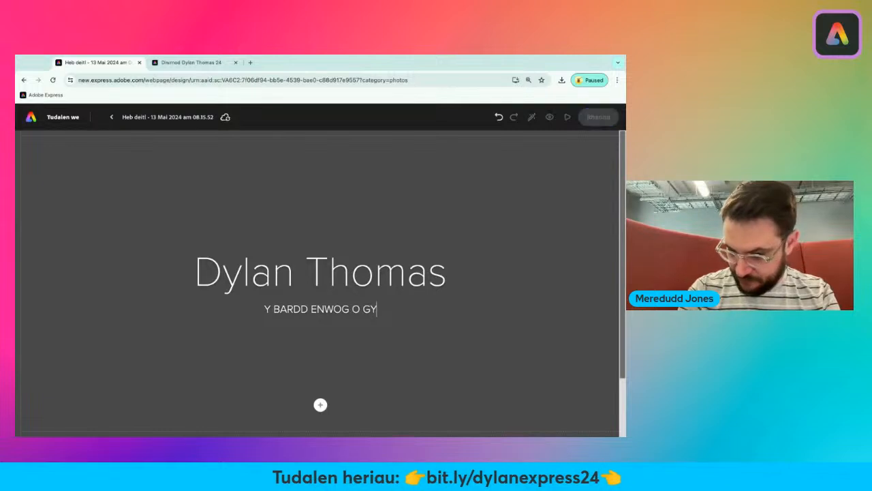
pyautogui.write('MRU')
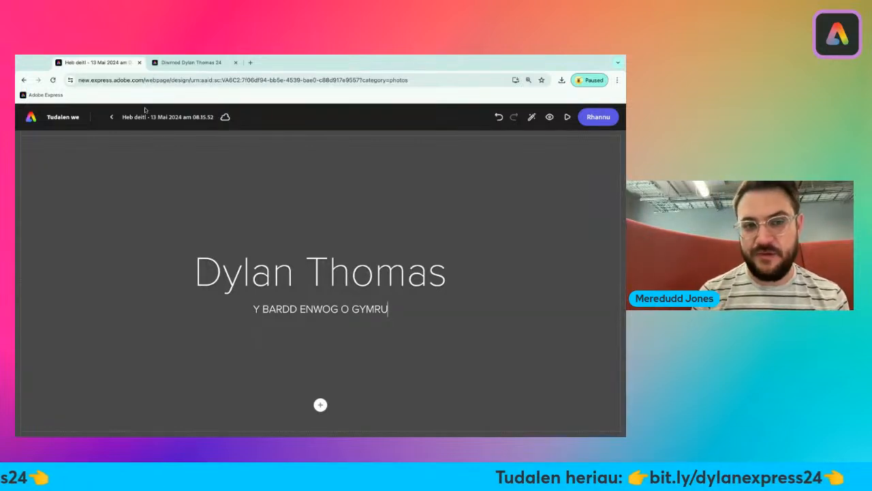
# - Rename the web page project as "Gwefan DylanT"
pyautogui.scroll(3, 138, 118)
pyautogui.scroll(3, 138, 118)
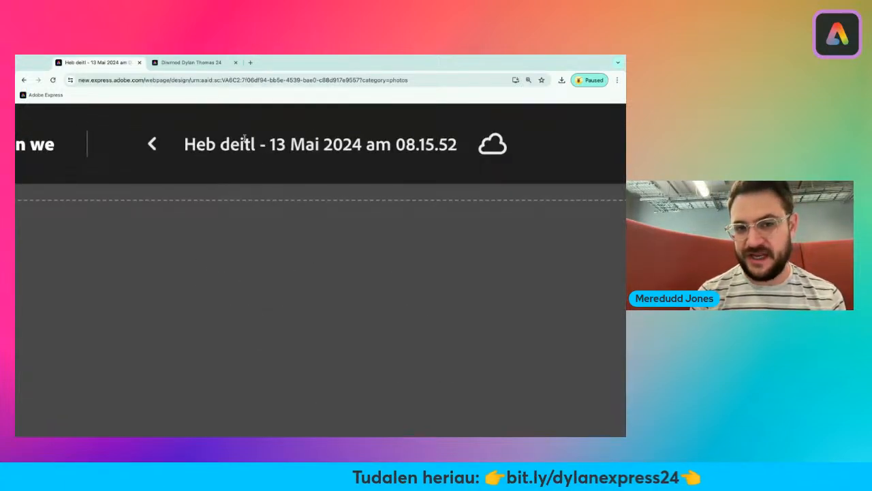
pyautogui.click(209, 143)
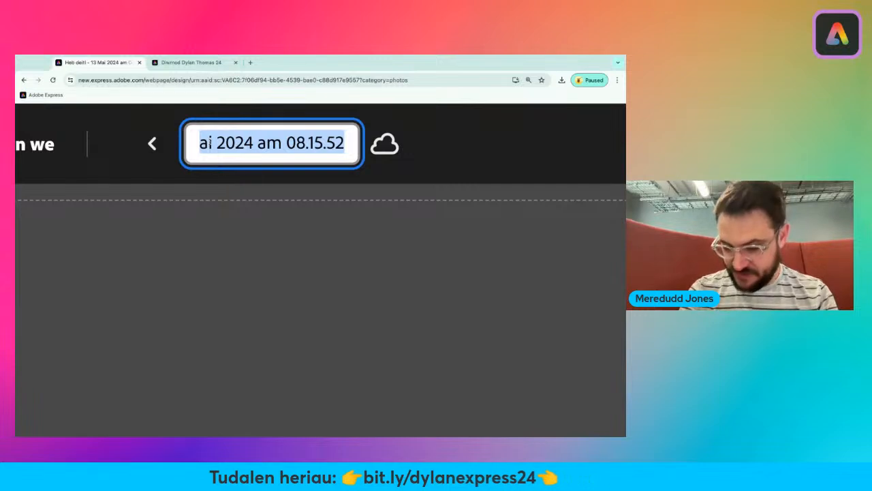
pyautogui.write('Gwefa')
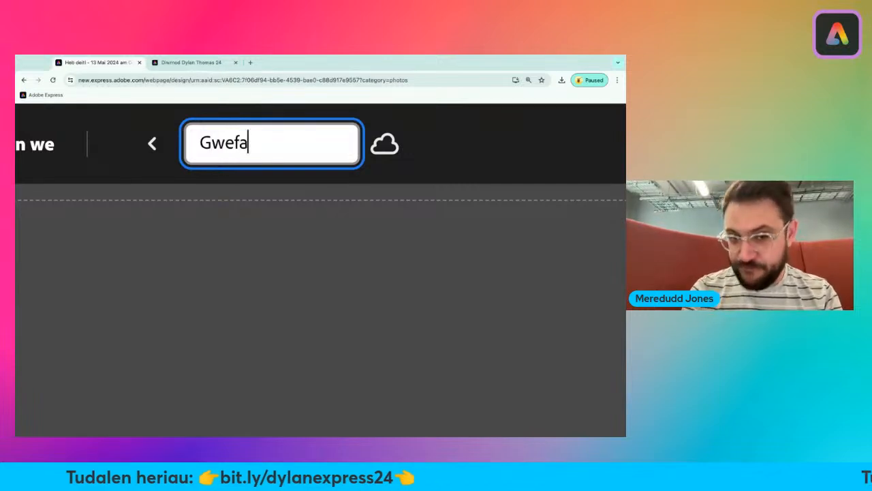
pyautogui.write('n ')
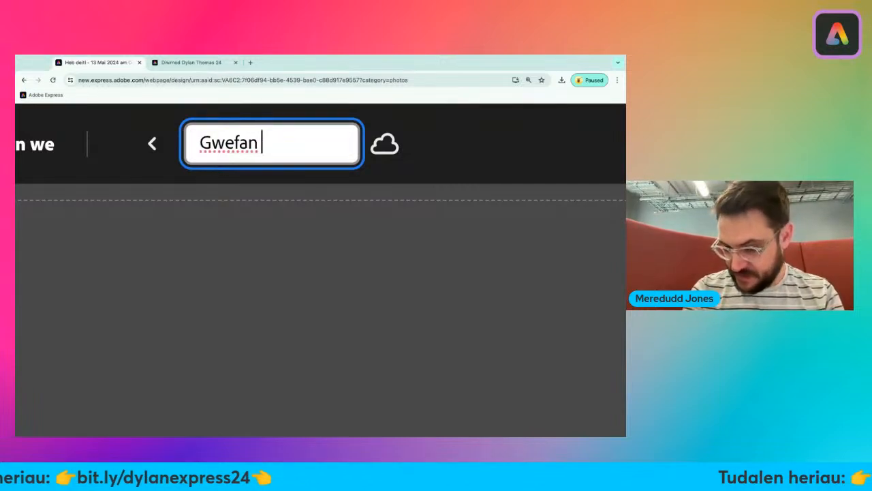
pyautogui.write('DylanT')
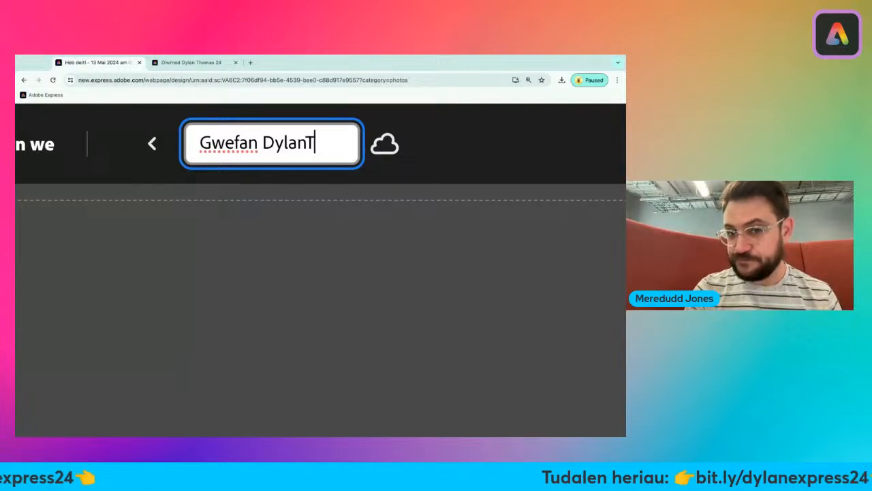
pyautogui.press('Return')
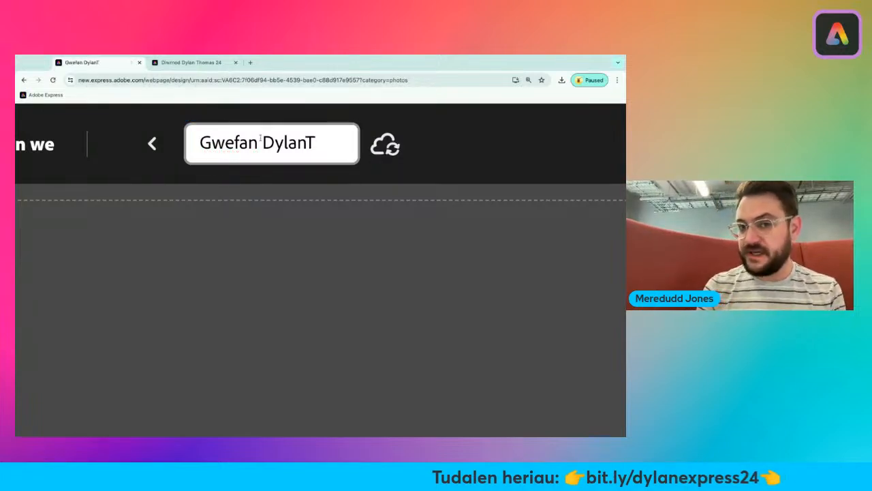
pyautogui.scroll(-5, 260, 139)
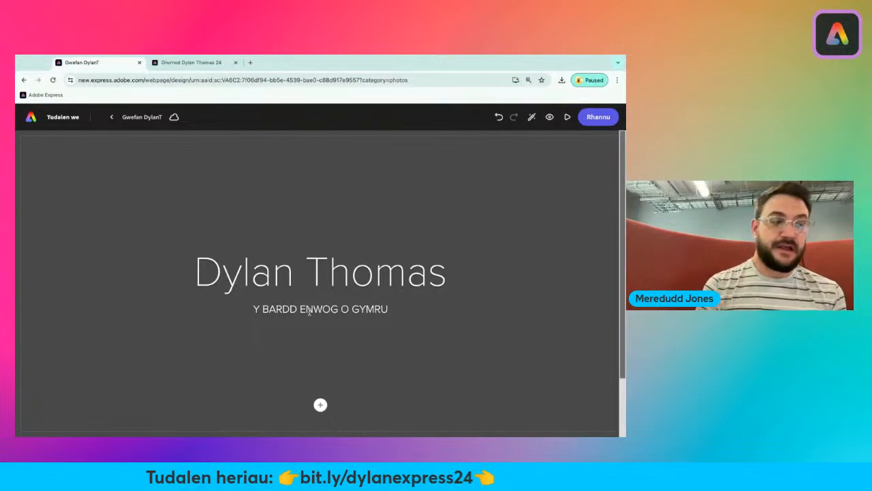
# - Start adding an image to the title cover and search the photo library for "poetry", browsing through the results
pyautogui.click(320, 405)
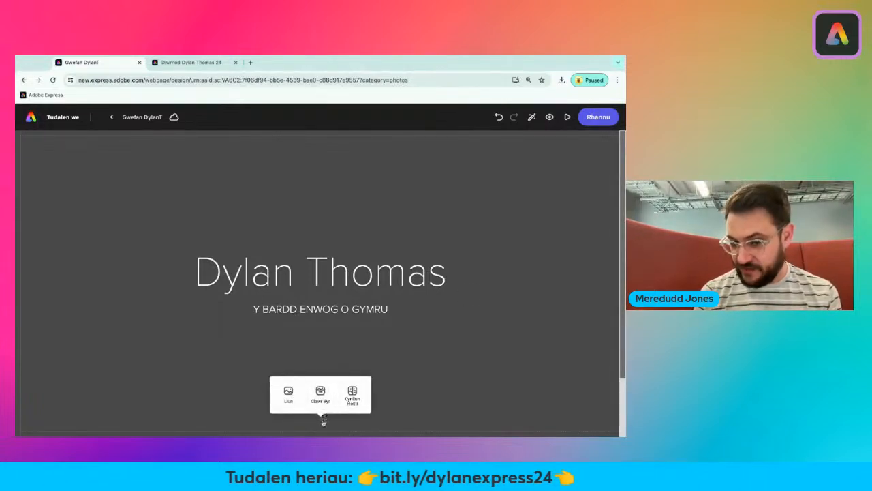
pyautogui.click(288, 394)
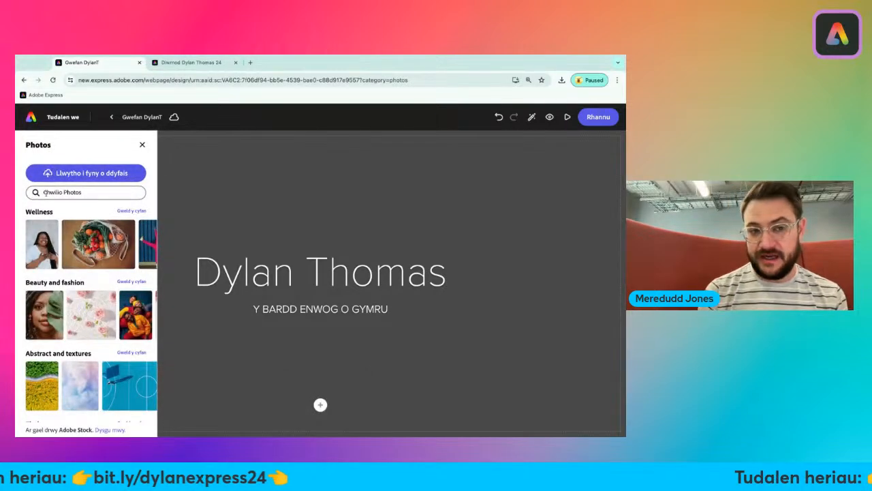
pyautogui.scroll(5, 46, 192)
pyautogui.click(118, 270)
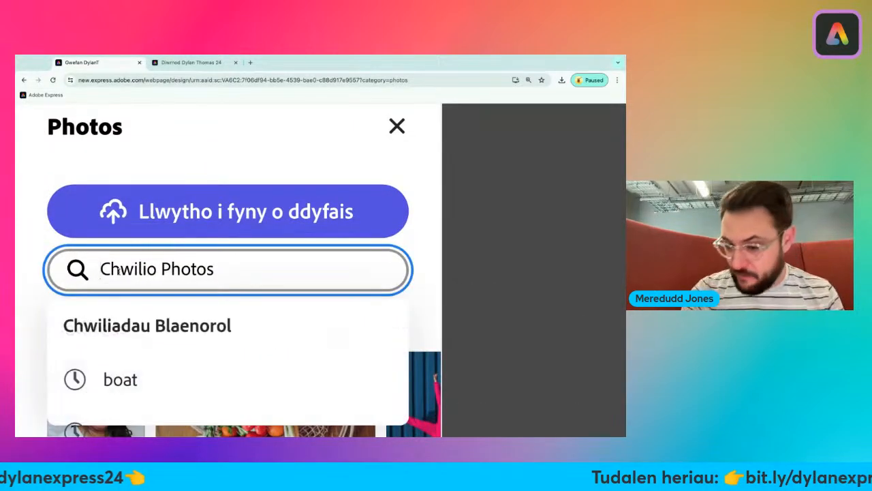
pyautogui.write('poe')
pyautogui.write('rty')
pyautogui.press('Return')
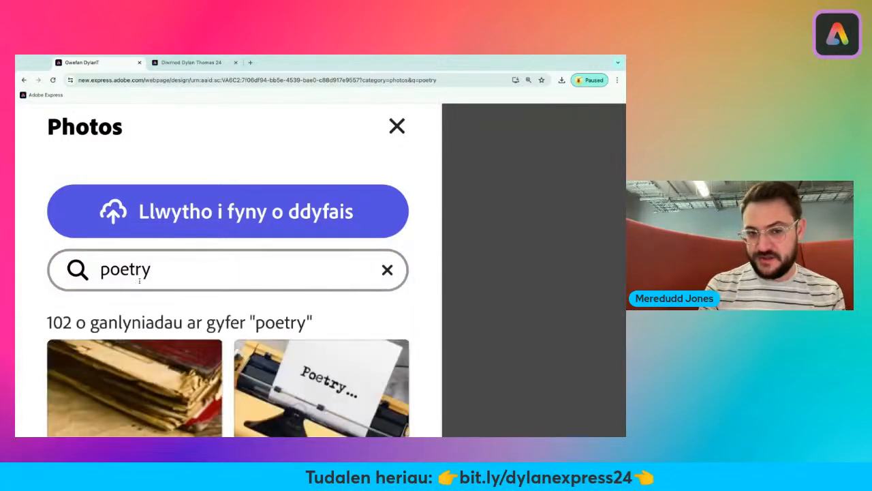
pyautogui.scroll(-5, 139, 281)
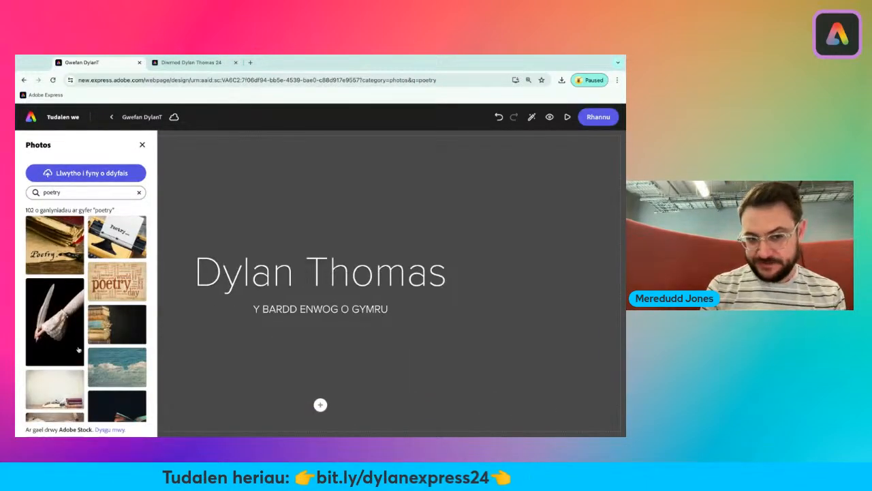
pyautogui.scroll(-10, 79, 349)
pyautogui.scroll(-10, 86, 314)
pyautogui.scroll(-2, 86, 314)
# - Search the photo library for "wales" and for "swansea" to look for a cover image
pyautogui.click(71, 192)
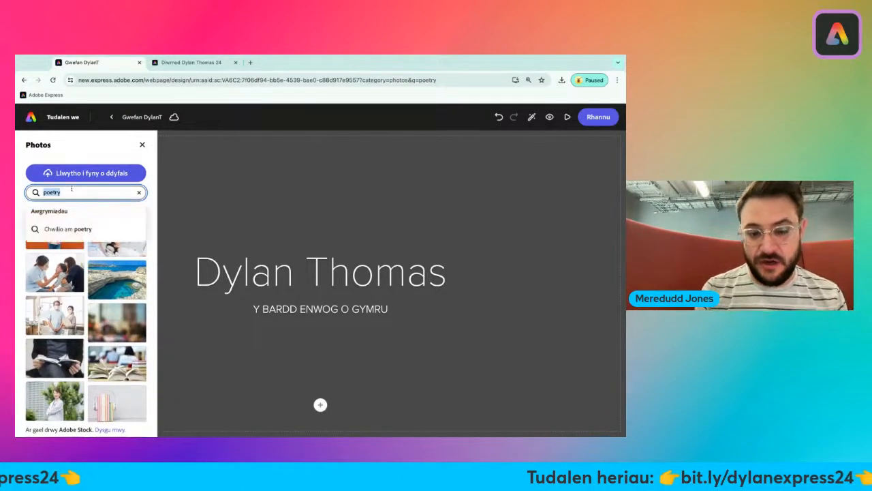
pyautogui.write('wales')
pyautogui.press('Return')
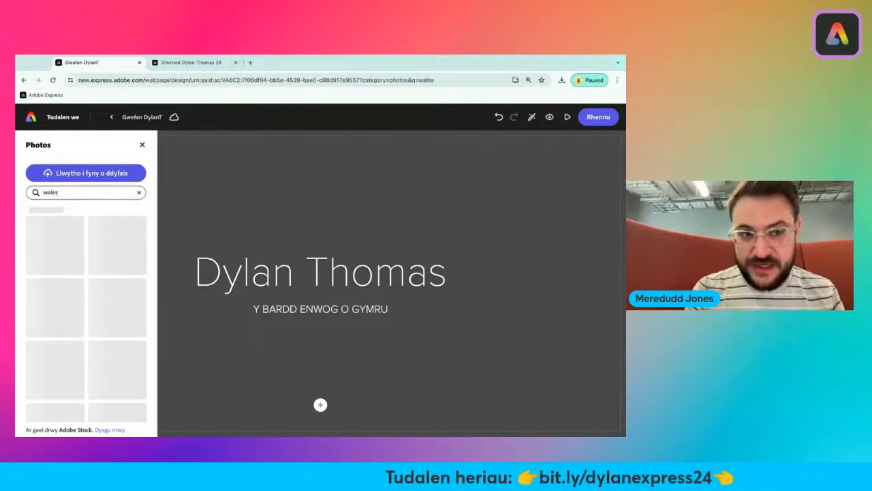
pyautogui.scroll(-5, 78, 259)
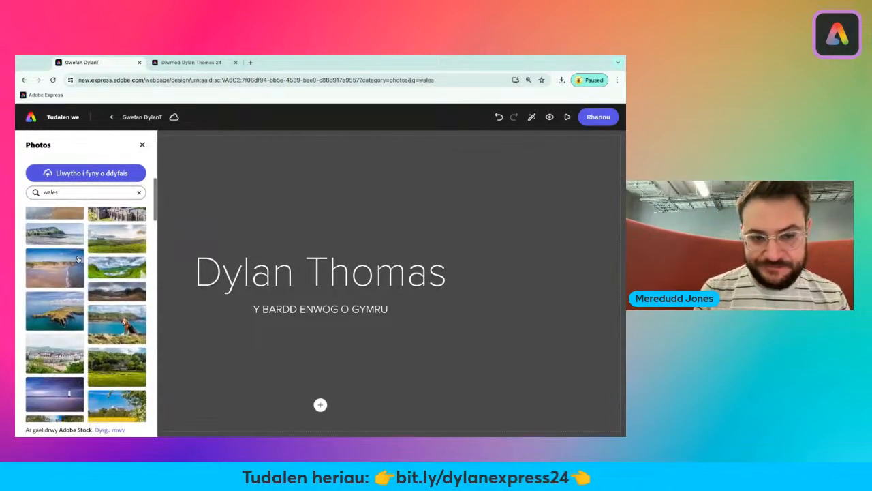
pyautogui.click(59, 193)
pyautogui.write('swansea')
pyautogui.press('Return')
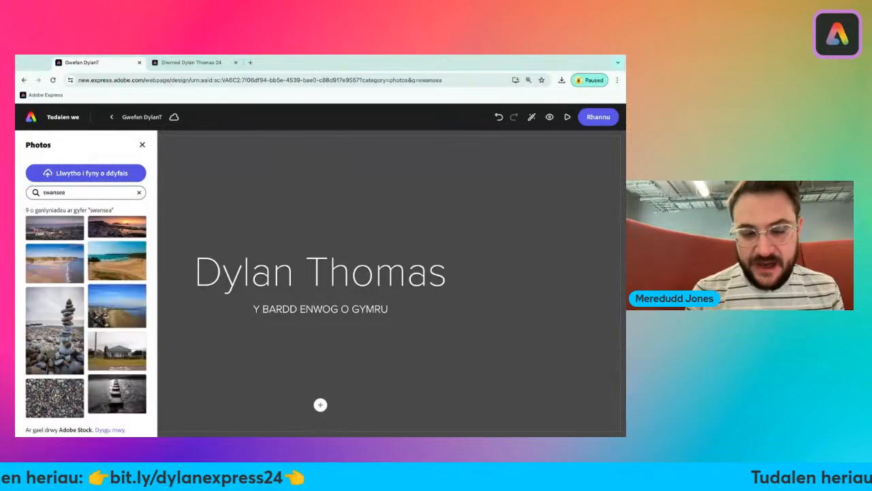
# - Search the photo library for "dylan thomas", then clear the search
pyautogui.click(78, 192)
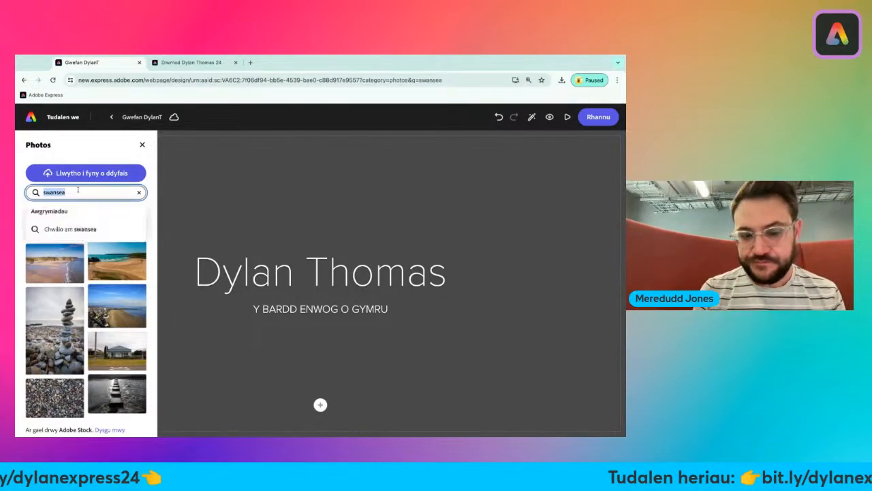
pyautogui.write('dylan th')
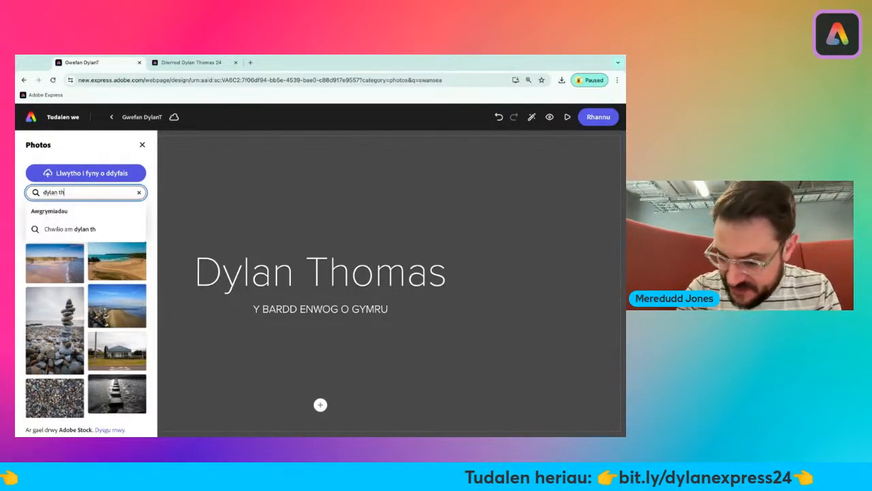
pyautogui.write('omas')
pyautogui.press('Return')
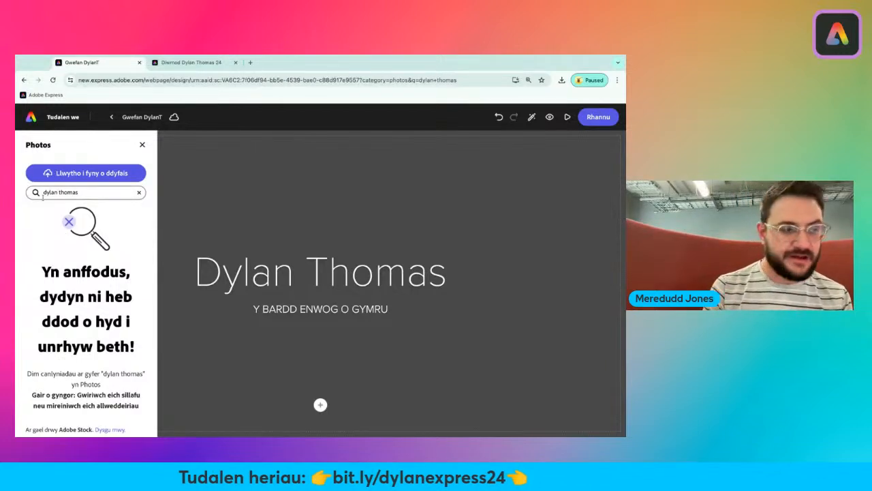
pyautogui.click(139, 192)
# - Search the photo library for "typewriter", browse the pictures for a suitable cover image and clear the search
pyautogui.click(70, 192)
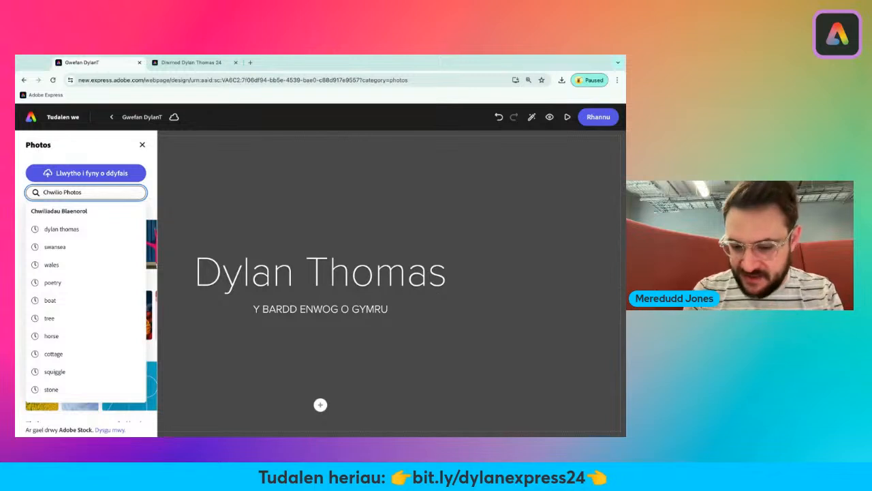
pyautogui.write('typewriter')
pyautogui.press('Return')
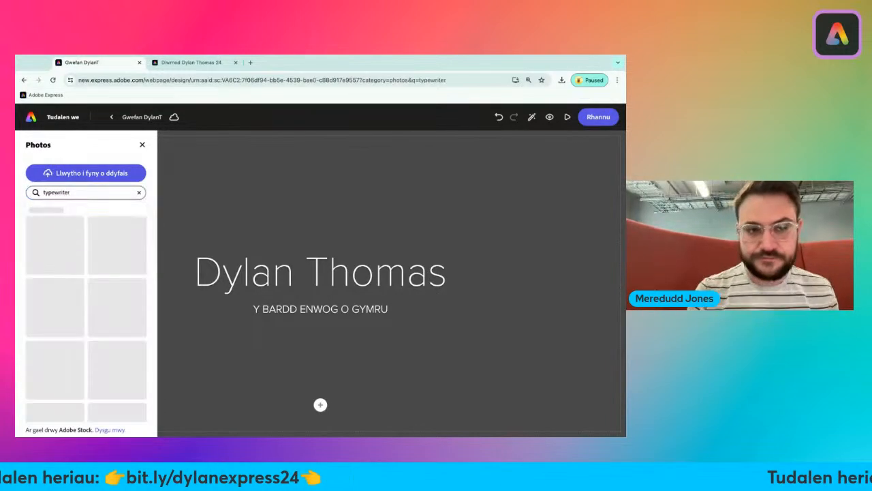
pyautogui.scroll(-3, 82, 286)
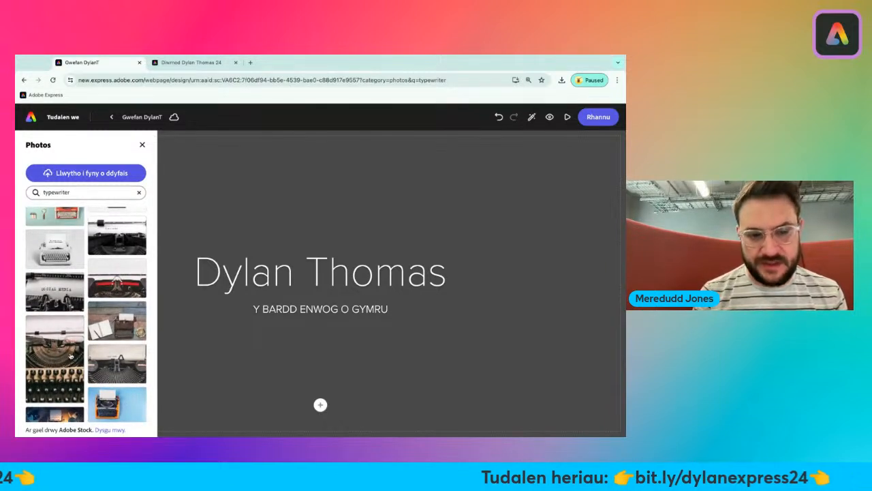
pyautogui.scroll(-5, 70, 355)
pyautogui.scroll(-1, 70, 356)
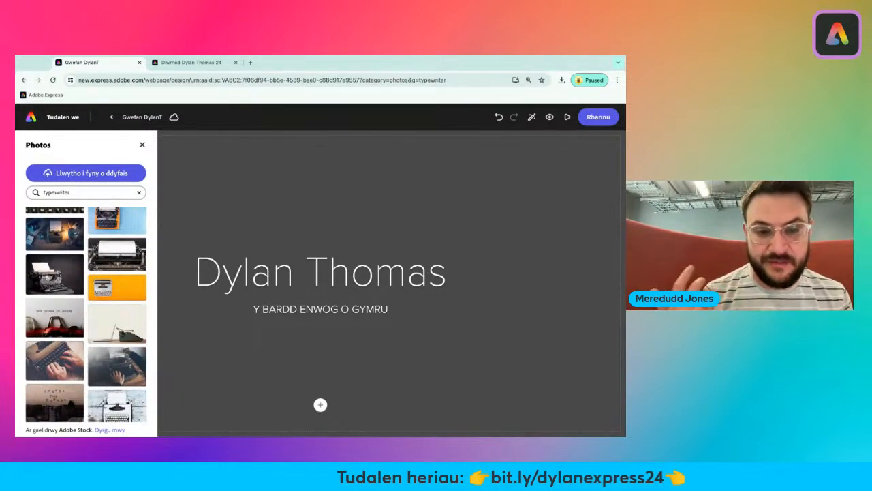
pyautogui.scroll(-2, 92, 365)
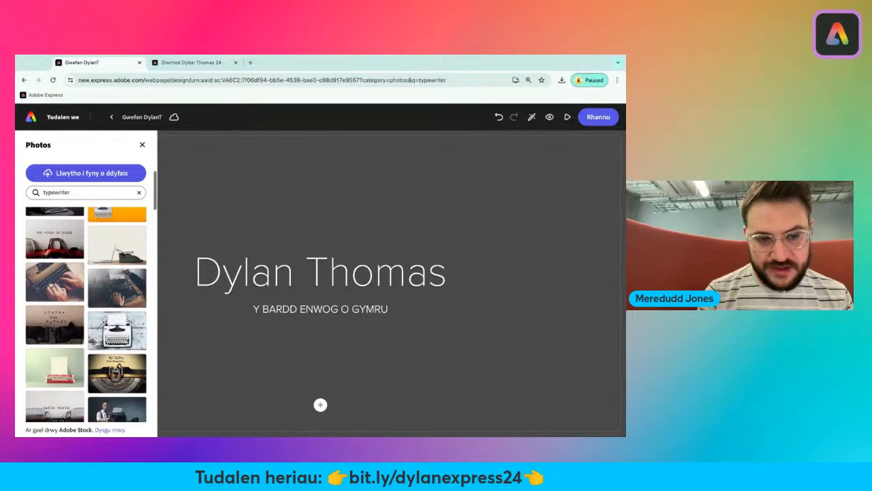
pyautogui.scroll(-4, 68, 307)
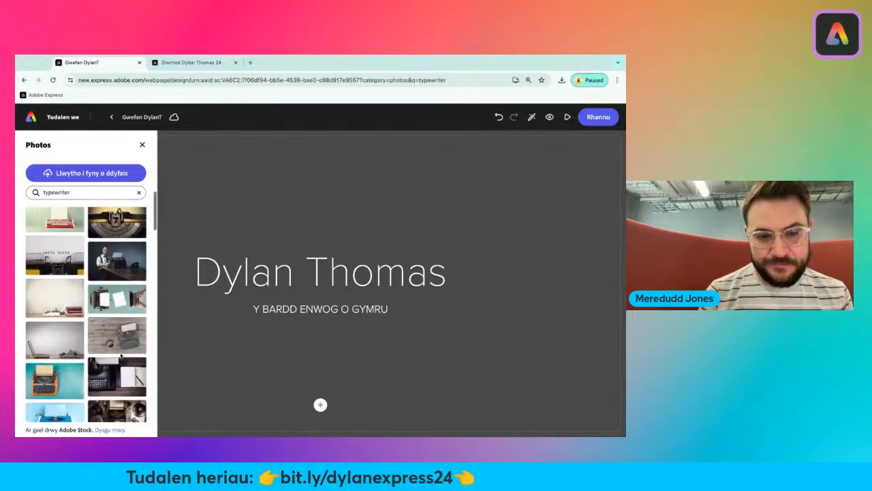
pyautogui.click(140, 193)
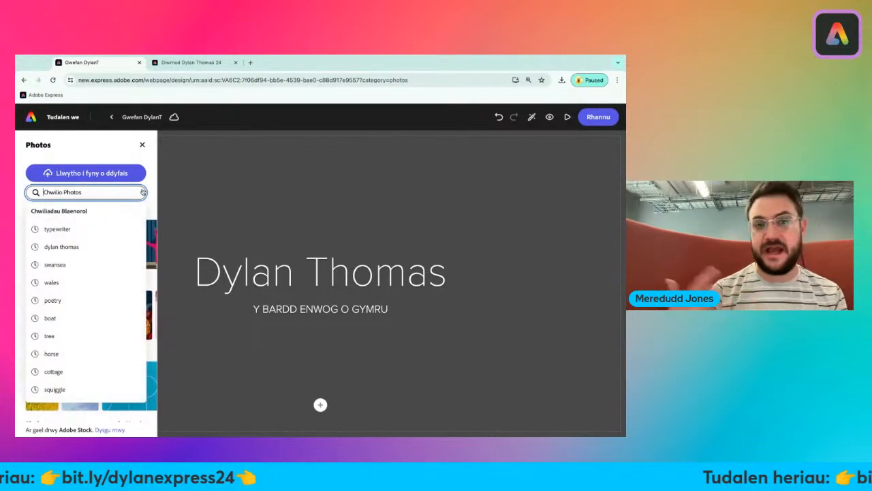
# - View the black-and-white Dylan Thomas portrait enlarged in the image gallery on the Diwrnod Dylan Thomas 24 page, and close it
pyautogui.click(188, 63)
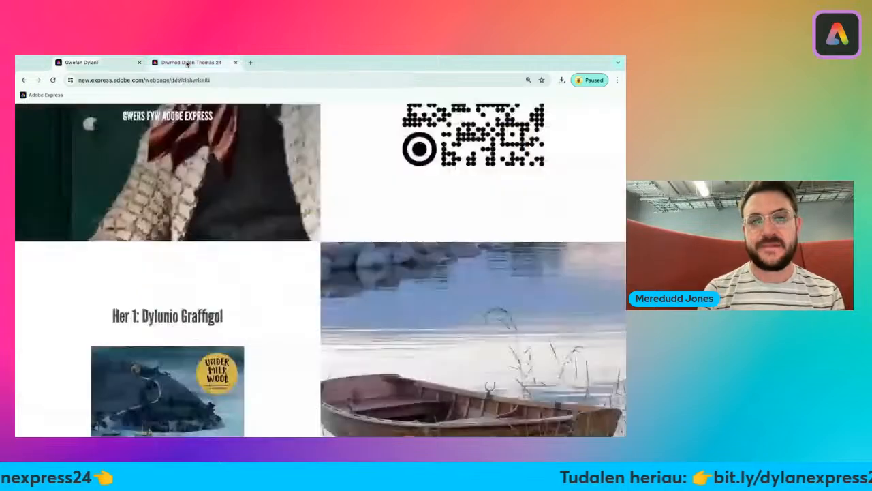
pyautogui.scroll(-5, 243, 232)
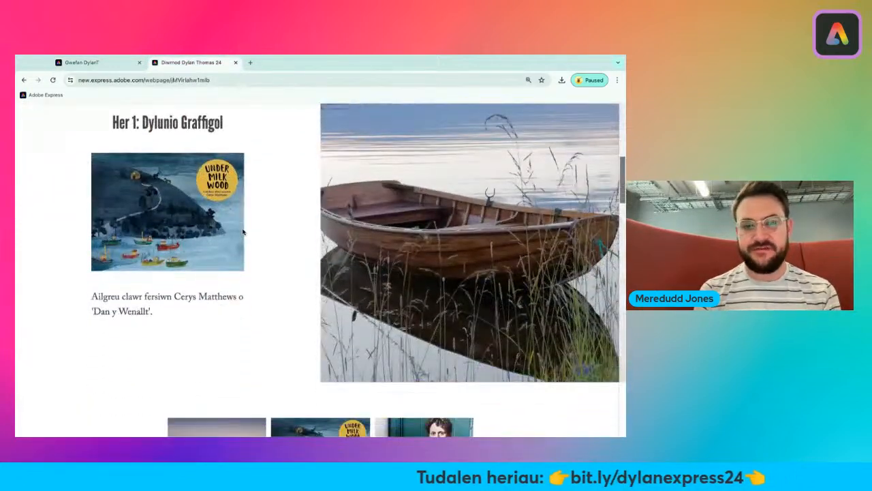
pyautogui.scroll(-1, 242, 232)
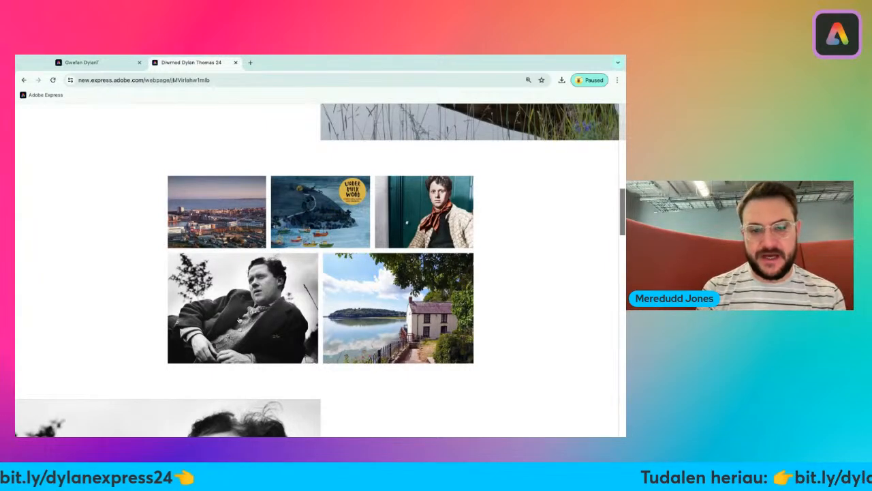
pyautogui.click(231, 331)
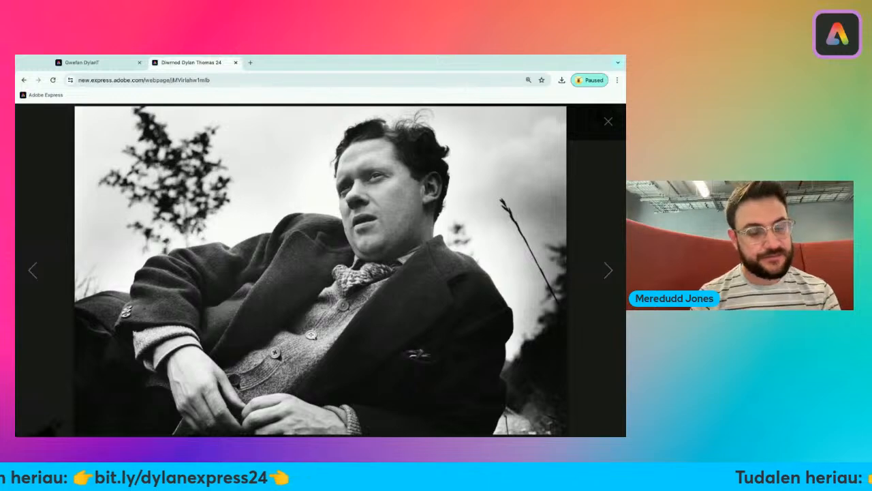
pyautogui.press('super+Tab')
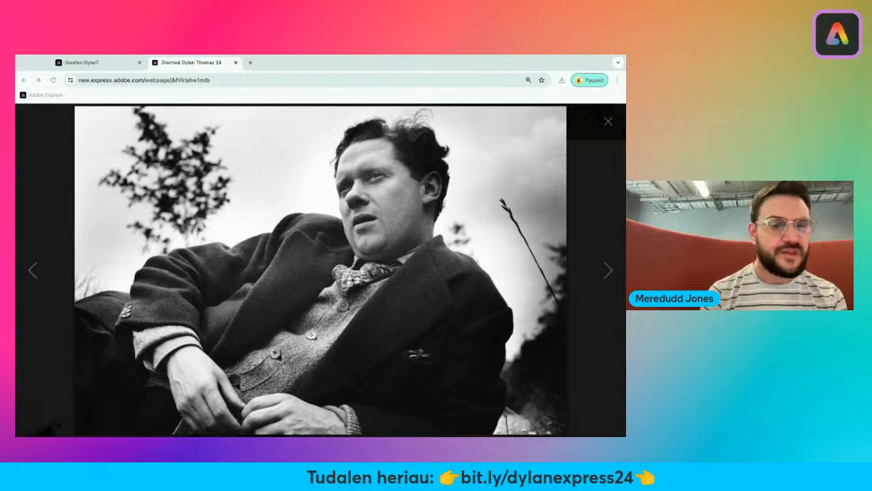
pyautogui.click(352, 279)
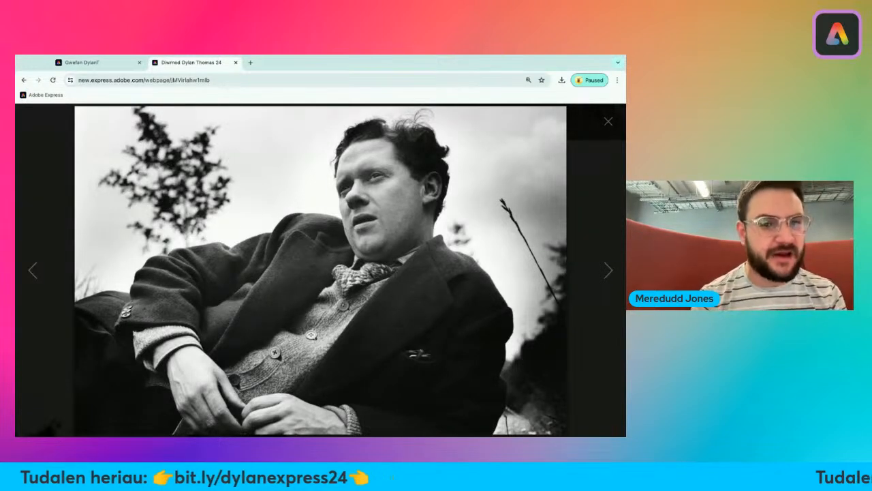
pyautogui.click(608, 123)
# - Return to the Gwefan DylanT page and reopen the photo choices for adding an image to the title cover
pyautogui.click(82, 62)
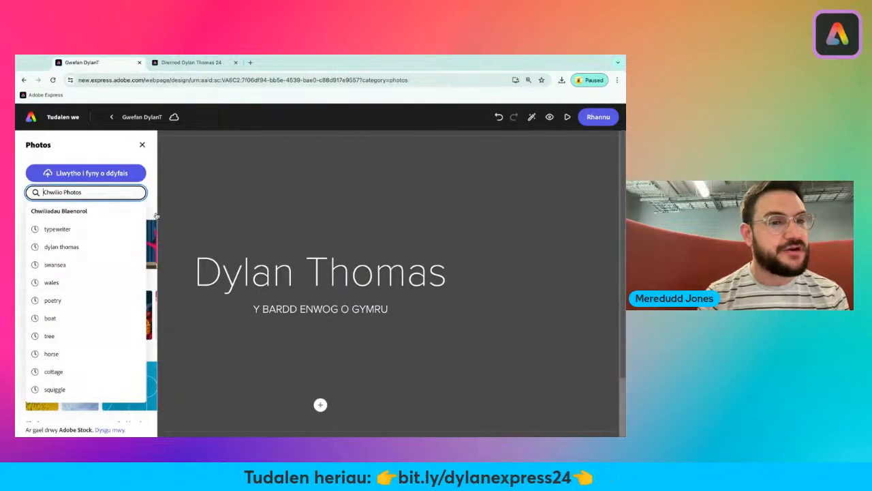
pyautogui.click(141, 144)
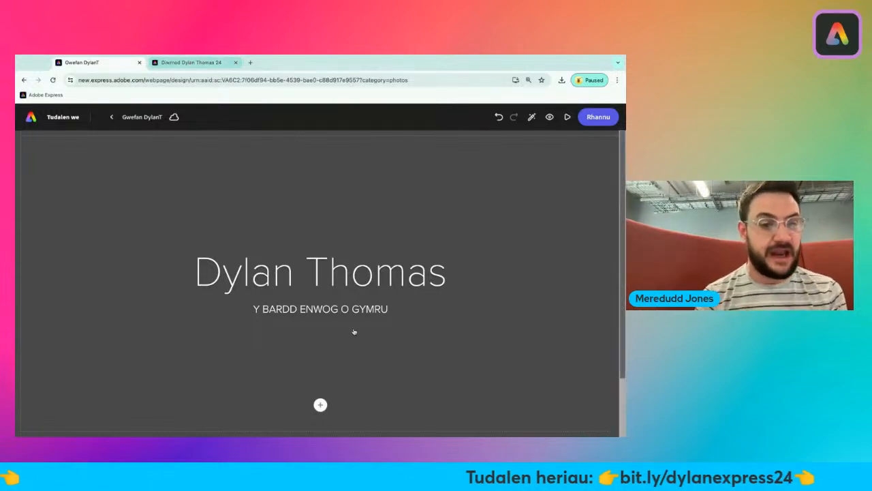
pyautogui.click(321, 405)
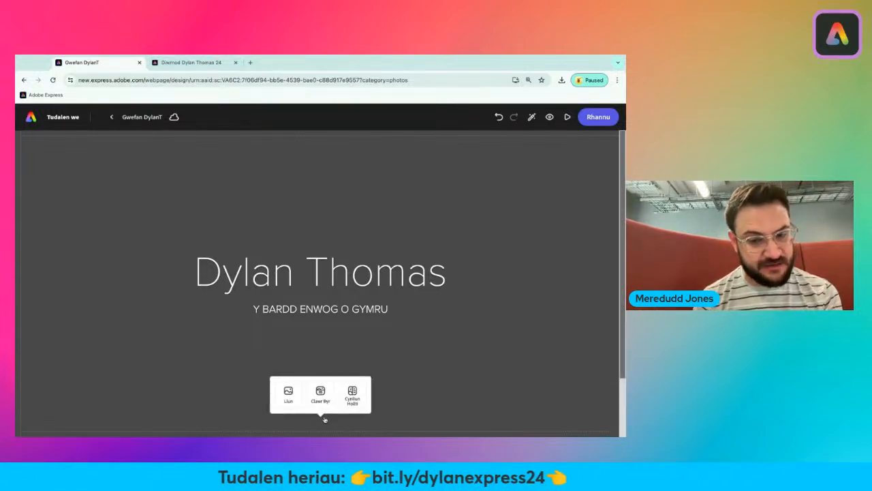
pyautogui.click(288, 394)
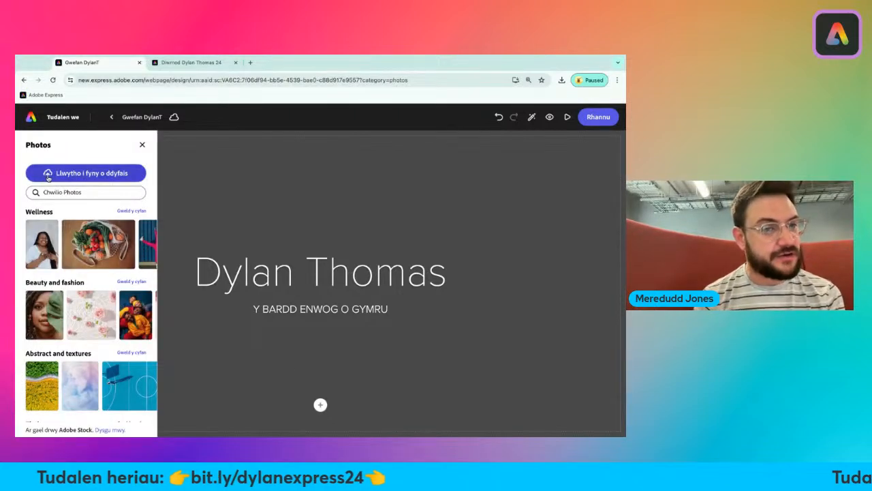
pyautogui.scroll(5, 48, 178)
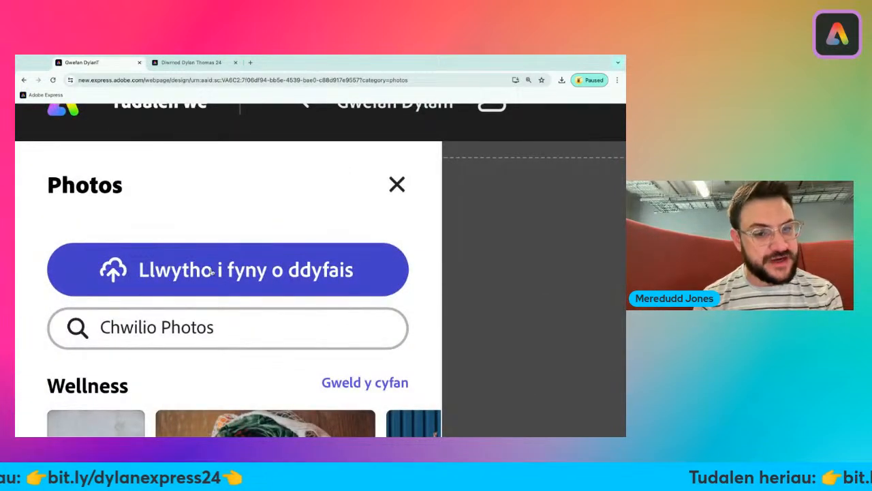
pyautogui.scroll(-5, 183, 296)
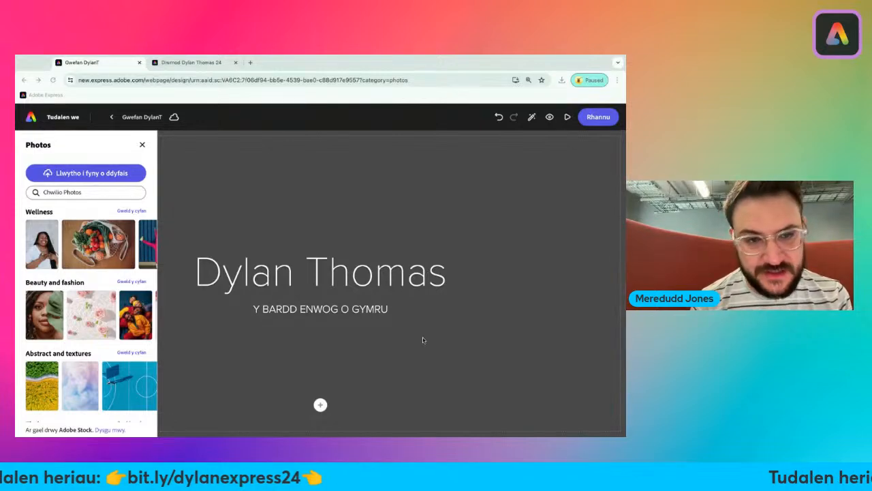
# - Save the black-and-white and colour Dylan Thomas portraits from the Diwrnod Dylan Thomas 24 page's image gallery, then close the enlarged view
pyautogui.click(191, 63)
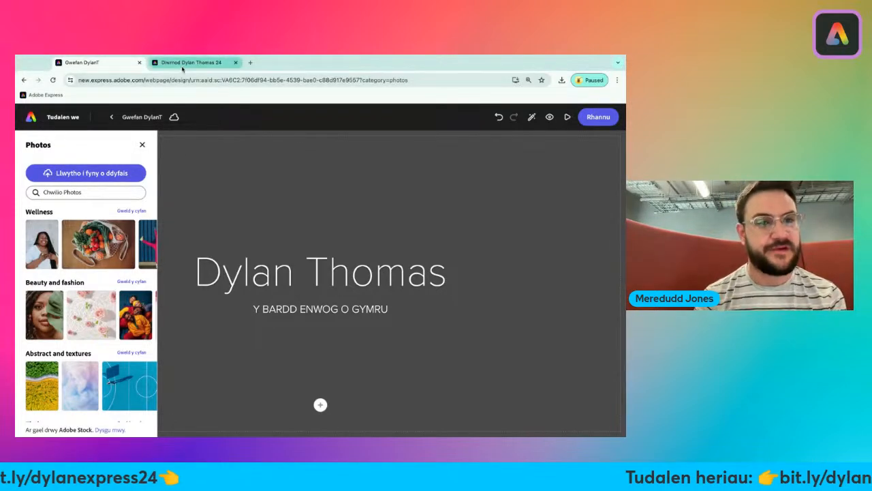
pyautogui.click(293, 287)
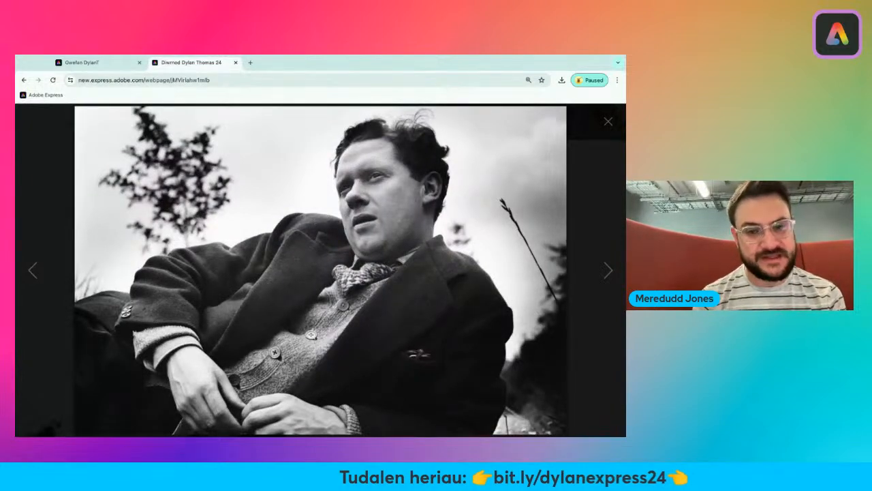
pyautogui.click(351, 238)
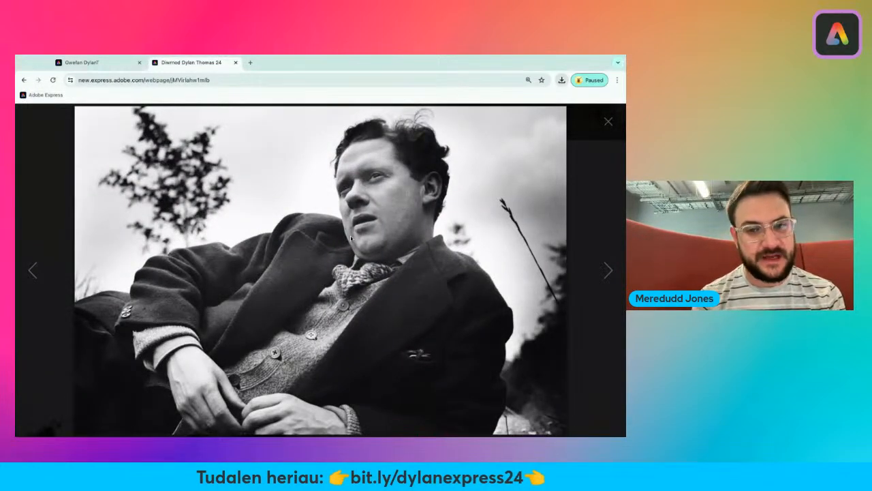
pyautogui.click(610, 280)
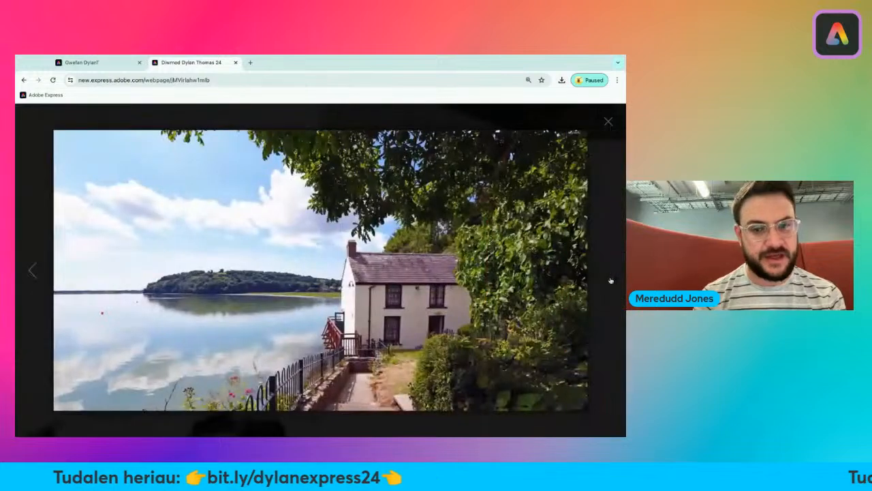
pyautogui.press('Escape')
pyautogui.click(427, 195)
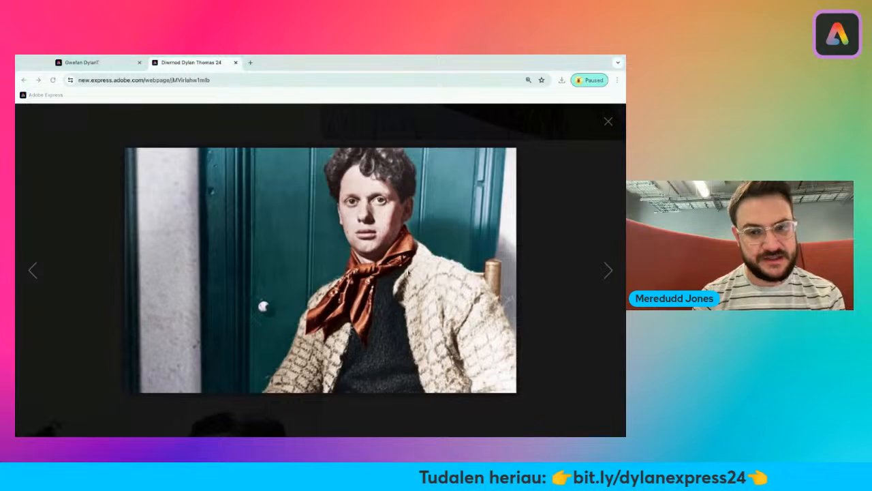
pyautogui.click(380, 282)
pyautogui.click(605, 273)
pyautogui.click(606, 273)
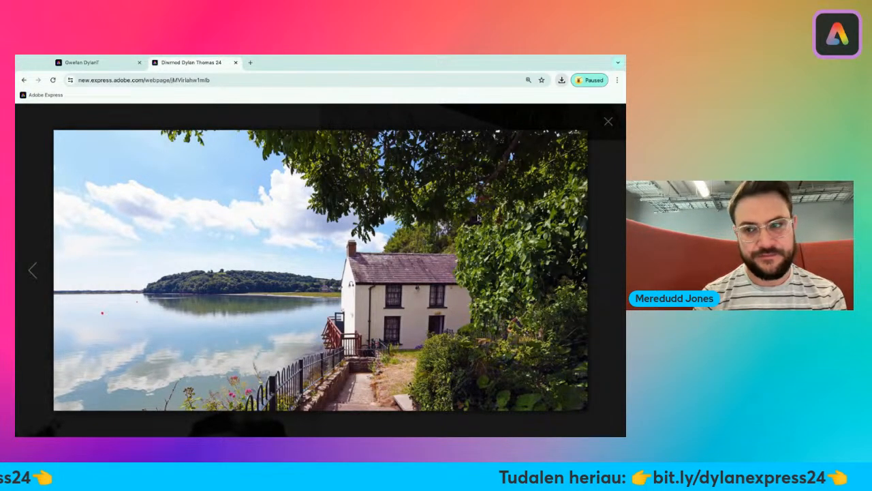
pyautogui.click(607, 123)
# - Upload the saved black-and-white Dylan Thomas portrait from the device as the title cover image on the Gwefan DylanT page
pyautogui.click(81, 62)
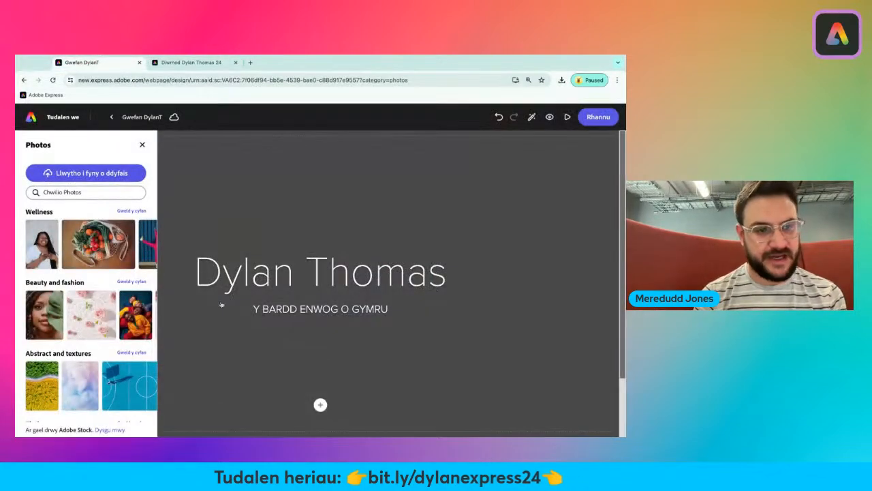
pyautogui.click(66, 174)
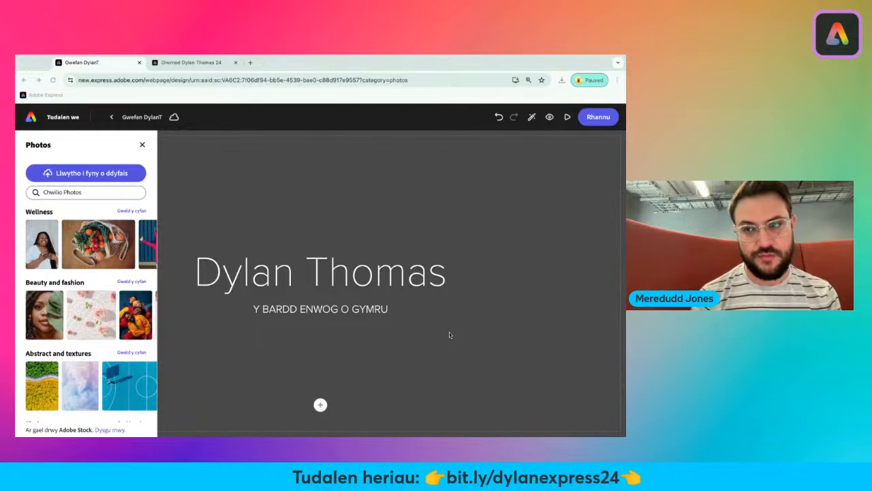
pyautogui.click(469, 327)
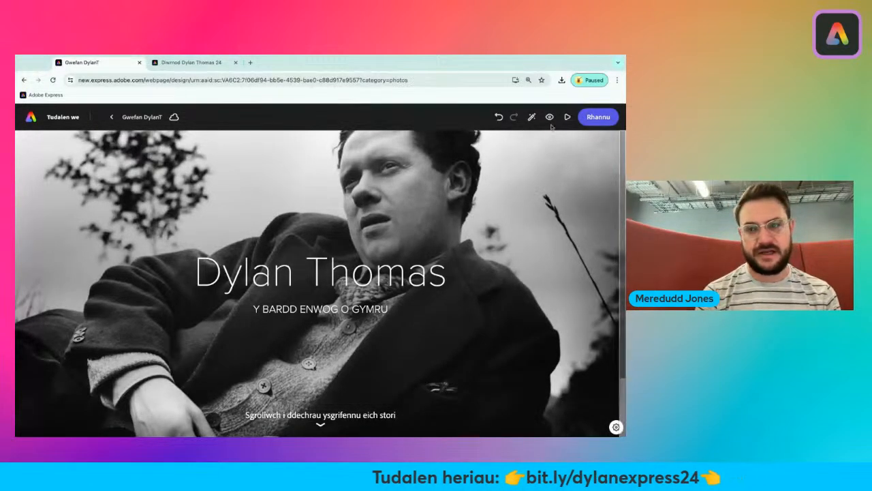
# - Browse the web page themes, apply the Whimsy theme and close the theme list
pyautogui.scroll(5, 534, 120)
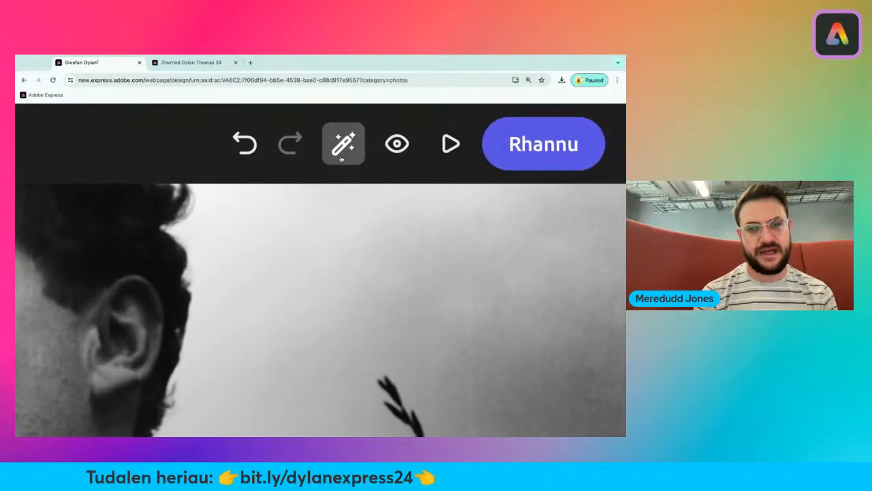
pyautogui.scroll(-5, 342, 158)
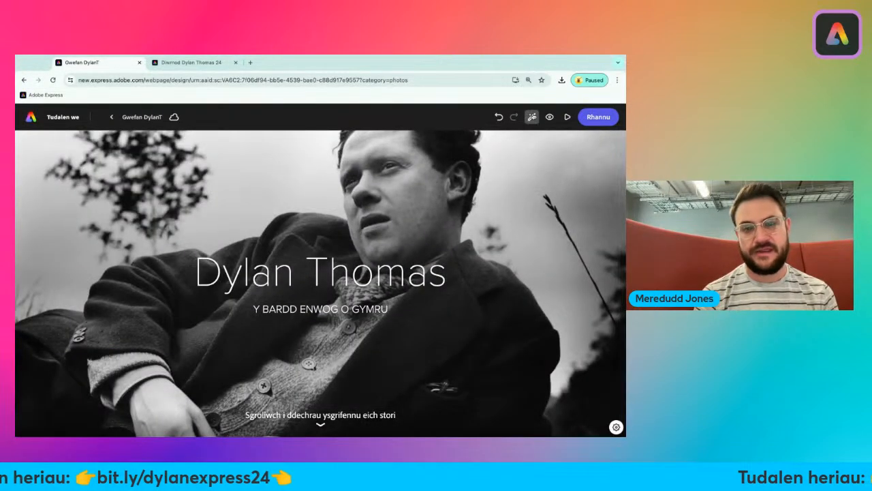
pyautogui.click(531, 116)
pyautogui.scroll(-2, 70, 307)
pyautogui.scroll(-10, 70, 307)
pyautogui.scroll(2, 70, 306)
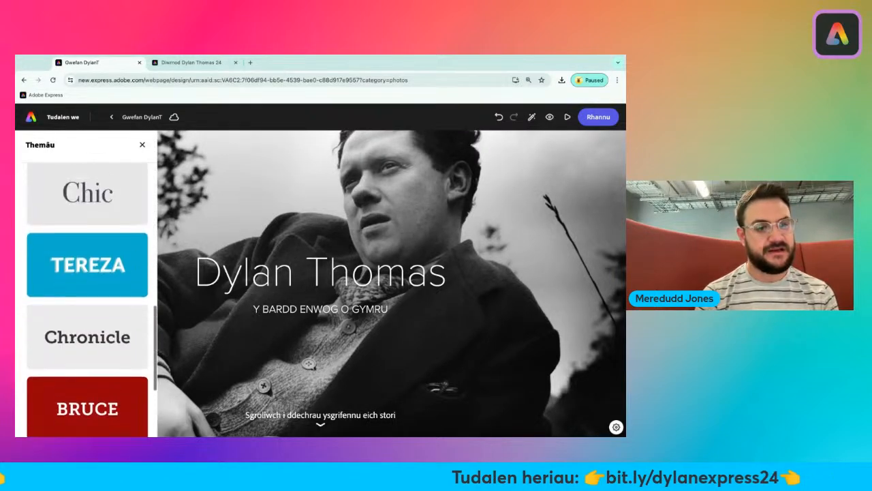
pyautogui.scroll(4, 83, 270)
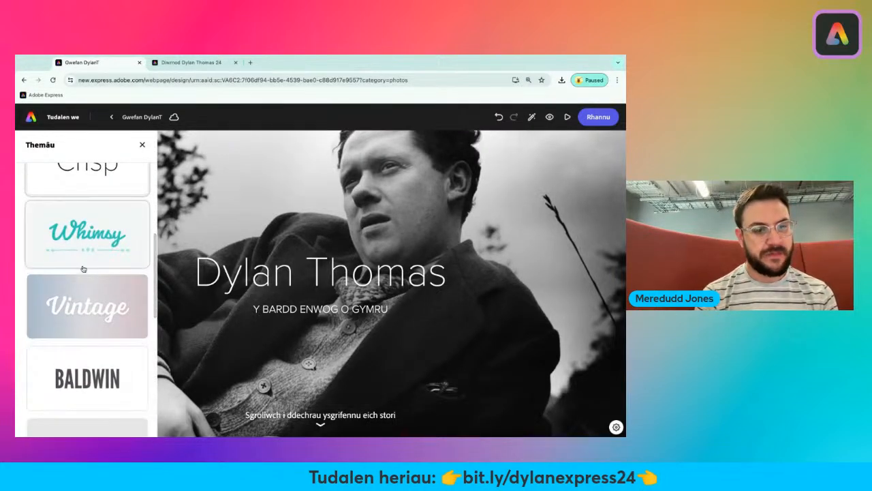
pyautogui.click(83, 268)
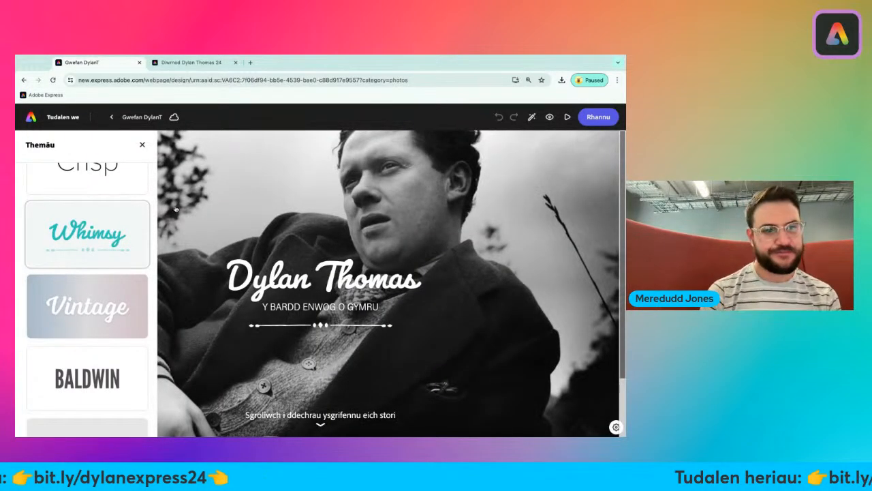
pyautogui.click(143, 146)
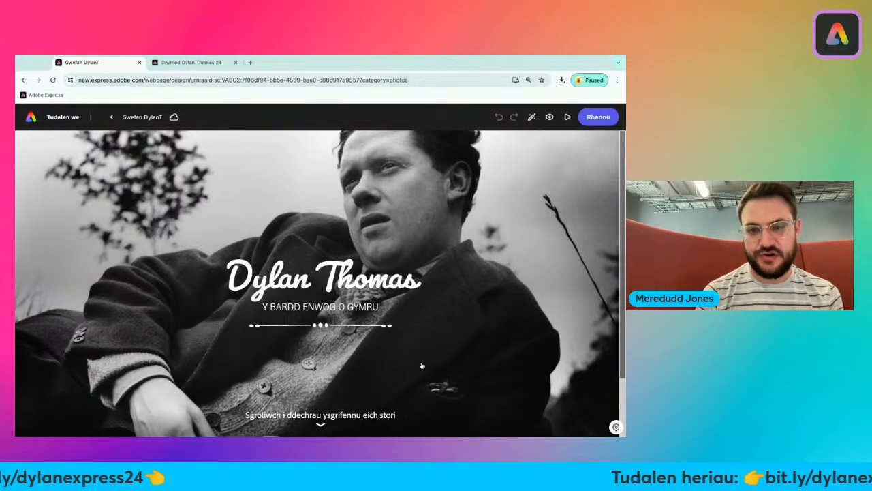
# - Add a split layout (Cynllun Hollti) section below the title cover
pyautogui.scroll(-3, 420, 367)
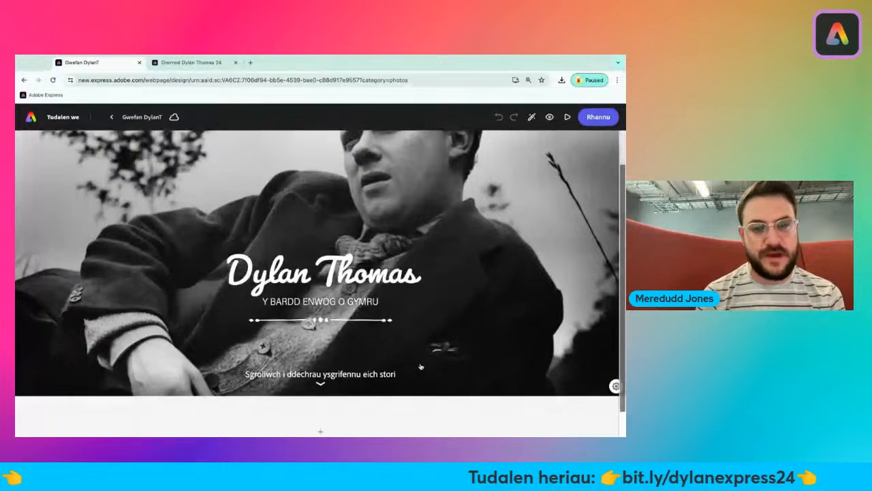
pyautogui.scroll(3, 424, 349)
pyautogui.scroll(-3, 337, 371)
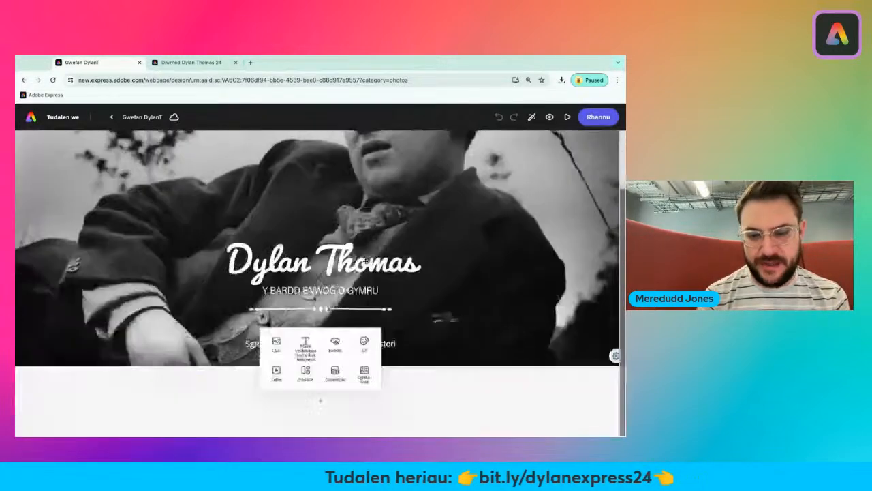
pyautogui.scroll(5, 346, 370)
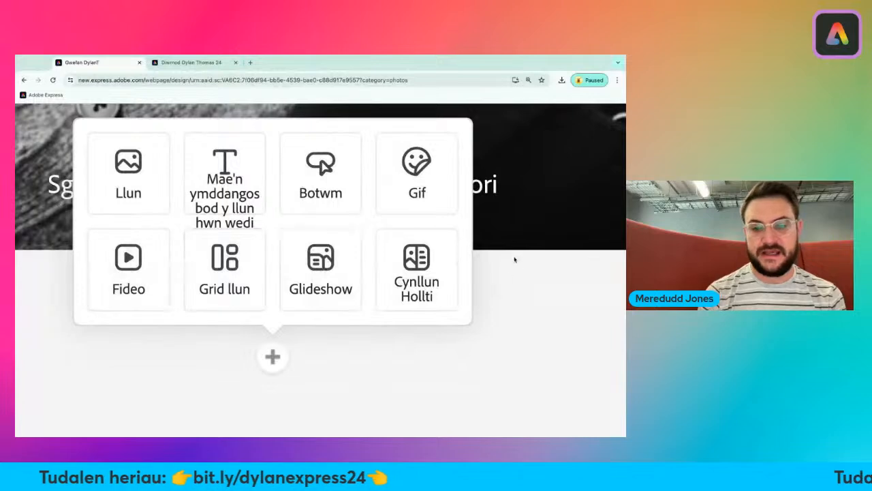
pyautogui.click(433, 272)
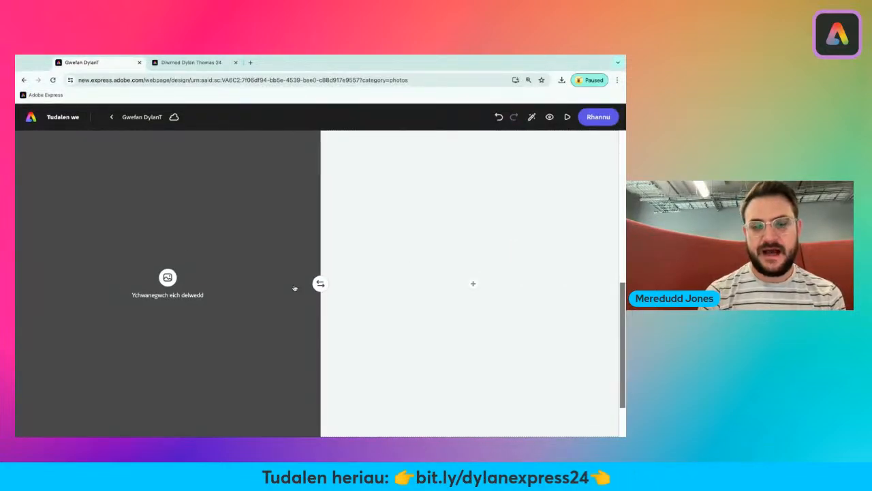
pyautogui.scroll(3, 396, 280)
pyautogui.scroll(-4, 396, 280)
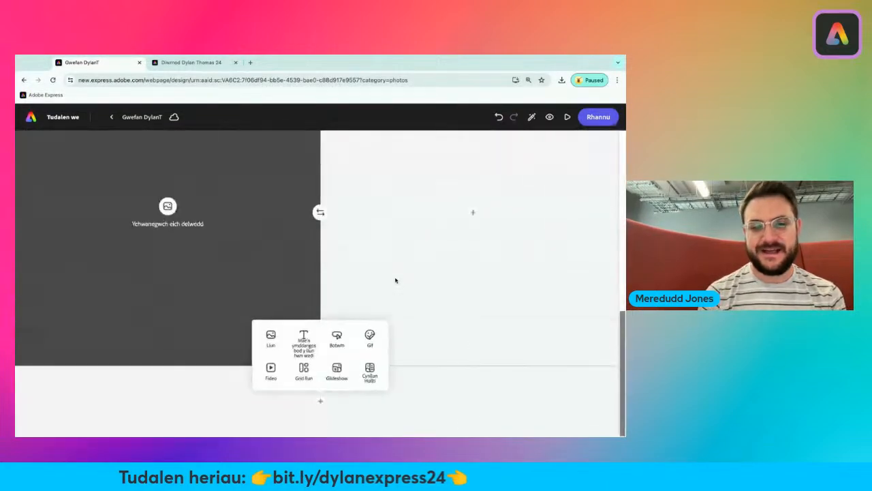
pyautogui.scroll(2, 392, 276)
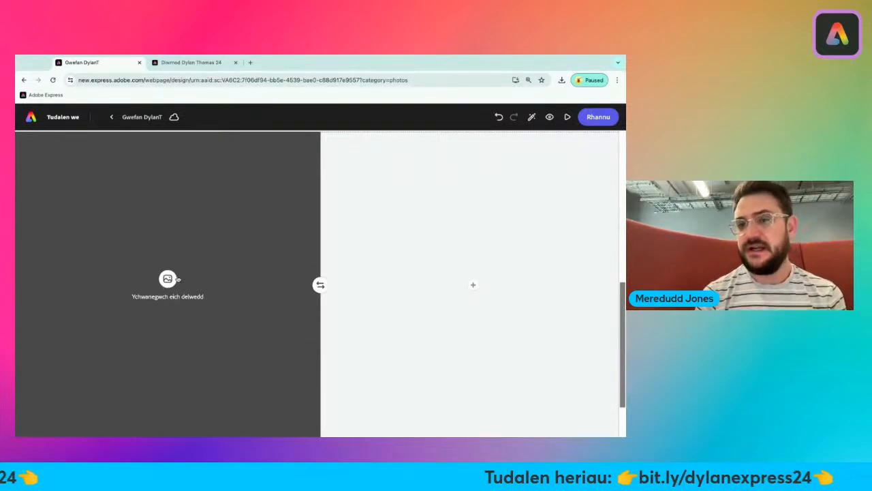
# - Copy the "Pwy oedd Dylan Thomas?" heading and paragraph from the Diwrnod Dylan Thomas 24 page into a text block beside the split layout's image area
pyautogui.click(474, 286)
pyautogui.scroll(5, 483, 273)
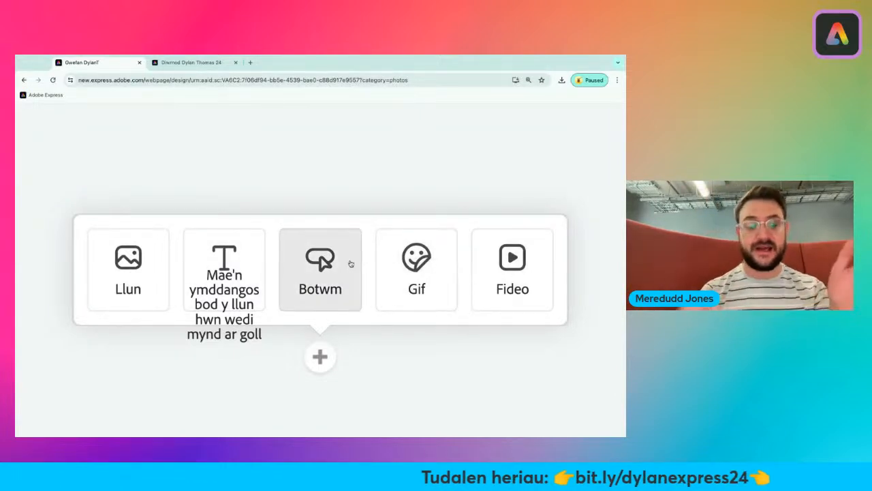
pyautogui.scroll(-5, 312, 260)
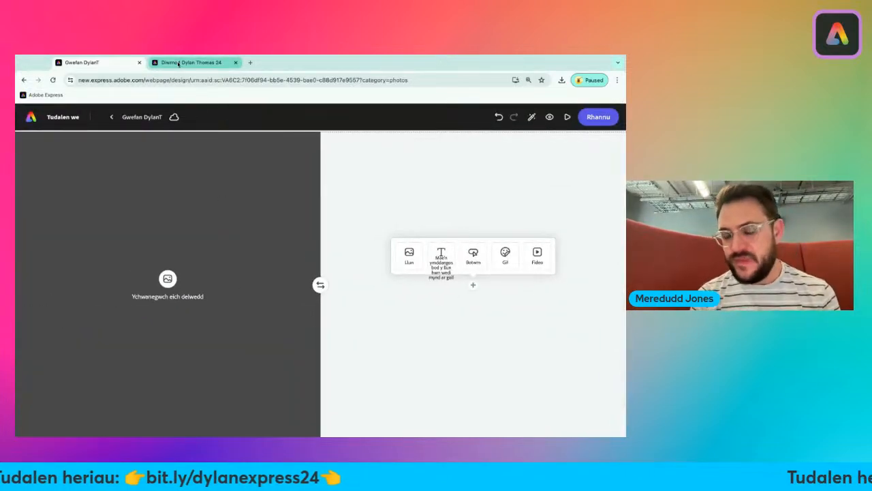
pyautogui.click(179, 64)
pyautogui.scroll(-3, 375, 247)
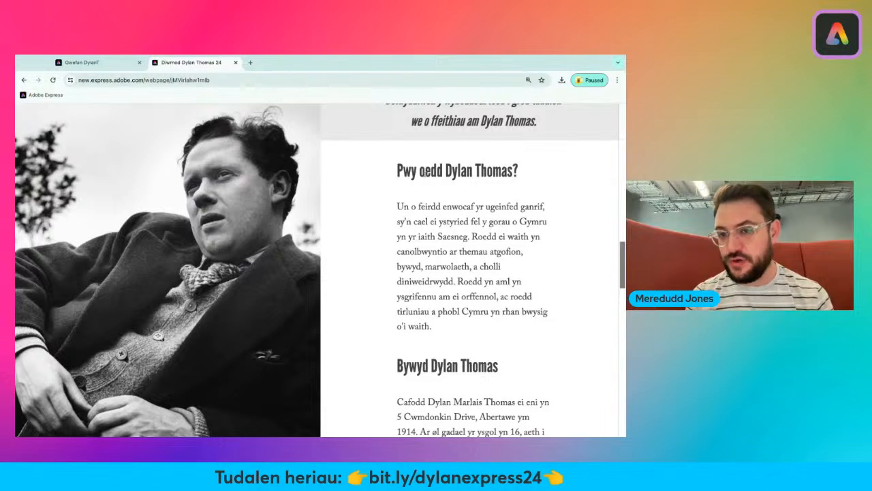
pyautogui.moveTo(398, 168); pyautogui.dragTo(510, 326)
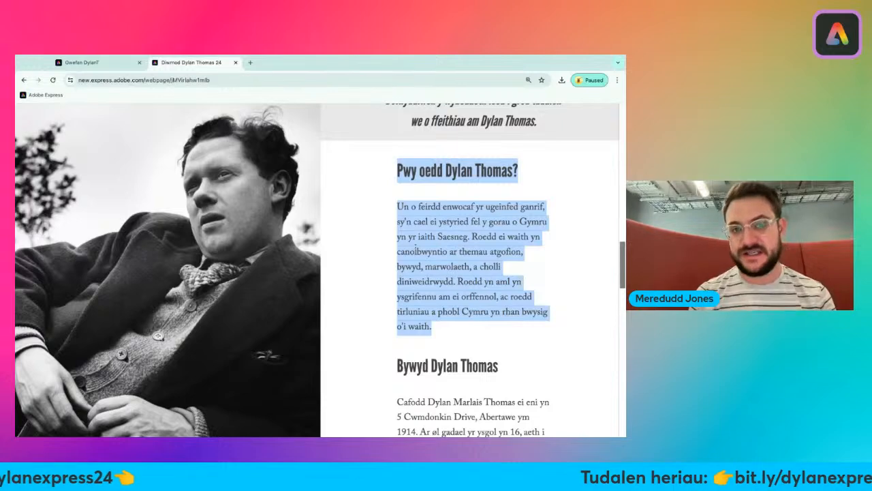
pyautogui.click(107, 63)
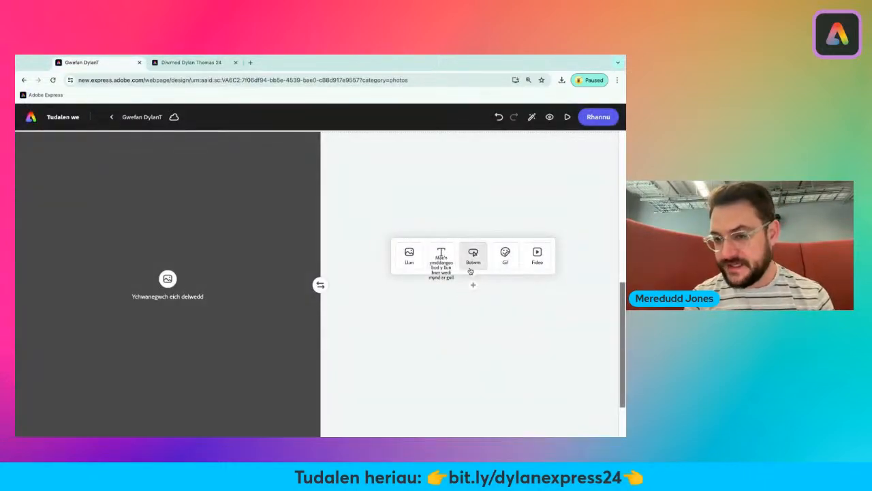
pyautogui.scroll(5, 469, 270)
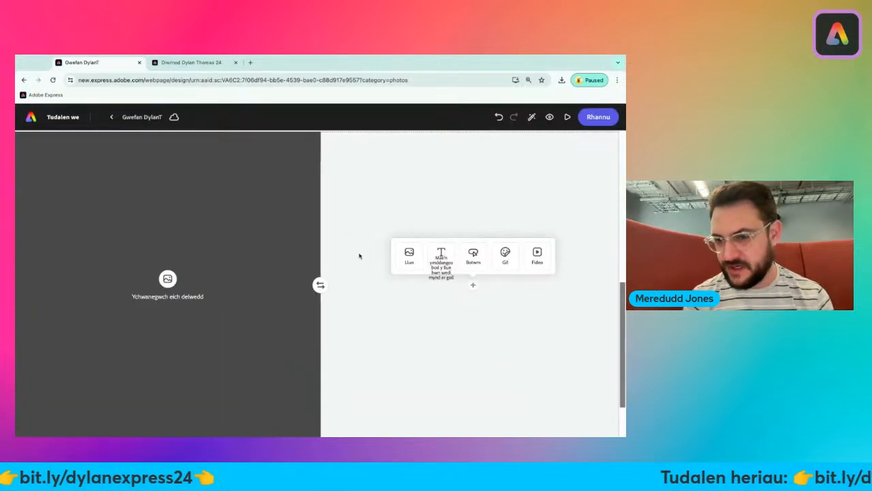
pyautogui.click(441, 252)
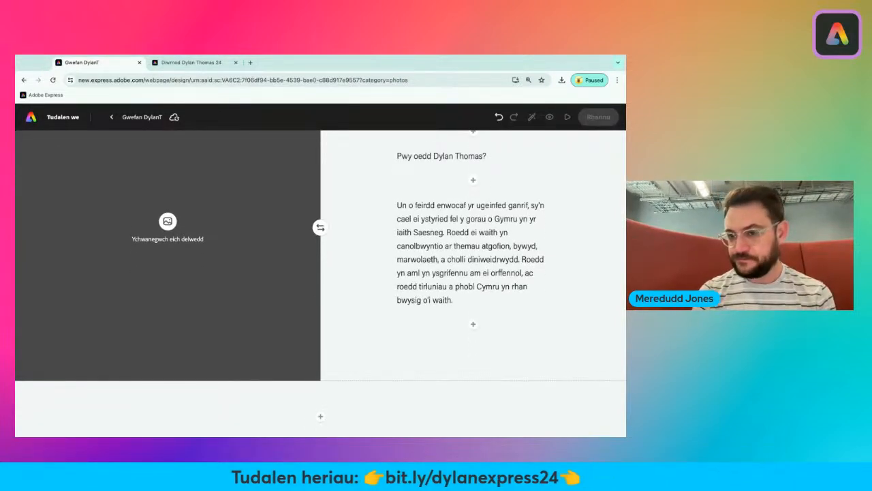
pyautogui.scroll(-1, 482, 221)
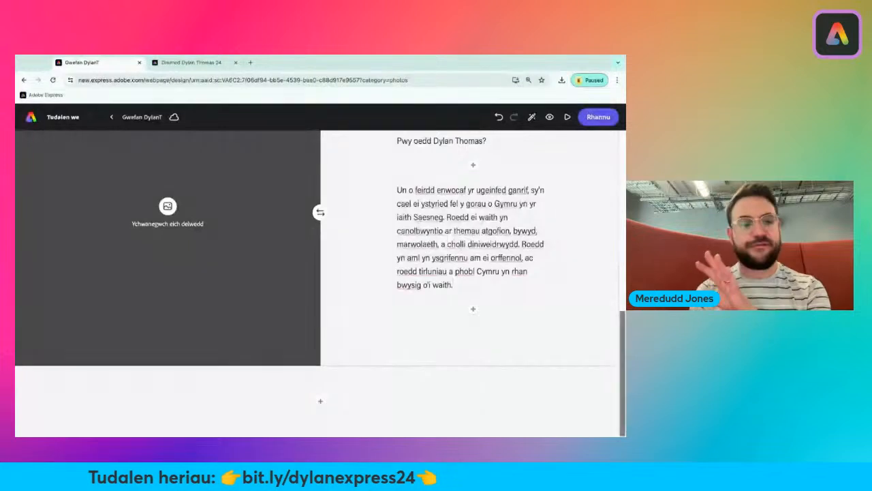
# - Try the H1, H2 and quote styles on the "Pwy oedd Dylan Thomas?" heading, settle on H2 and centre it
pyautogui.scroll(2, 482, 222)
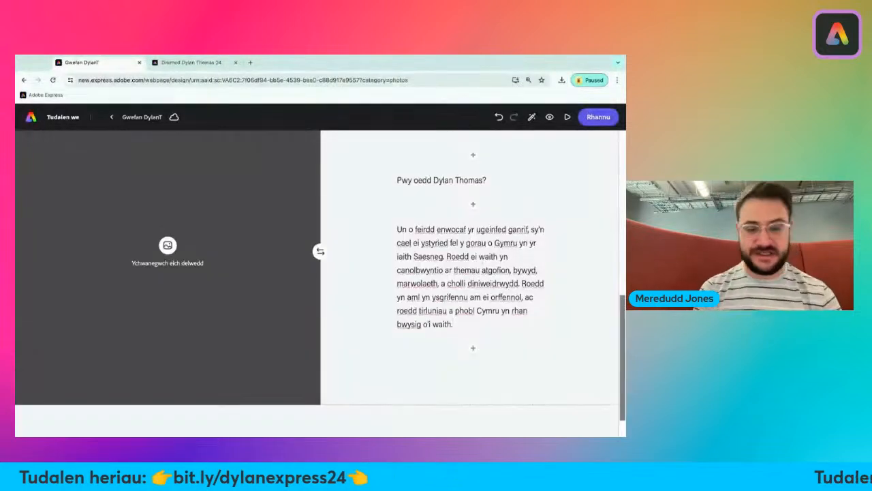
pyautogui.click(423, 195)
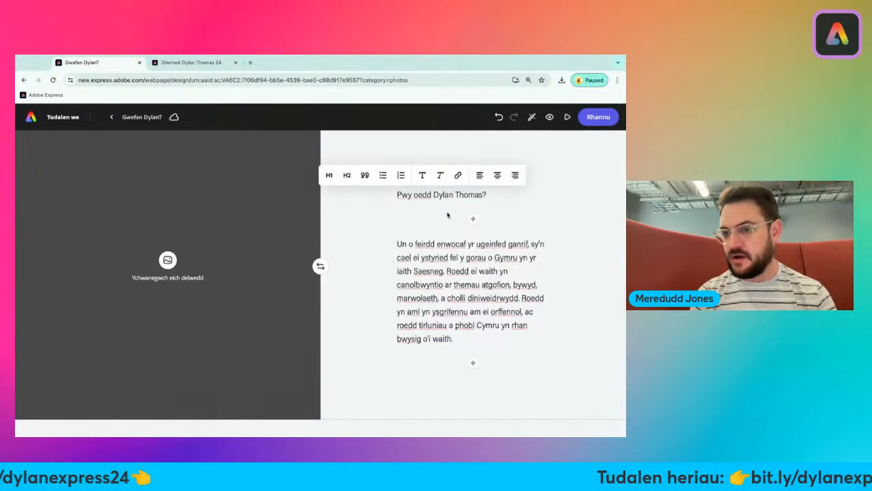
pyautogui.hotkey('ctrl', '+')
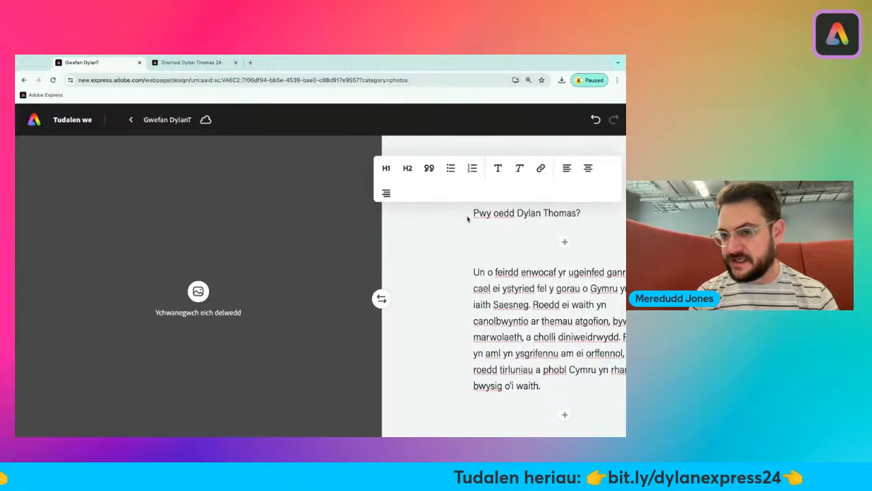
pyautogui.hotkey('ctrl', '-')
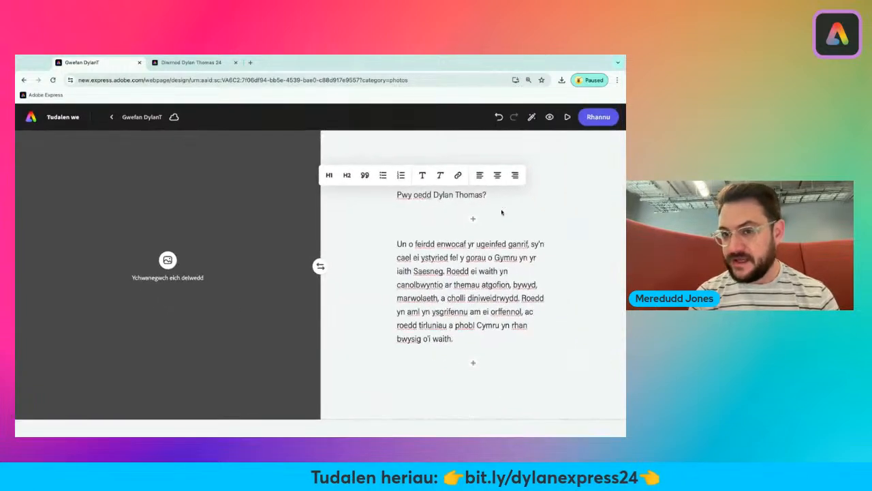
pyautogui.click(329, 176)
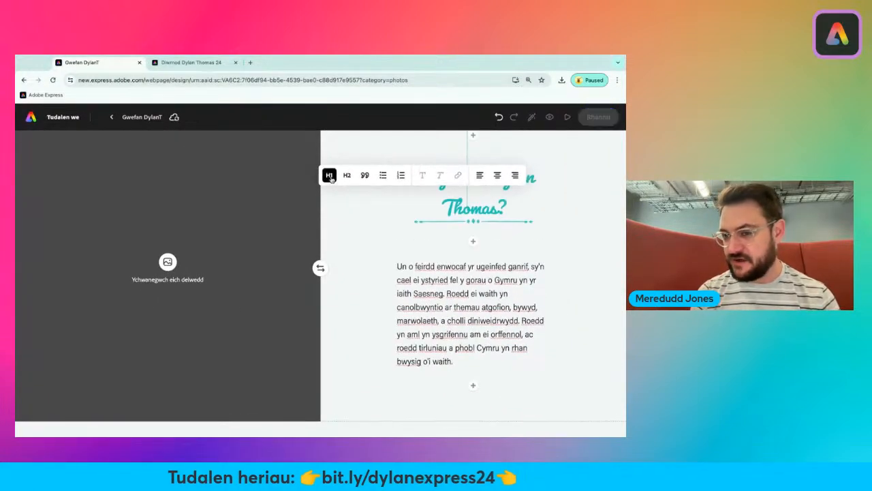
pyautogui.click(347, 175)
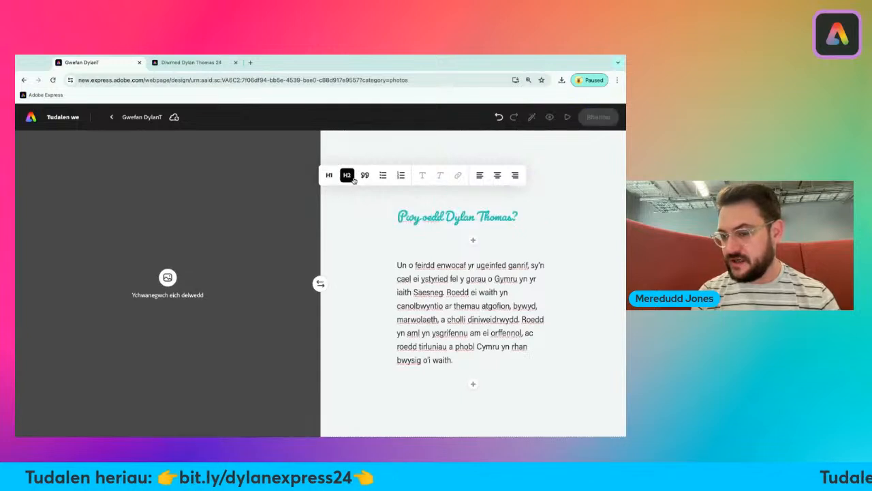
pyautogui.click(365, 177)
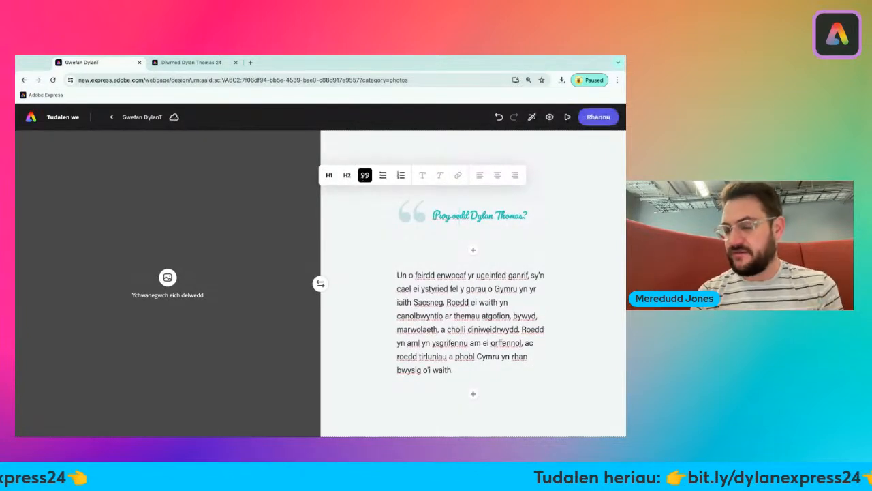
pyautogui.click(348, 176)
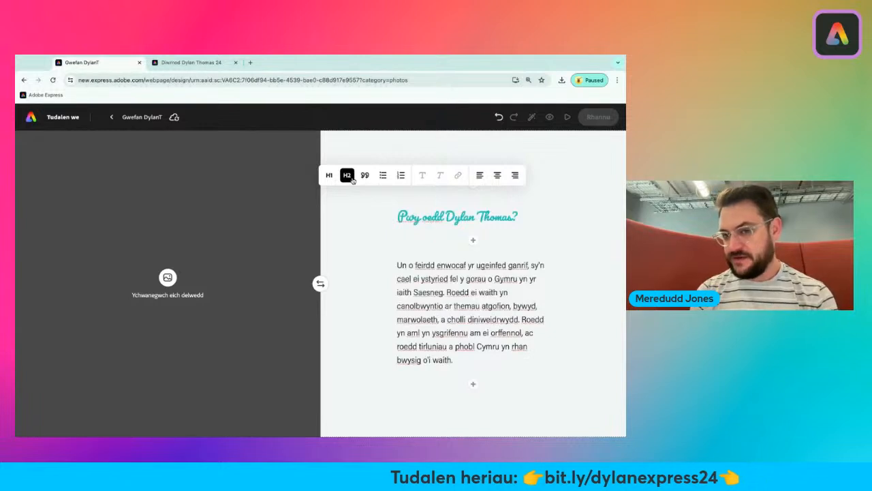
pyautogui.click(498, 175)
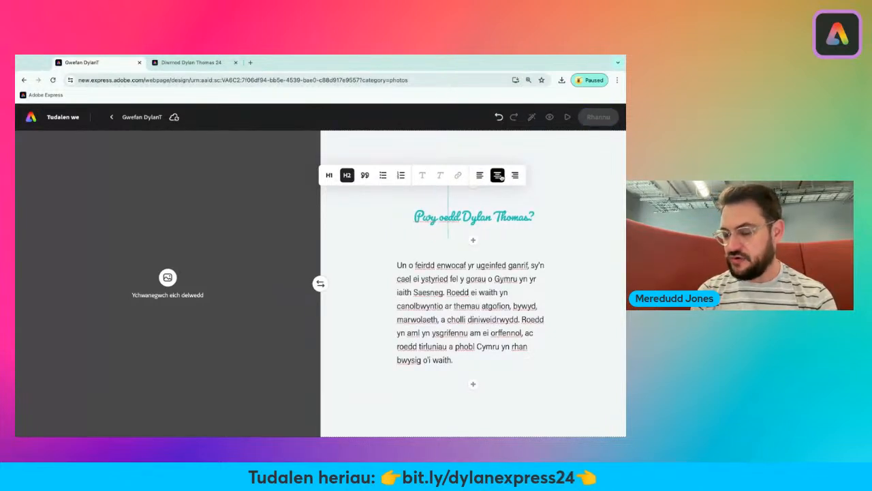
pyautogui.click(497, 341)
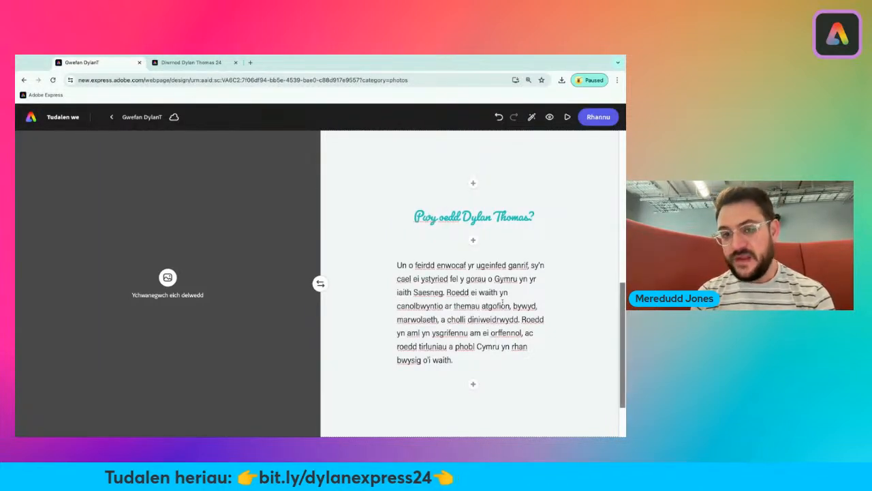
# - Split the text under "Pwy oedd Dylan Thomas?" into three paragraphs, breaking before "Roedd ei waith" and "Roedd yn aml"
pyautogui.scroll(-2, 509, 343)
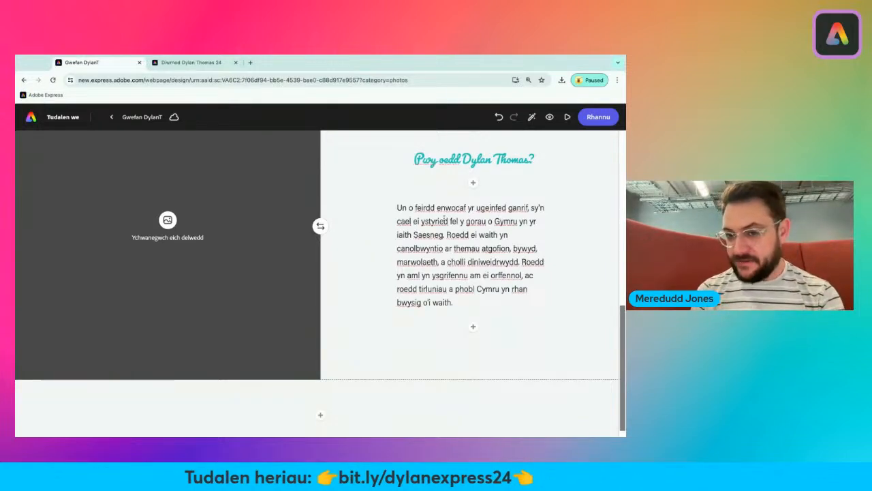
pyautogui.click(447, 234)
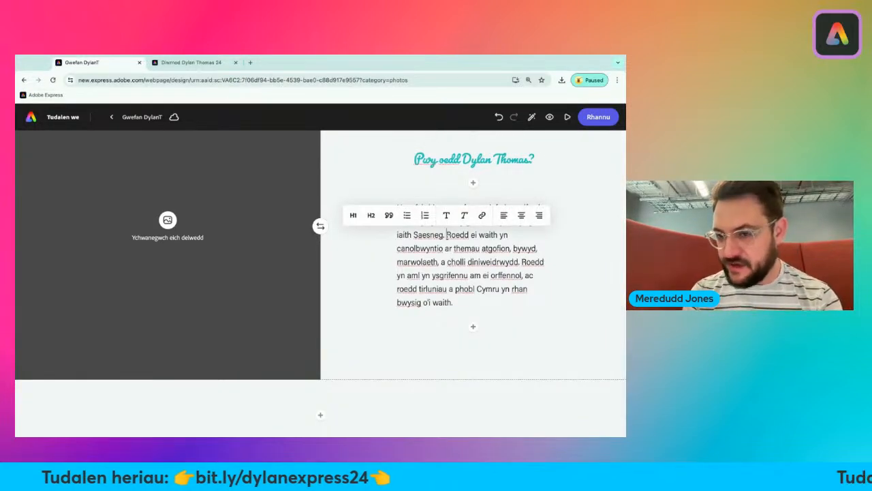
pyautogui.press('Return')
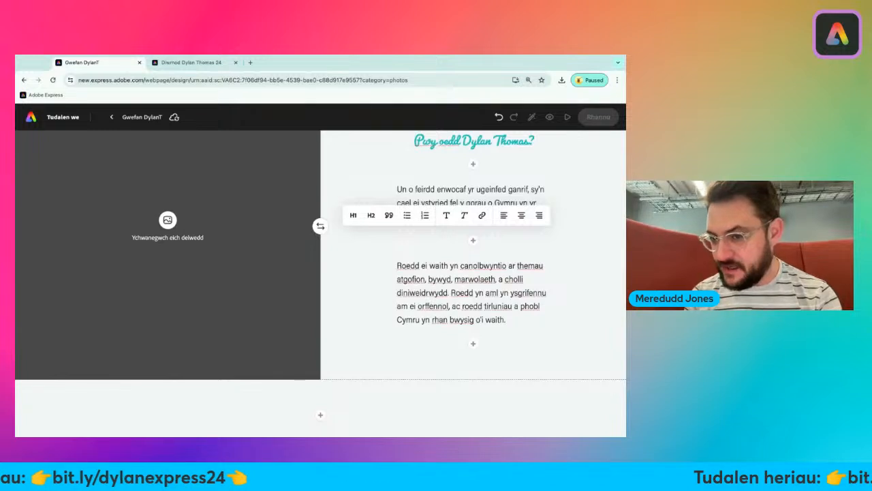
pyautogui.click(450, 295)
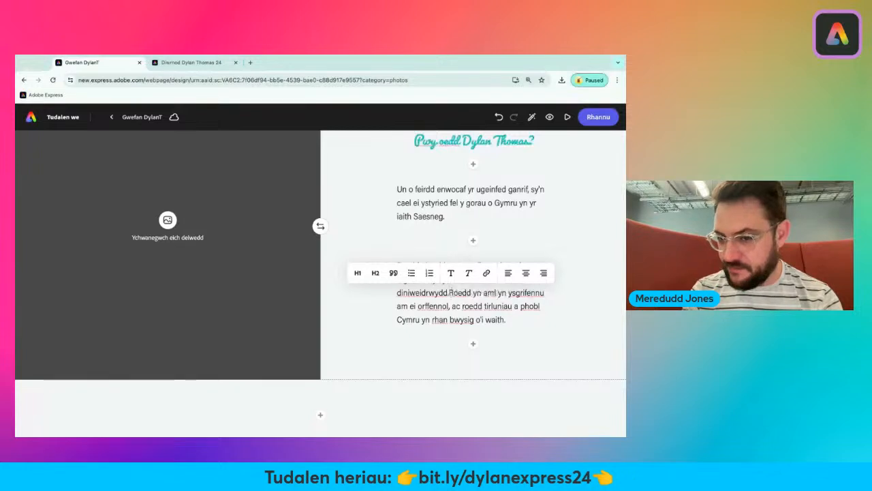
pyautogui.press('Return')
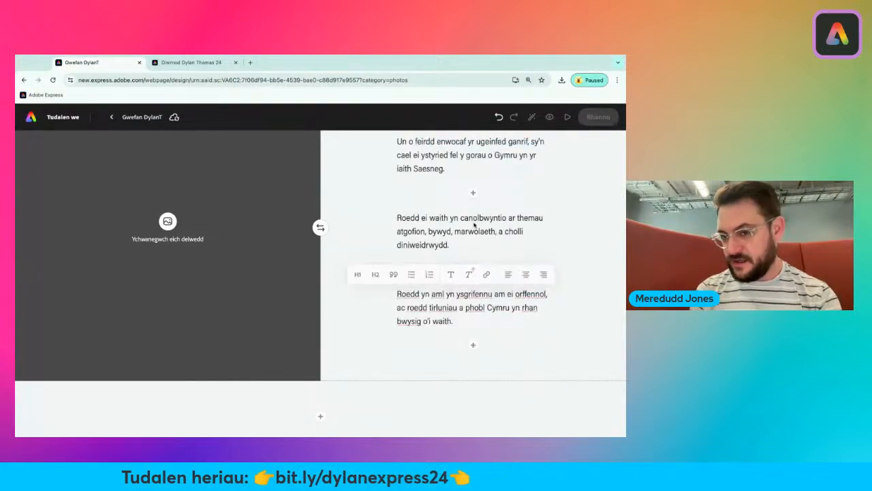
pyautogui.scroll(-1, 473, 223)
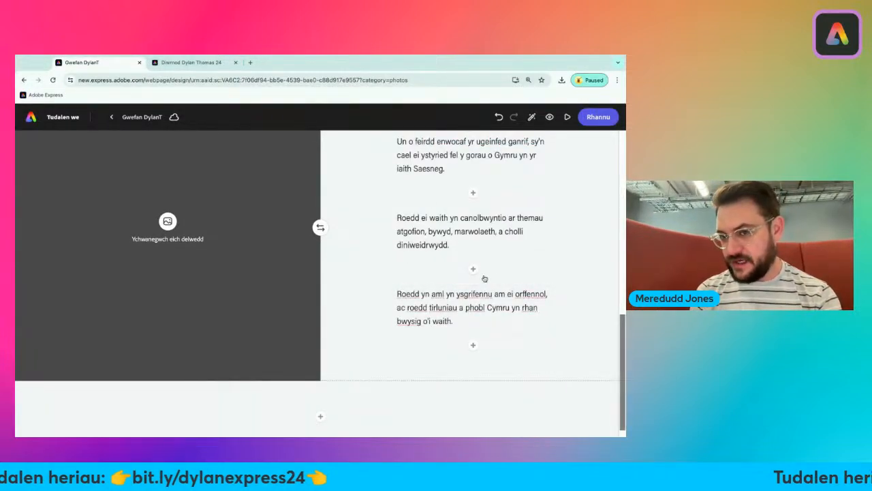
pyautogui.scroll(1, 485, 278)
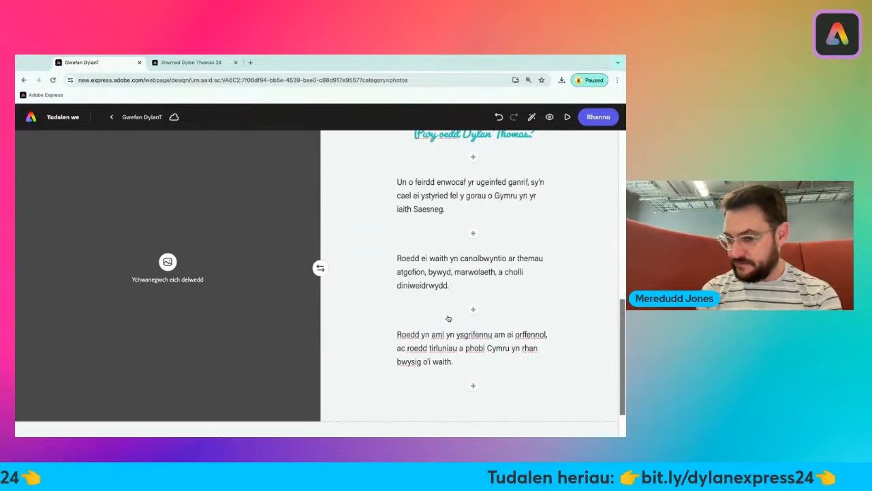
# - Format the middle paragraph starting "Roedd ei waith yn canolbwyntio" as a quote
pyautogui.click(436, 272)
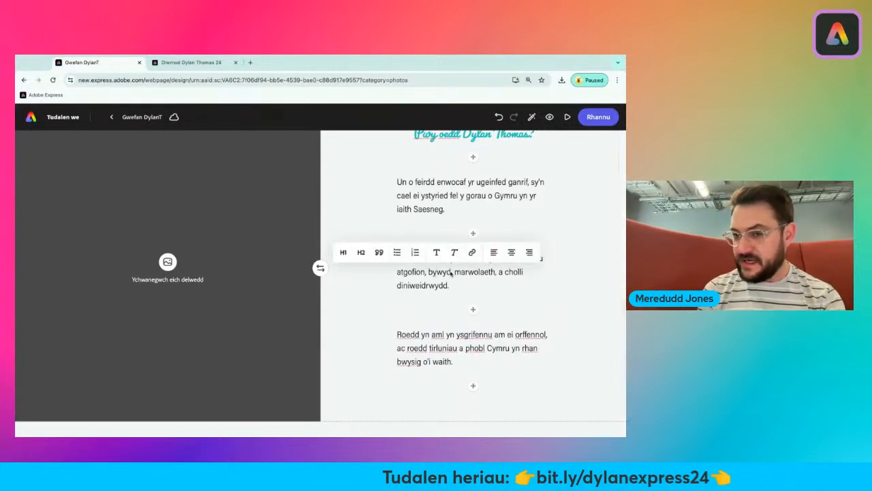
pyautogui.click(380, 254)
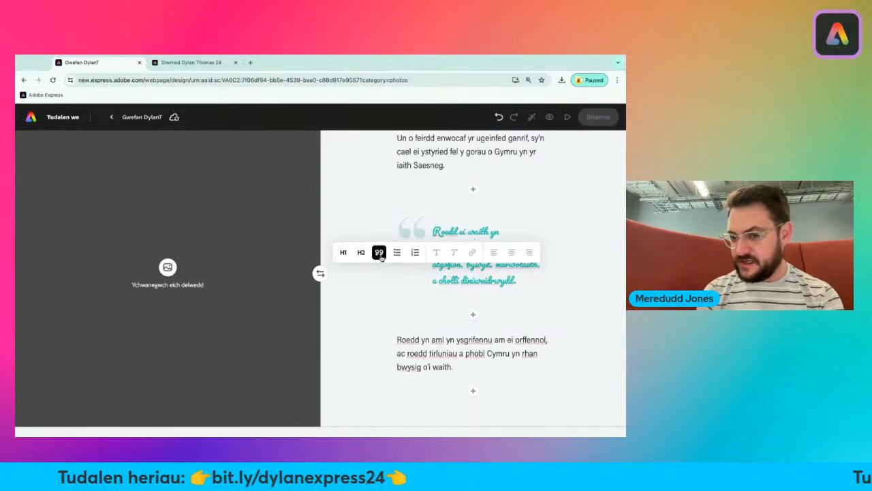
pyautogui.click(370, 208)
pyautogui.scroll(1, 567, 228)
pyautogui.scroll(2, 568, 229)
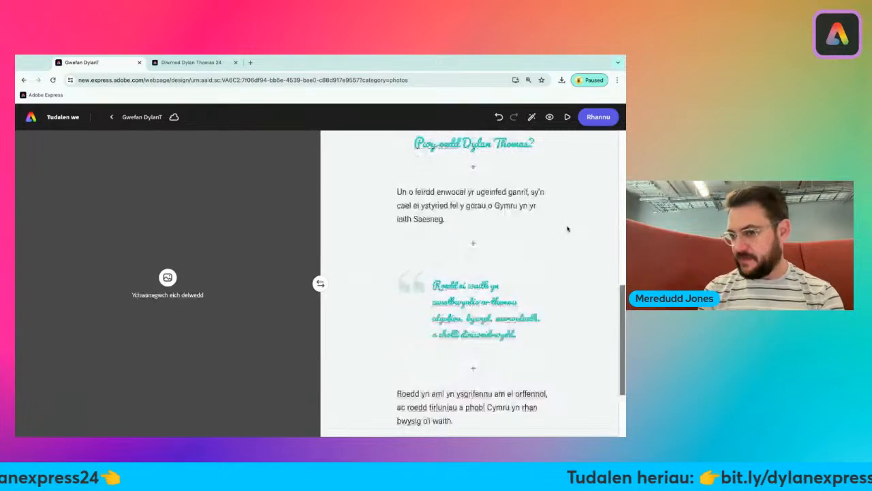
pyautogui.scroll(1, 568, 229)
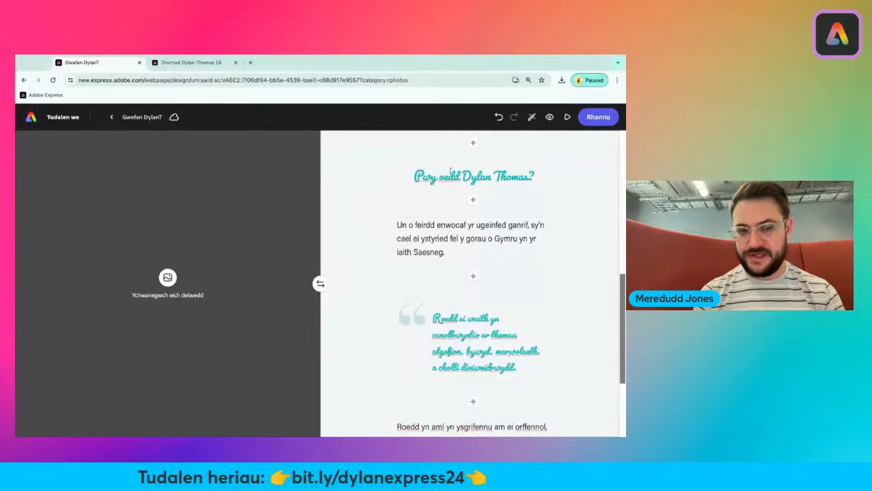
# - Add the colour portrait of Dylan Thomas to the split layout's image area and close the photo picker
pyautogui.click(230, 310)
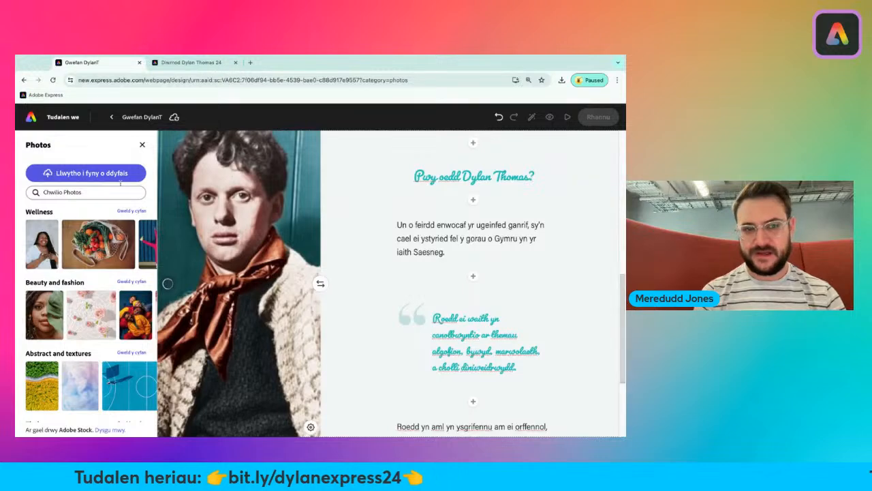
pyautogui.click(141, 144)
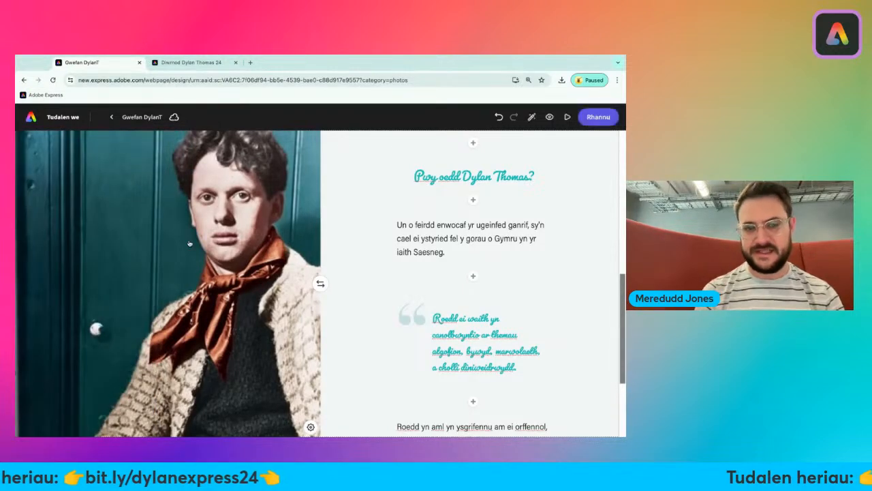
pyautogui.scroll(5, 190, 244)
pyautogui.scroll(-8, 190, 244)
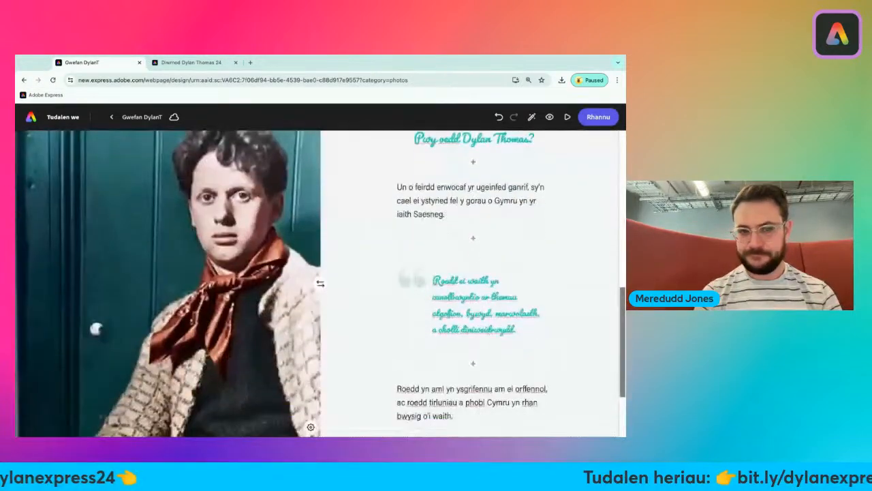
pyautogui.scroll(3, 320, 282)
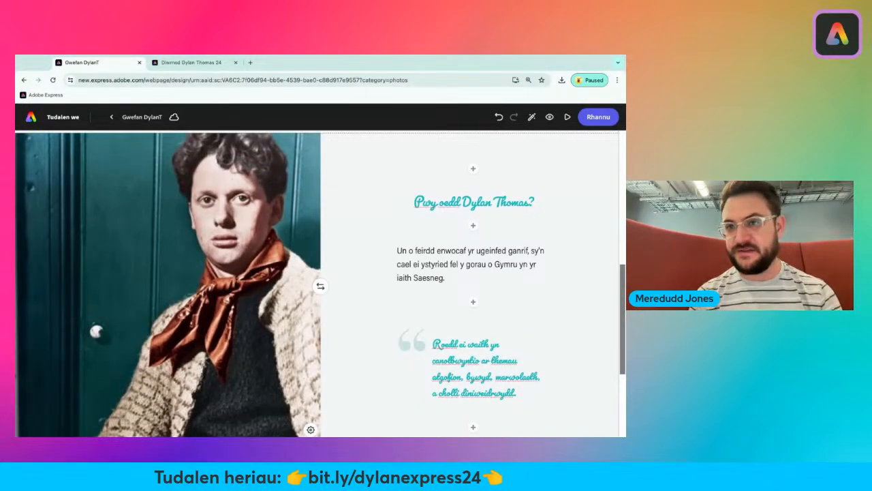
pyautogui.scroll(1, 320, 283)
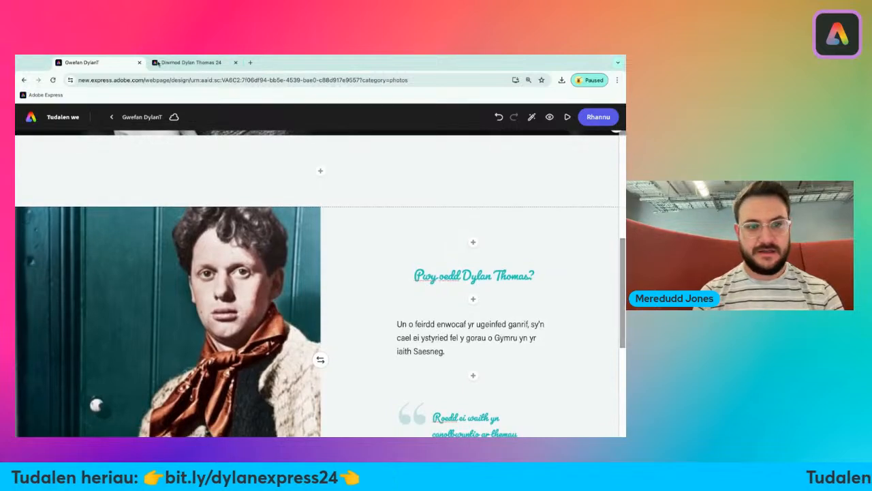
# - Copy the "Bywyd Dylan Thomas" heading and its paragraph from the Diwrnod Dylan Thomas 24 page
pyautogui.click(193, 63)
pyautogui.scroll(-4, 398, 304)
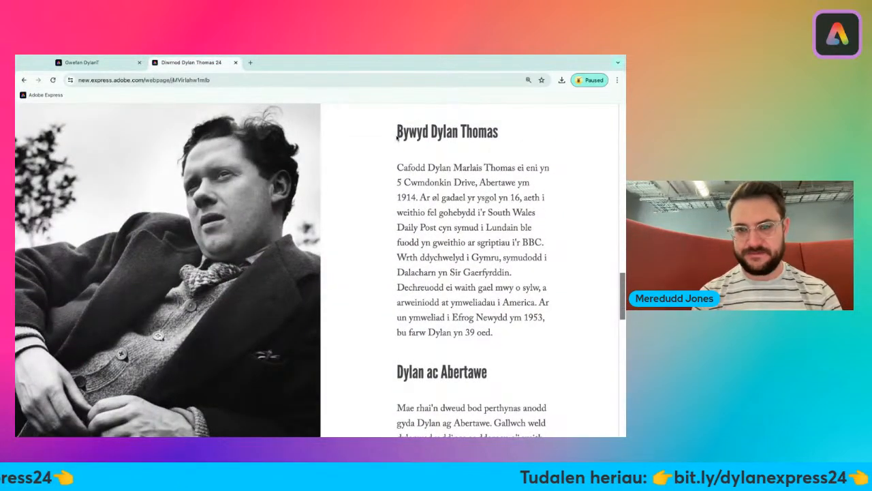
pyautogui.moveTo(397, 133); pyautogui.dragTo(492, 332)
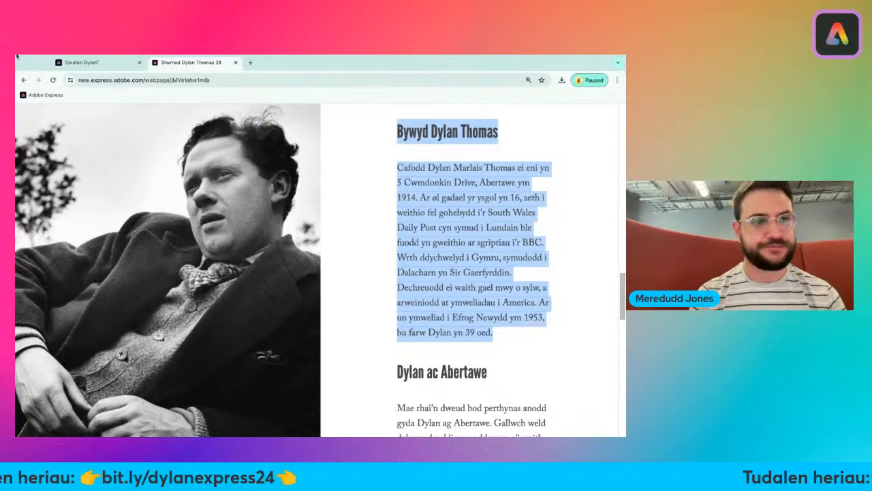
# - Return to the Gwefan DylanT page and add a second split layout (Cynllun Hollti) below the first
pyautogui.click(101, 64)
pyautogui.scroll(-5, 409, 304)
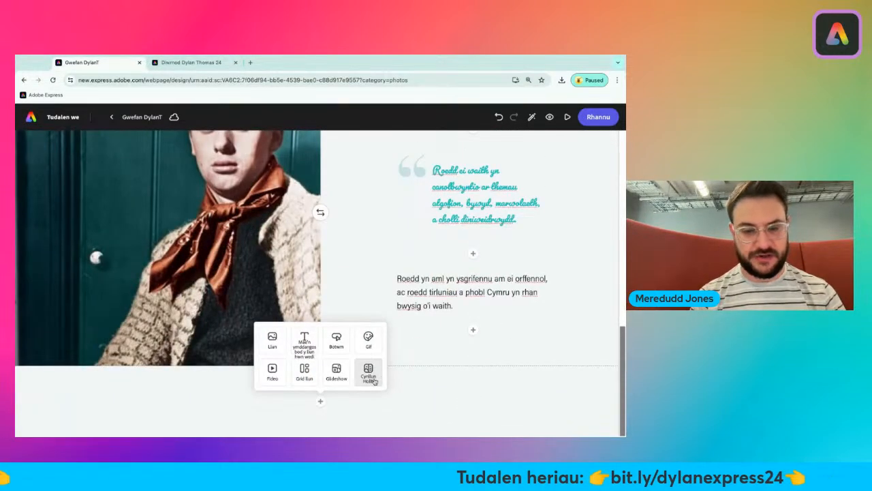
pyautogui.click(369, 374)
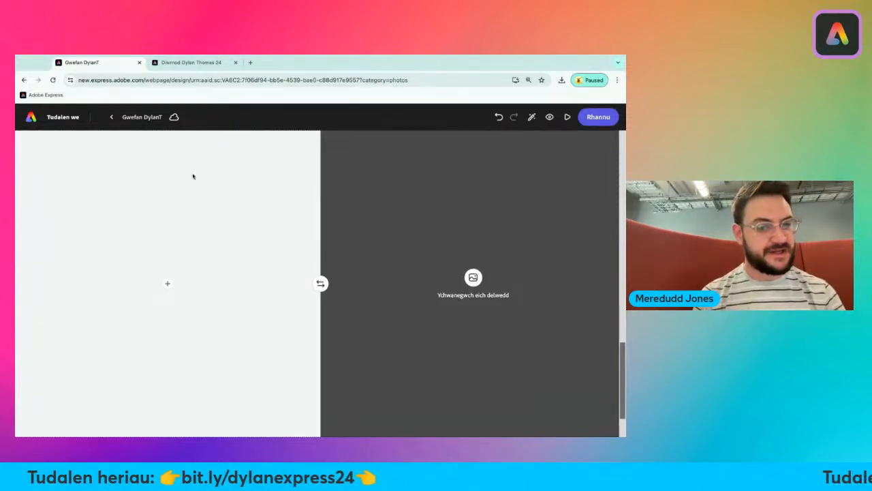
# - Paste the copied "Bywyd Dylan Thomas" heading and paragraph into a new text block in the second split layout
pyautogui.scroll(5, 166, 288)
pyautogui.scroll(-6, 167, 287)
pyautogui.scroll(1, 167, 285)
pyautogui.click(167, 283)
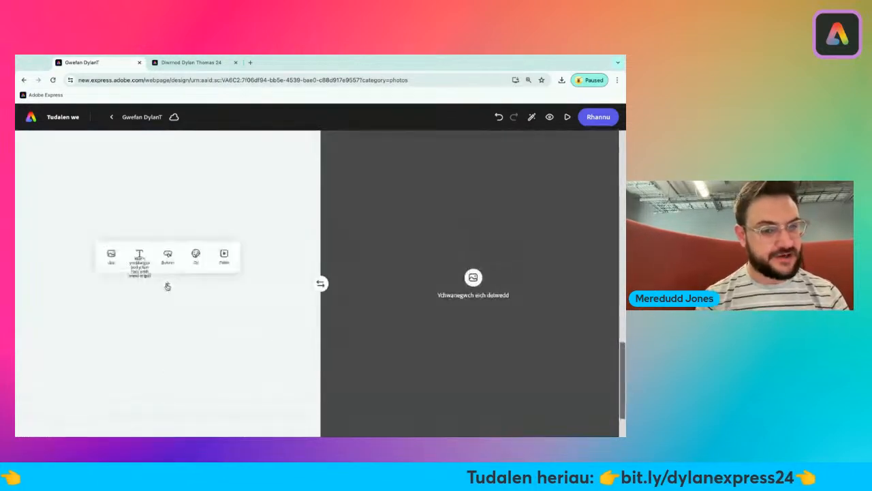
pyautogui.click(137, 253)
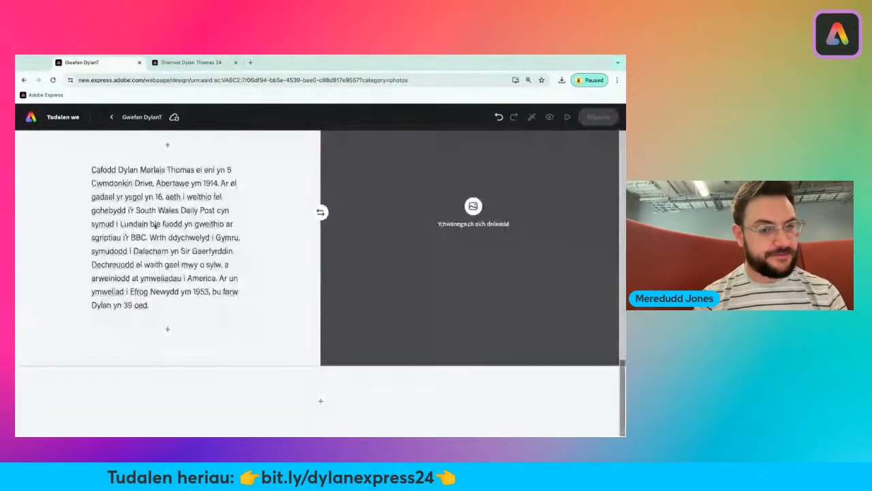
# - Format the "Bywyd Dylan Thomas" heading as H2 and centre it
pyautogui.scroll(2, 154, 225)
pyautogui.click(125, 188)
pyautogui.click(50, 169)
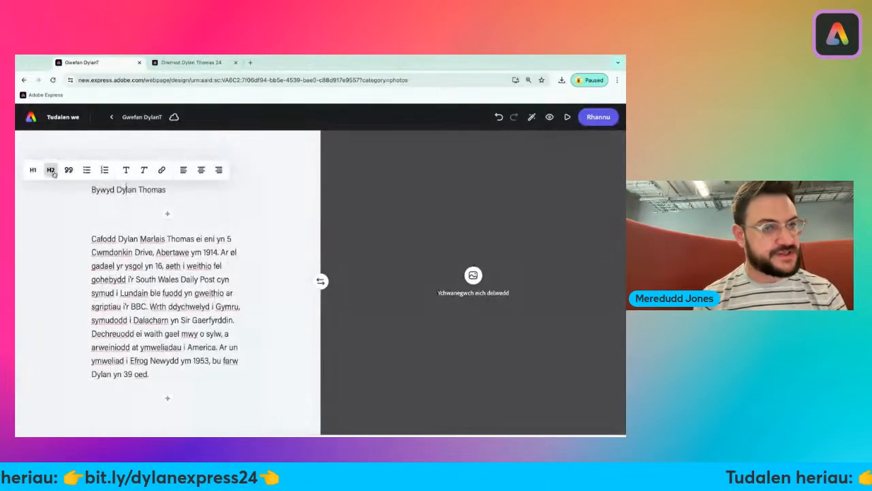
pyautogui.click(201, 170)
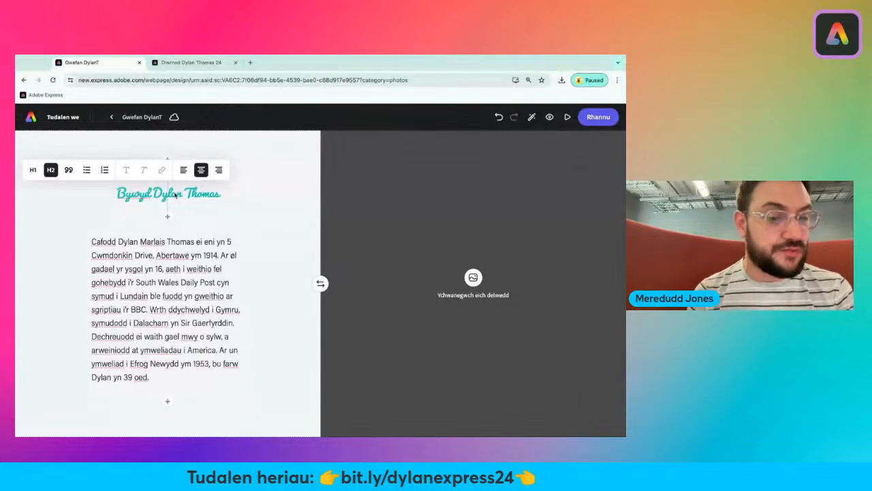
pyautogui.click(175, 266)
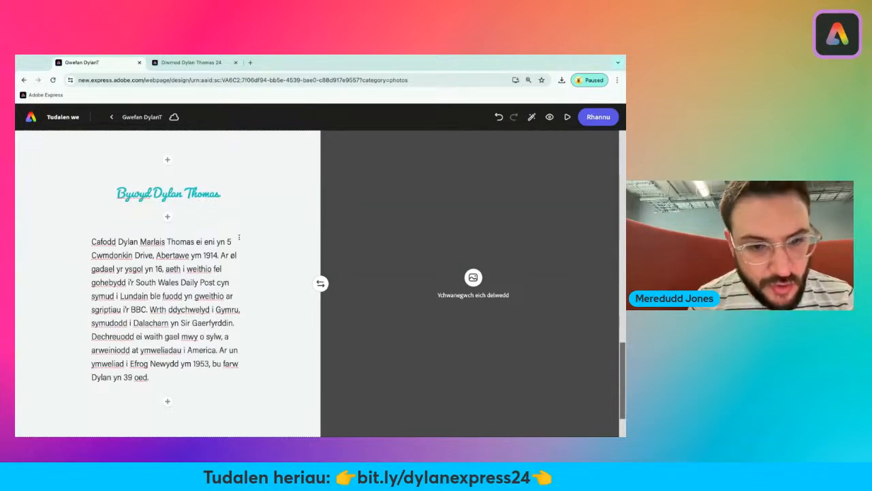
# - Correct the misspelled word to "ôl" after "1914. Ar" in the "Bywyd Dylan Thomas" paragraph and check it against the Diwrnod Dylan Thomas 24 page
pyautogui.click(236, 257)
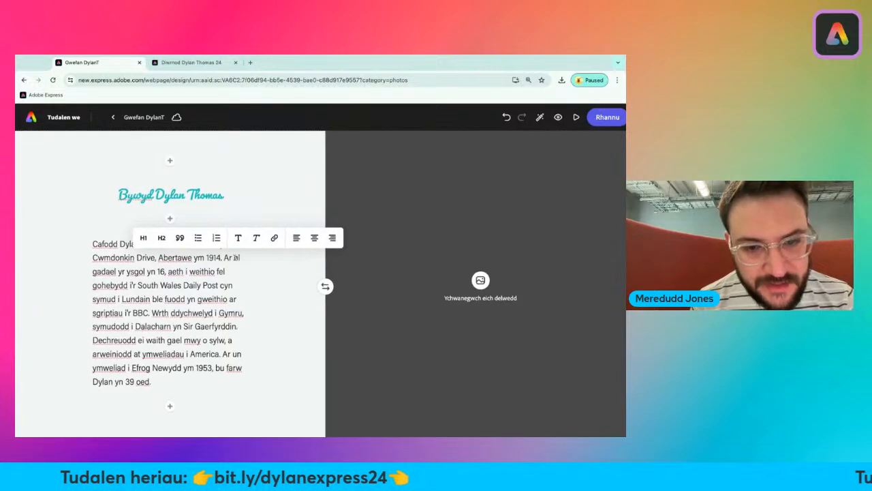
pyautogui.hotkey('ctrl', '+')
pyautogui.hotkey('ctrl', '-')
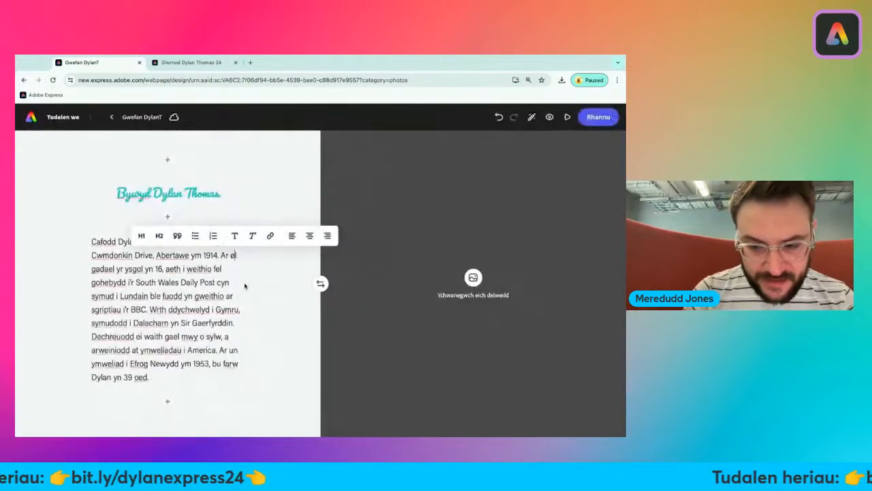
pyautogui.write('ô')
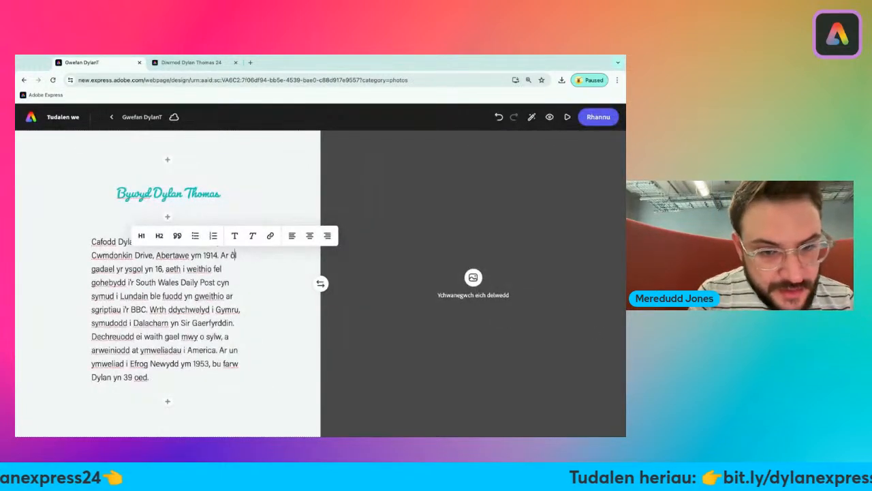
pyautogui.click(194, 62)
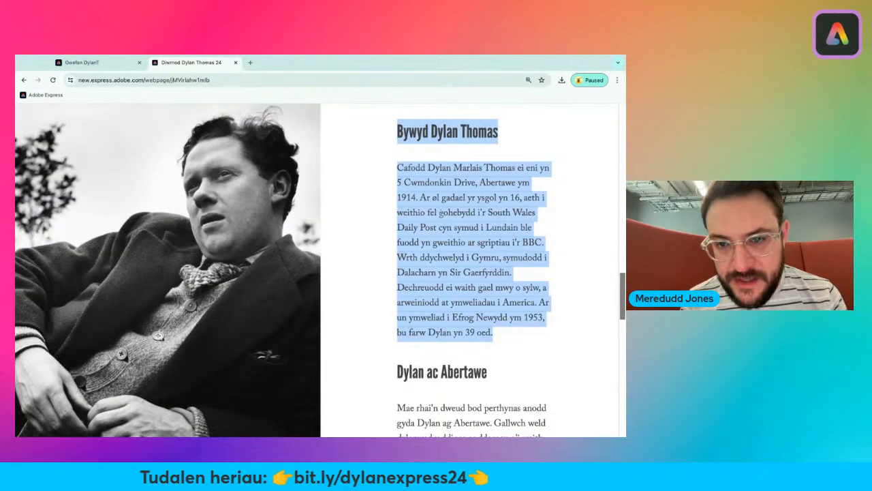
pyautogui.click(82, 62)
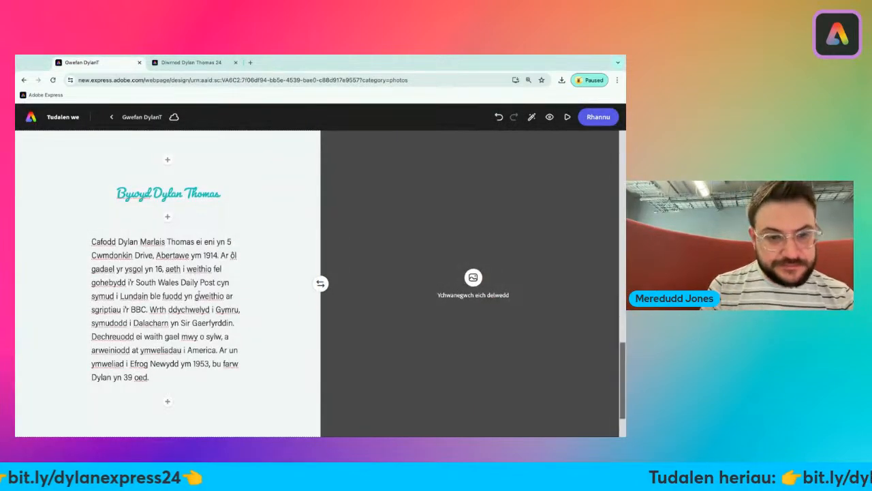
# - Split the paragraph's last sentence, starting "Ar un ymweliad i Efrog Newydd", into its own block and format it as a quote
pyautogui.scroll(-1, 198, 296)
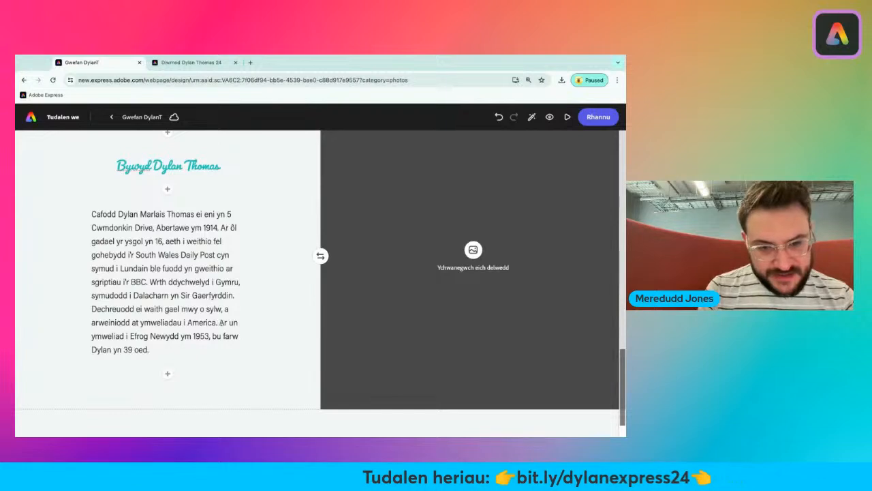
pyautogui.click(219, 322)
pyautogui.press('Return')
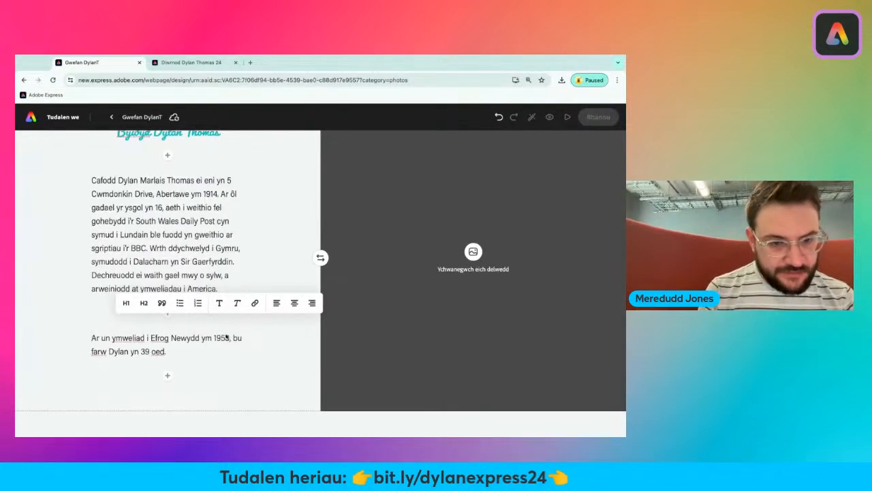
pyautogui.click(80, 341)
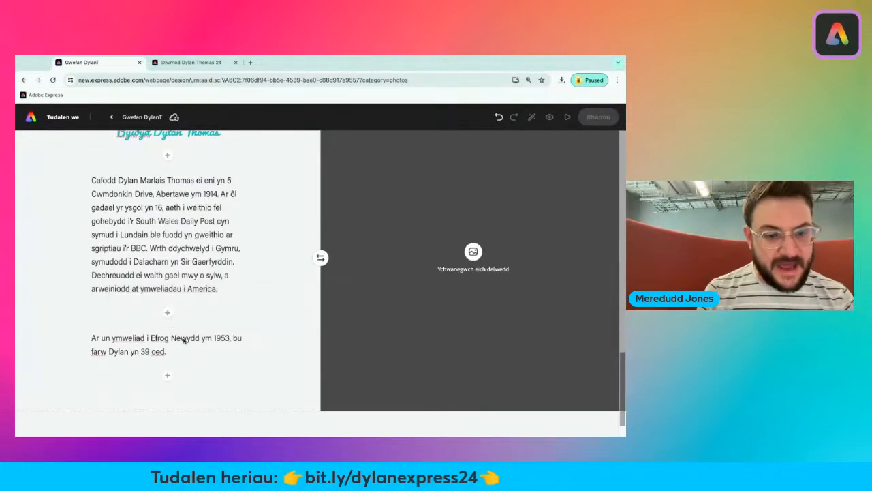
pyautogui.doubleClick(94, 338)
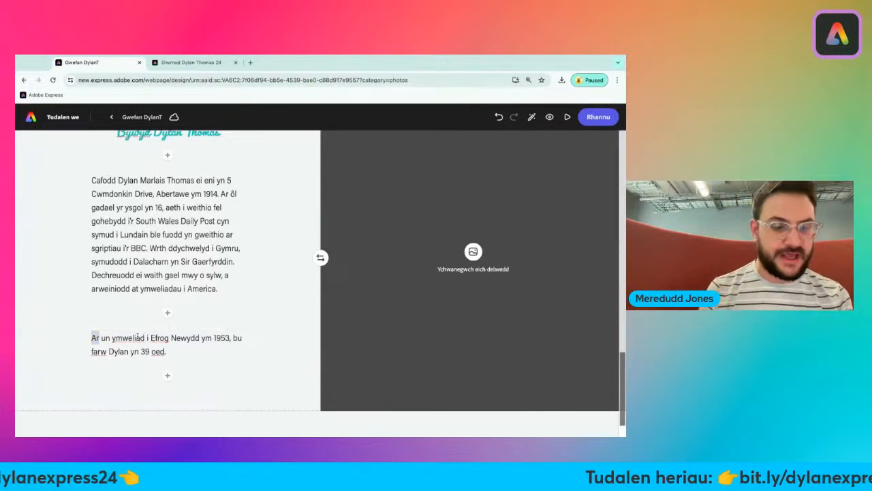
pyautogui.click(138, 337)
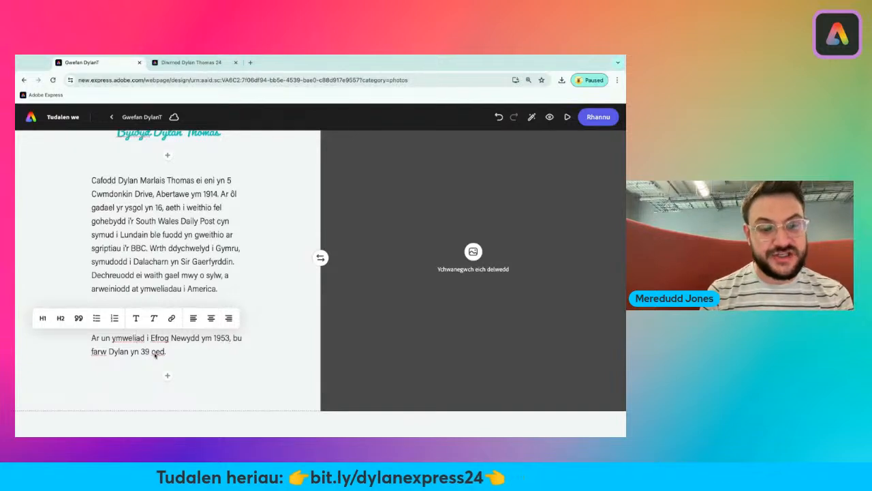
pyautogui.click(79, 320)
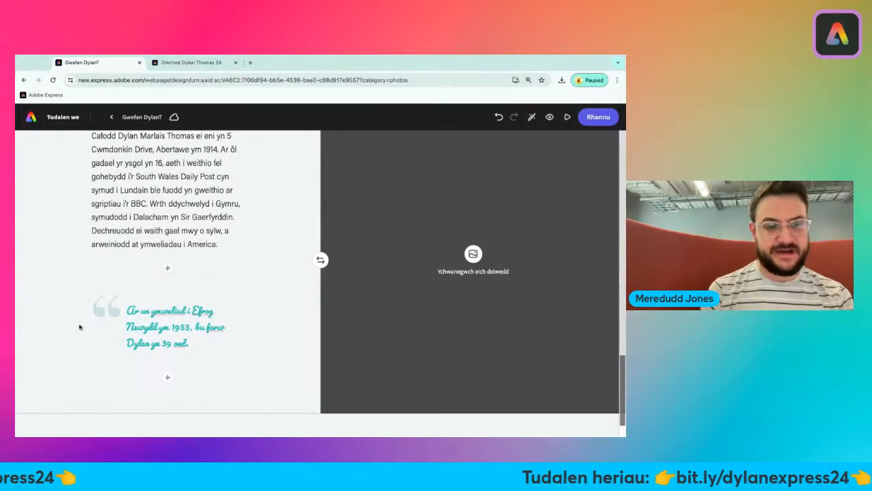
# - Search the photo library for "new york" to fill the empty image half of the second split layout
pyautogui.scroll(1, 473, 286)
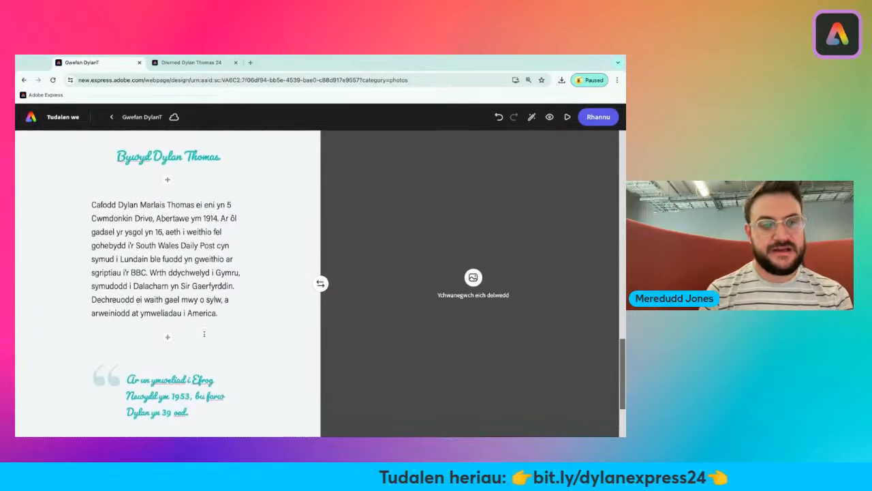
pyautogui.click(473, 277)
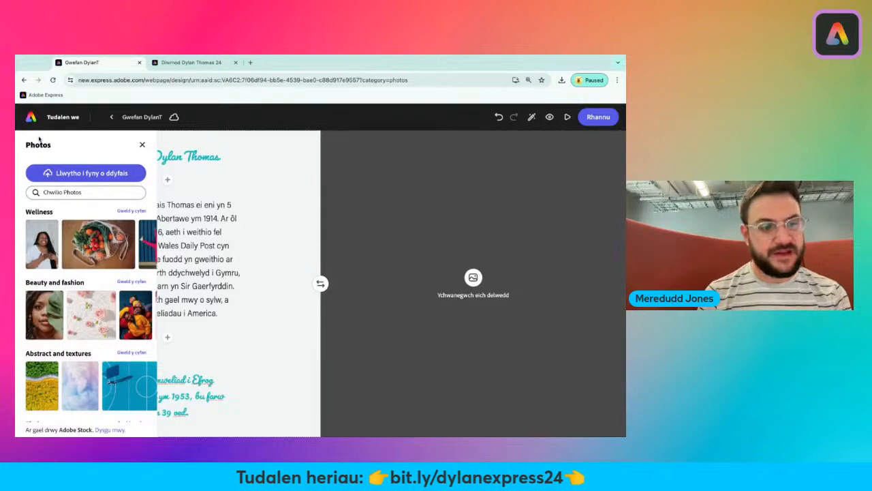
pyautogui.click(42, 192)
pyautogui.write('ne')
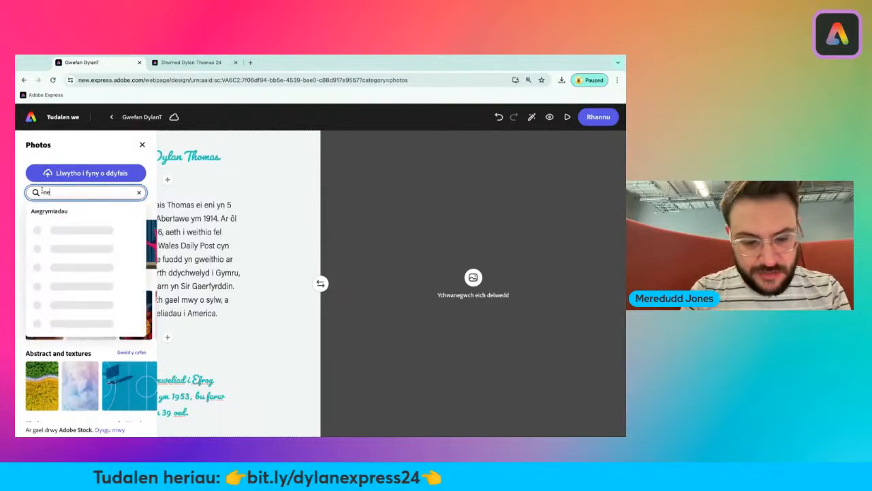
pyautogui.write('w york')
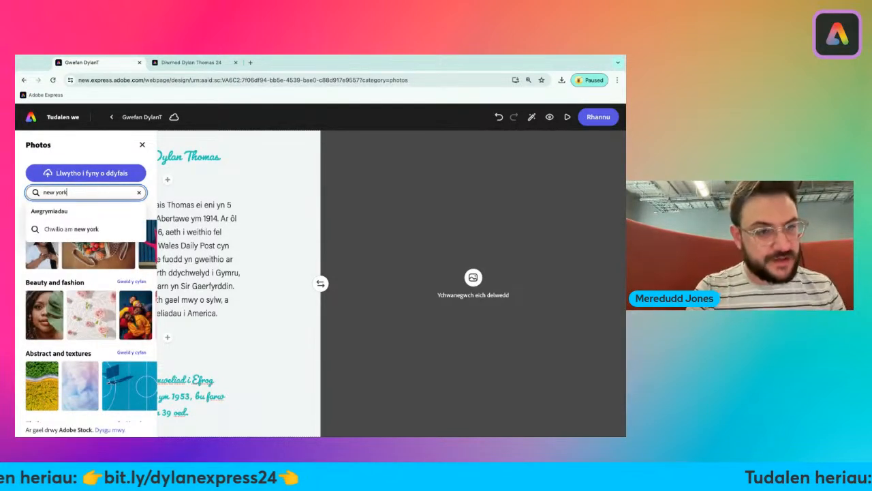
pyautogui.press('Return')
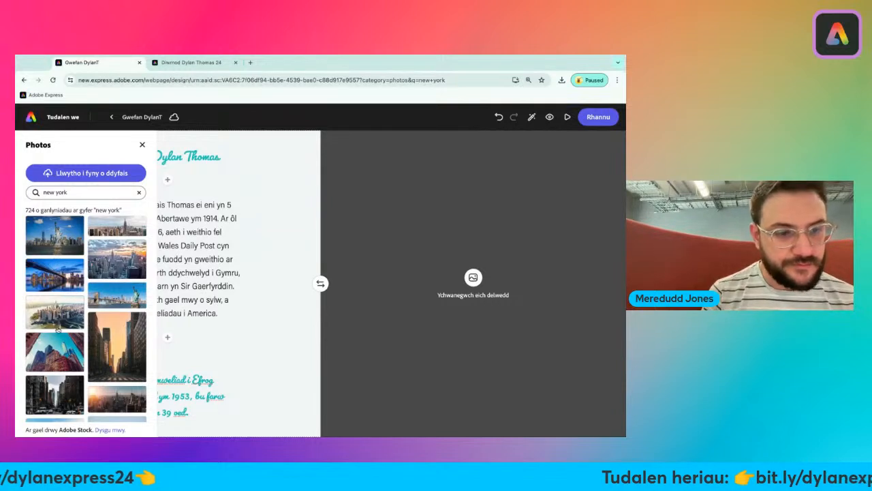
# - Insert the portrait aerial photo of New York skyscrapers with the ornate spire into the second split layout and close the photo library
pyautogui.scroll(-2, 57, 331)
pyautogui.scroll(-5, 56, 331)
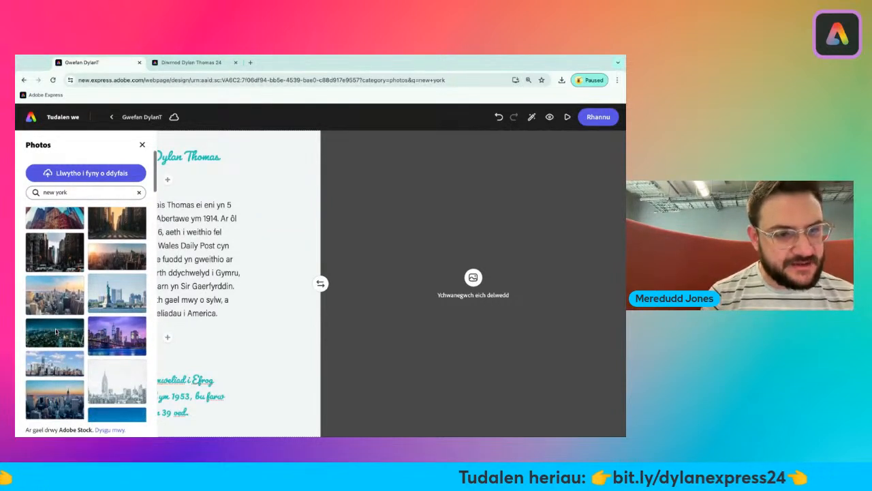
pyautogui.scroll(-5, 86, 314)
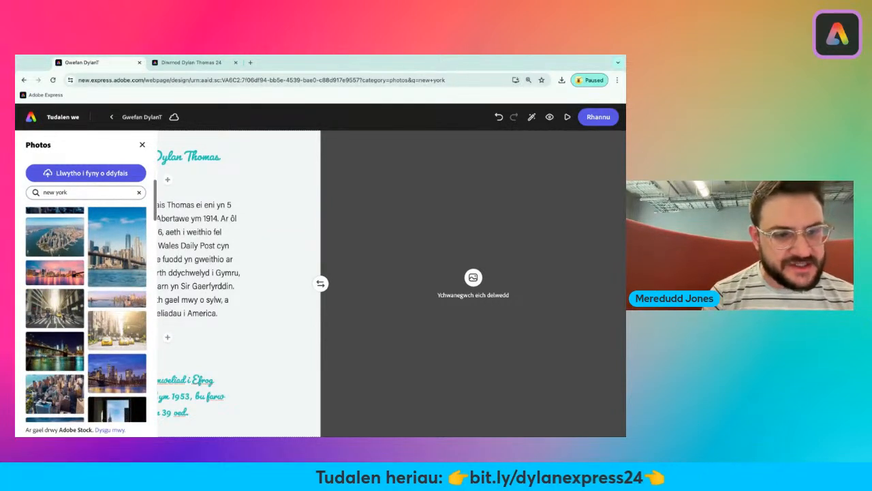
pyautogui.scroll(-1, 86, 314)
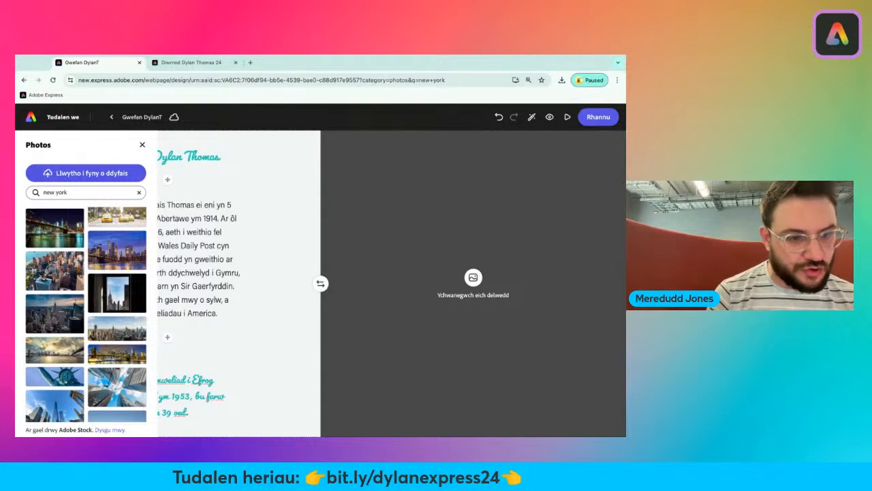
pyautogui.scroll(-3, 76, 311)
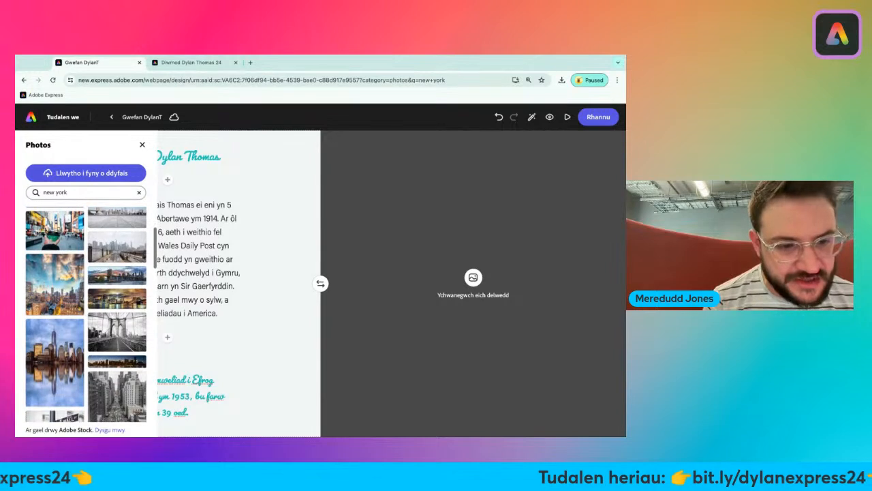
pyautogui.scroll(-2, 119, 257)
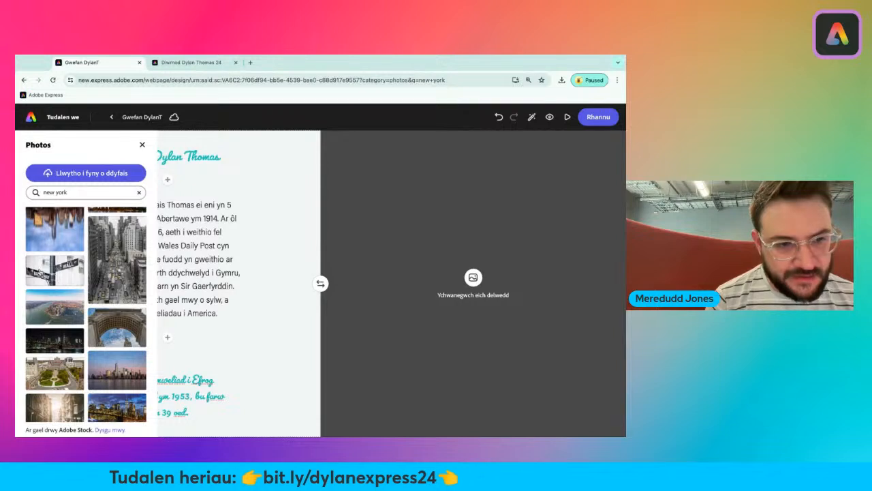
pyautogui.scroll(-3, 52, 266)
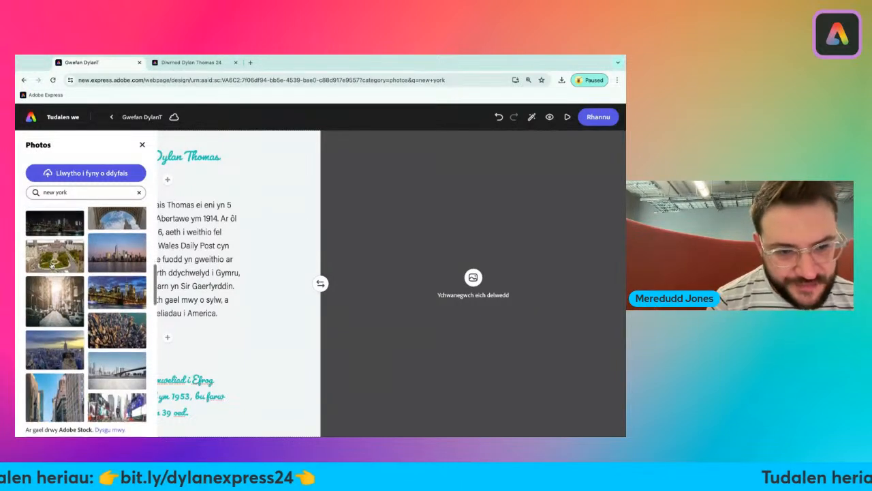
pyautogui.scroll(-1, 51, 266)
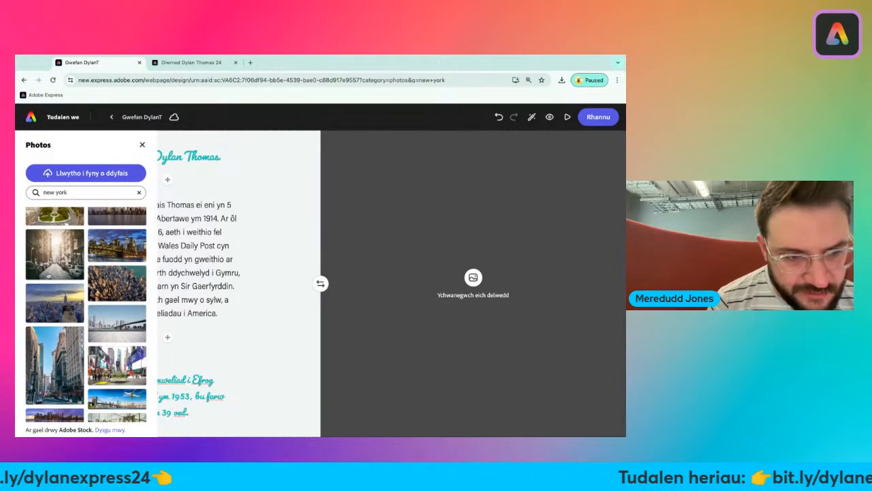
pyautogui.scroll(-4, 78, 267)
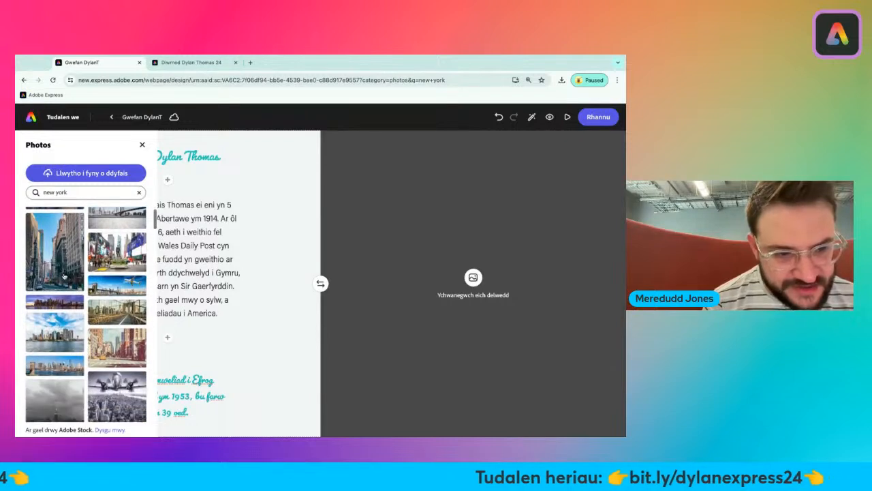
pyautogui.scroll(-5, 63, 275)
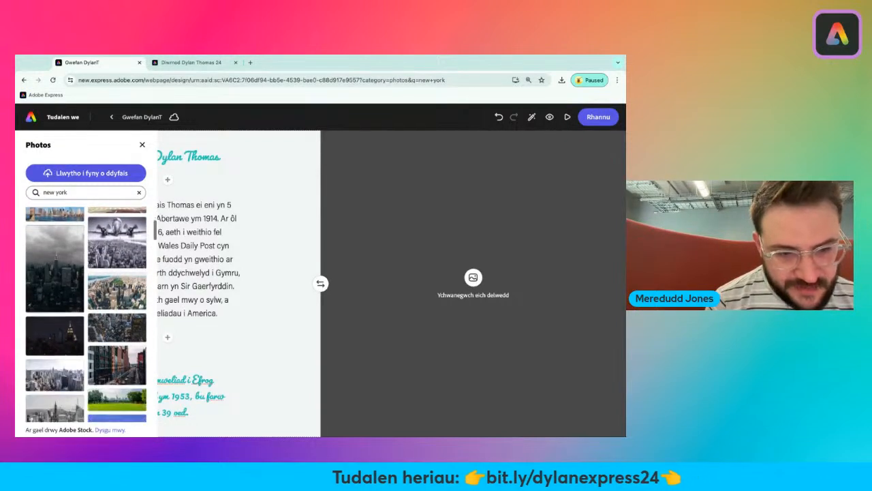
pyautogui.scroll(-8, 86, 313)
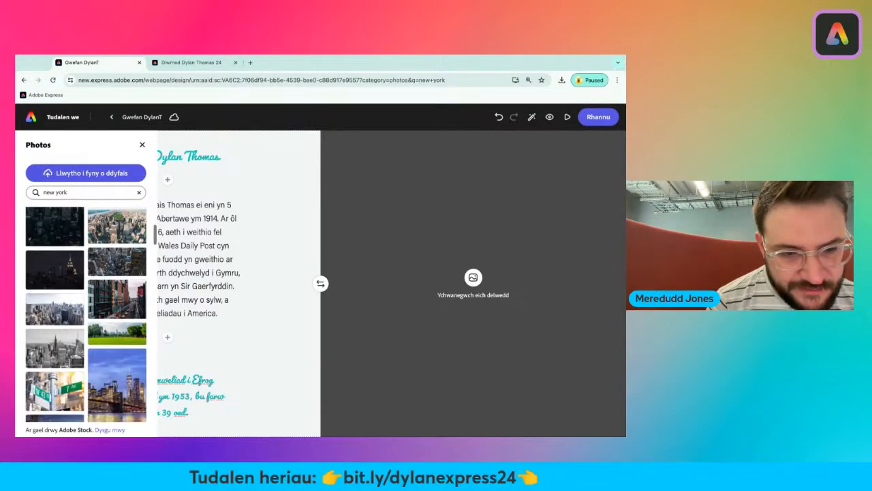
pyautogui.scroll(-10, 86, 313)
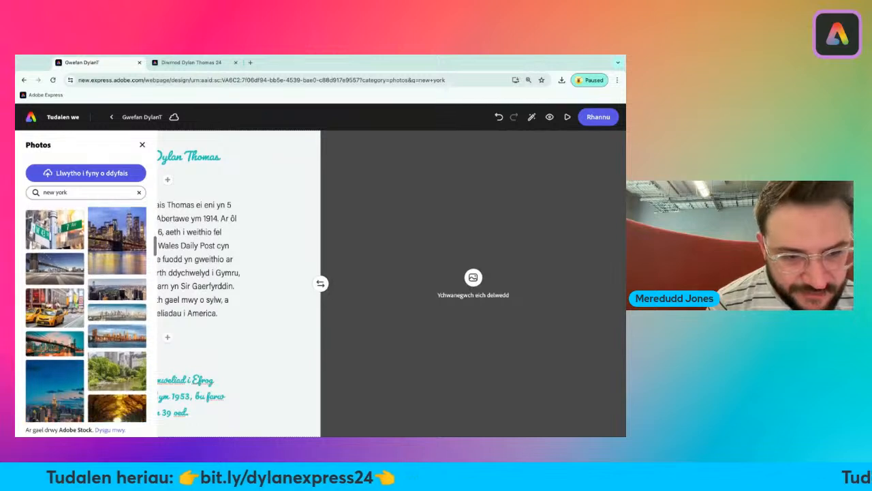
pyautogui.scroll(-3, 86, 313)
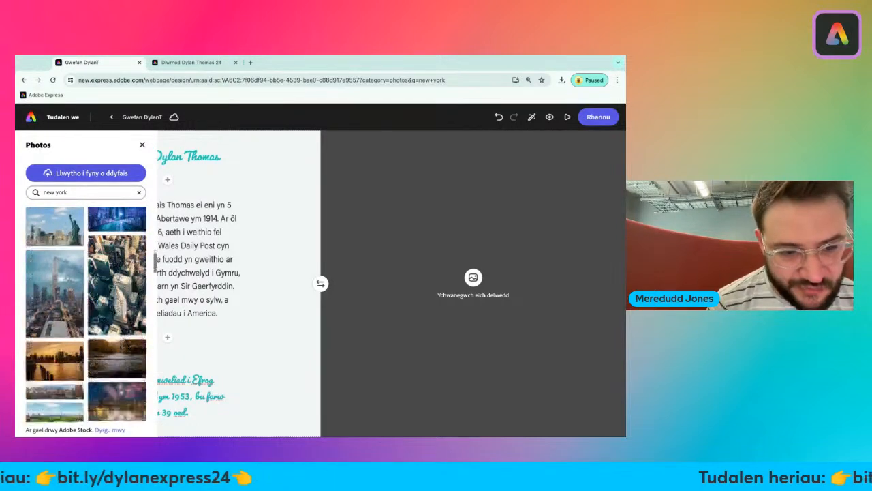
pyautogui.click(117, 270)
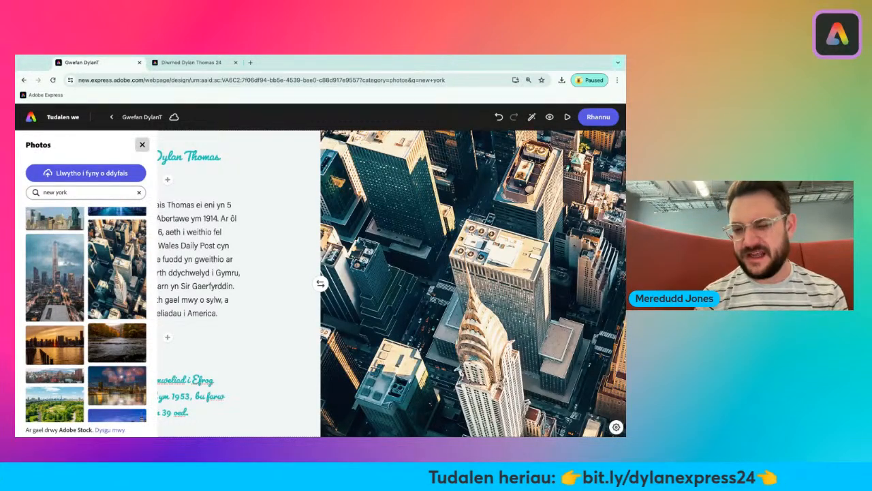
pyautogui.click(142, 145)
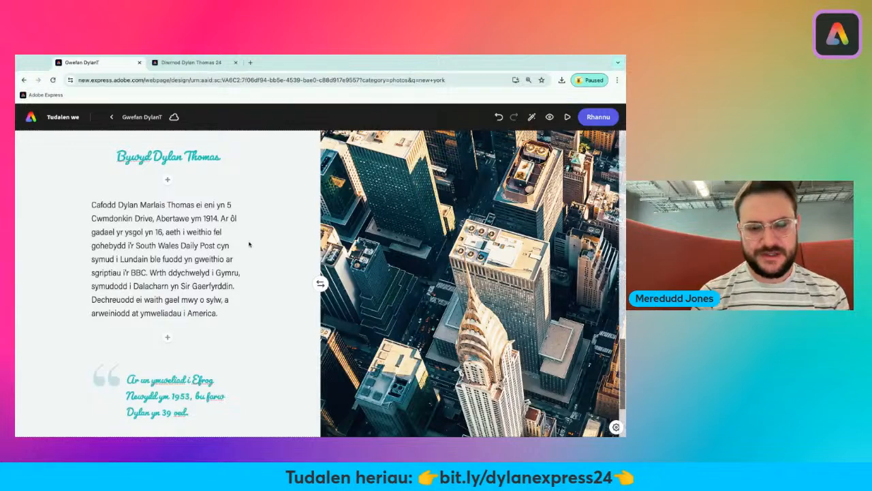
# - Review the remaining text and links below "Bywyd Dylan Thomas" on the Diwrnod Dylan Thomas 24 page through to its end
pyautogui.scroll(-2, 249, 245)
pyautogui.scroll(-1, 250, 245)
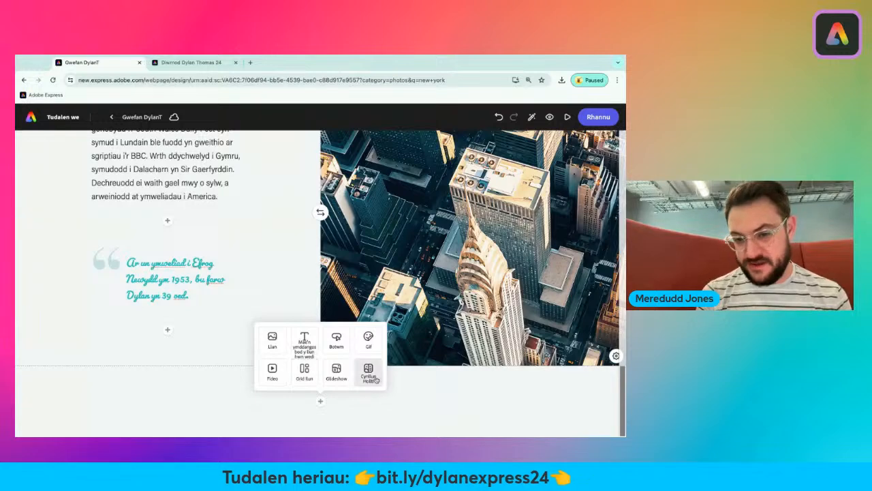
pyautogui.click(191, 62)
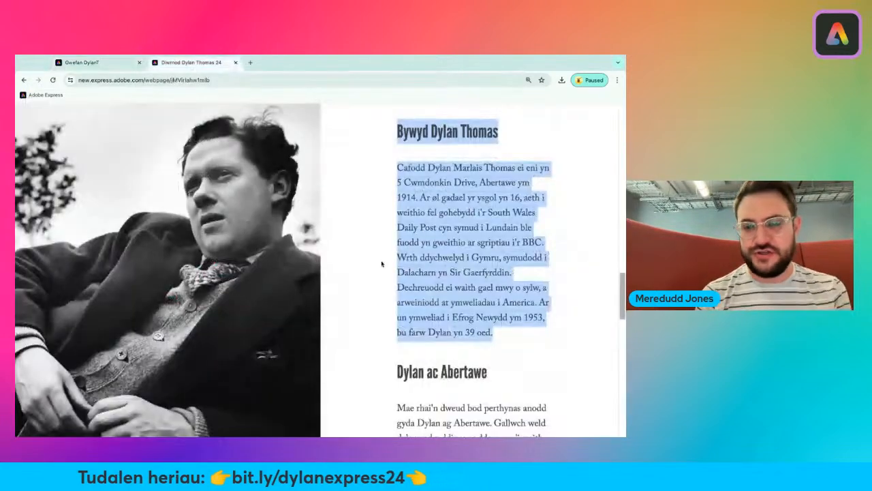
pyautogui.scroll(-1, 381, 263)
pyautogui.scroll(-2, 381, 263)
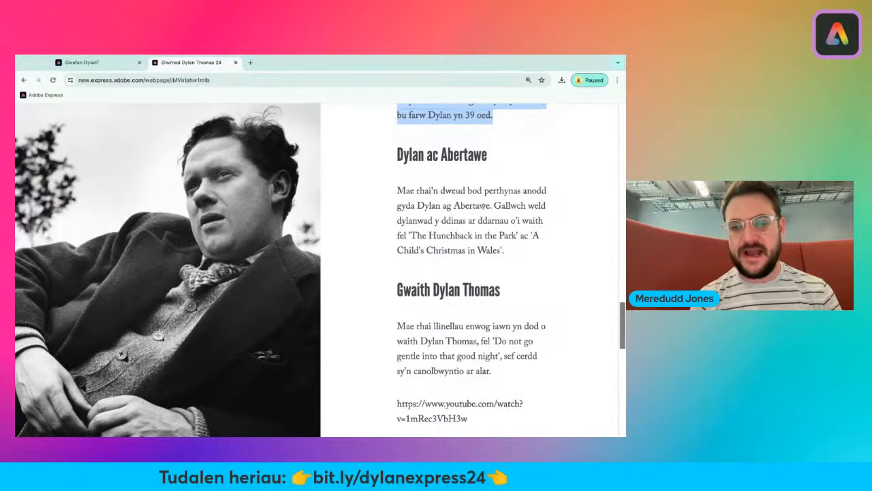
pyautogui.scroll(-2, 483, 205)
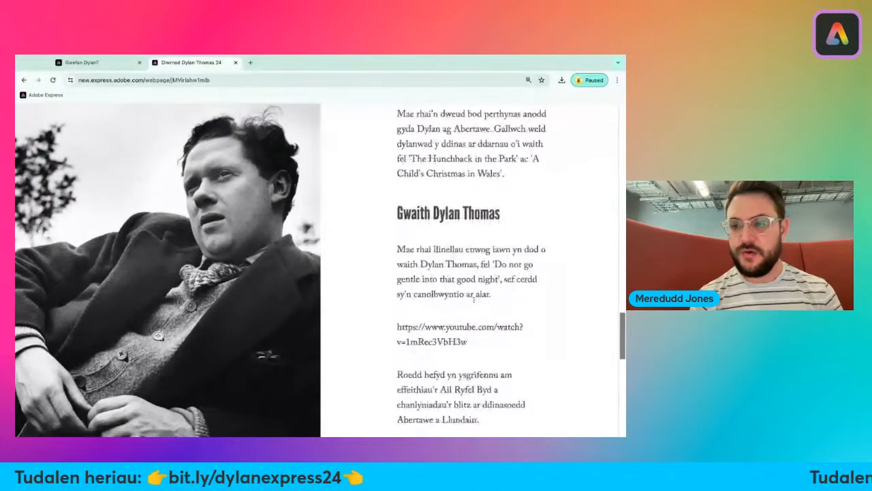
pyautogui.scroll(-10, 474, 300)
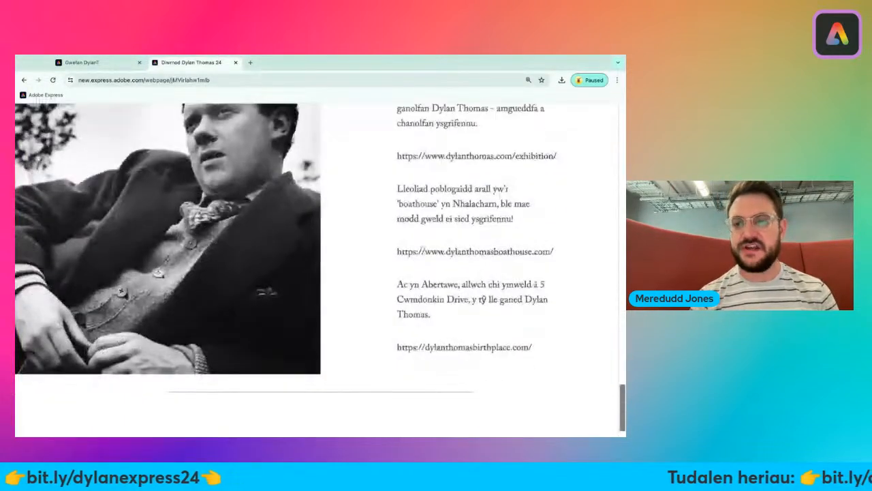
# - Return to the Gwefan DylanT page and add a glideshow below the New York split layout
pyautogui.scroll(10, 481, 300)
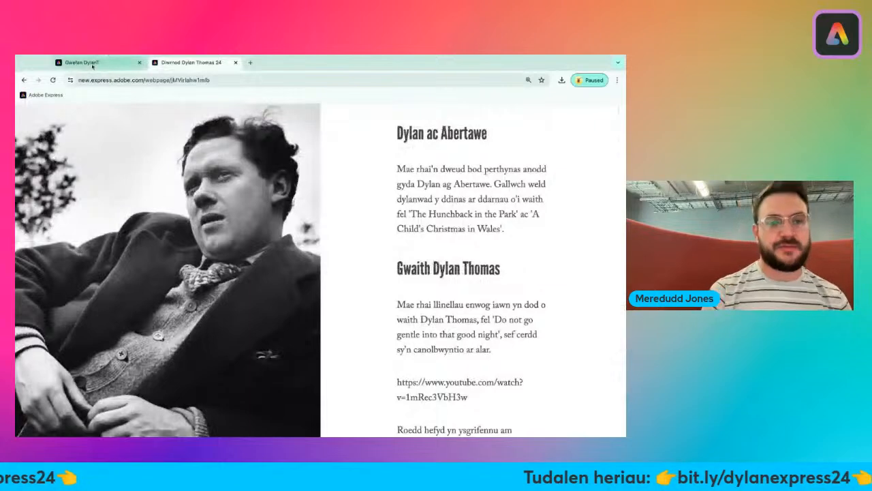
pyautogui.click(92, 62)
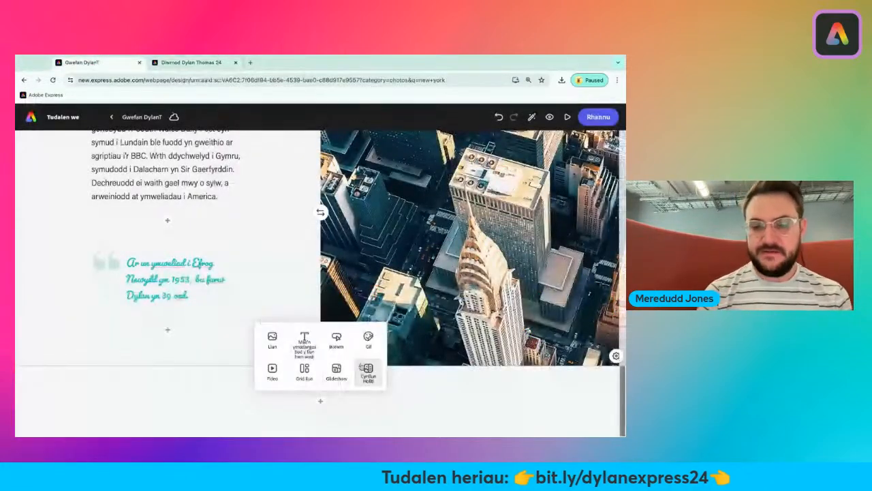
pyautogui.click(337, 370)
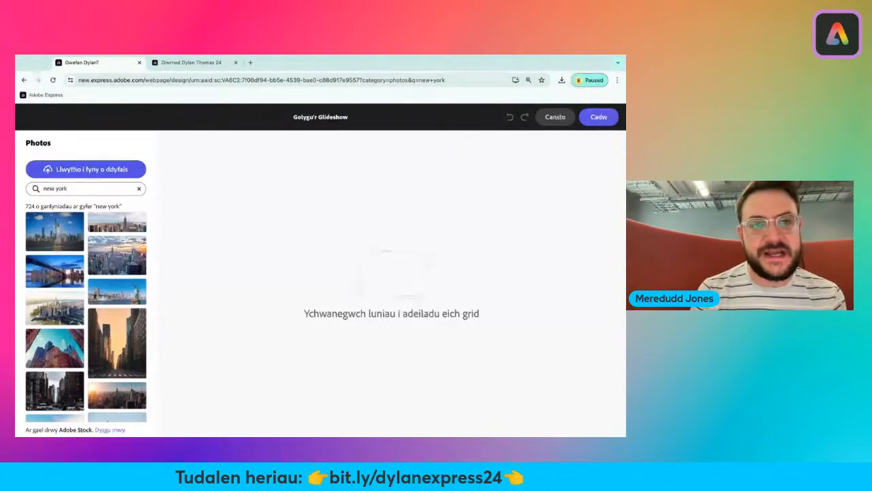
# - Check the "Dylan ac Abertawe" text on the Diwrnod Dylan Thomas 24 page and search the glideshow's photo library for "swansea"
pyautogui.click(189, 60)
pyautogui.scroll(-1, 449, 268)
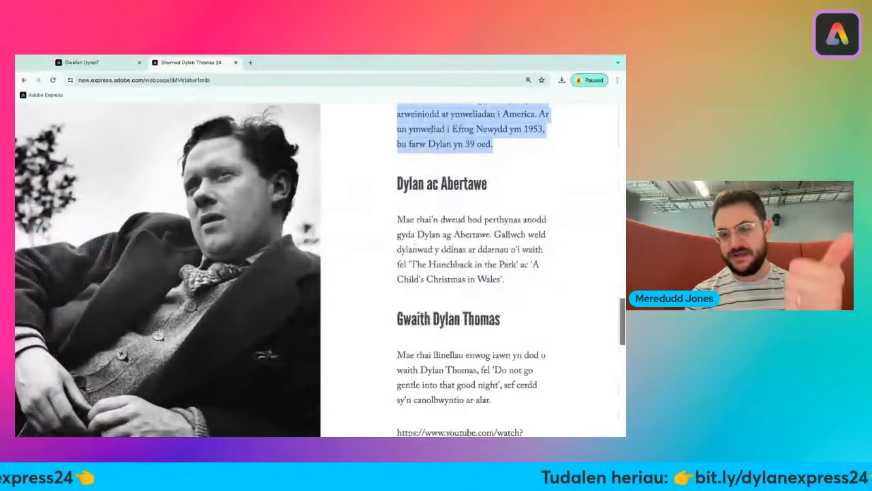
pyautogui.scroll(-1, 450, 268)
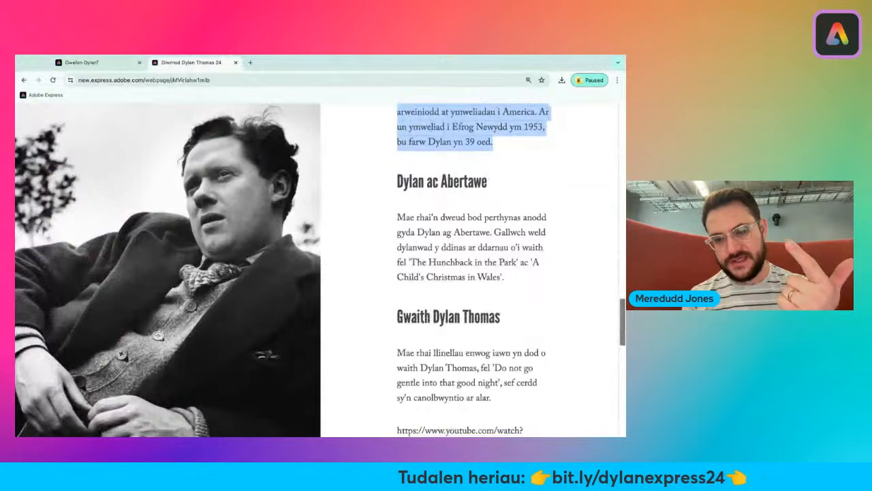
pyautogui.scroll(-8, 469, 322)
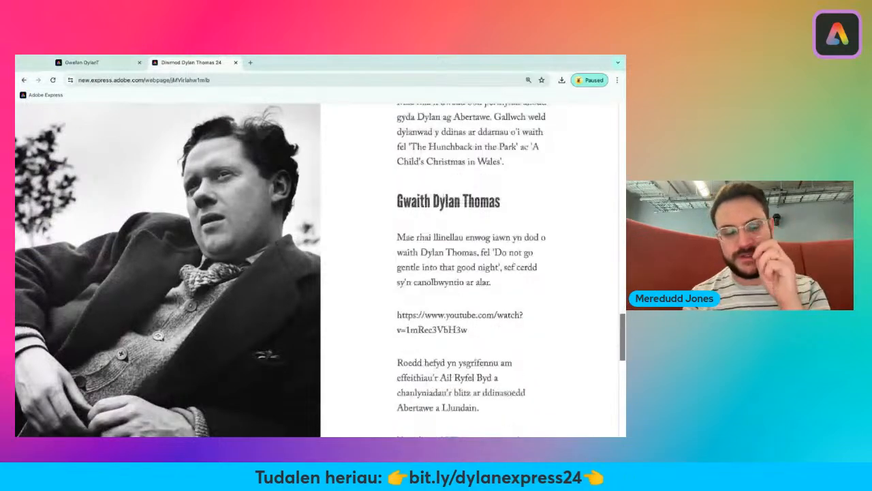
pyautogui.click(82, 62)
pyautogui.tripleClick(70, 191)
pyautogui.write('swansea')
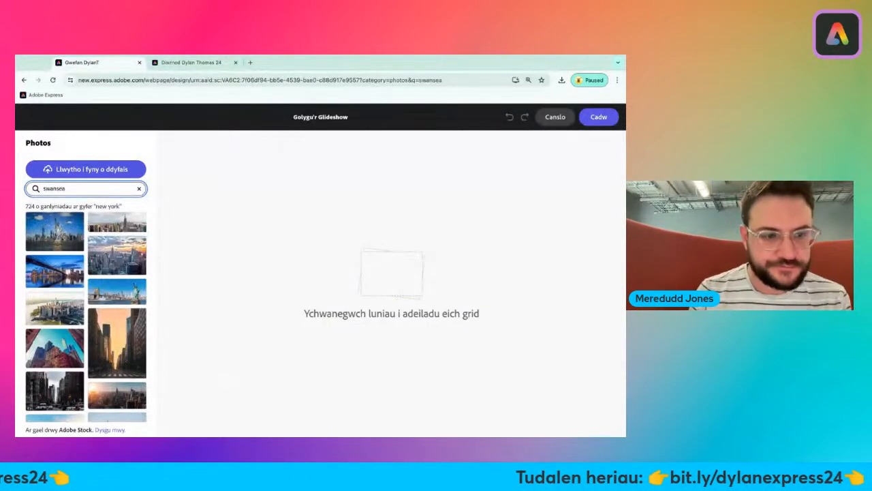
pyautogui.press('Return')
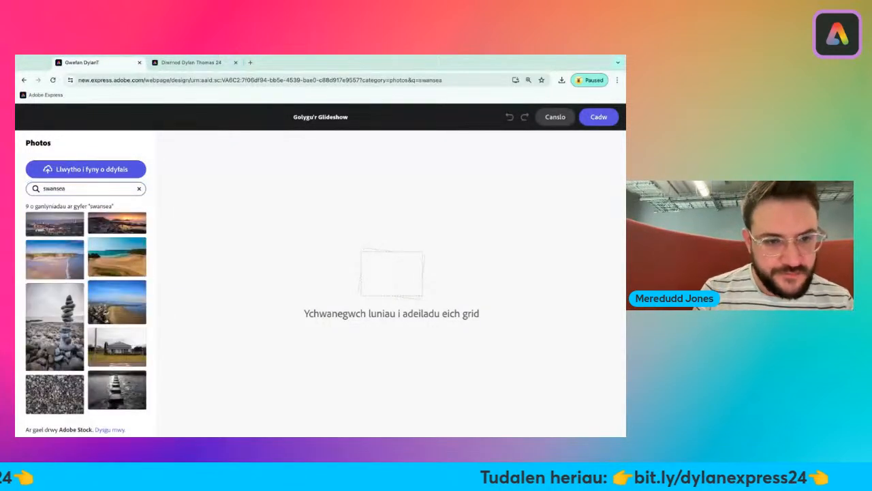
# - Add the panoramic Swansea city photo to the glideshow and upload the "Dan y Wenallt" artwork and waterside white house photo from the device
pyautogui.click(61, 226)
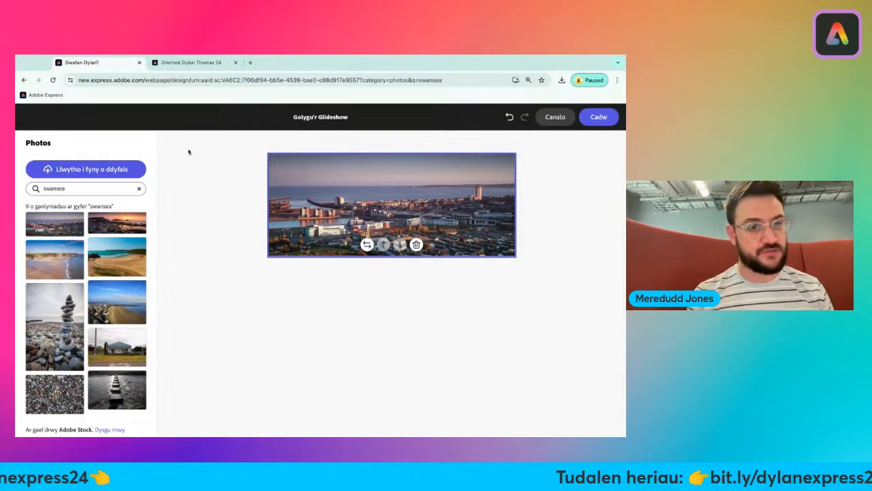
pyautogui.click(97, 167)
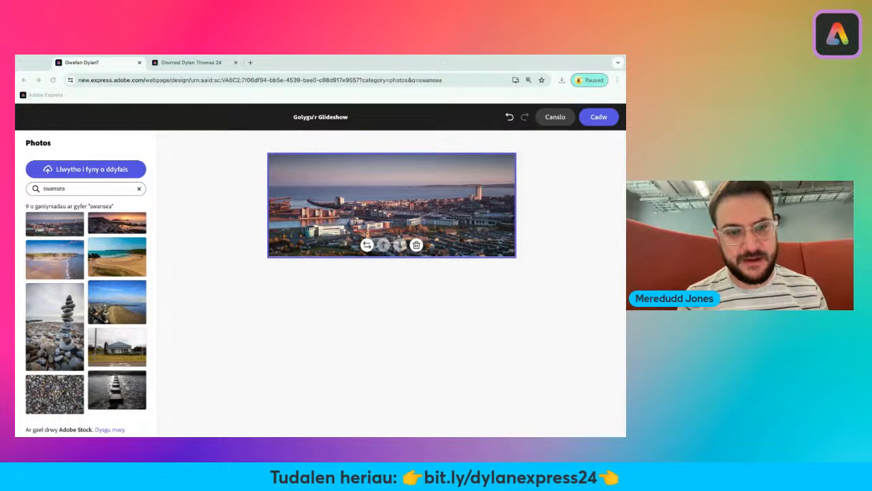
pyautogui.press('Return')
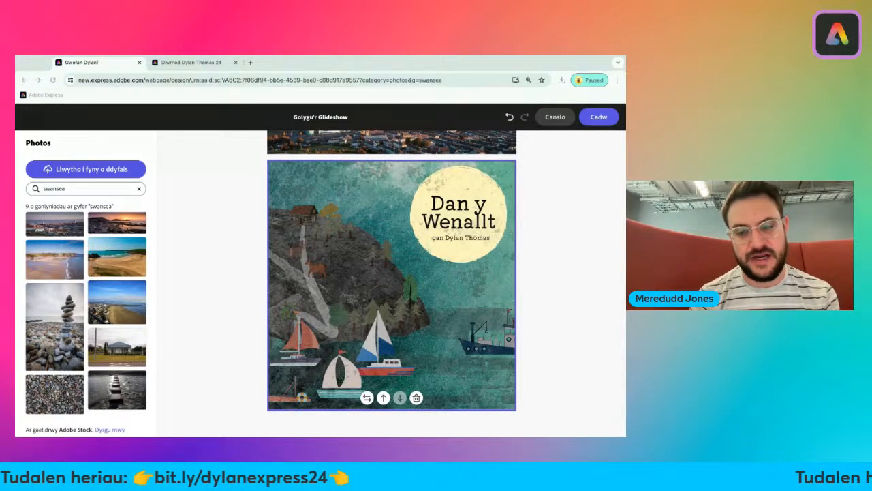
pyautogui.scroll(-2, 485, 332)
pyautogui.scroll(-3, 392, 341)
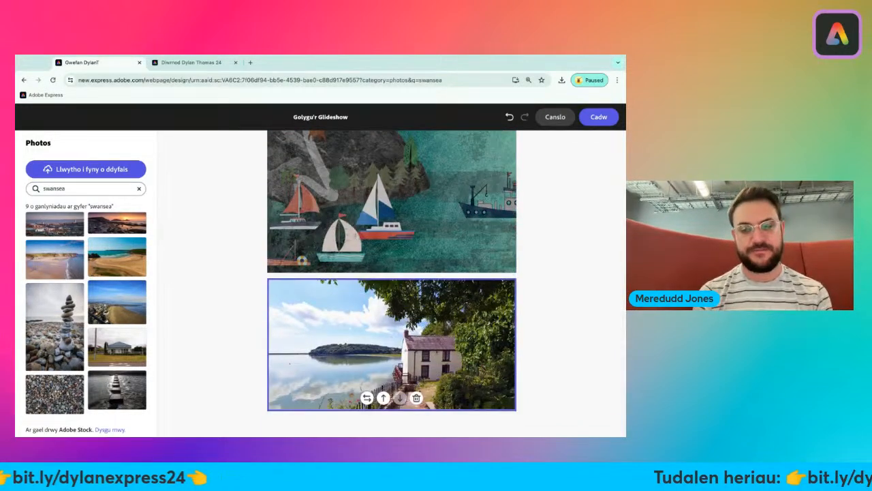
pyautogui.scroll(5, 465, 315)
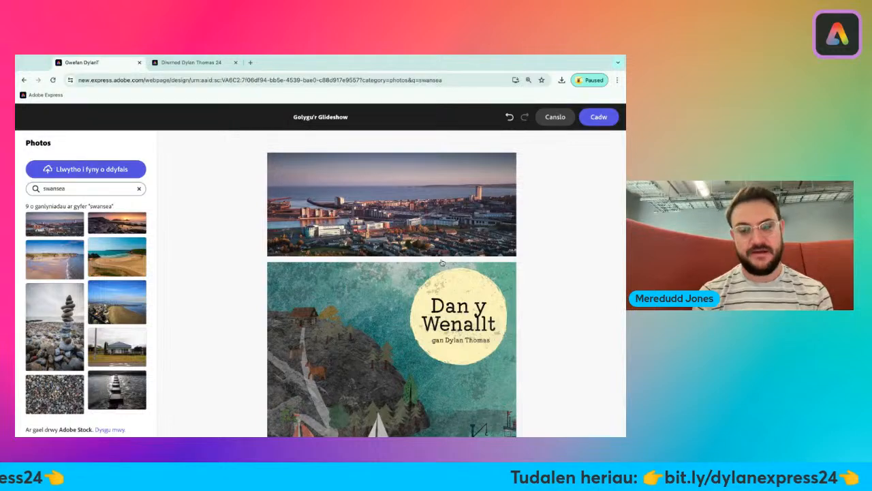
pyautogui.scroll(-2, 442, 259)
pyautogui.scroll(-3, 443, 264)
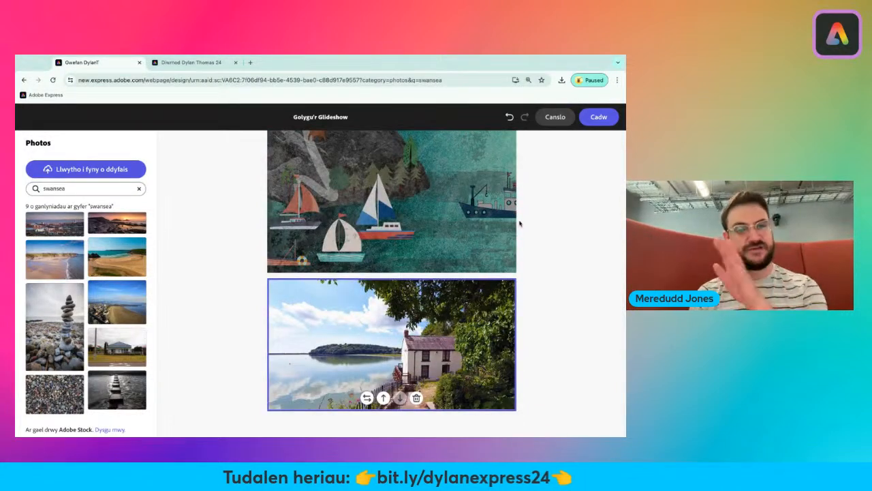
pyautogui.scroll(5, 519, 224)
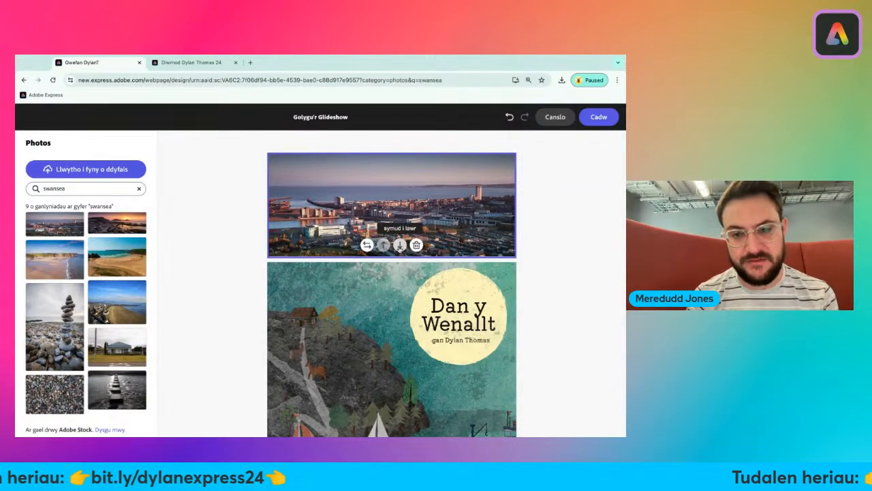
# - Move the Swansea panorama below the "Dan y Wenallt" artwork and back up to first place in the glideshow
pyautogui.scroll(-2, 392, 247)
pyautogui.scroll(-3, 399, 250)
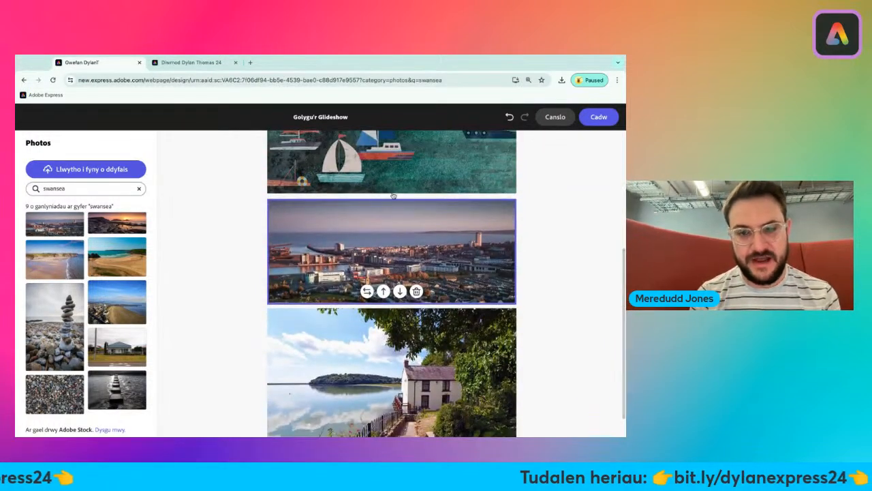
pyautogui.click(383, 291)
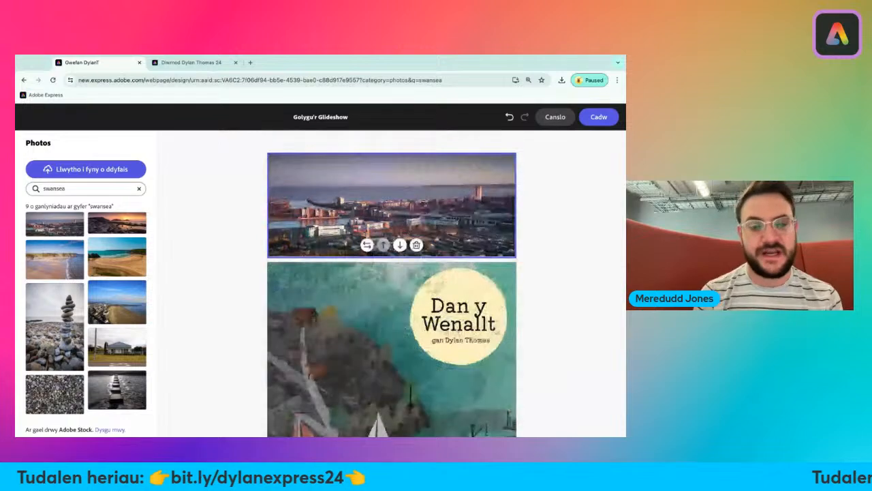
# - Check the order of the three glideshow images and save the glideshow to the page
pyautogui.scroll(-3, 367, 250)
pyautogui.scroll(2, 394, 316)
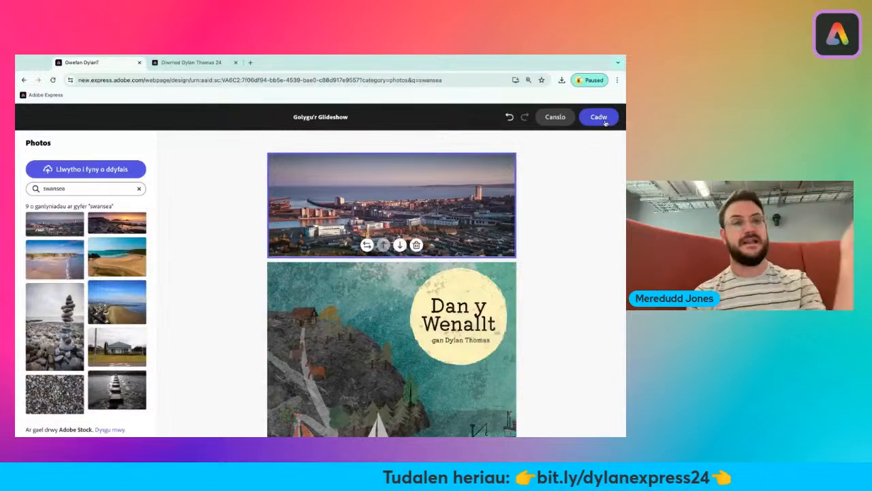
pyautogui.click(598, 117)
# - Review the page from the Dylan Thomas cover through both split layouts to the start of the glideshow
pyautogui.scroll(20, 495, 180)
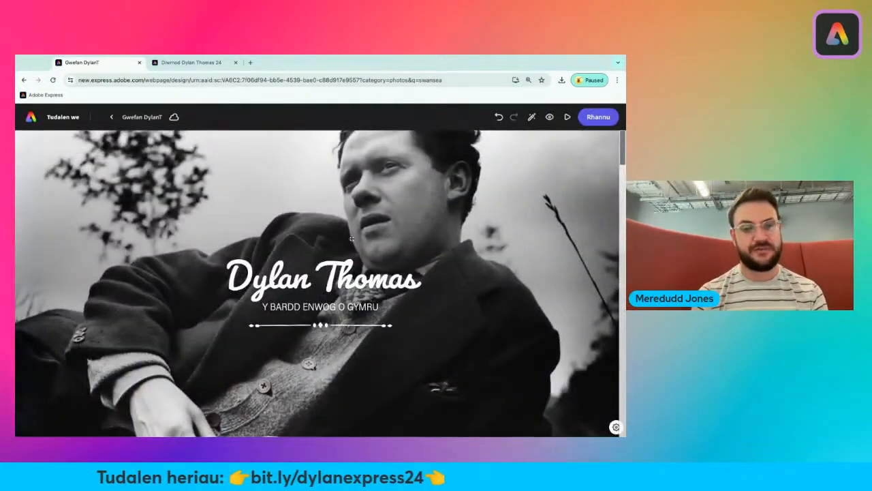
pyautogui.scroll(-2, 357, 299)
pyautogui.scroll(-3, 357, 299)
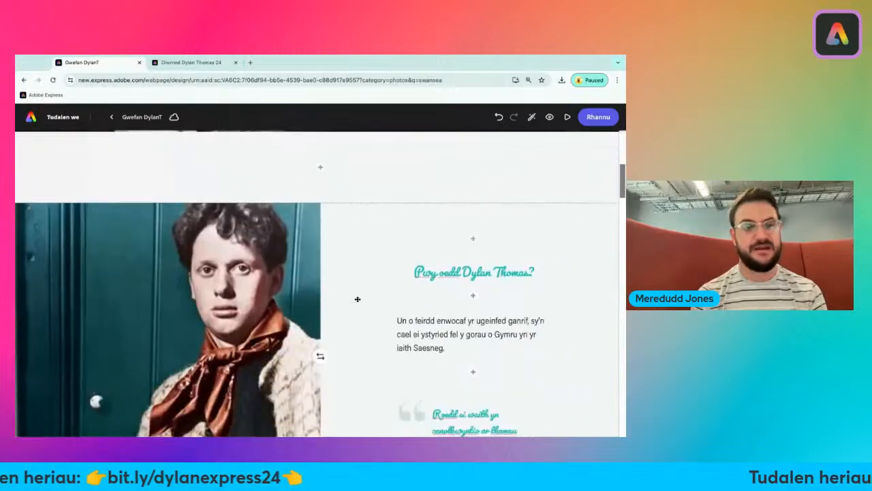
pyautogui.scroll(-6, 320, 283)
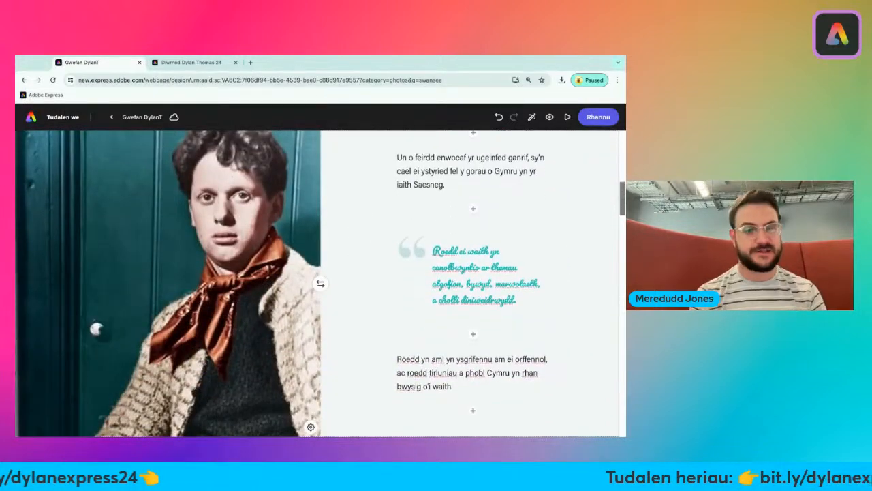
pyautogui.scroll(-5, 321, 283)
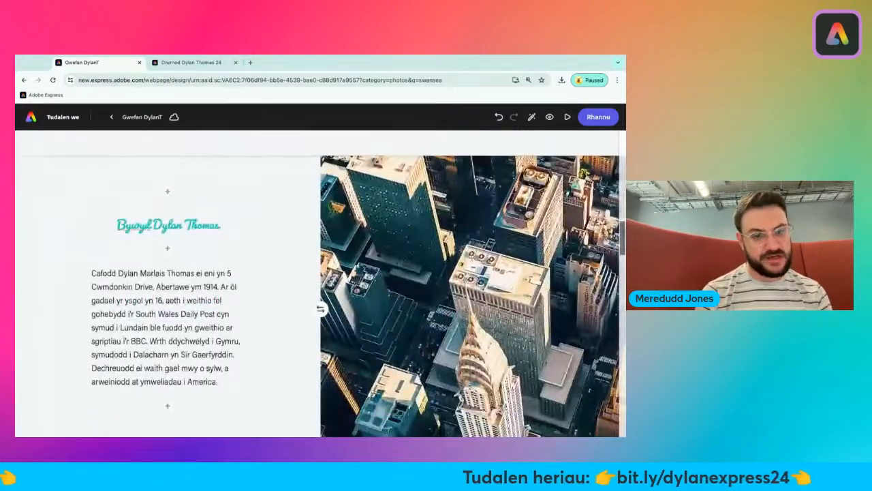
pyautogui.scroll(-5, 320, 283)
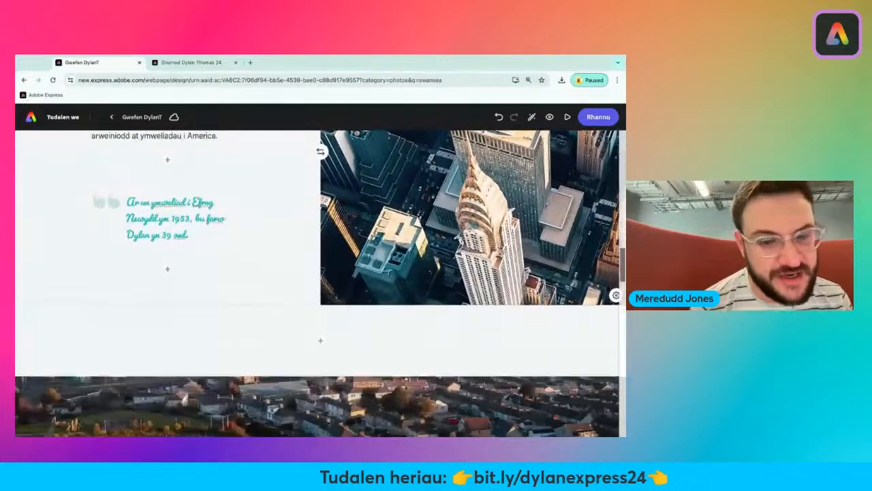
pyautogui.scroll(-2, 321, 283)
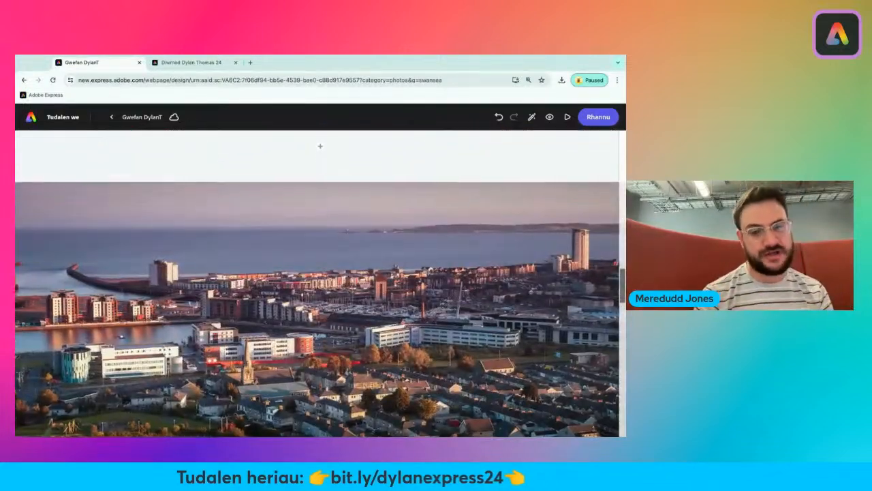
# - Examine the glideshow's image transitions and empty text boxes from the Swansea panorama through to the waterside house photo
pyautogui.scroll(2, 320, 283)
pyautogui.scroll(-2, 320, 156)
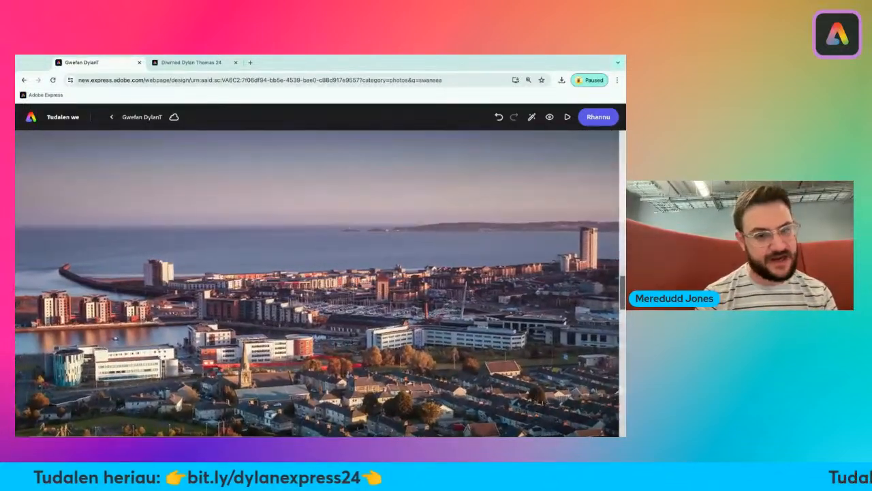
pyautogui.scroll(1, 320, 283)
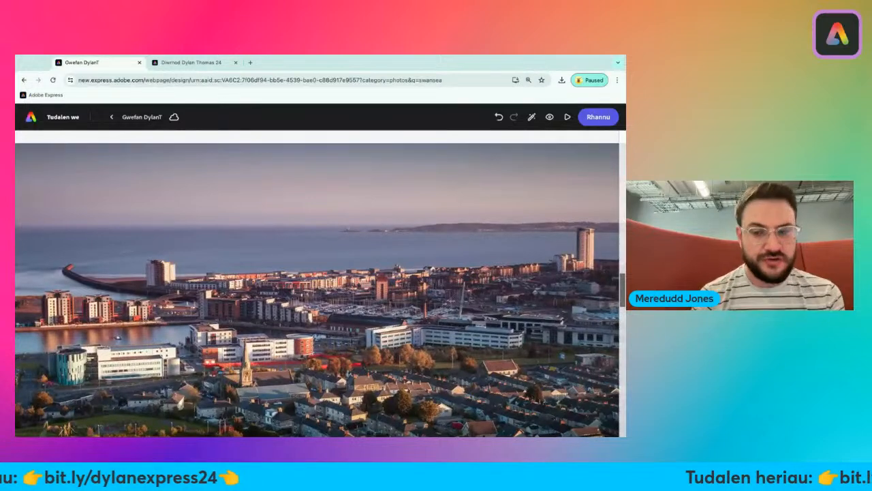
pyautogui.scroll(-1, 320, 282)
pyautogui.scroll(-2, 321, 283)
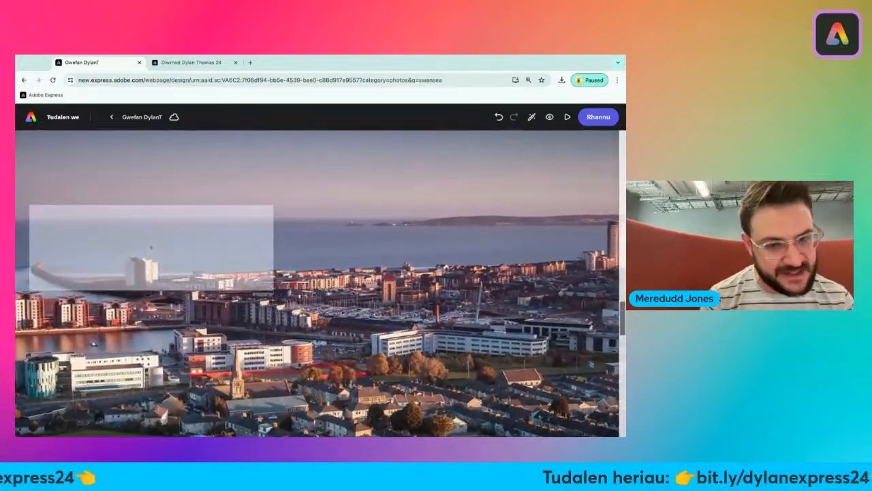
pyautogui.scroll(-1, 321, 282)
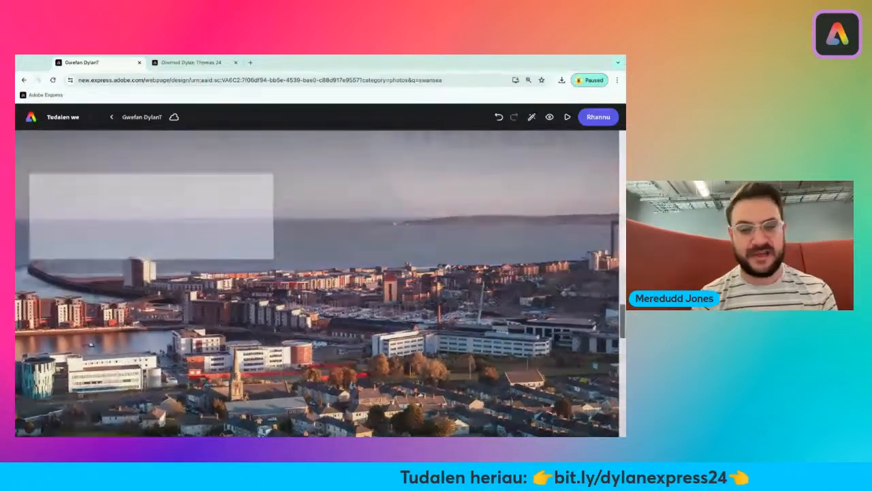
pyautogui.scroll(-2, 321, 283)
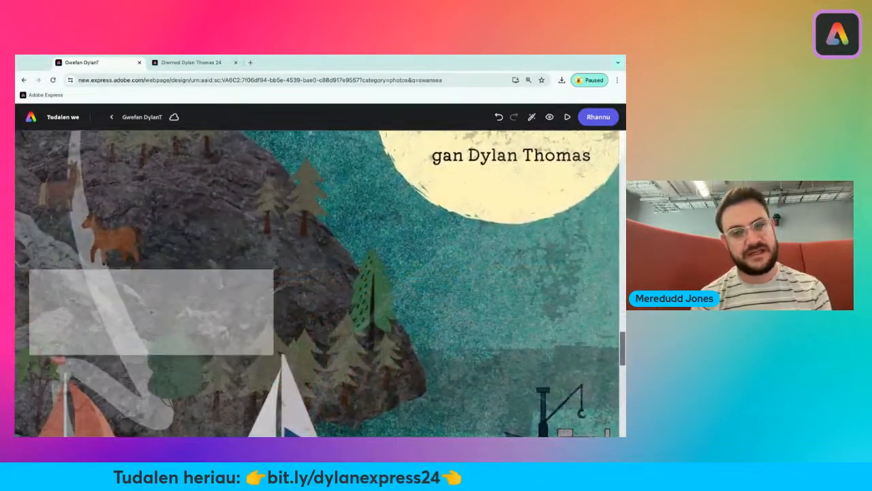
pyautogui.scroll(-1, 320, 283)
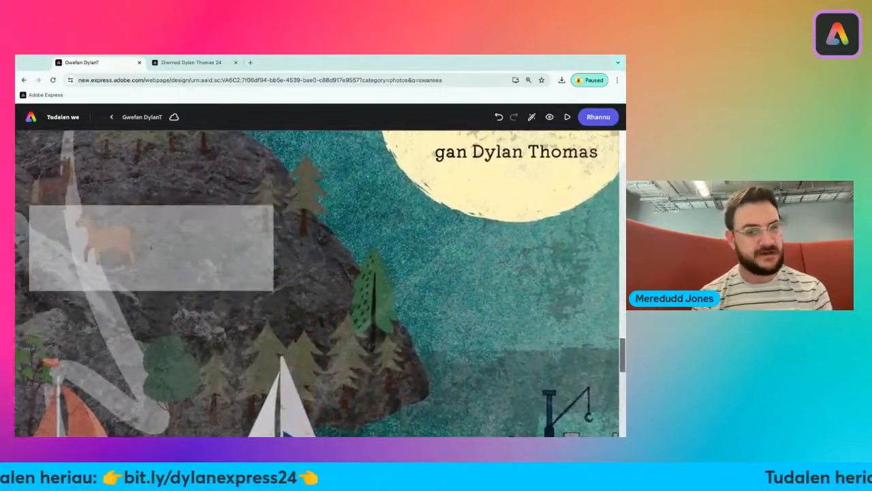
pyautogui.scroll(-2, 151, 248)
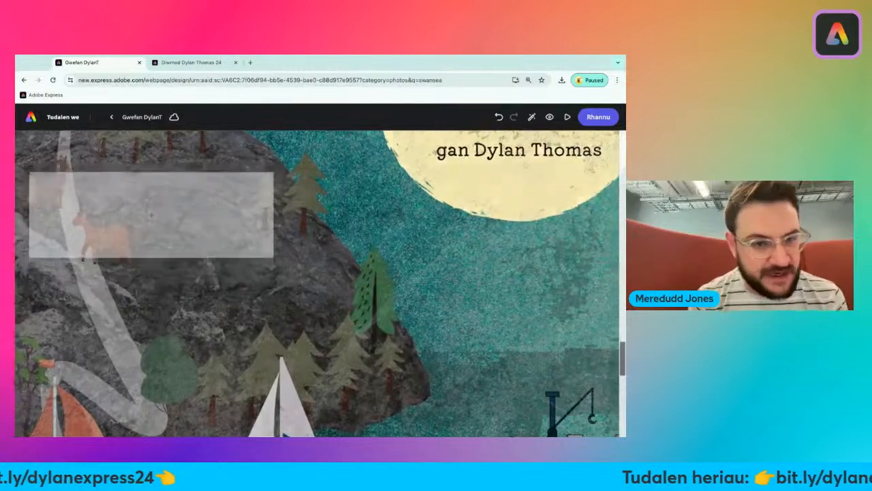
pyautogui.scroll(-2, 150, 272)
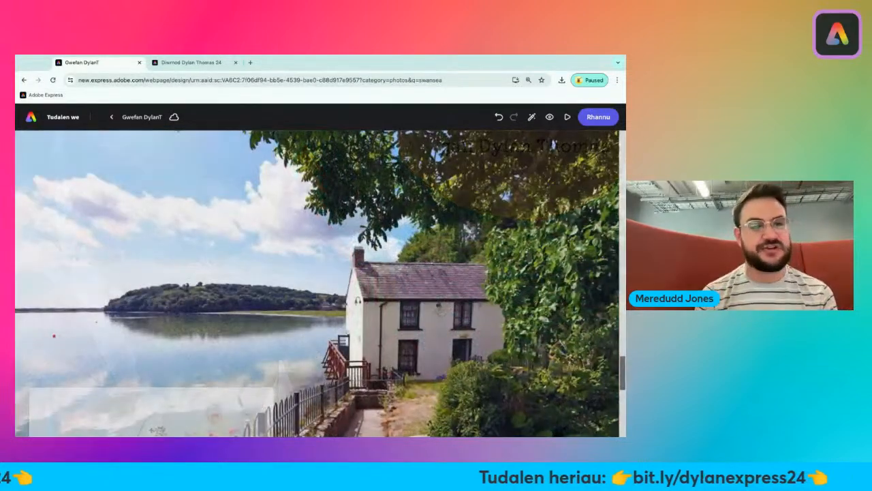
pyautogui.scroll(-2, 317, 284)
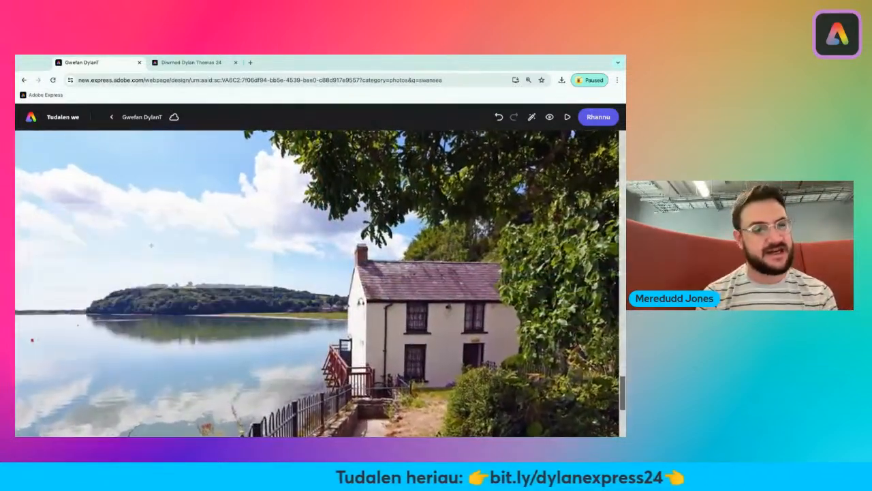
pyautogui.scroll(1, 317, 284)
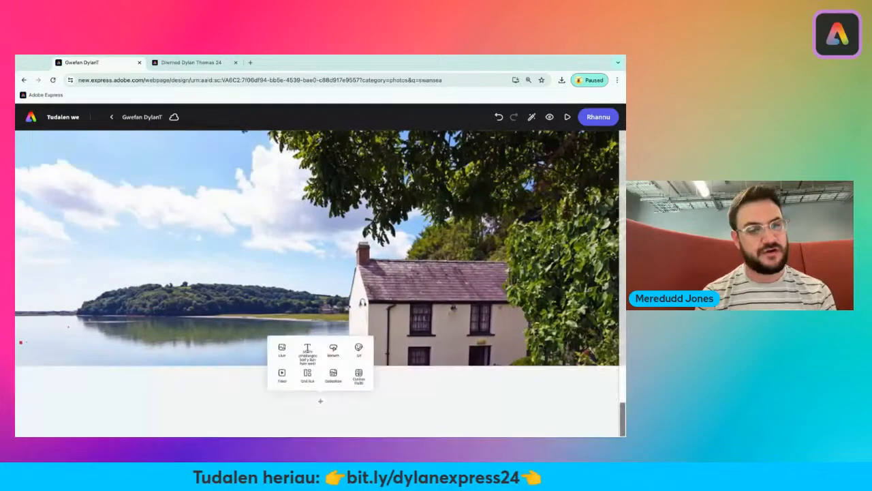
pyautogui.scroll(-3, 321, 174)
pyautogui.scroll(-4, 321, 175)
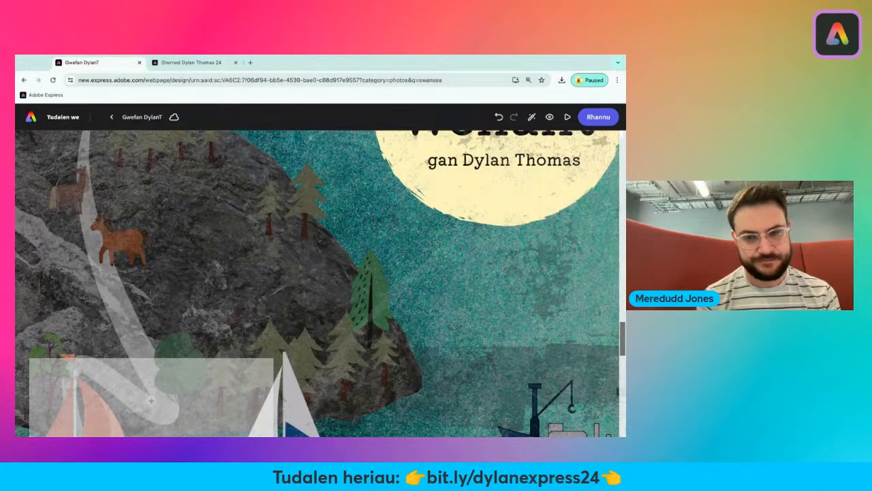
# - Set the focal point of the "Dan y Wenallt" artwork on its title circle and check the framing in the glideshow
pyautogui.click(339, 263)
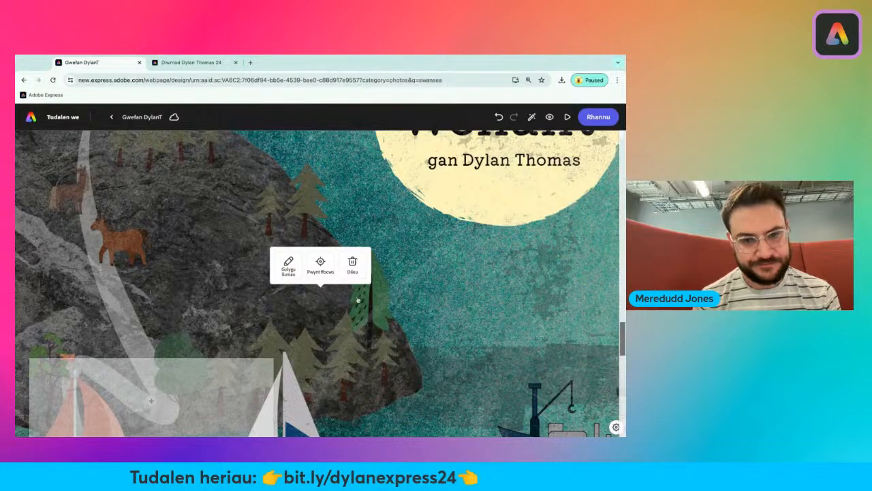
pyautogui.scroll(5, 329, 275)
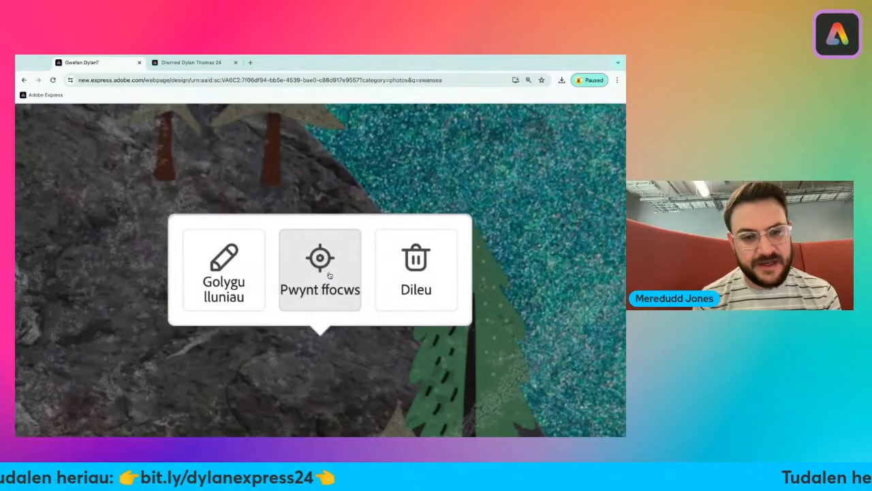
pyautogui.scroll(-5, 323, 283)
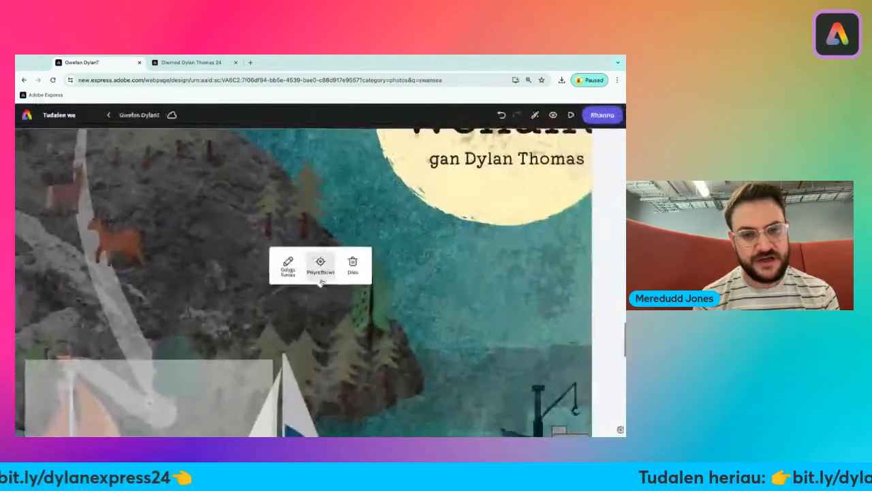
pyautogui.click(321, 273)
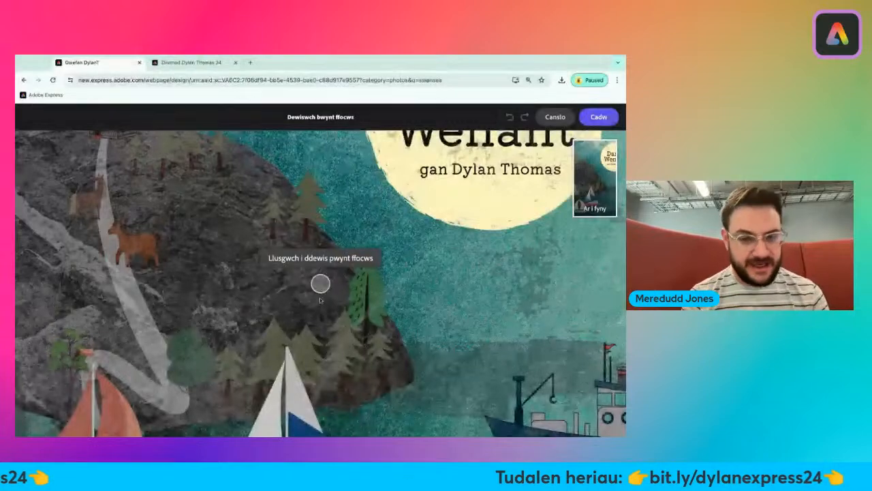
pyautogui.moveTo(322, 284); pyautogui.dragTo(553, 165)
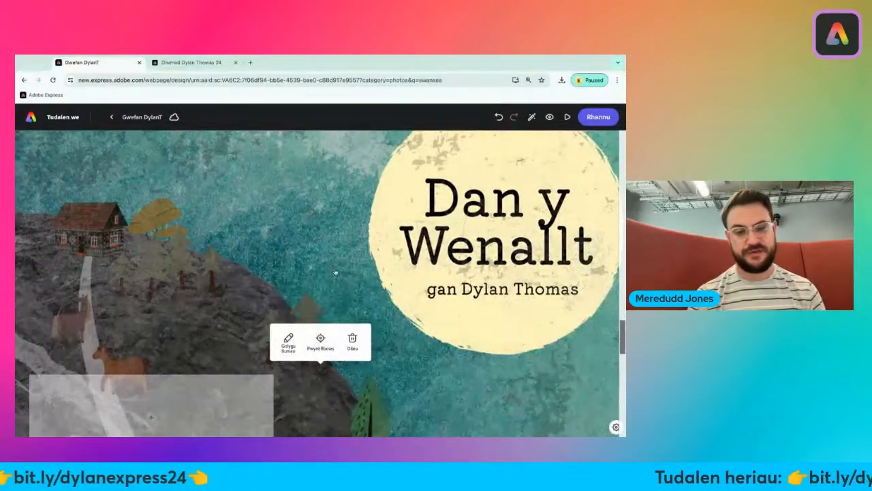
pyautogui.scroll(-5, 539, 273)
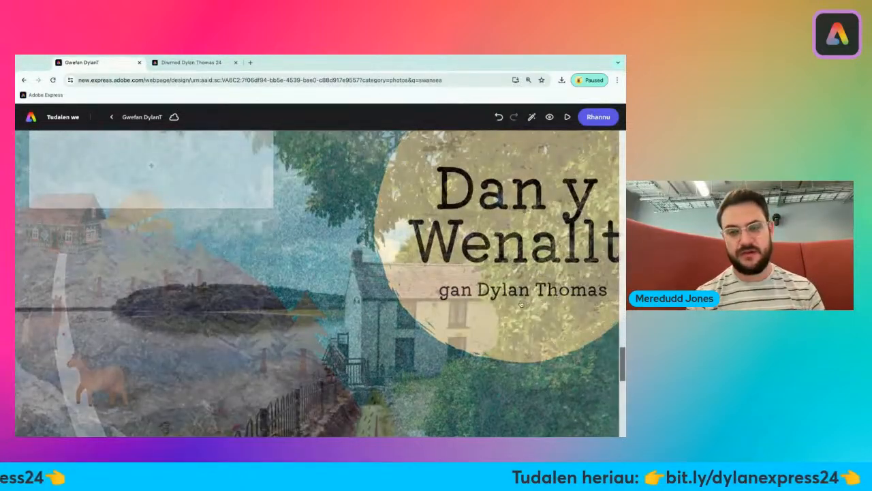
pyautogui.scroll(-5, 522, 305)
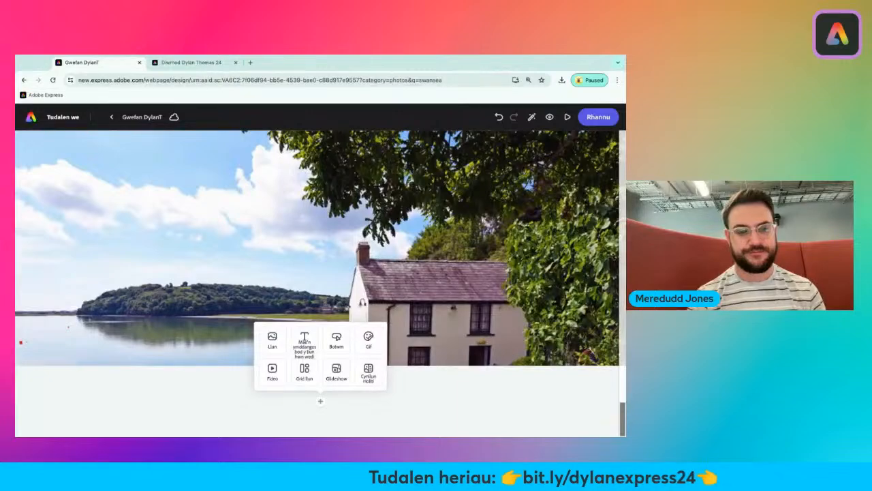
# - Copy the "Dylan ac Abertawe" heading and its paragraph from the "Diwrnod Dylan Thomas 24" page
pyautogui.scroll(10, 520, 305)
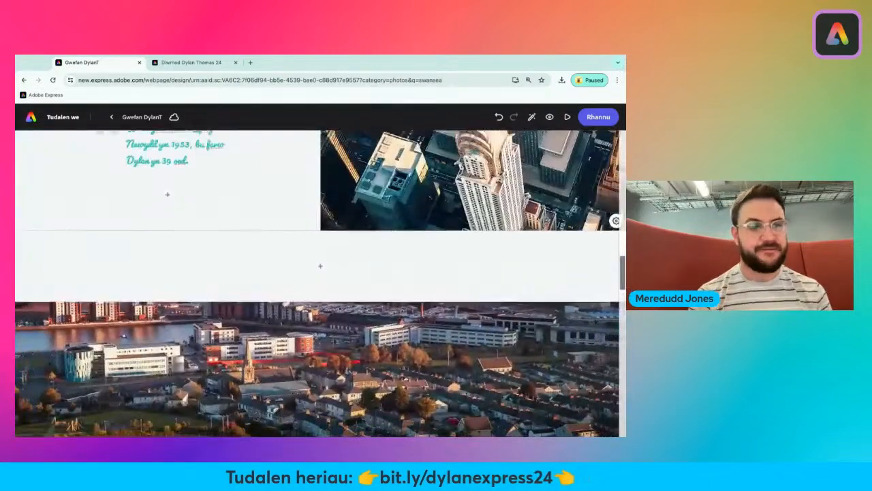
pyautogui.scroll(4, 320, 283)
pyautogui.scroll(-10, 321, 283)
pyautogui.scroll(1, 134, 235)
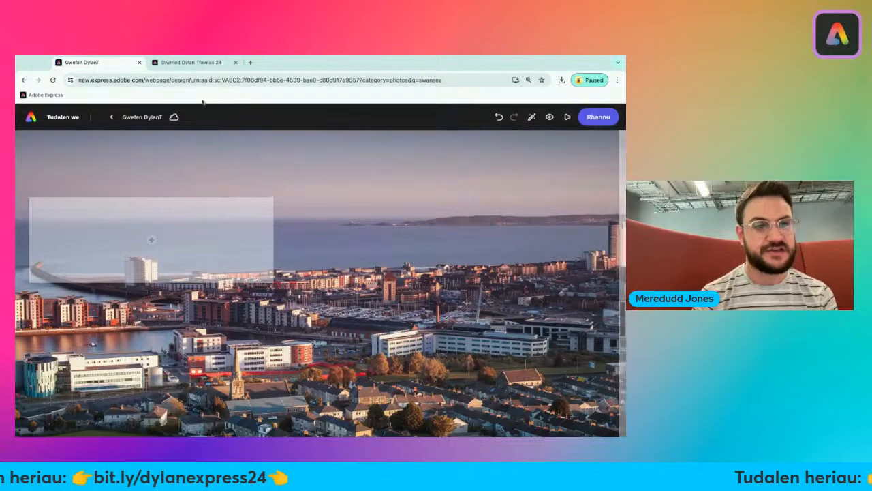
pyautogui.click(191, 62)
pyautogui.scroll(2, 433, 255)
pyautogui.scroll(8, 433, 255)
pyautogui.scroll(-1, 432, 254)
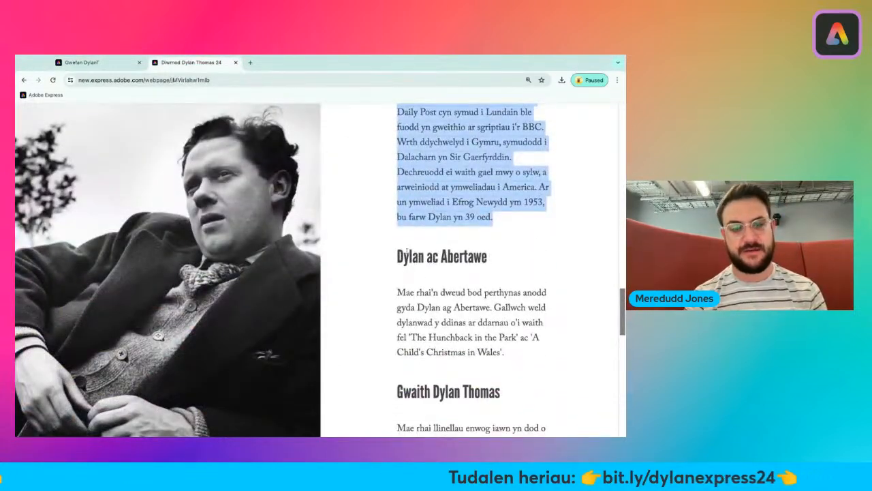
pyautogui.click(402, 253)
pyautogui.moveTo(398, 252); pyautogui.dragTo(513, 337)
pyautogui.click(524, 356)
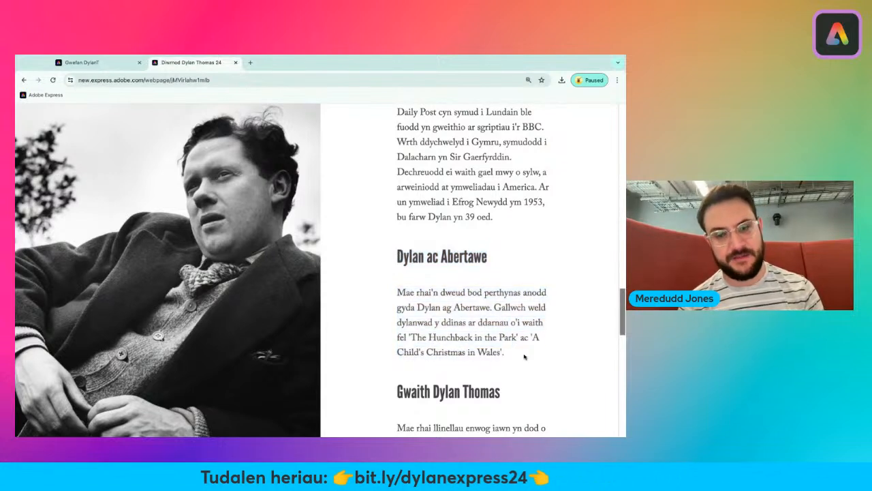
pyautogui.keyDown('shift'); pyautogui.click(399, 256); pyautogui.keyUp('shift')
pyautogui.hotkey('ctrl', 'c')
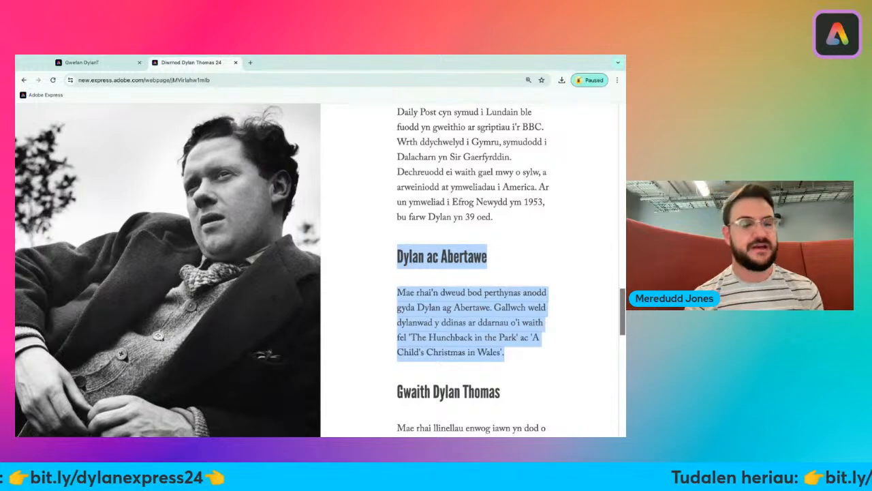
# - Paste the copied "Dylan ac Abertawe" text into the empty text box over the Swansea panorama on the "Gwefan DylanT" page
pyautogui.click(82, 62)
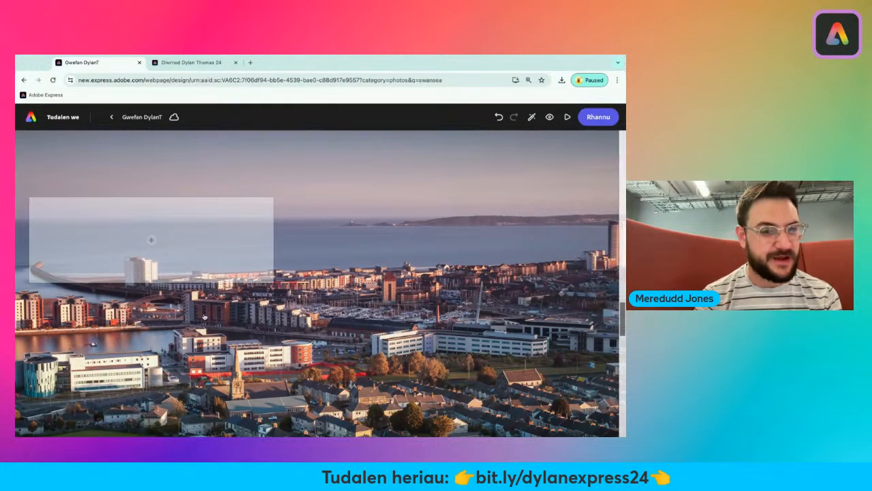
pyautogui.click(153, 239)
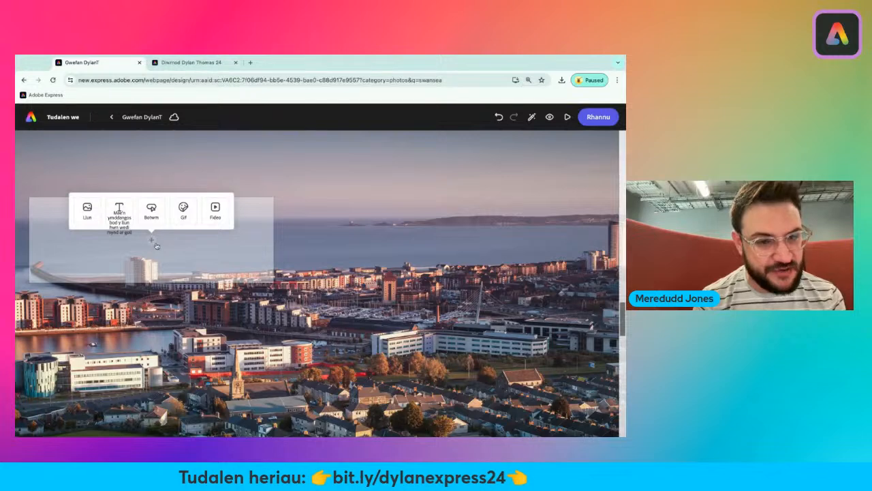
pyautogui.click(131, 205)
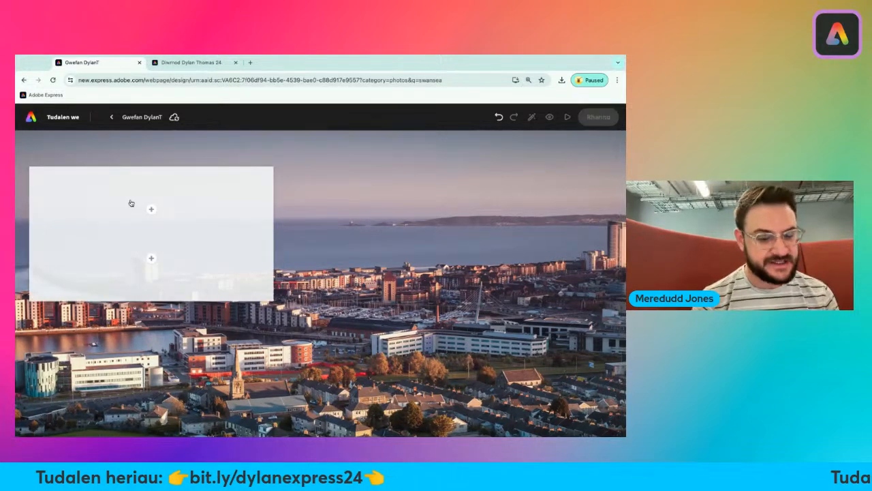
pyautogui.hotkey('ctrl', 'v')
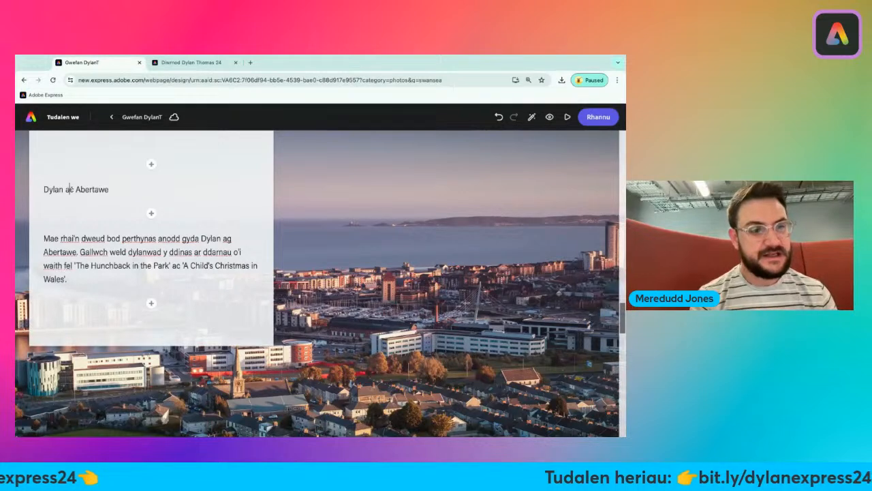
# - Format the "Dylan ac Abertawe" line as a centred H2 heading
pyautogui.click(75, 191)
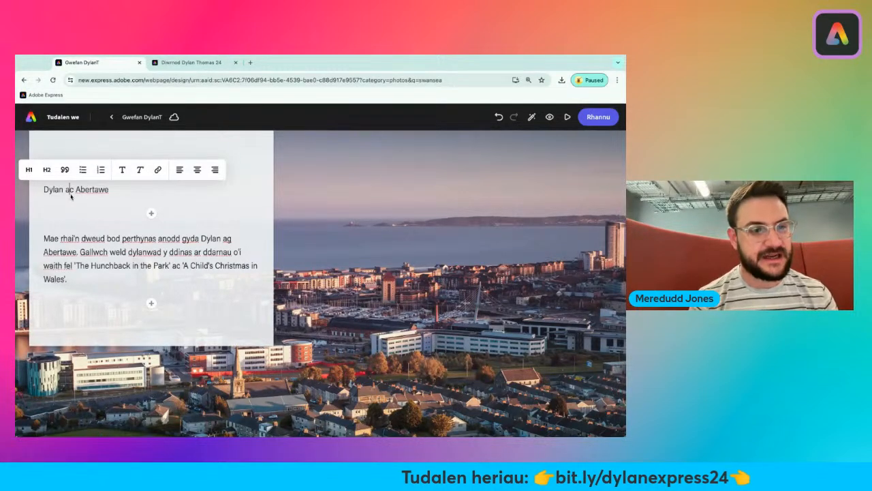
pyautogui.click(46, 170)
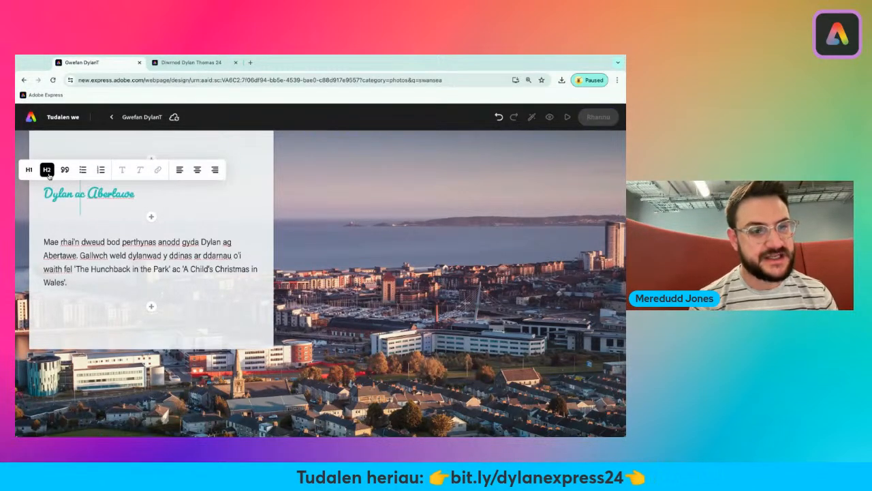
pyautogui.click(197, 169)
pyautogui.click(378, 275)
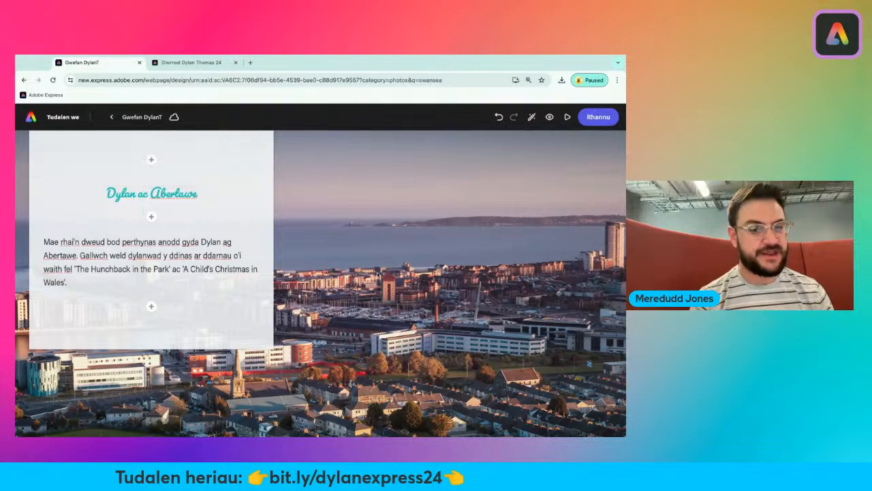
# - Move the "Dylan ac Abertawe" text box to the centre of the Swansea panorama and check its placement
pyautogui.scroll(1, 277, 238)
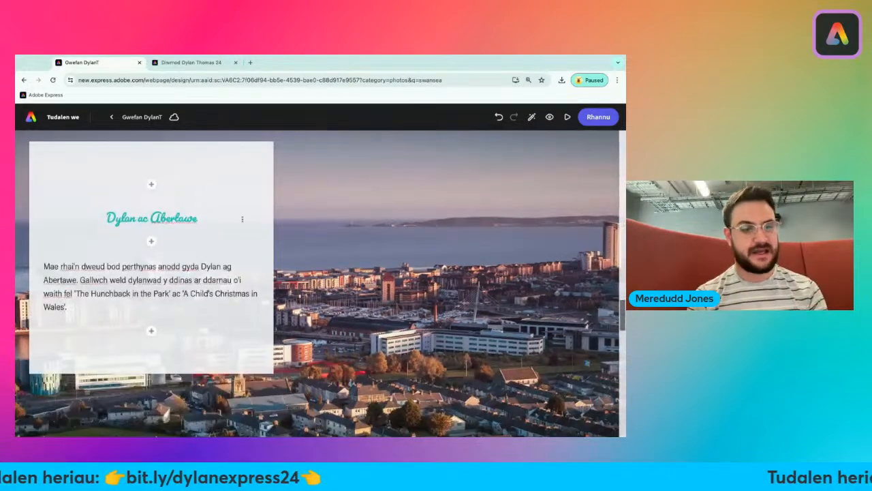
pyautogui.moveTo(239, 236); pyautogui.dragTo(505, 272)
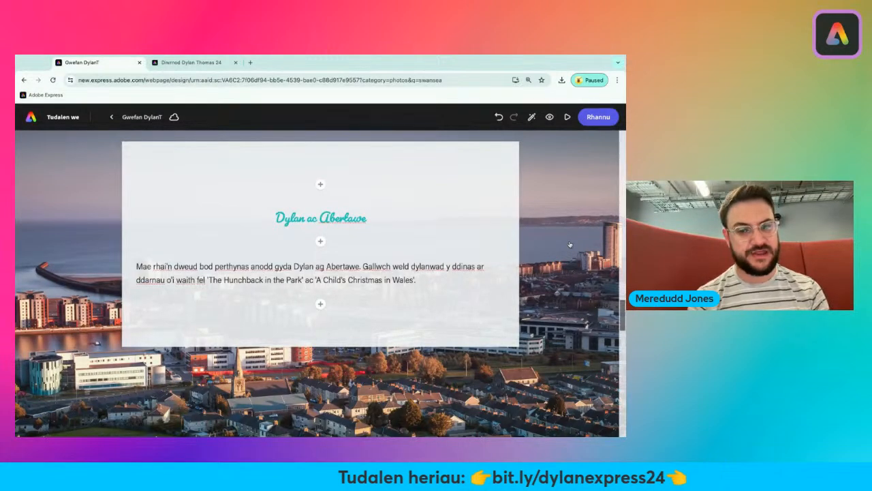
pyautogui.scroll(-5, 370, 293)
pyautogui.scroll(5, 371, 292)
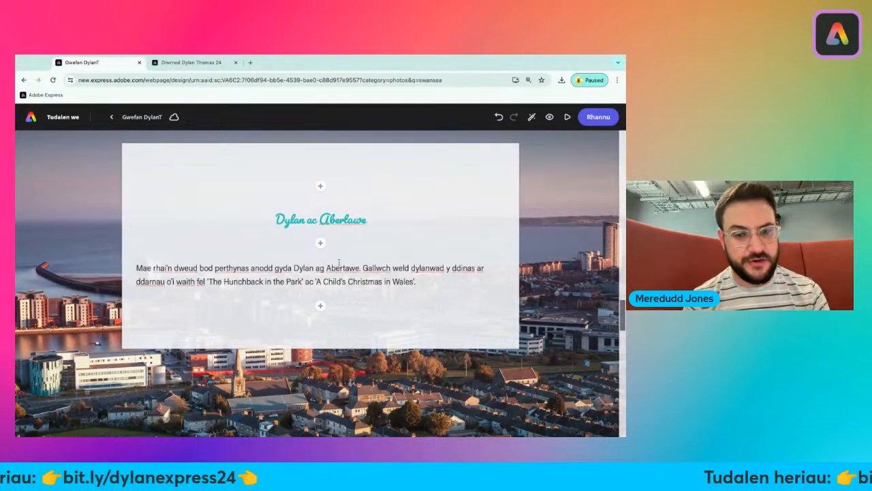
# - Centre-align the paragraph below the "Dylan ac Abertawe" heading
pyautogui.click(323, 281)
pyautogui.click(398, 263)
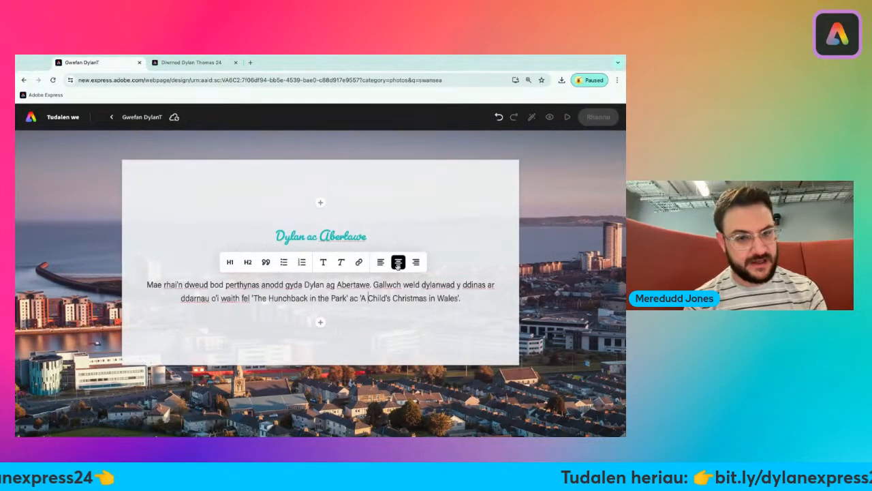
pyautogui.click(348, 271)
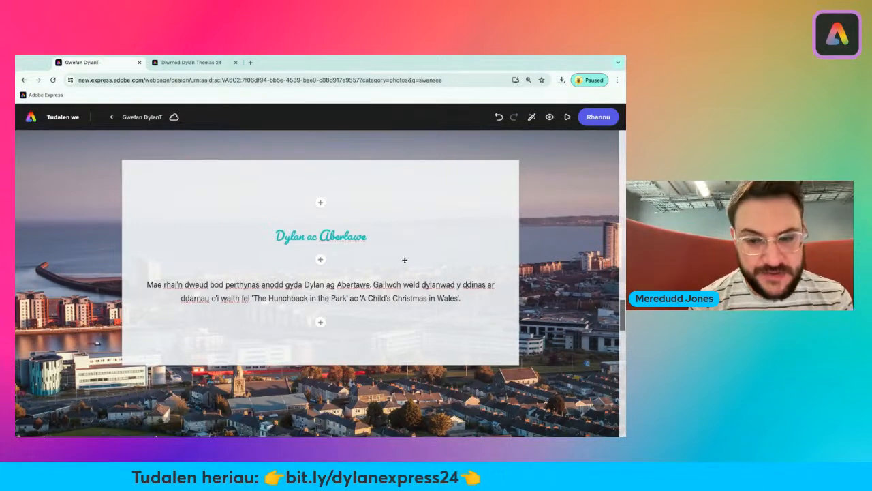
pyautogui.scroll(-5, 404, 305)
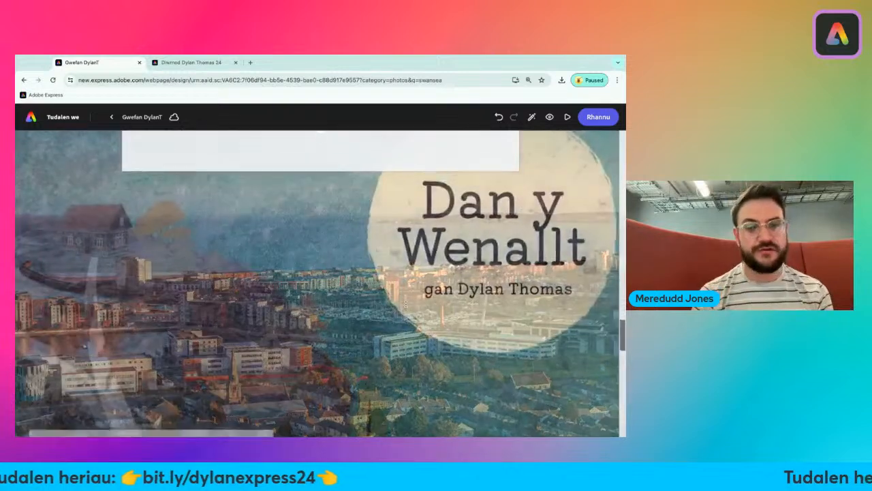
pyautogui.scroll(-3, 405, 305)
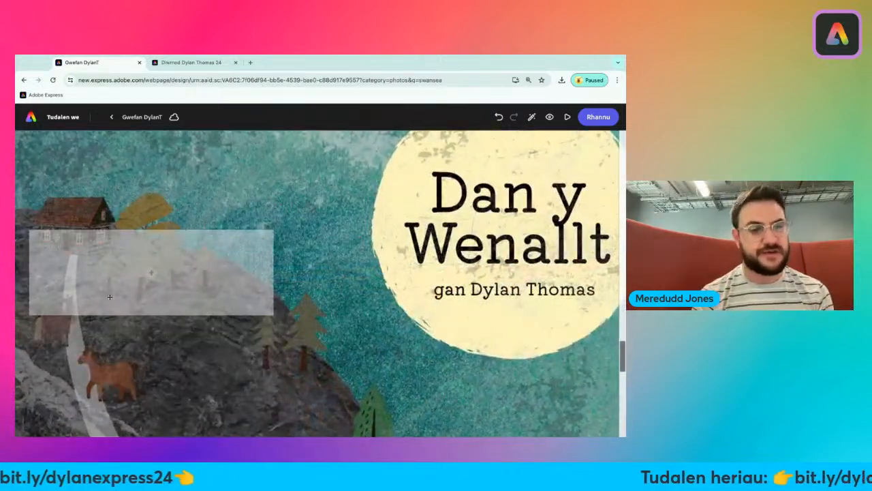